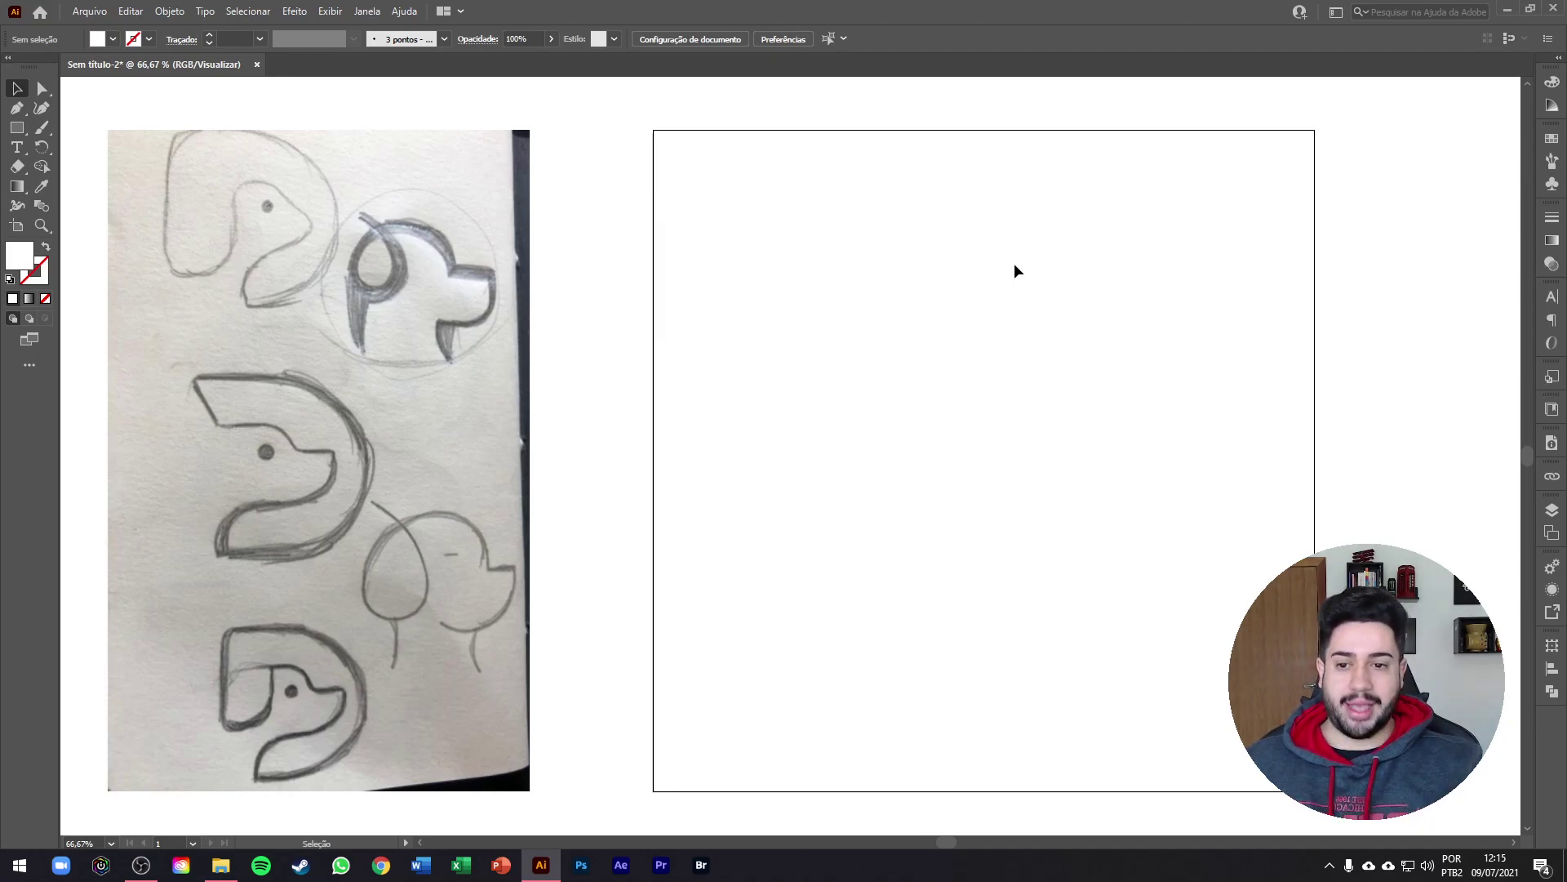
Examine the circled dog-head sketch in the photo of hand-drawn logo ideas beside the artboard.
scroll(396, 229, "up", 3)
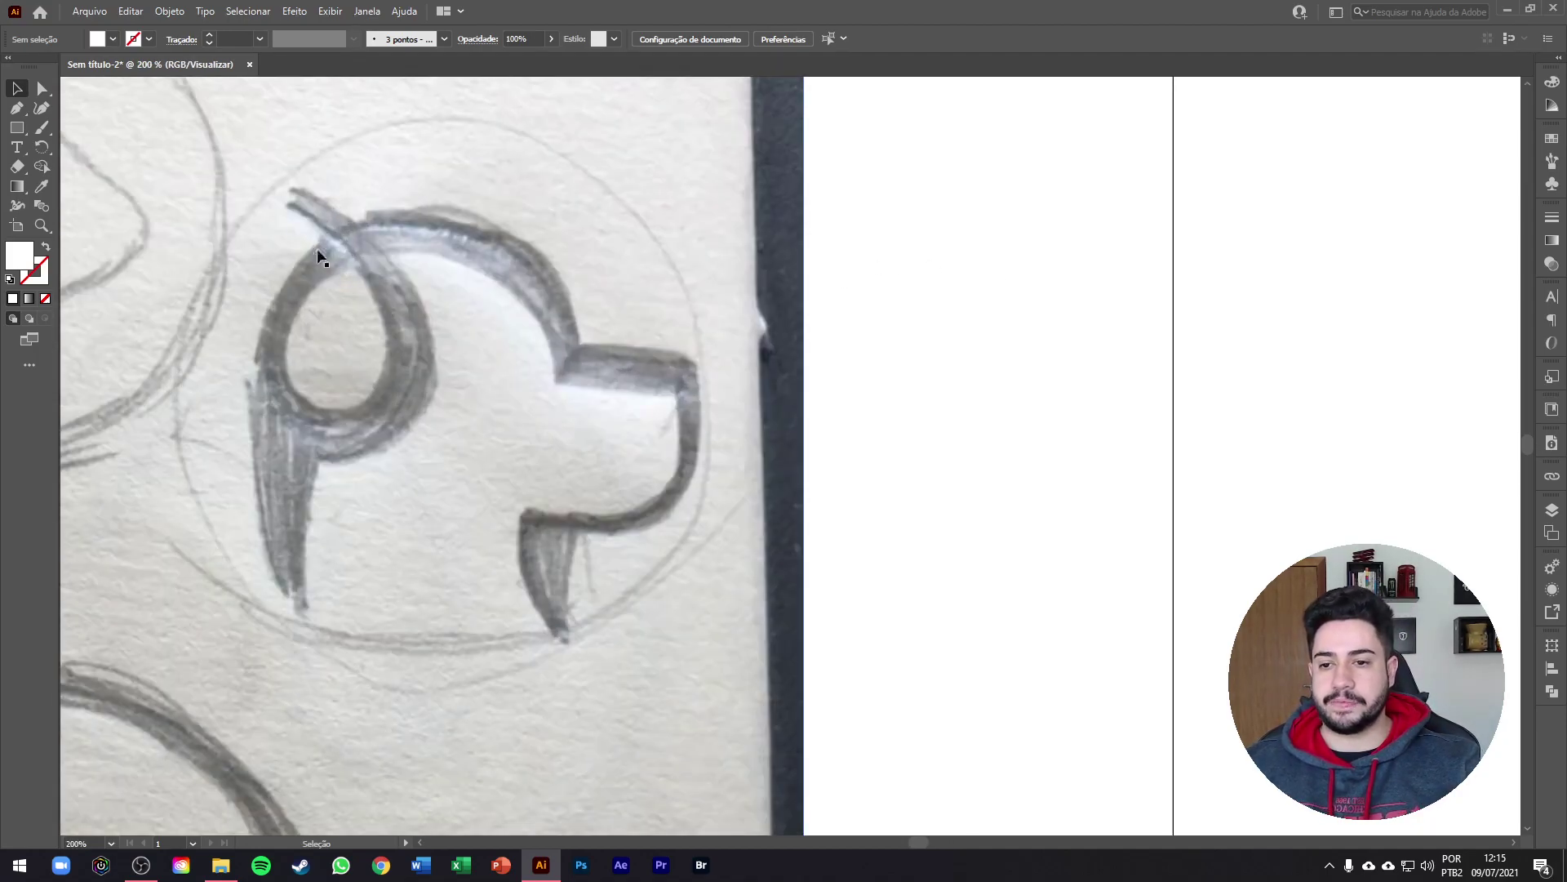
scroll(489, 323, "down", 3)
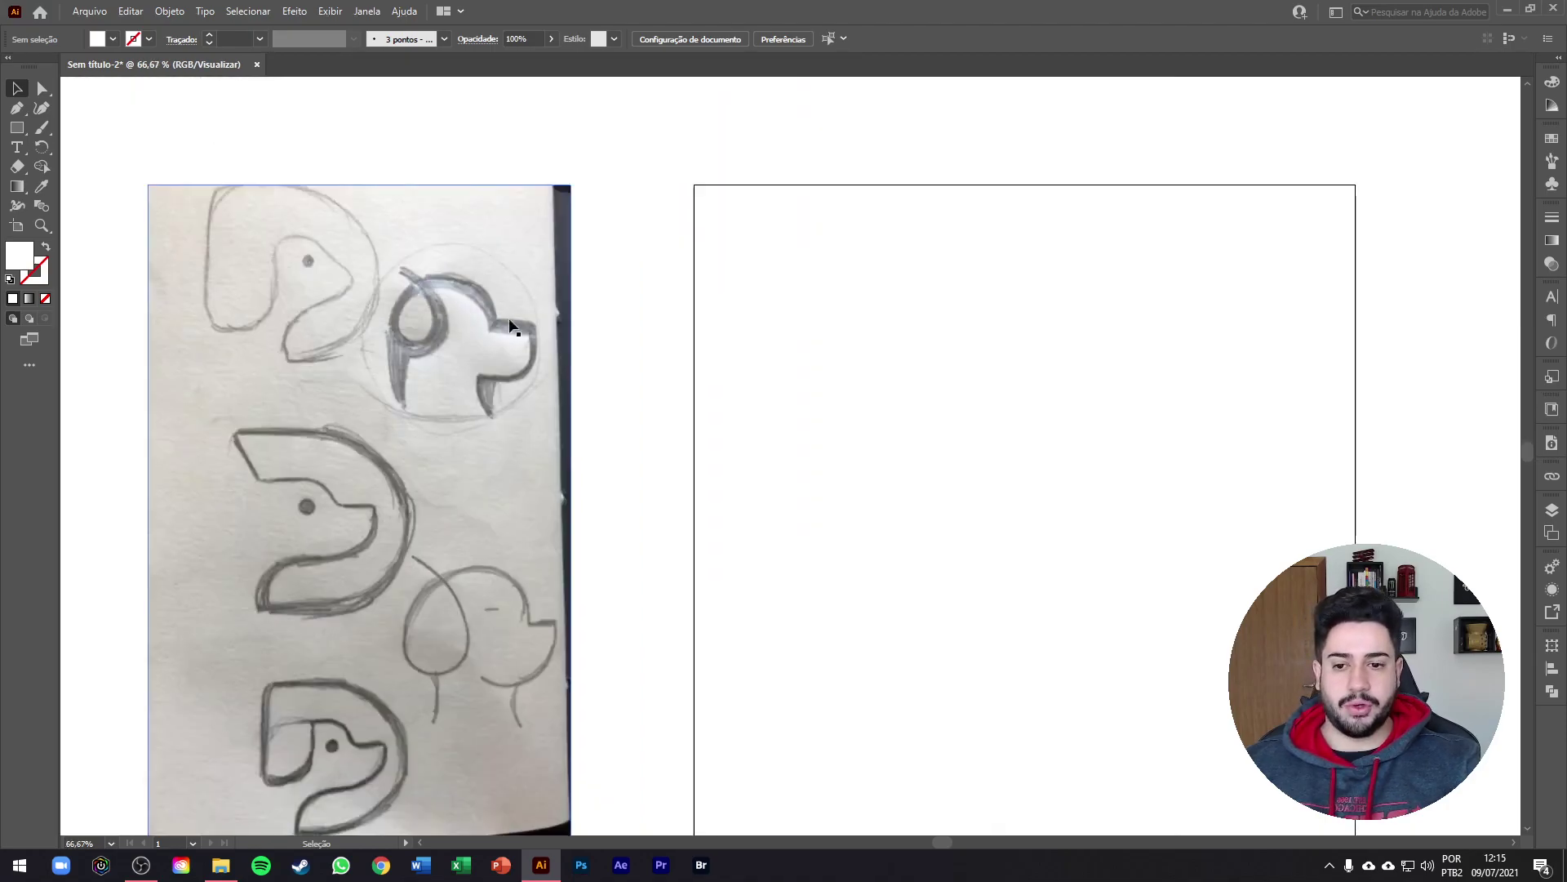
mouse_move(1042, 437)
left_mouse_down()
mouse_move(928, 416)
mouse_move(981, 385)
left_mouse_up()
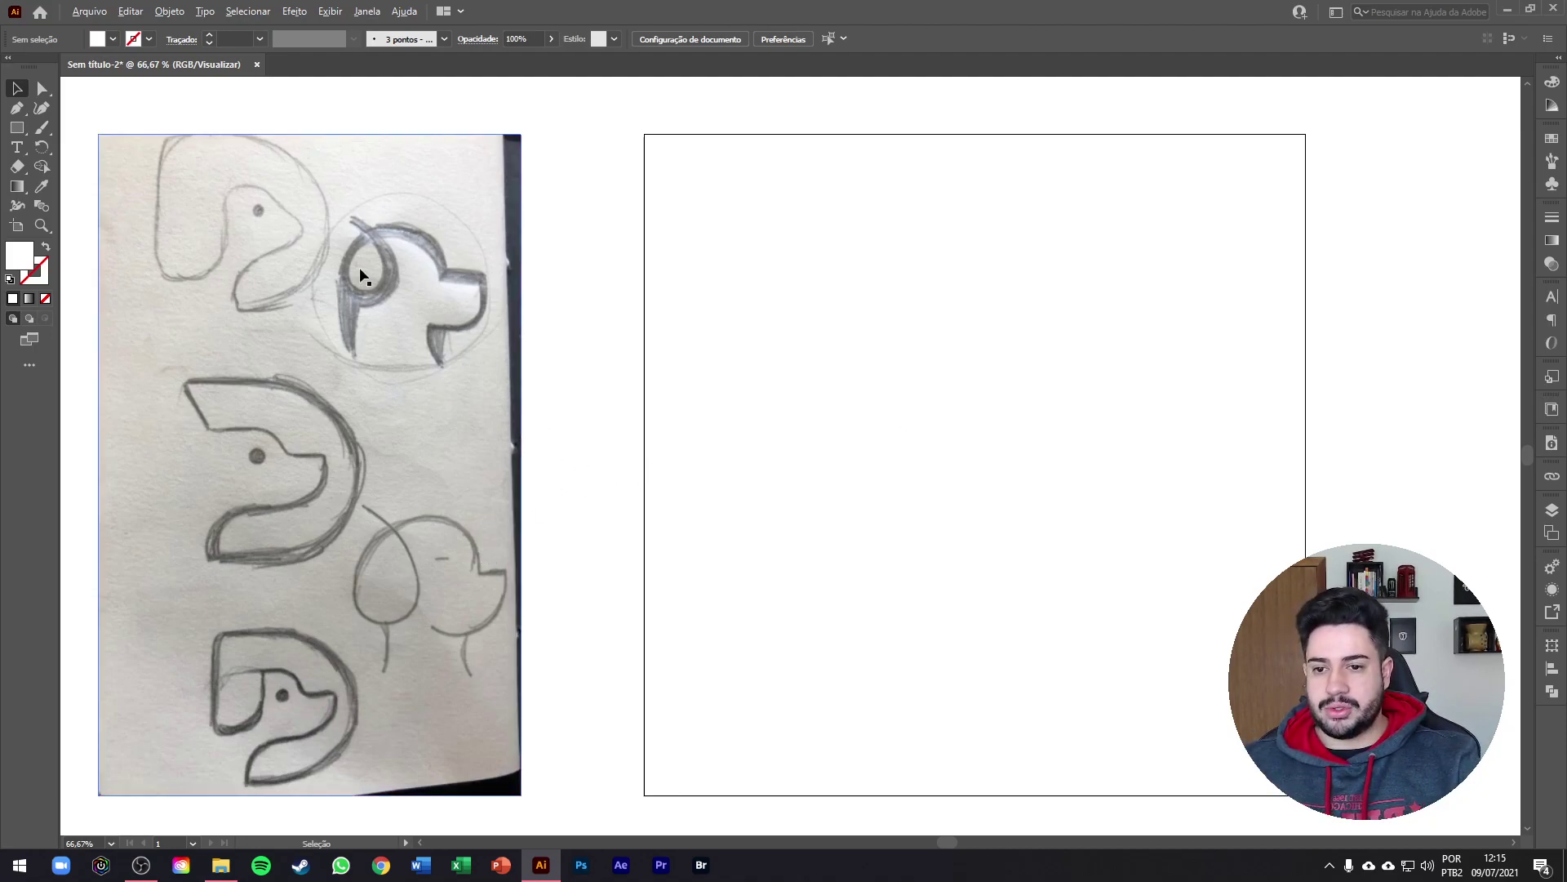
scroll(383, 233, "up", 2)
scroll(479, 227, "down", 3)
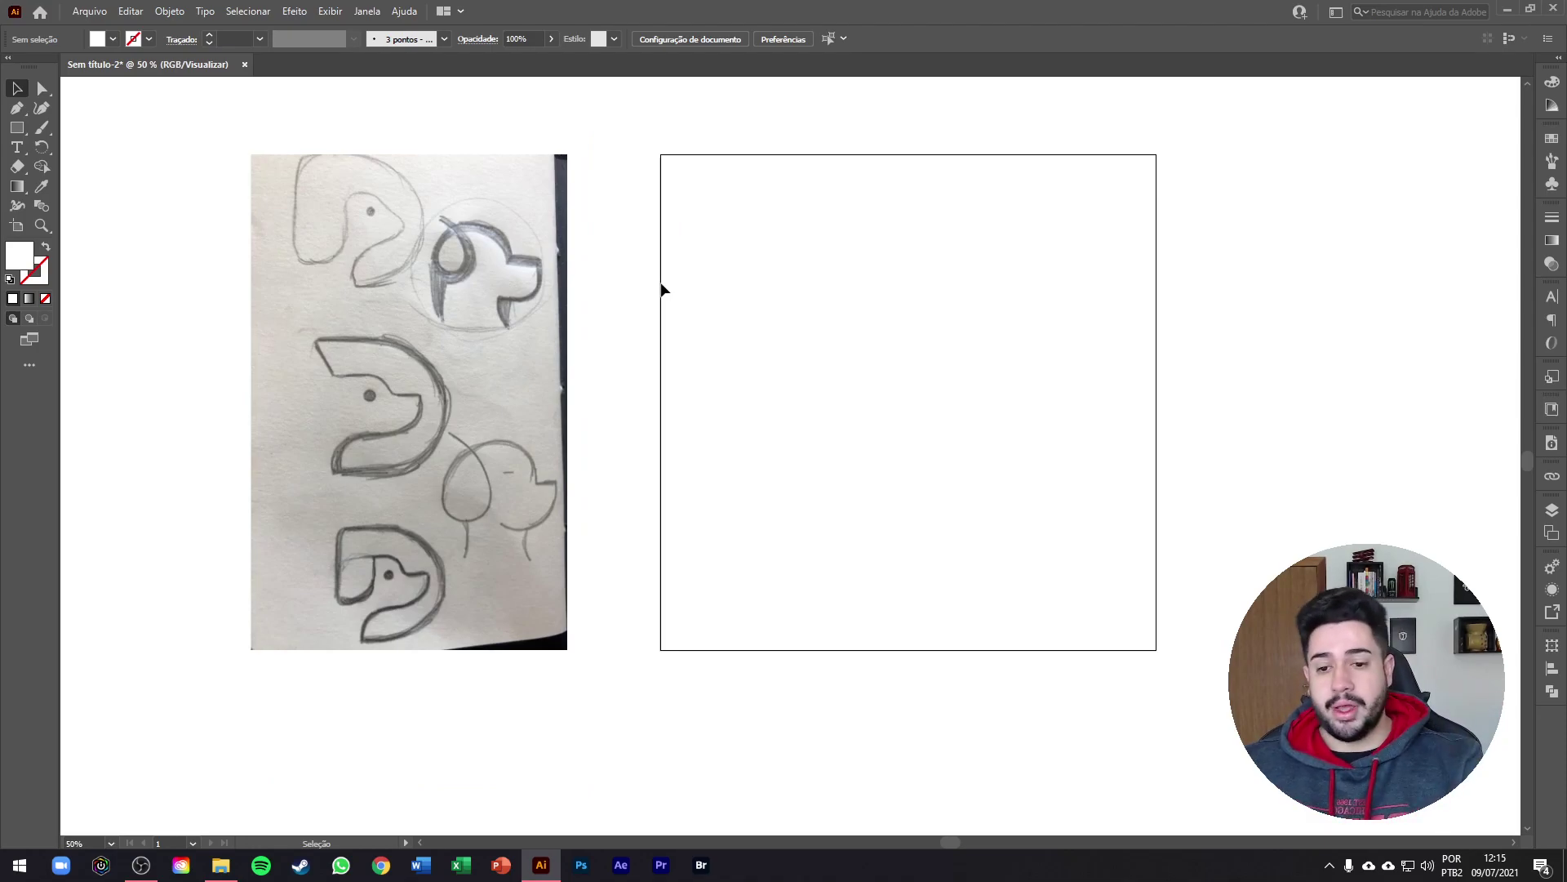
scroll(495, 233, "up", 3)
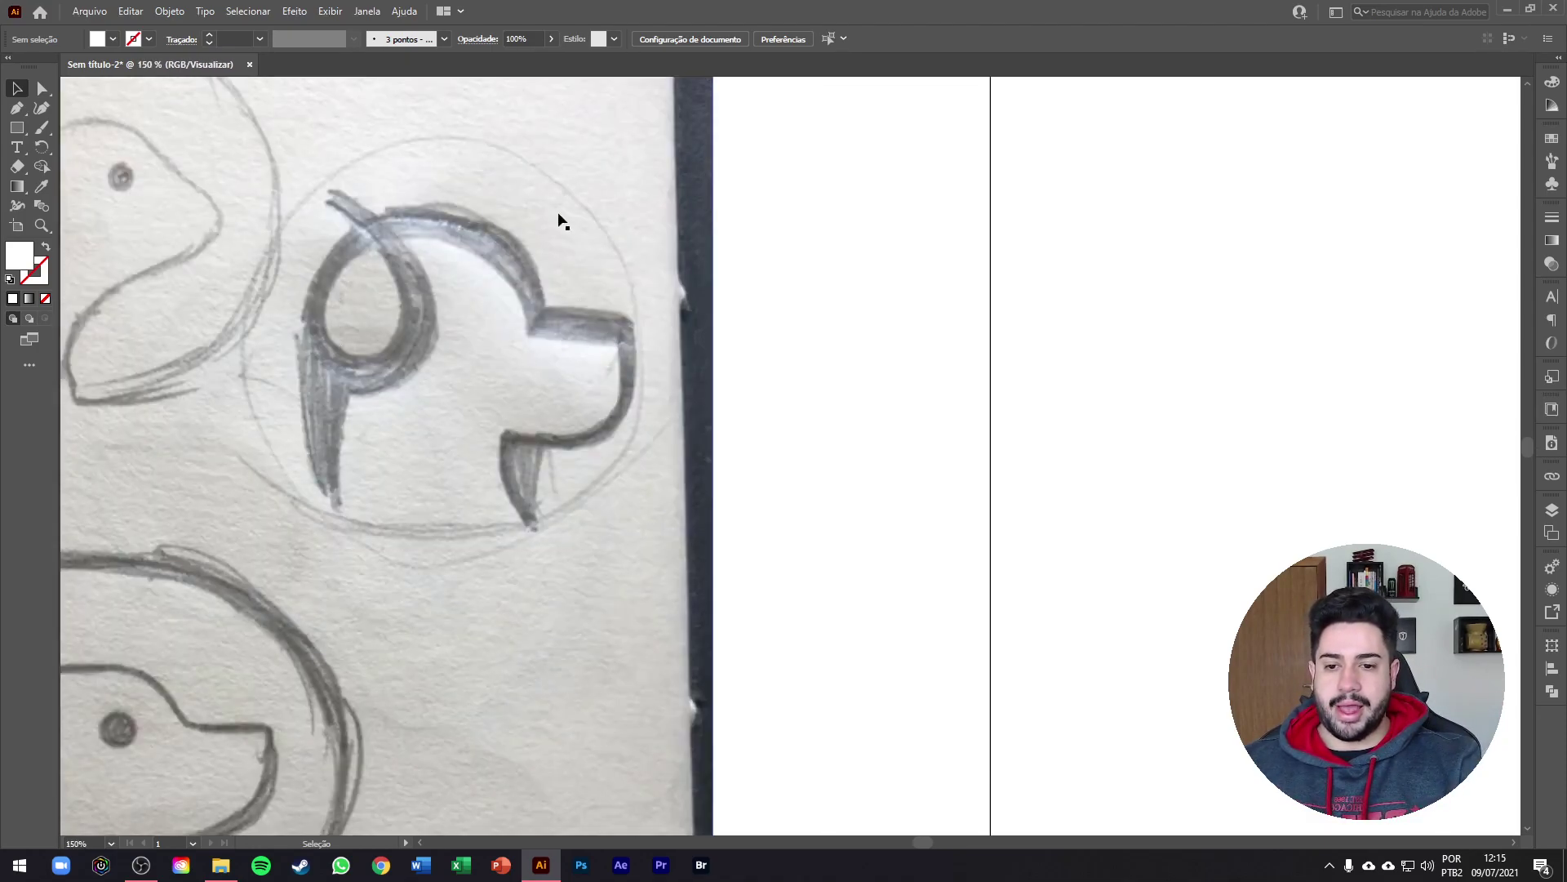
scroll(413, 278, "down", 3)
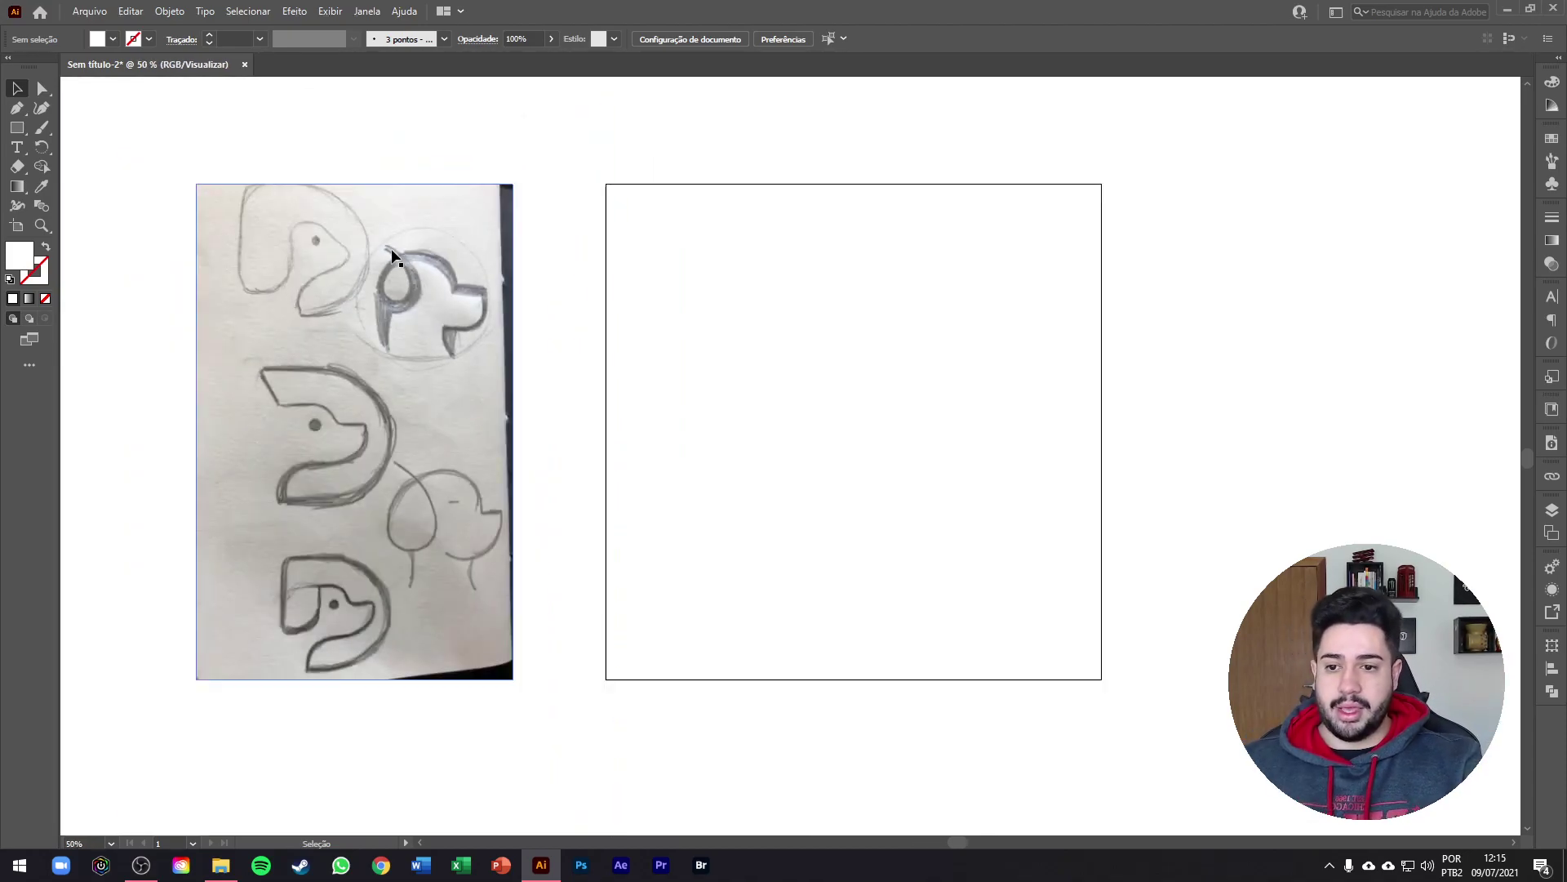
scroll(413, 280, "up", 3)
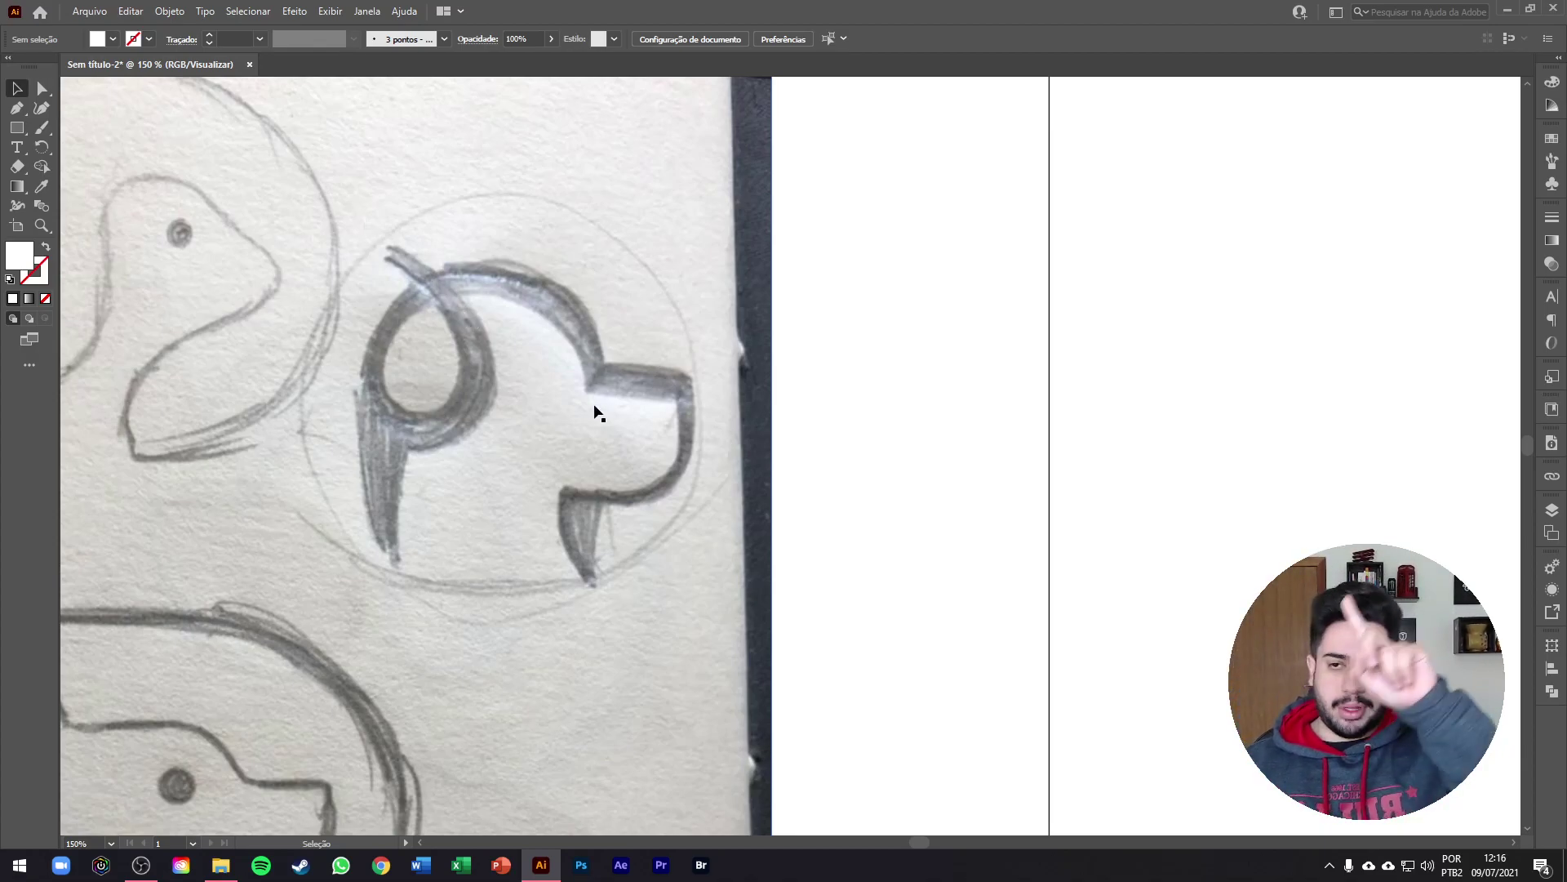
left_click(17, 129)
scroll(766, 356, "down", 2)
left_click_drag(1127, 415, 679, 330)
left_click(17, 88)
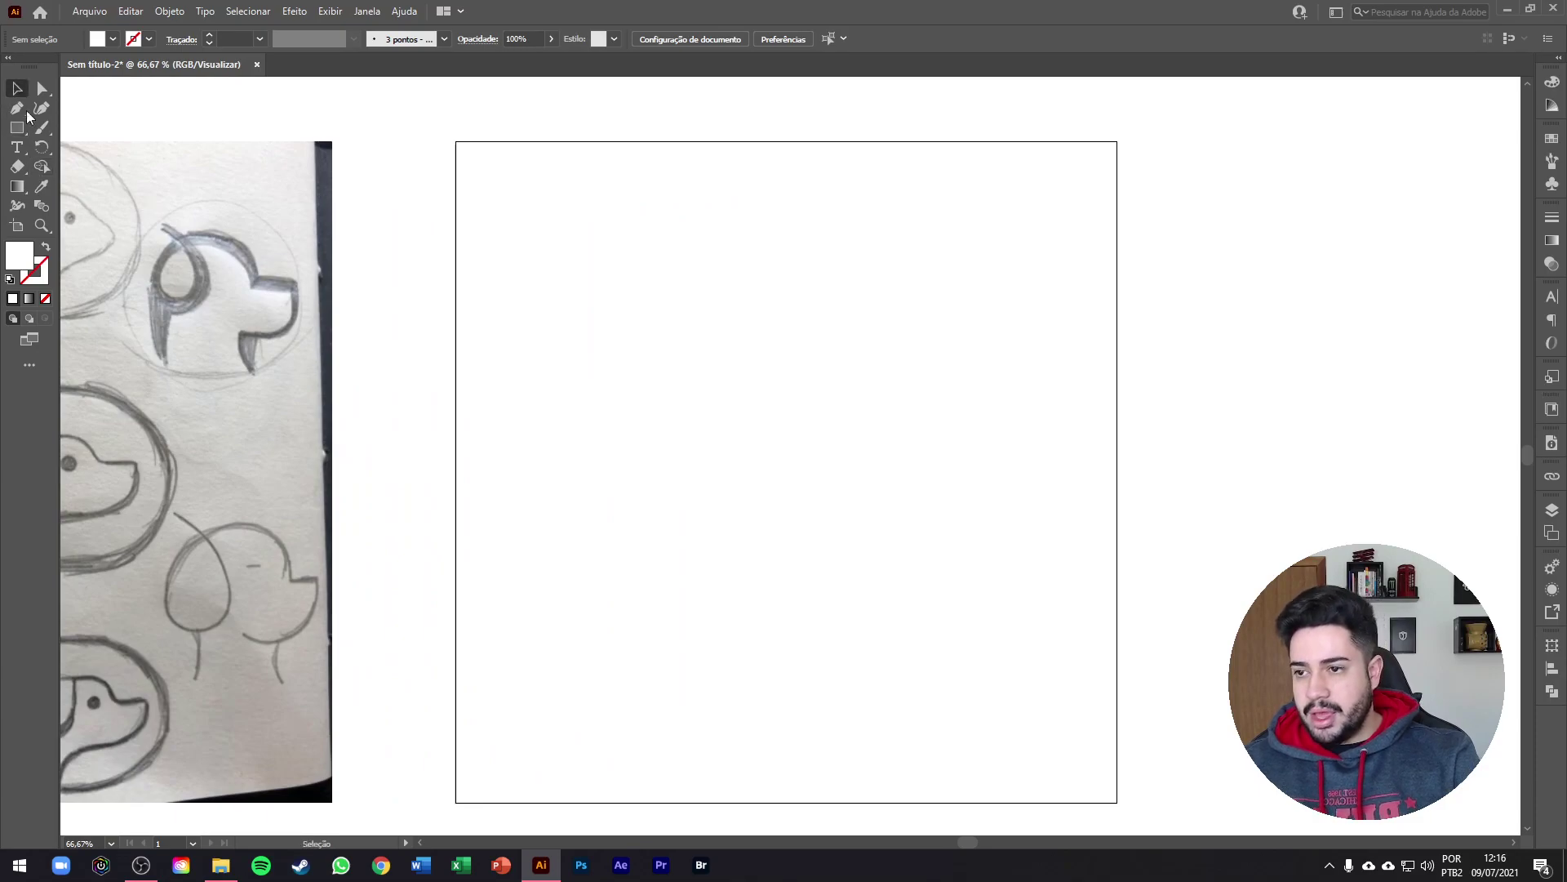
scroll(162, 254, "up", 3)
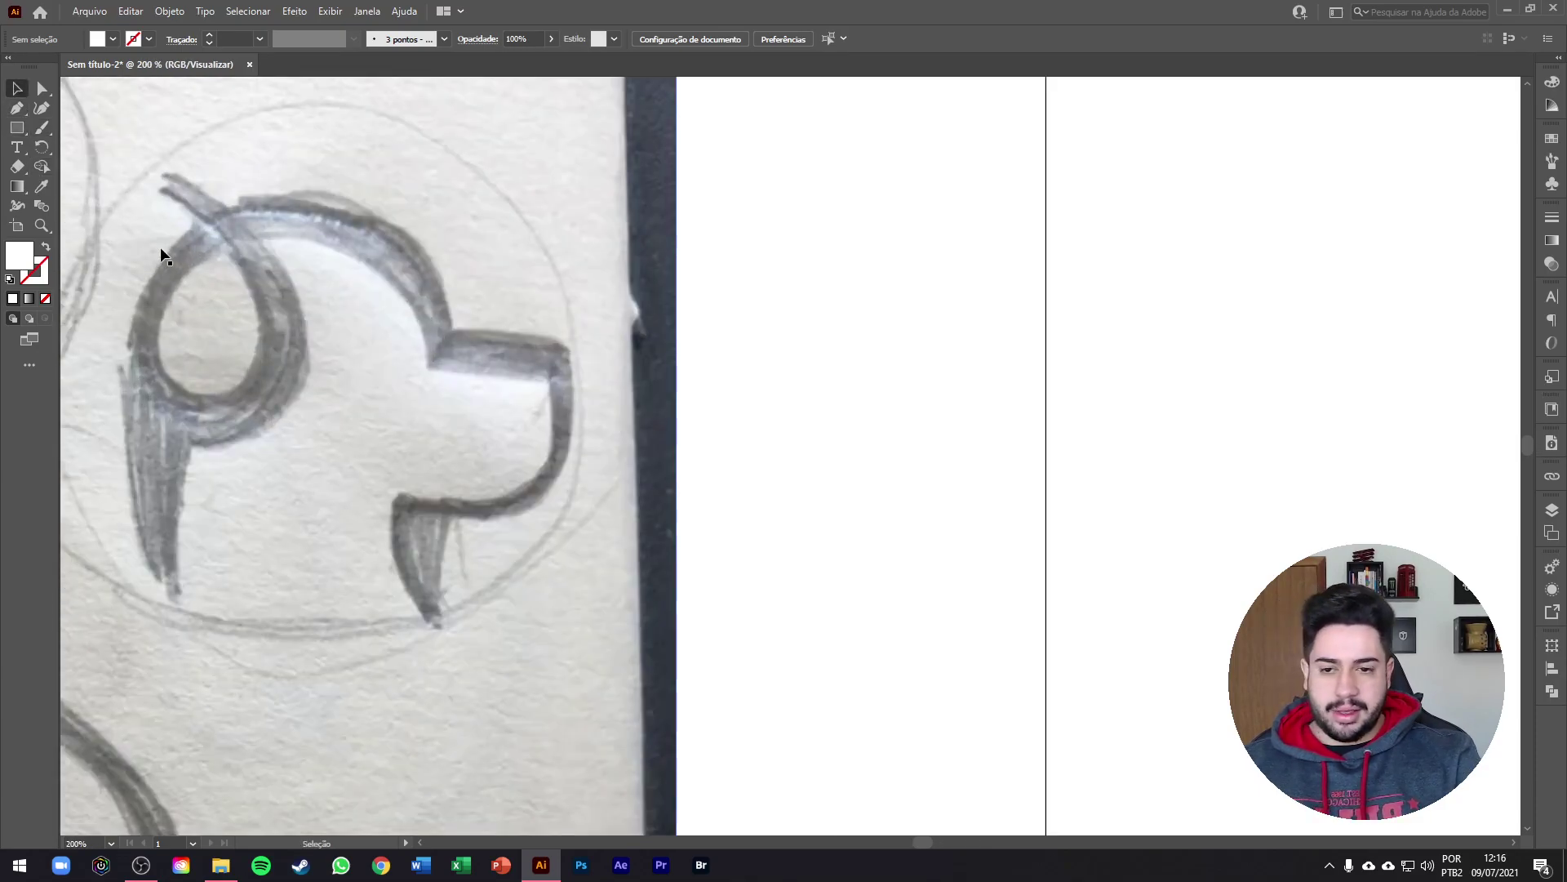
scroll(161, 254, "down", 2)
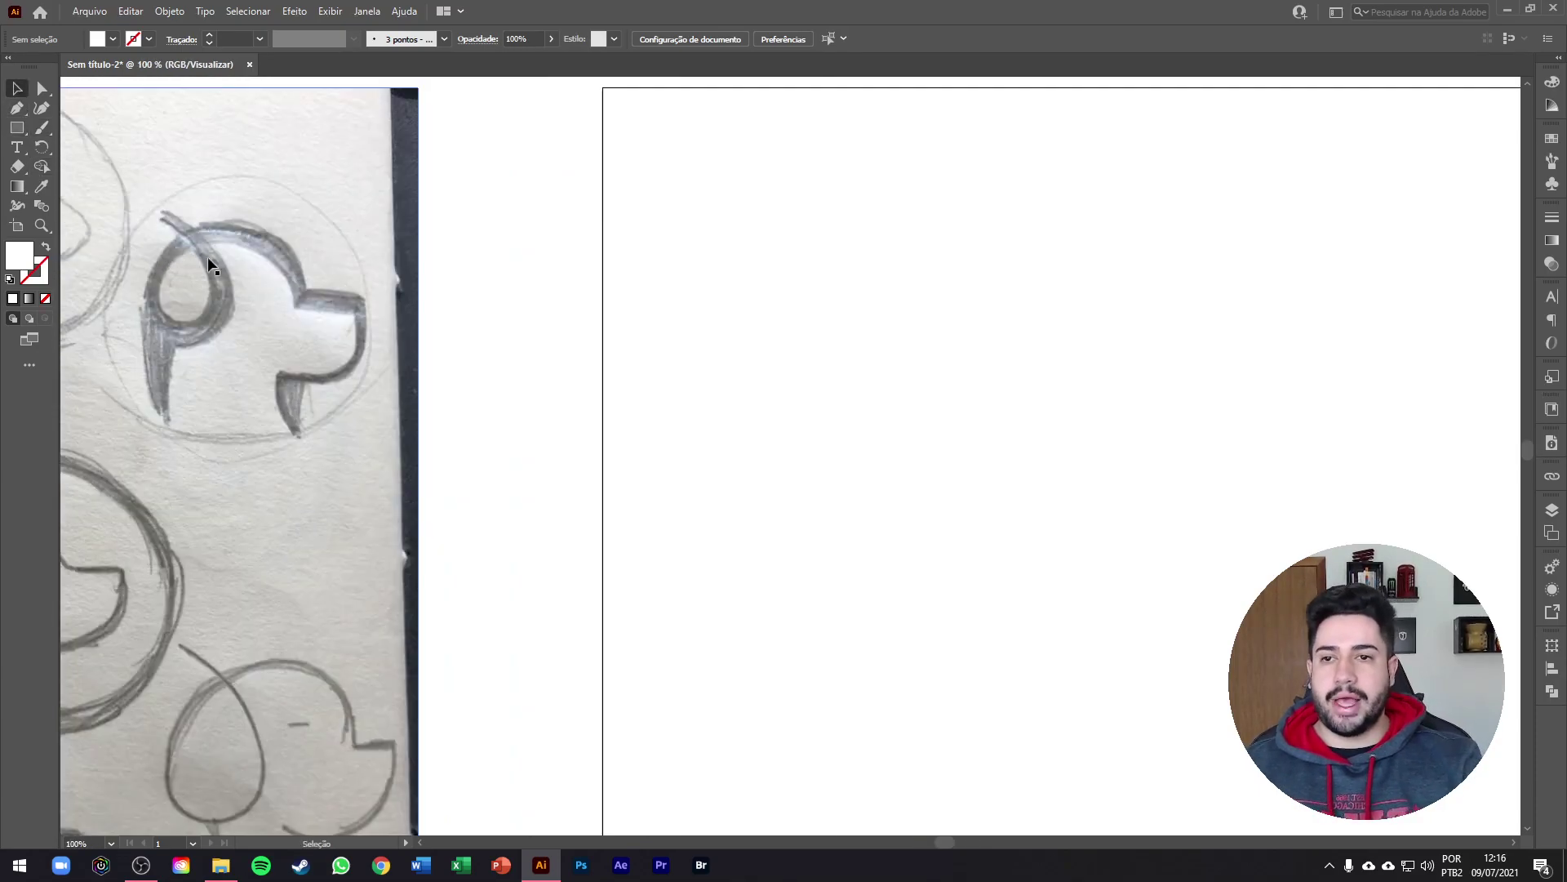
Draw a circle about 387.6 px in diameter in the artboard's upper left, with no fill and a 1 pt black stroke.
scroll(714, 327, "right", 4)
left_click_drag(18, 127, 73, 163)
left_click_drag(477, 173, 756, 527)
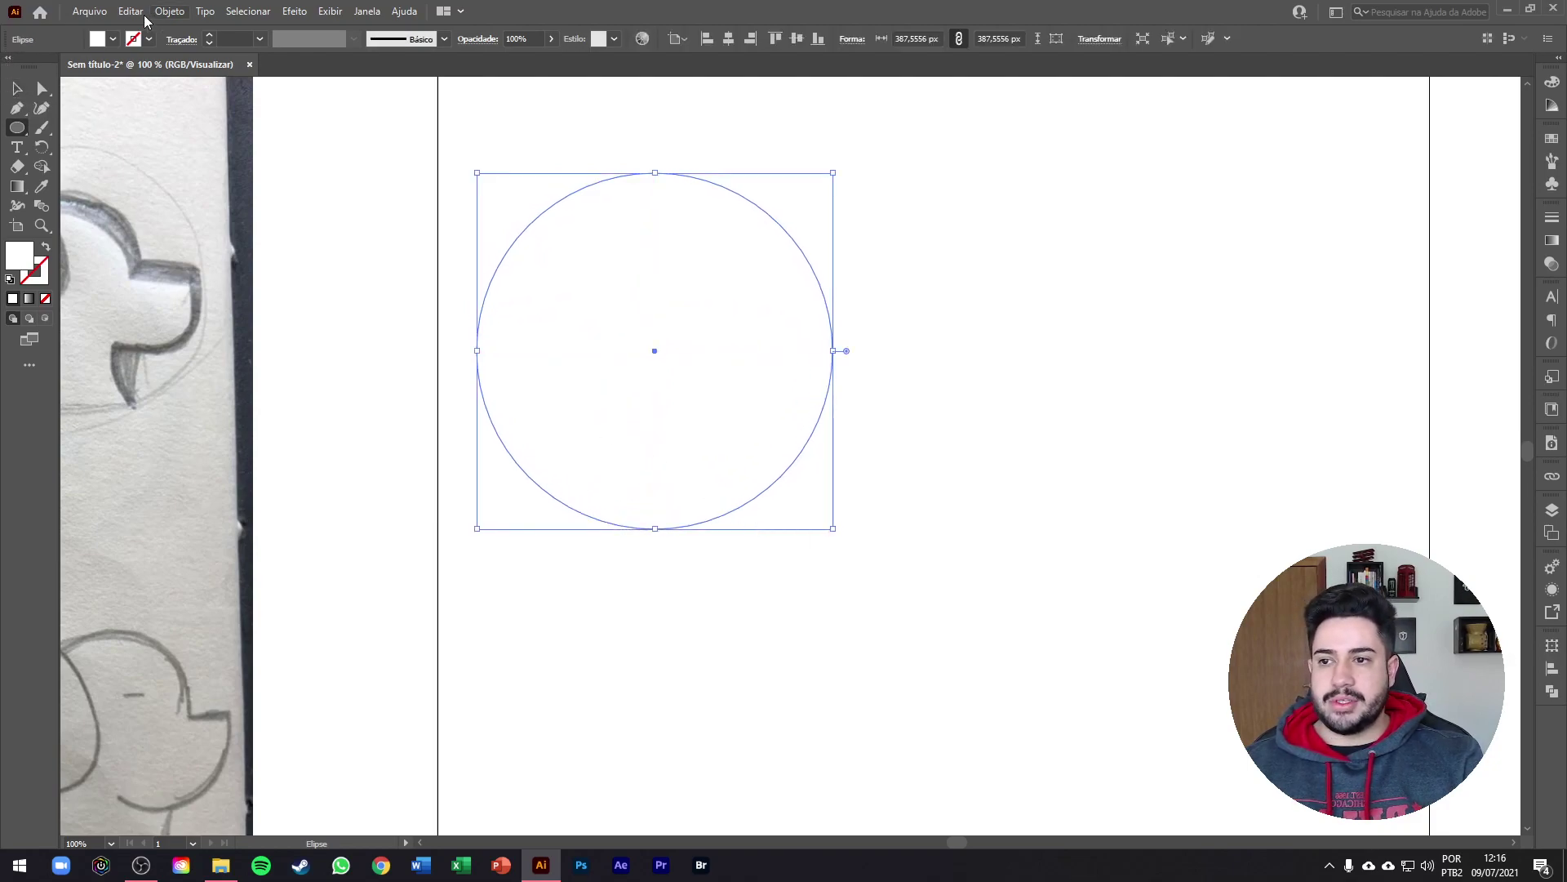
left_click(113, 39)
left_click(46, 67)
key("shift+x")
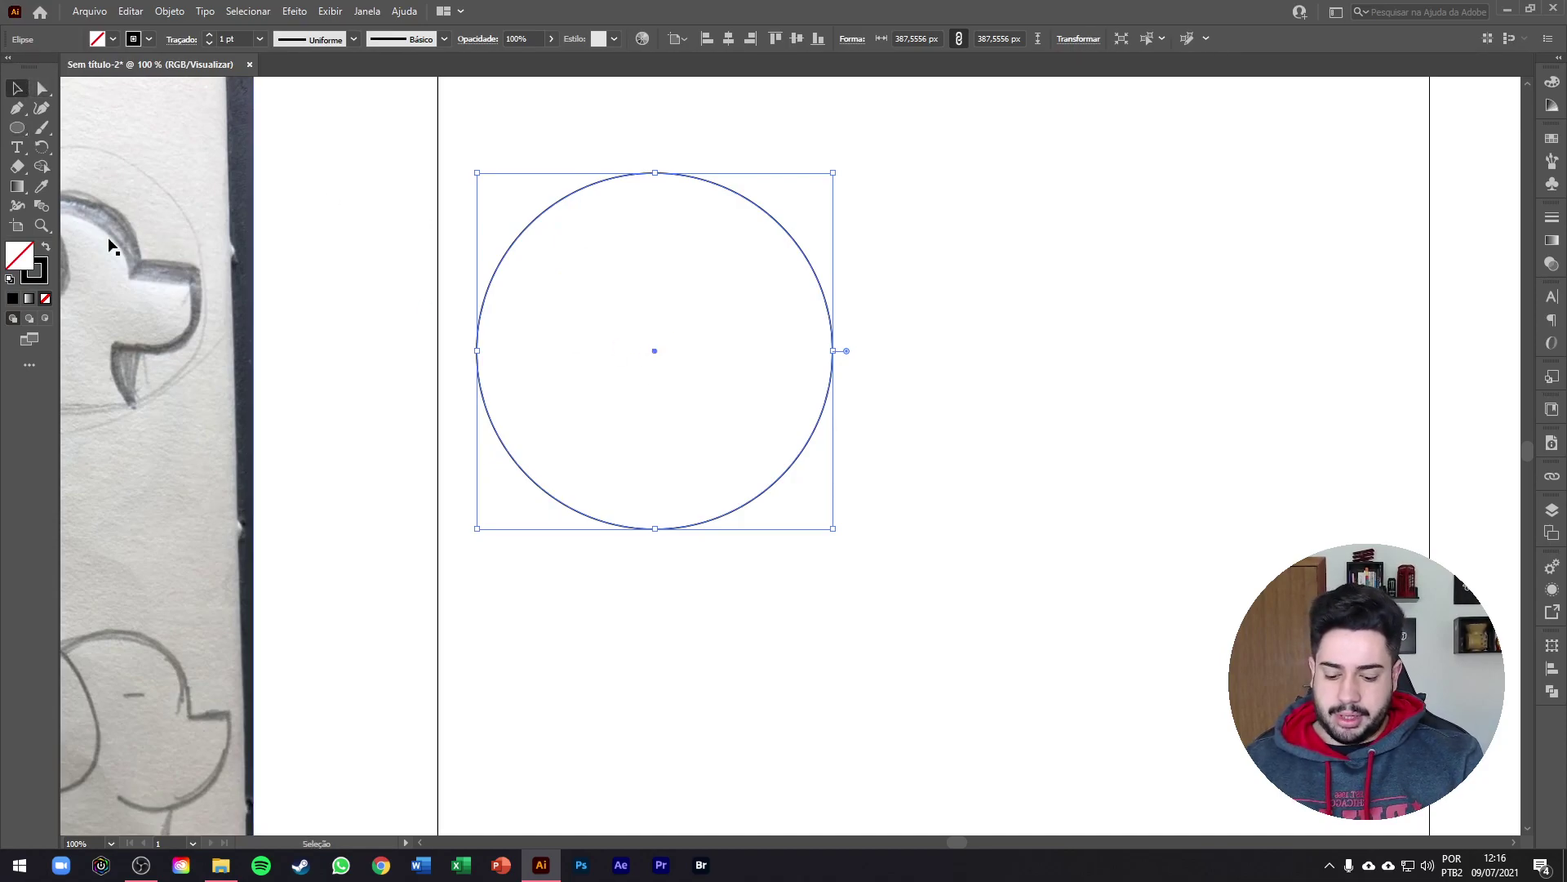
Duplicate the circle horizontally so the copy's left edge meets the original's centre, using a temporary vertical guide that is removed once the copy is placed.
key("ctrl+r")
left_click_drag(72, 240, 654, 351)
left_click_drag(516, 241, 692, 236)
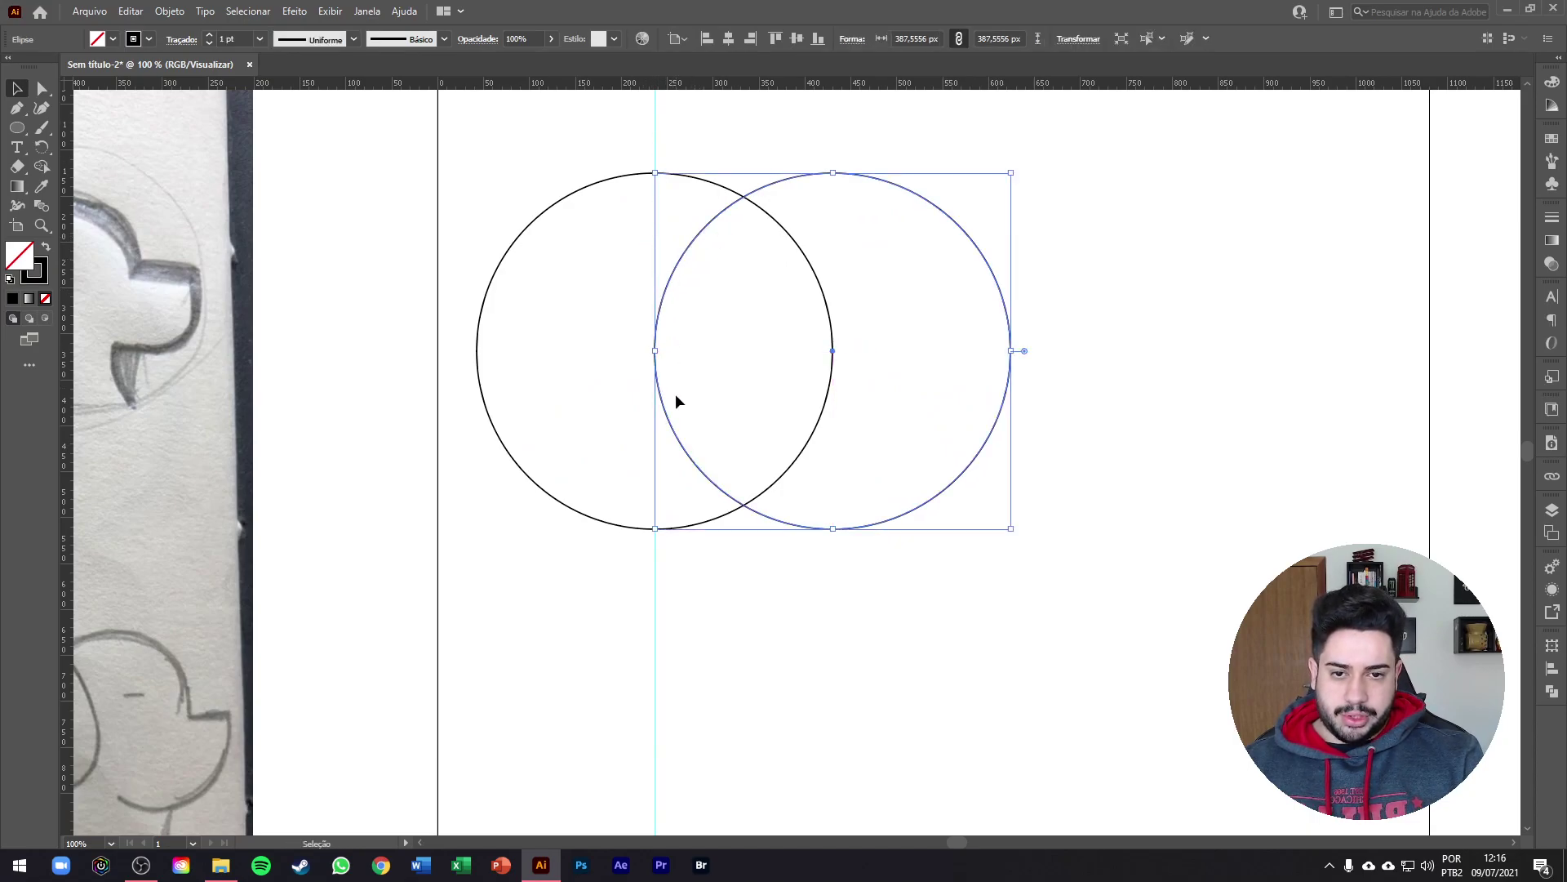
left_click(565, 123)
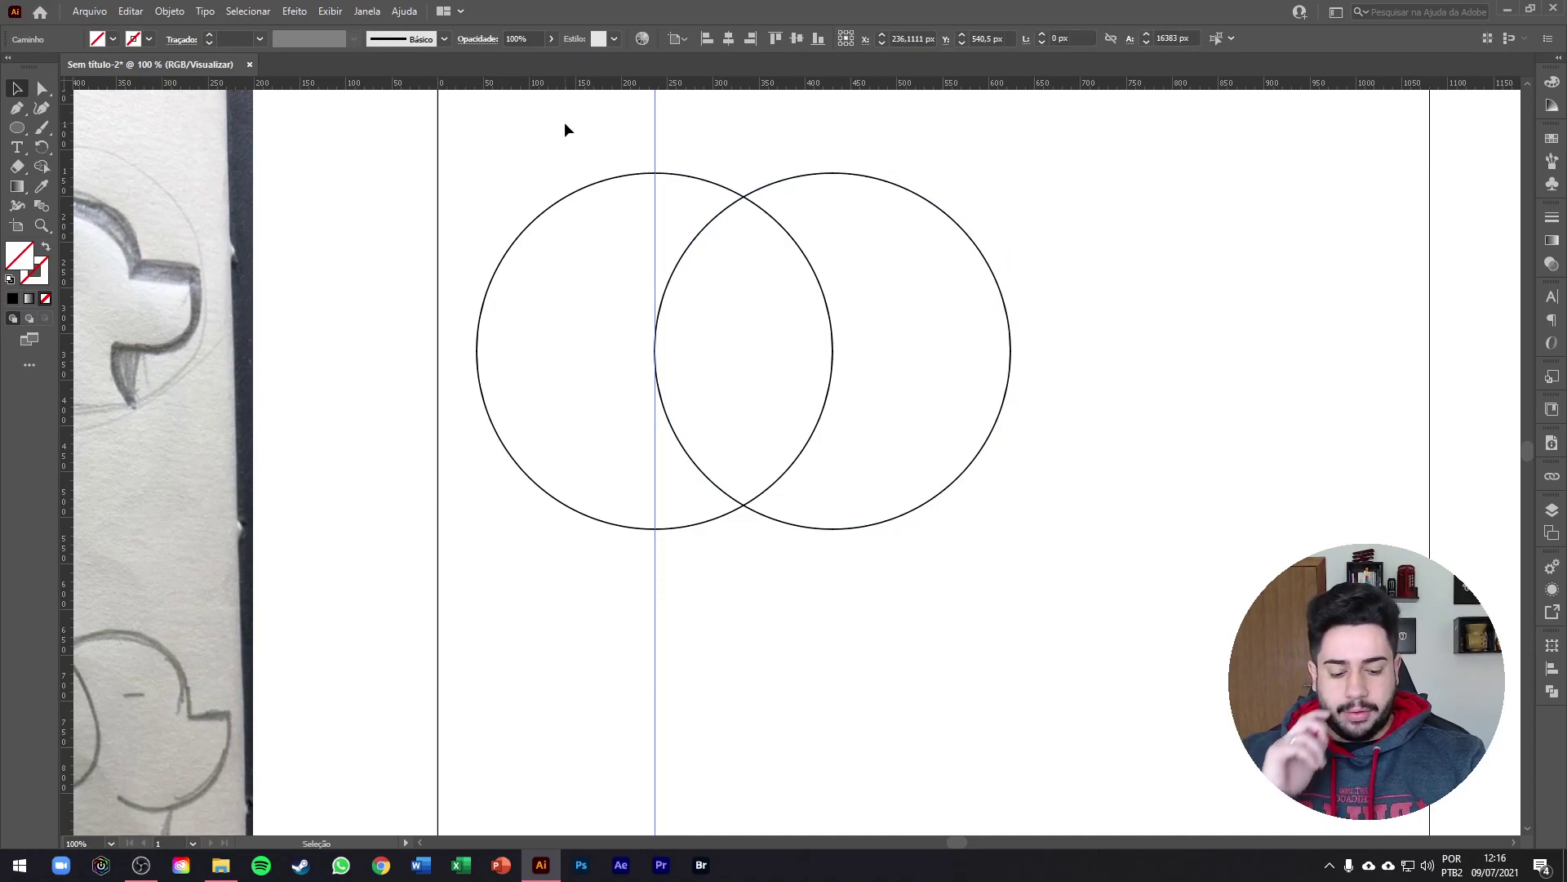
Check the smart guides option and place a vertical guide through the two intersection points of the overlapping circles.
left_click(17, 128)
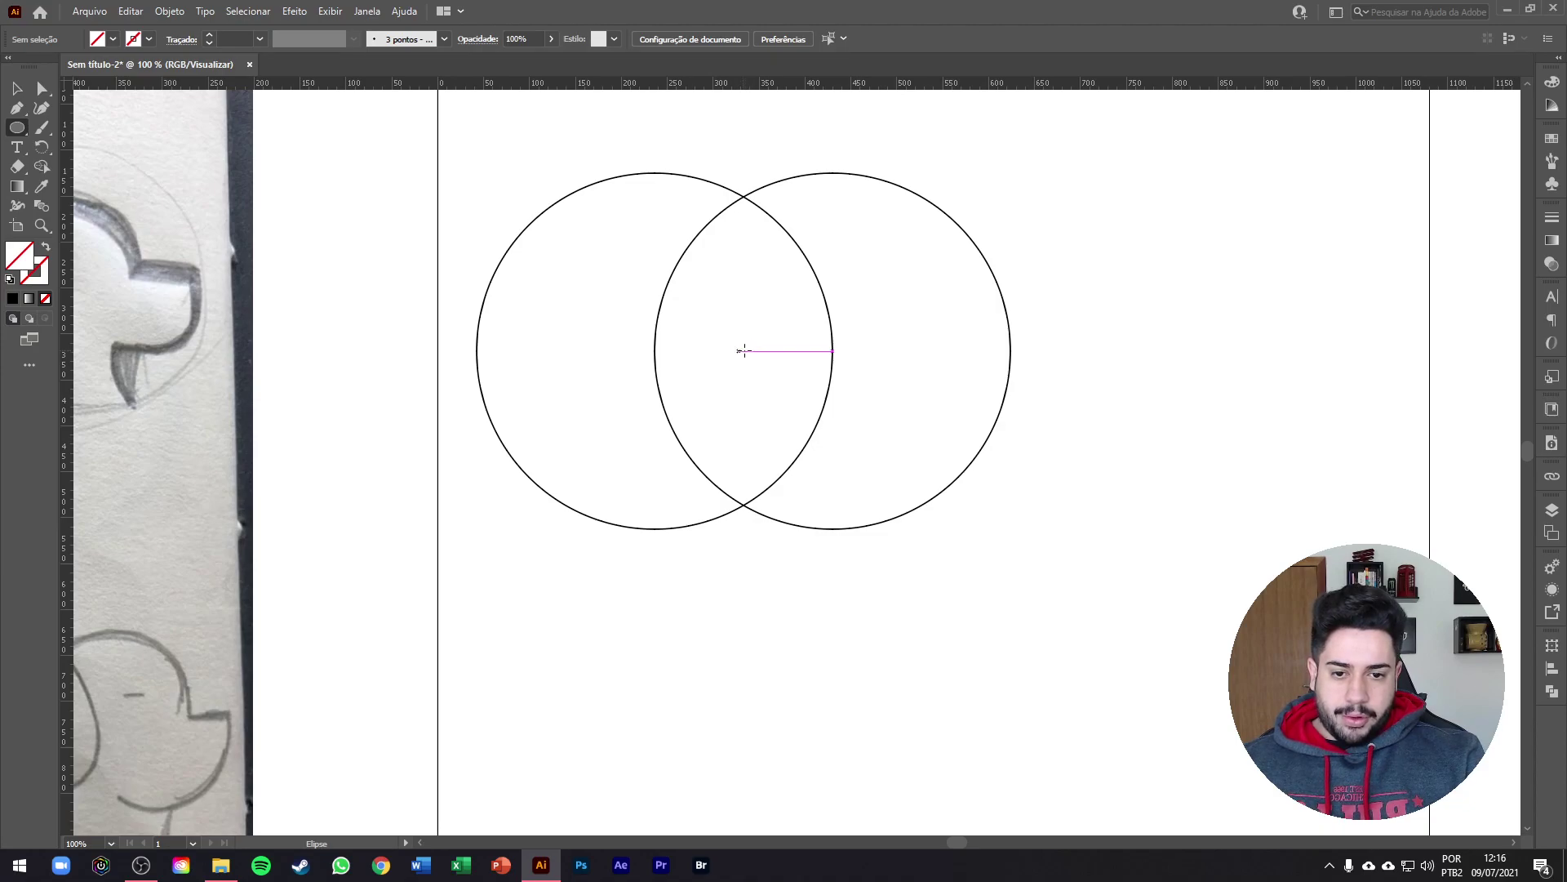
left_click(330, 11)
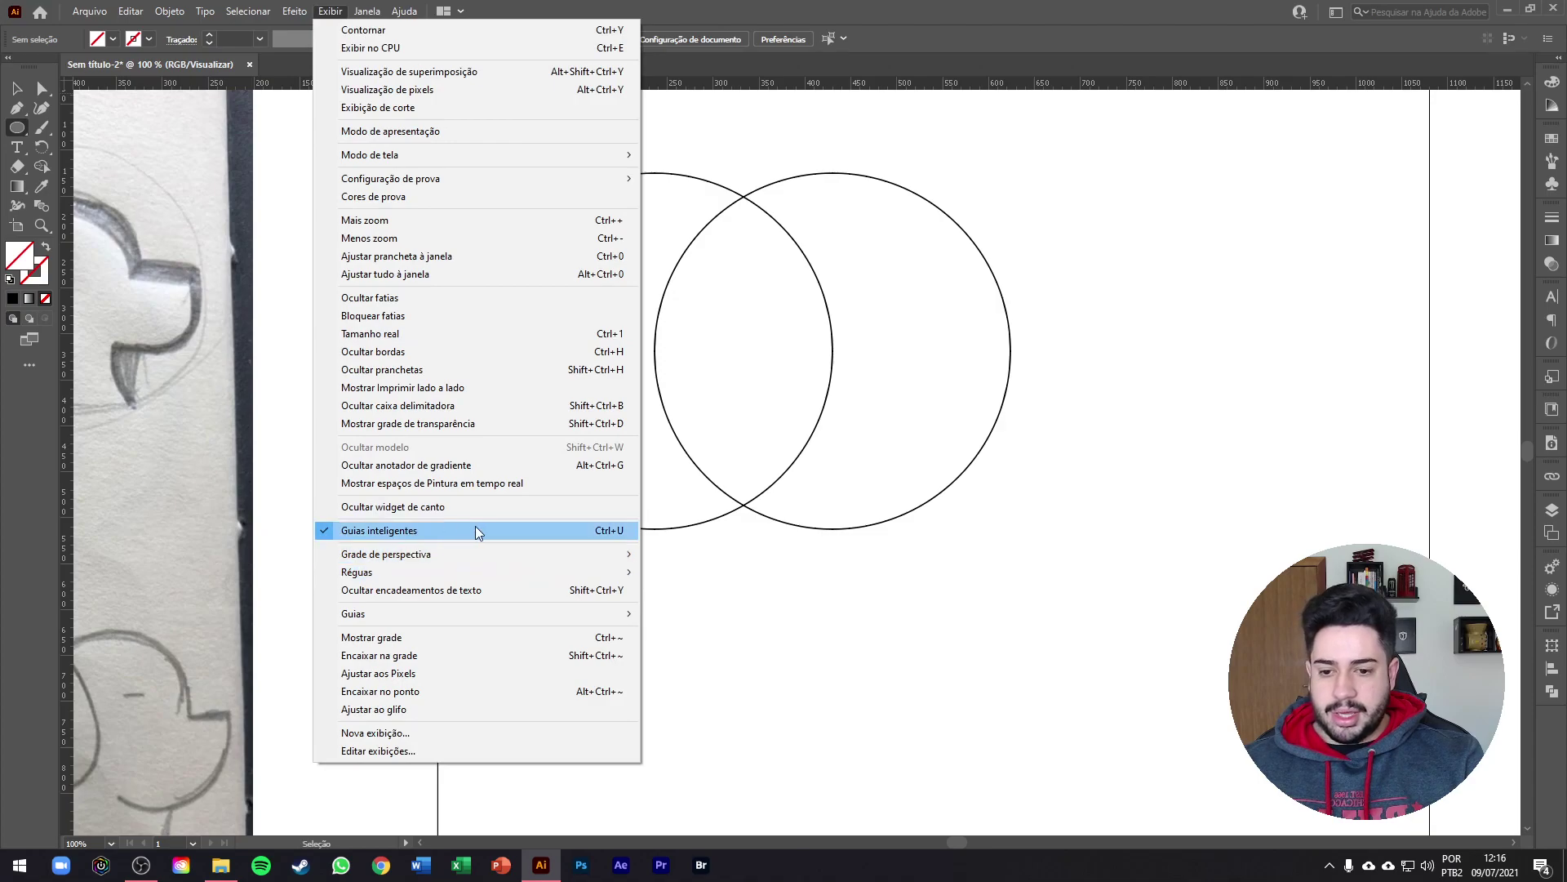
left_click(619, 532)
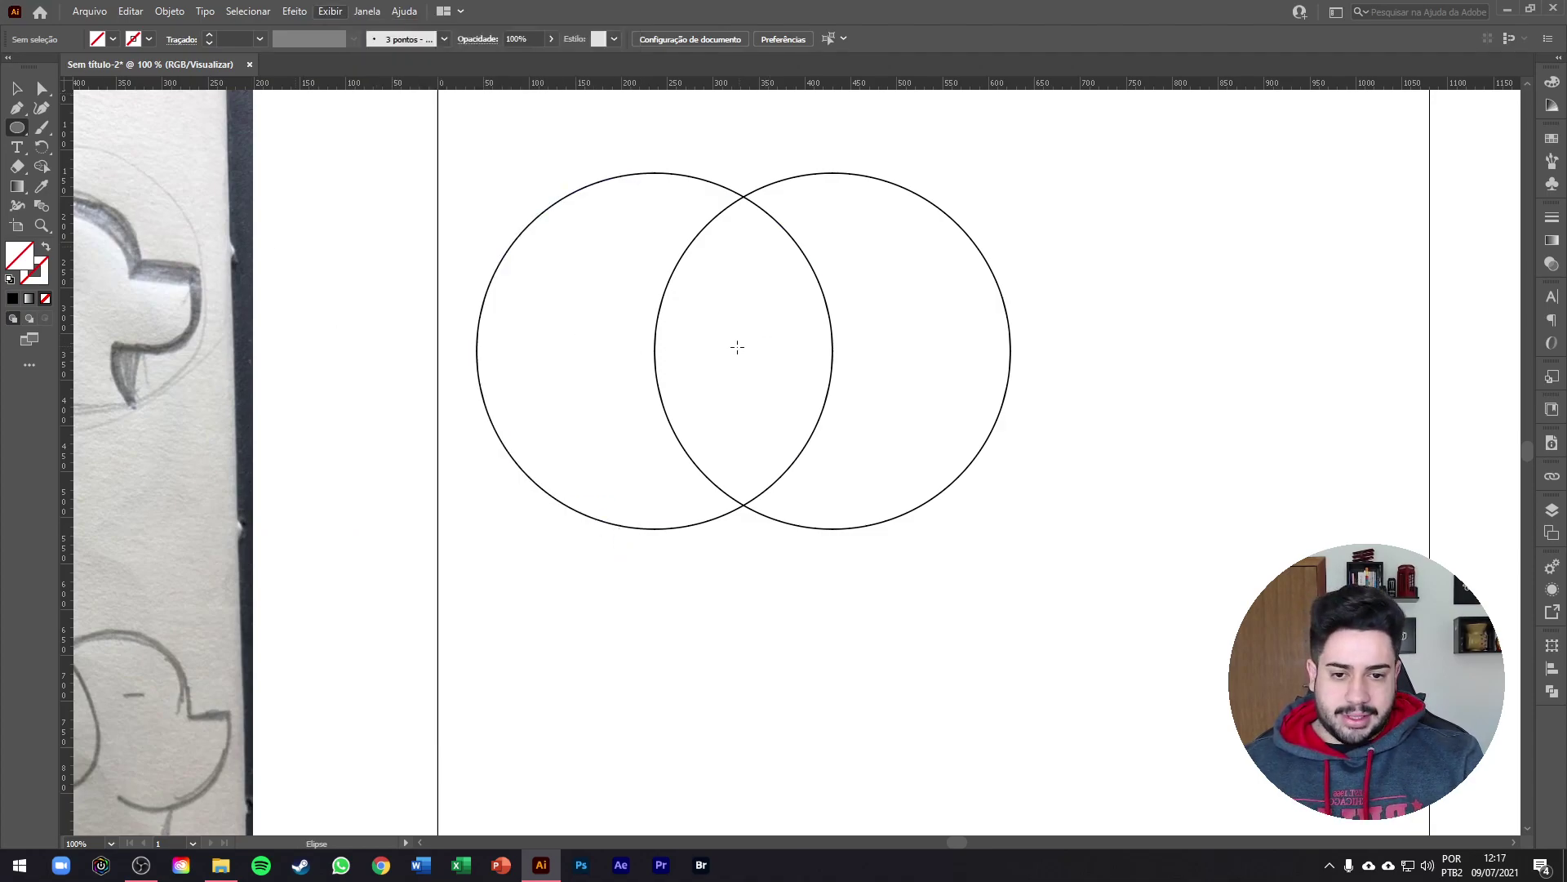
left_click_drag(65, 350, 744, 198)
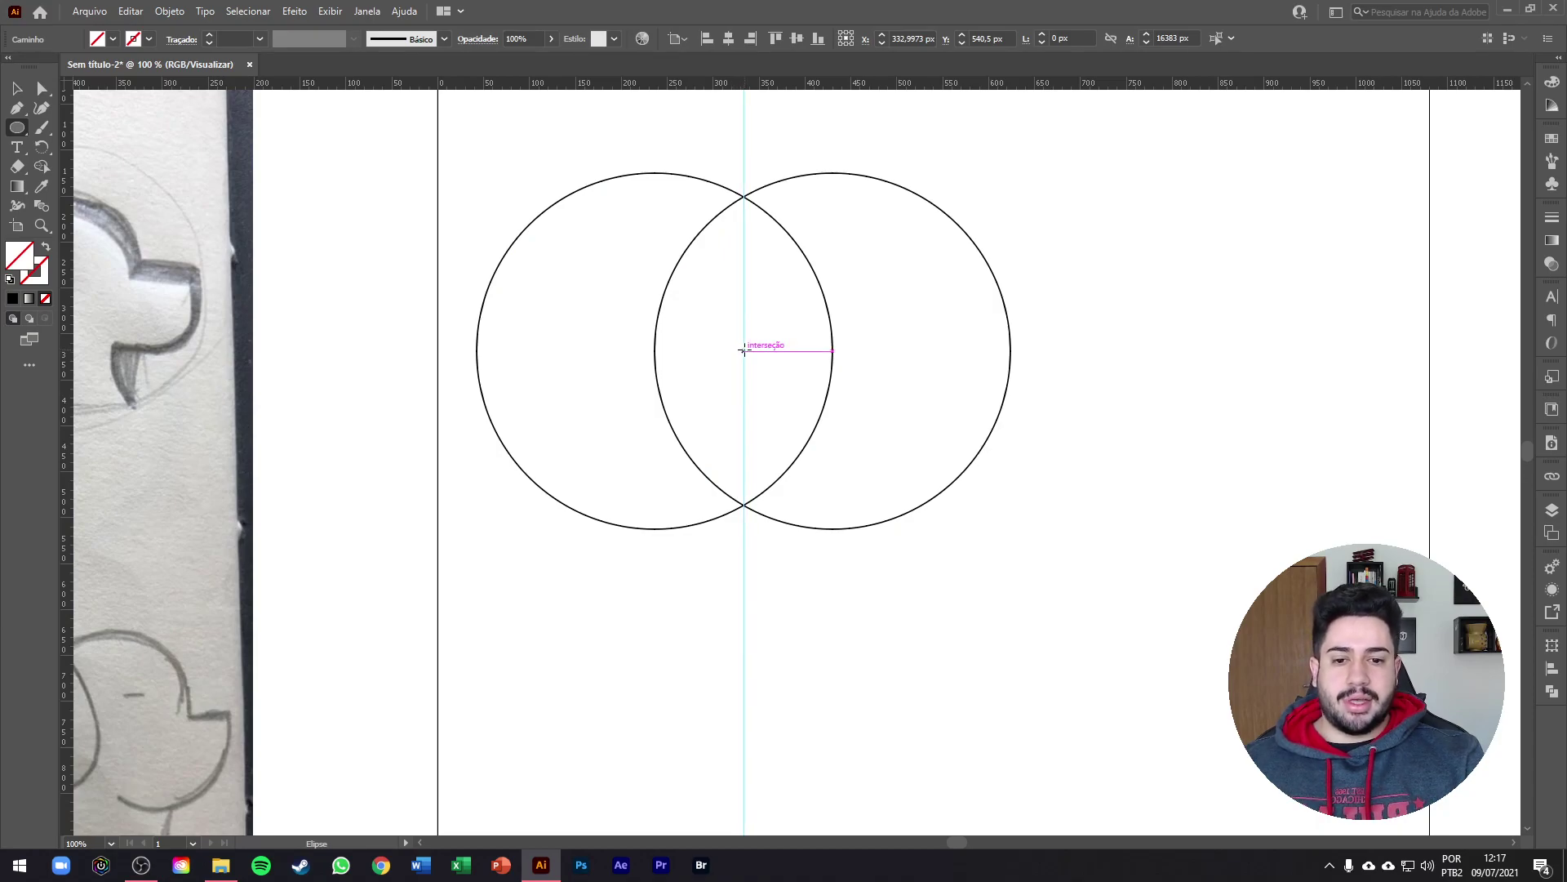
Draw a circle about 193.8 px in diameter centred in the overlap, touching the inner edges of both large circles.
left_click_drag(742, 351, 832, 351)
scroll(831, 351, "up", 6)
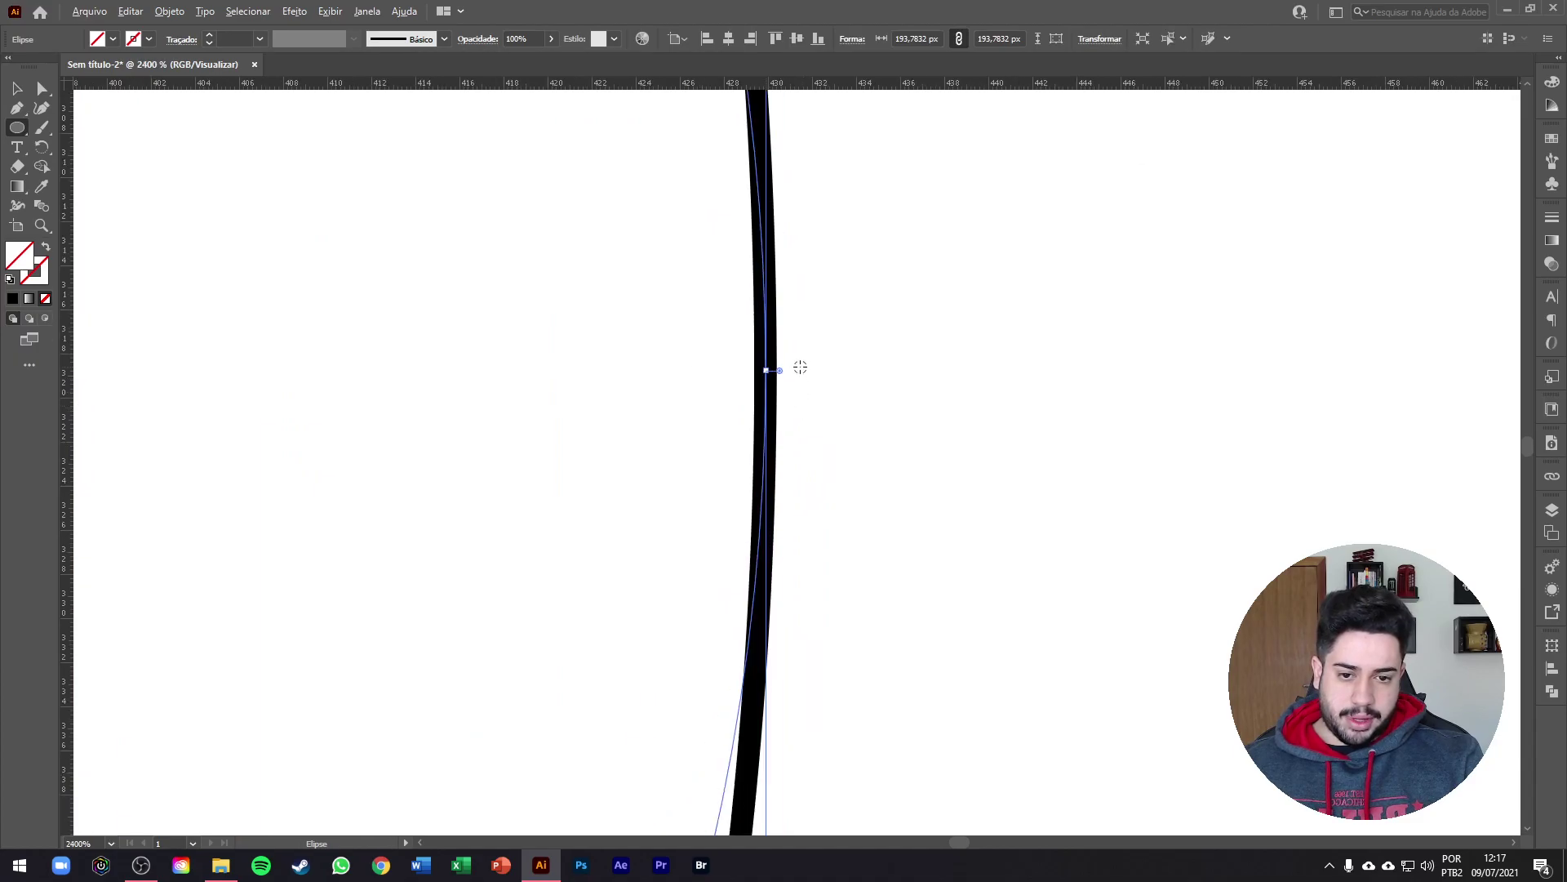
scroll(804, 384, "down", 5)
scroll(575, 384, "up", 4)
scroll(575, 385, "down", 6)
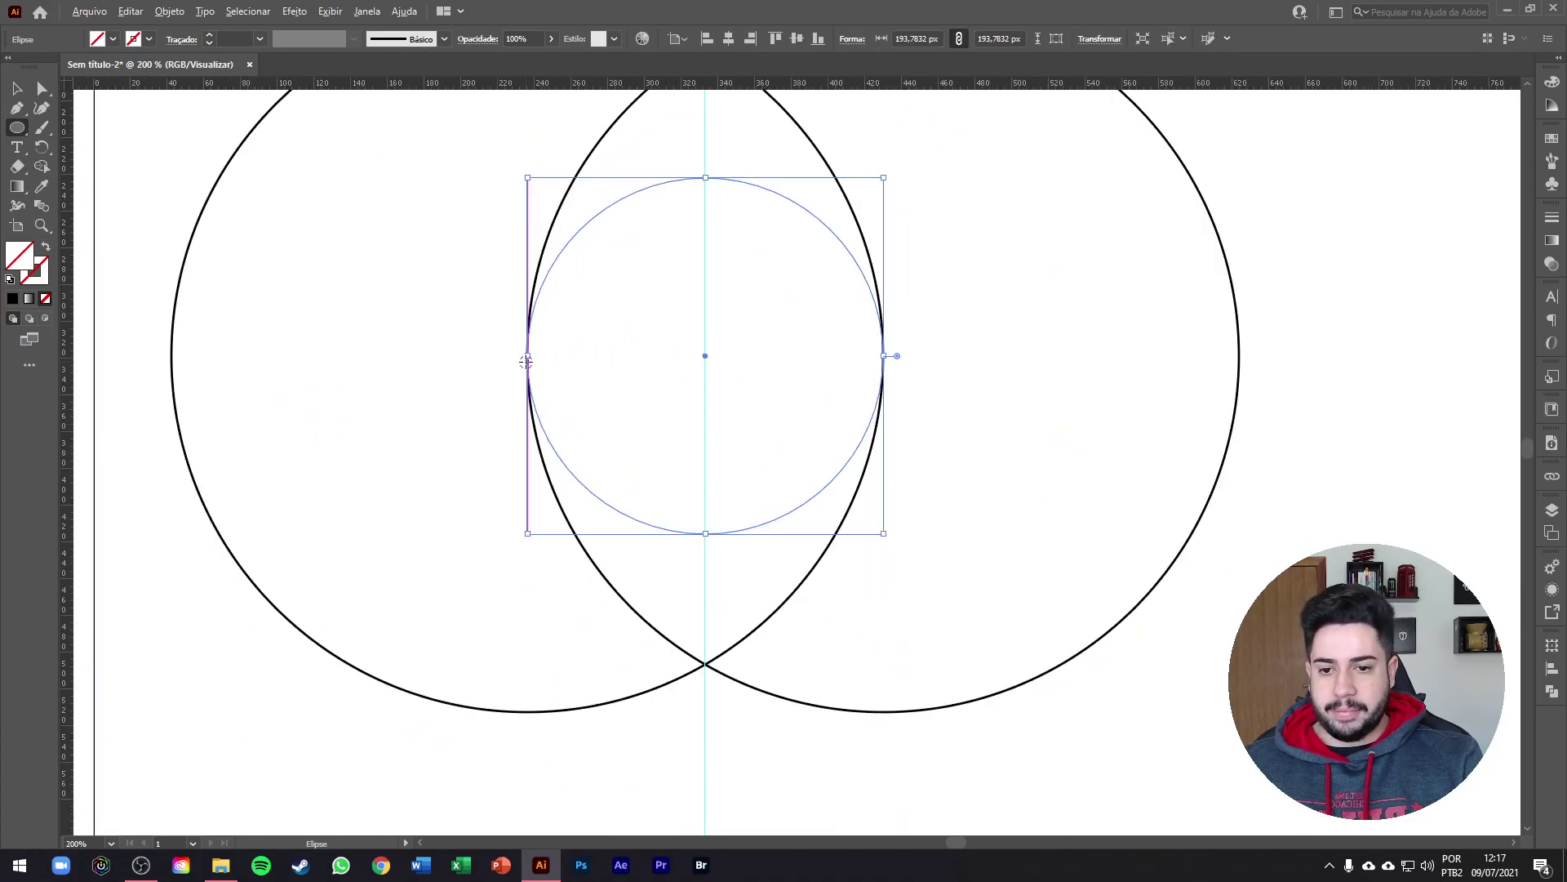
key("v")
key("Delete")
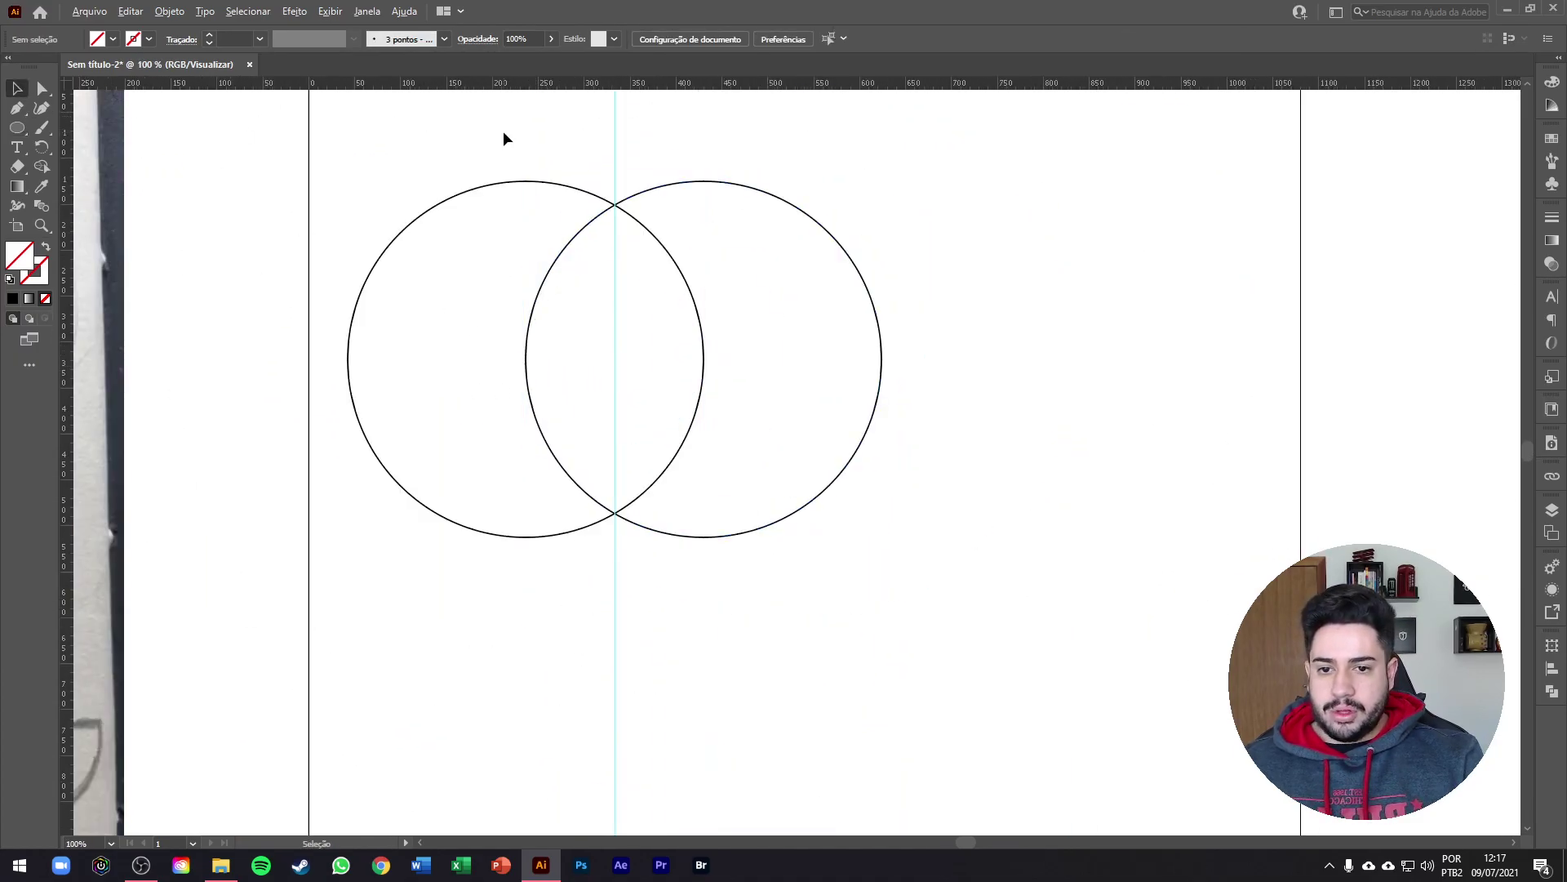
scroll(504, 131, "up", 2)
scroll(663, 273, "down", 1)
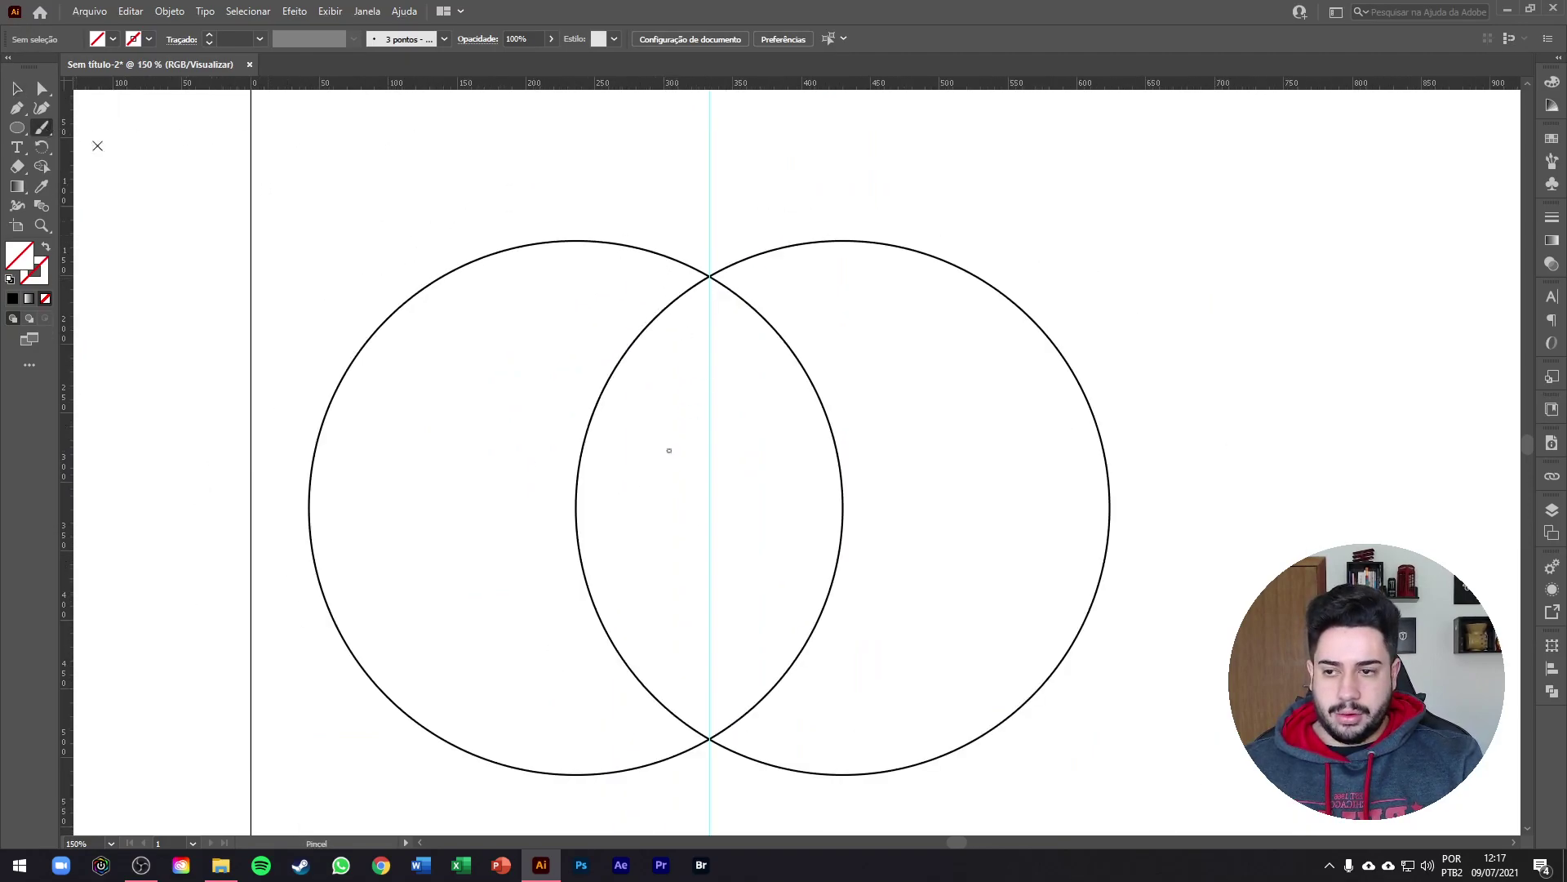
key("v")
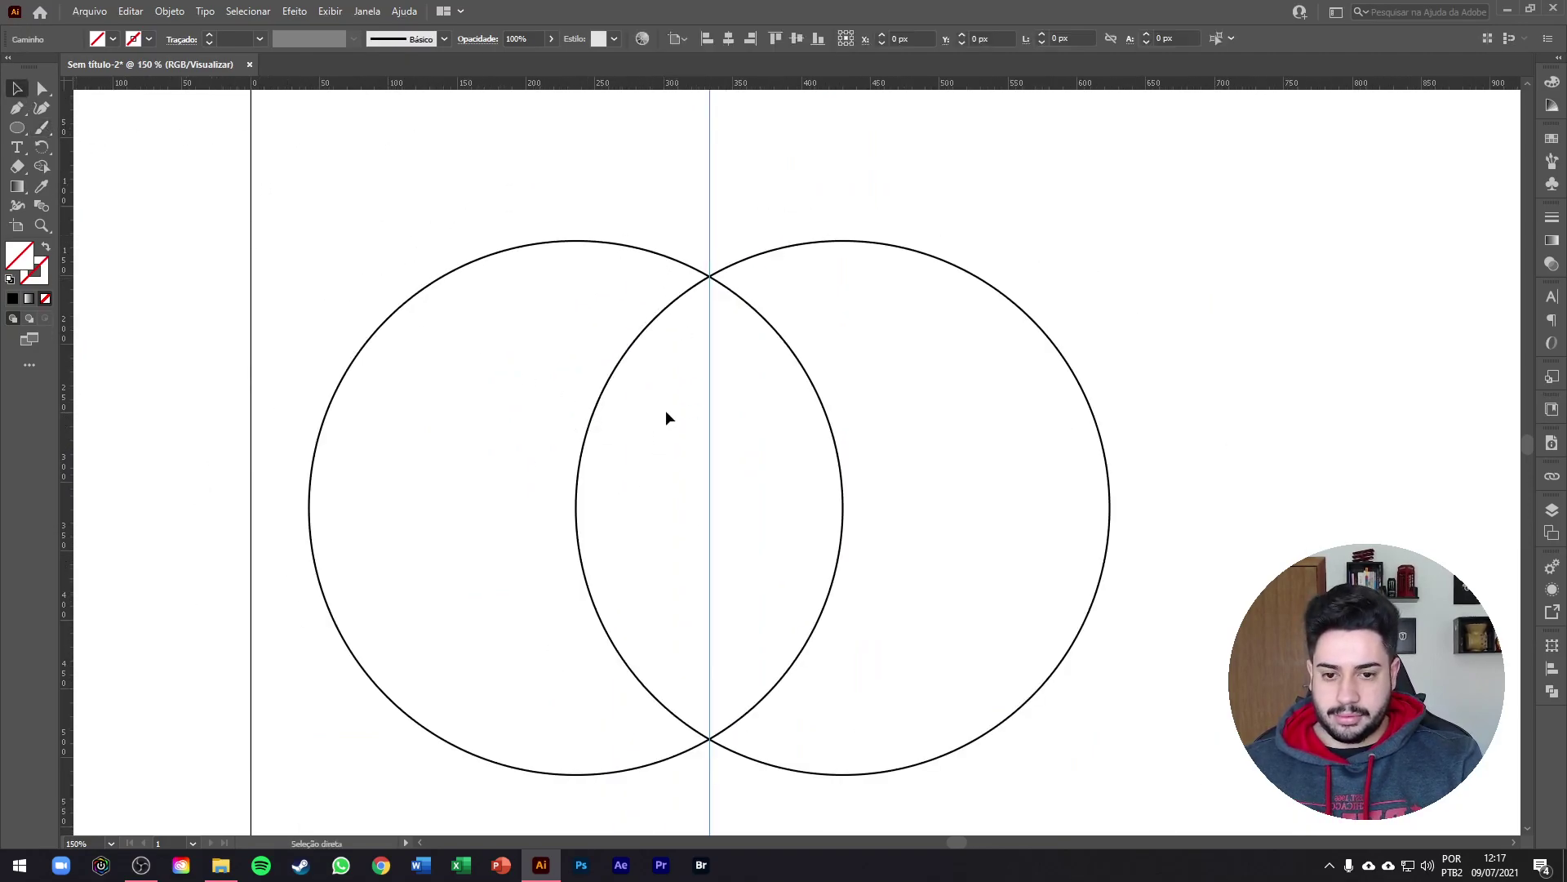
scroll(645, 392, "down", 3)
key("ctrl+z")
scroll(676, 374, "up", 3)
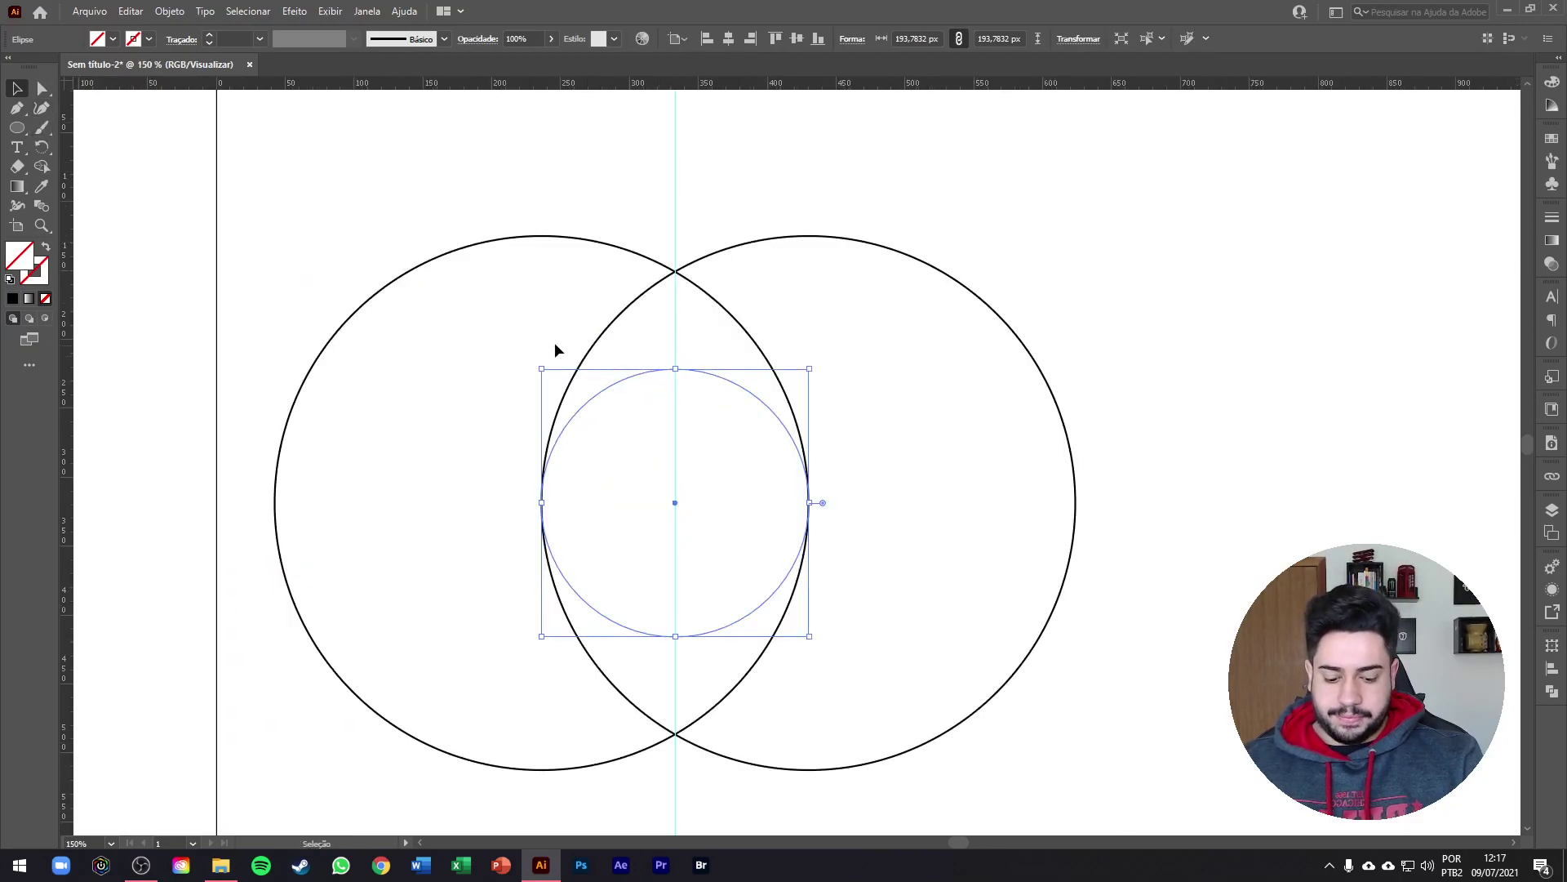
Copy the large circle's 1 pt black stroke onto the small central circle with the Eyedropper.
key("i")
left_click(615, 322)
left_click(20, 89)
left_click(42, 127)
mouse_move(631, 302)
left_mouse_down()
mouse_move(710, 455)
mouse_move(724, 553)
mouse_move(616, 588)
left_mouse_up()
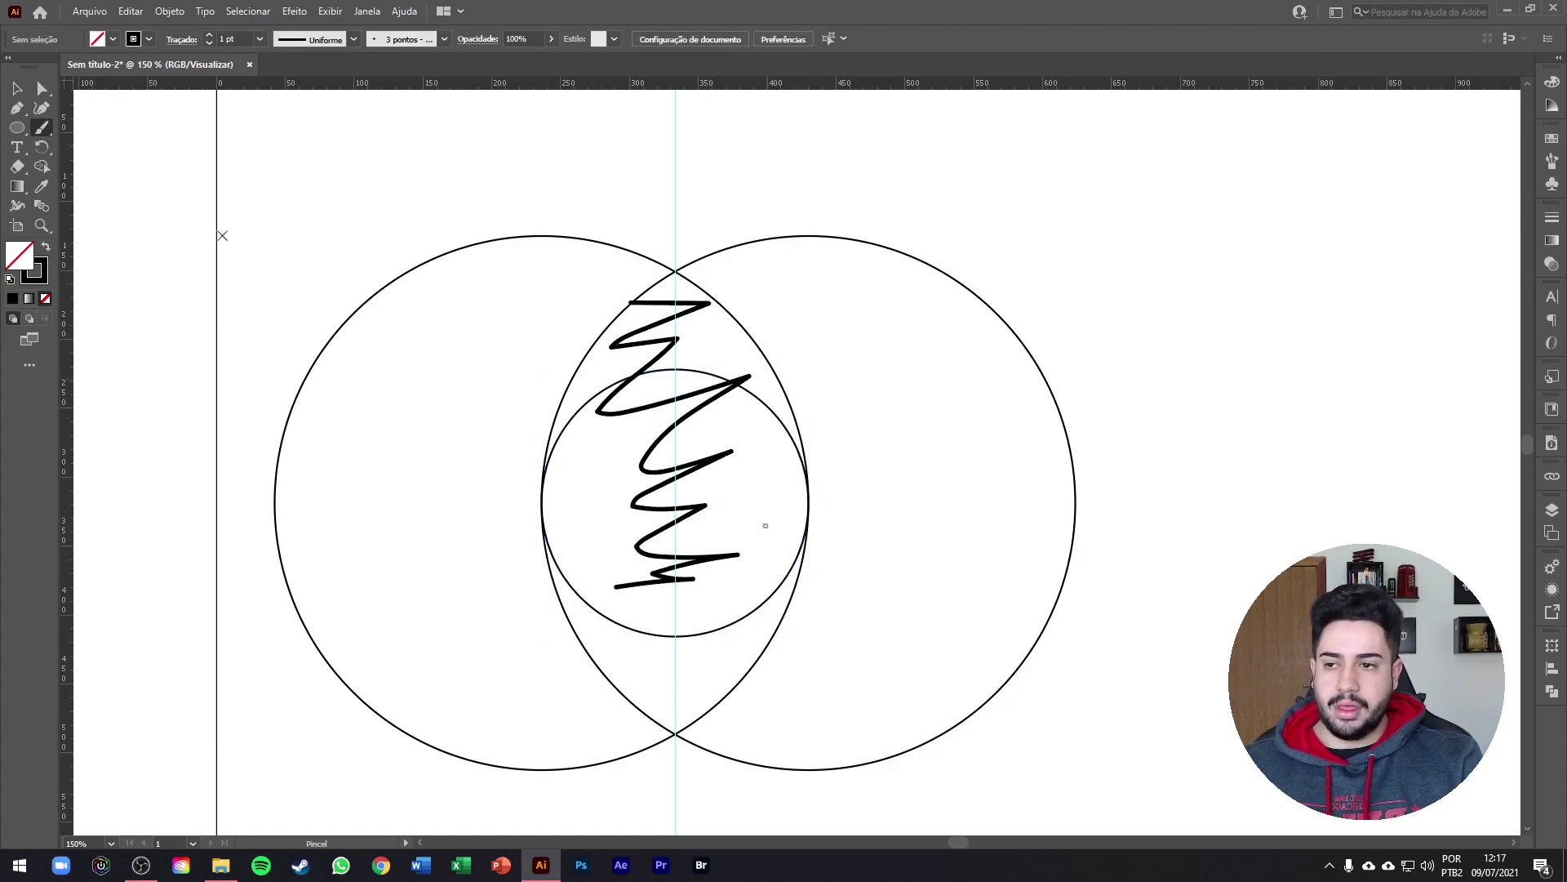
key("ctrl+z")
key("v")
key("ctrl+1")
left_click(720, 224)
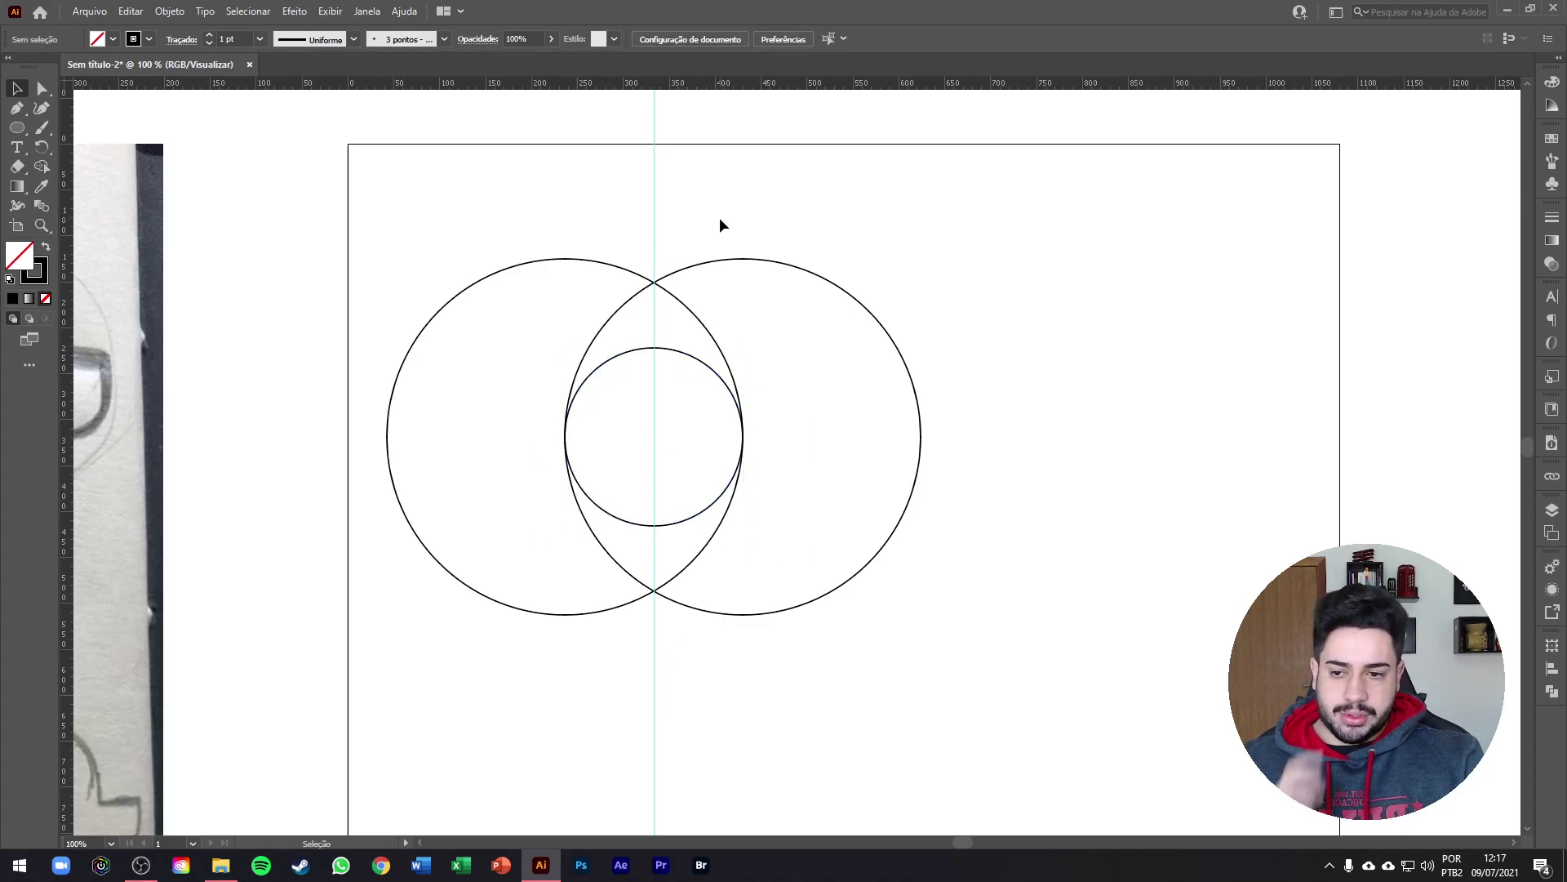
Compare the circles with the circled sketch and place a horizontal guide through the small circle's centre.
left_click_drag(296, 265, 678, 266)
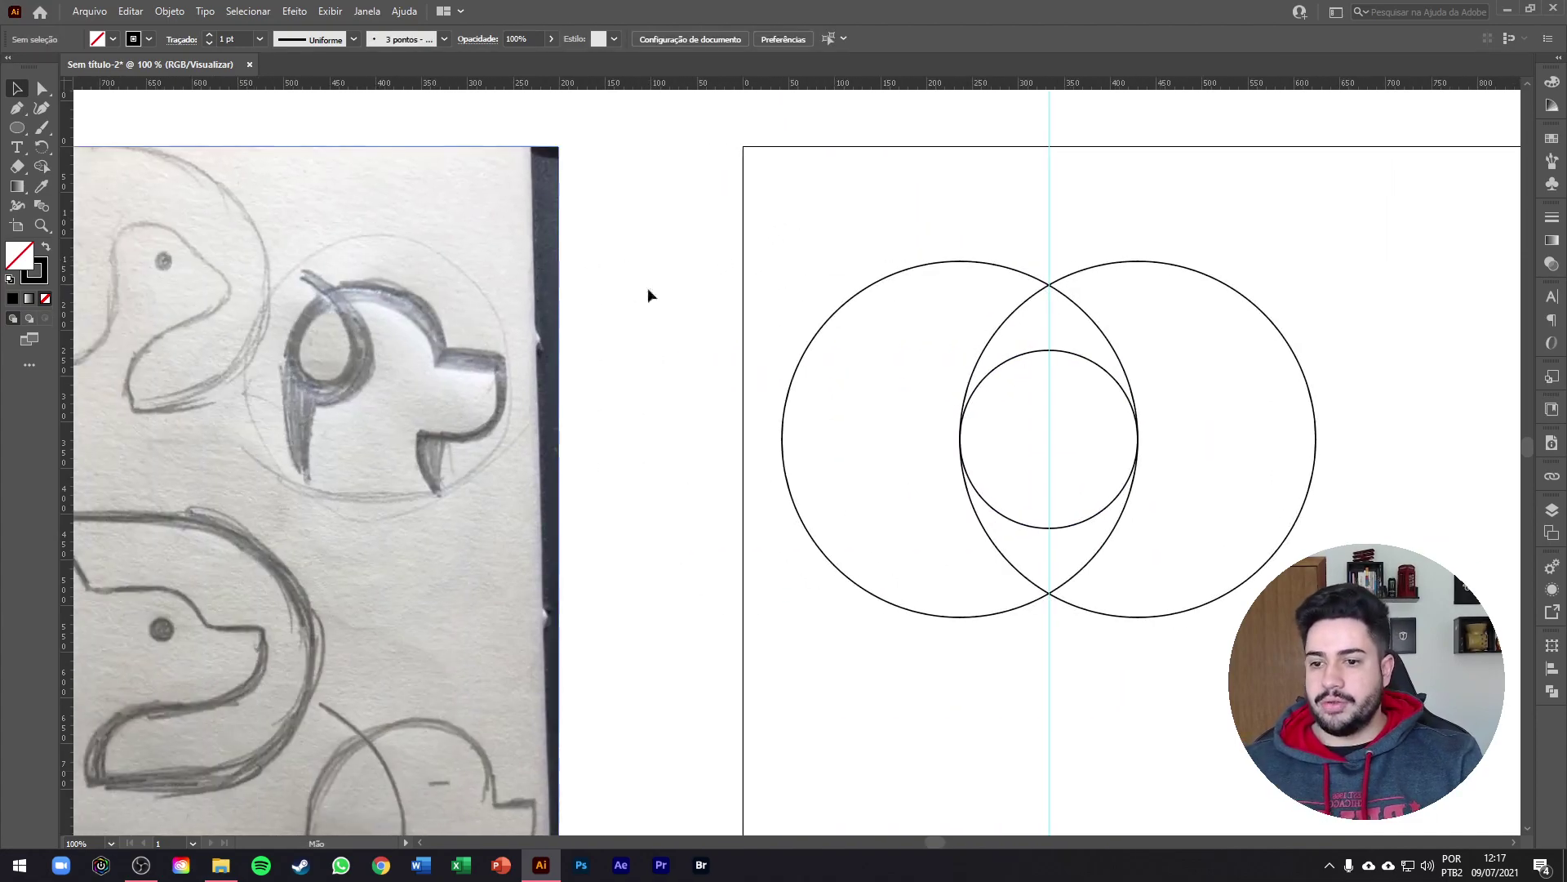
scroll(420, 364, "up", 2)
scroll(634, 364, "down", 4)
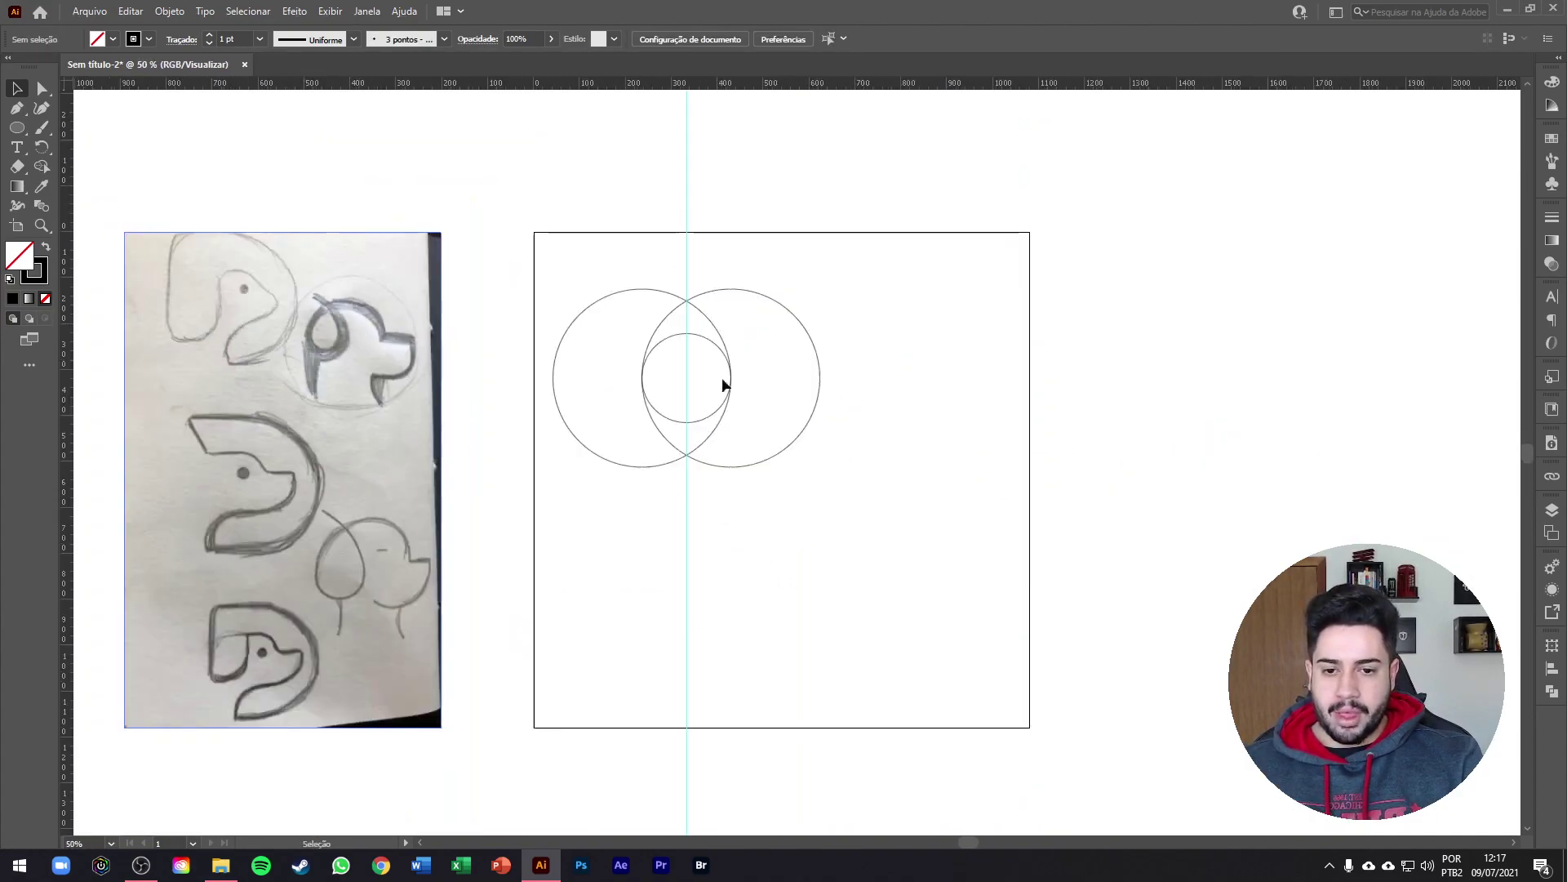
scroll(820, 384, "up", 3)
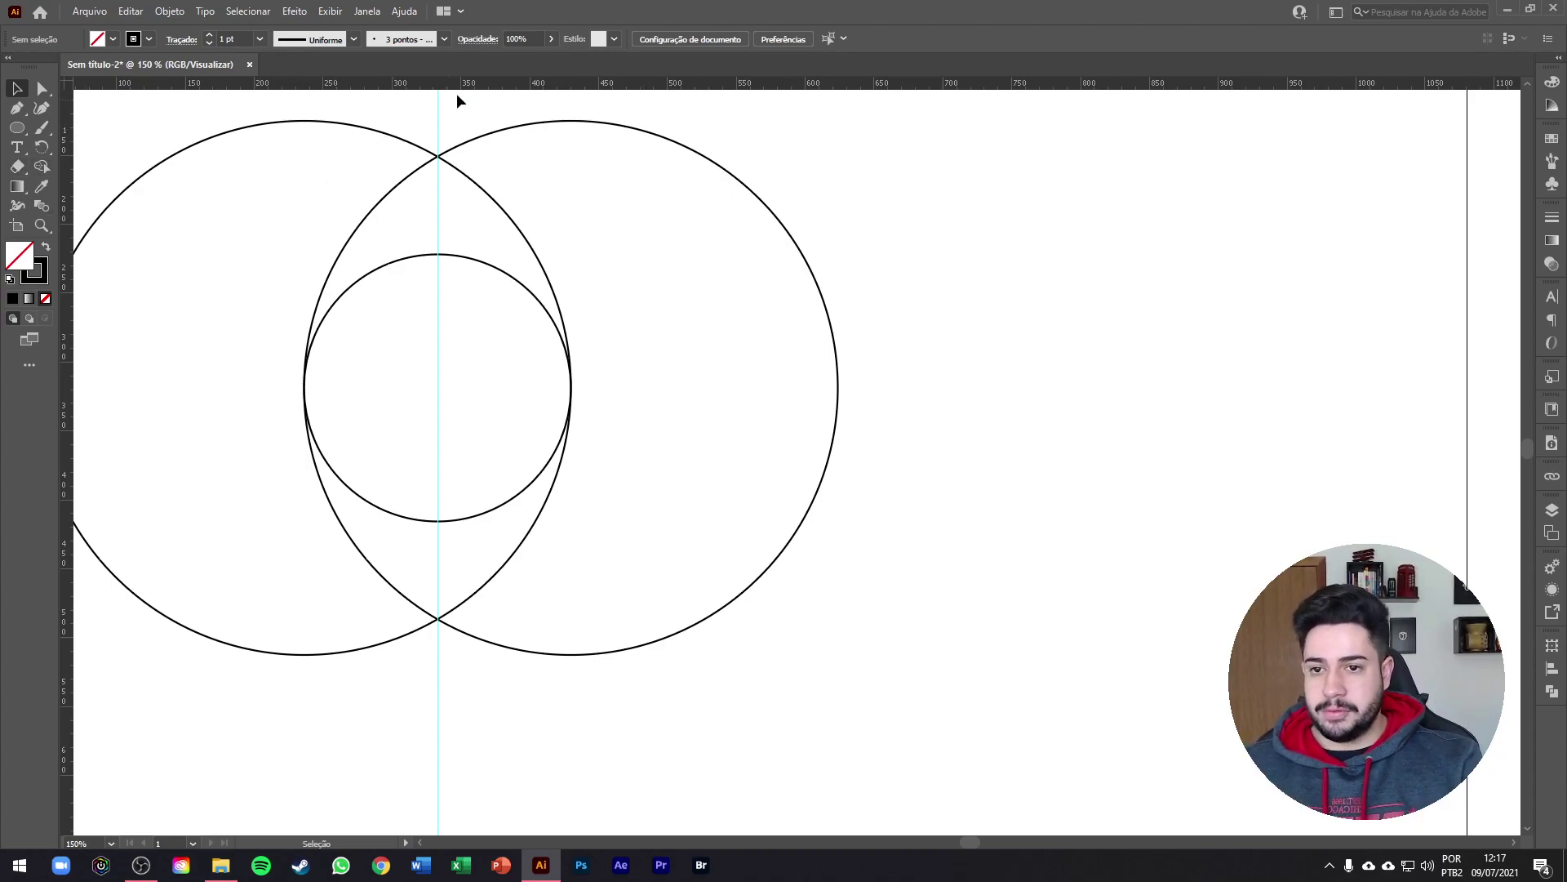
left_click_drag(478, 82, 437, 389)
left_click(827, 321)
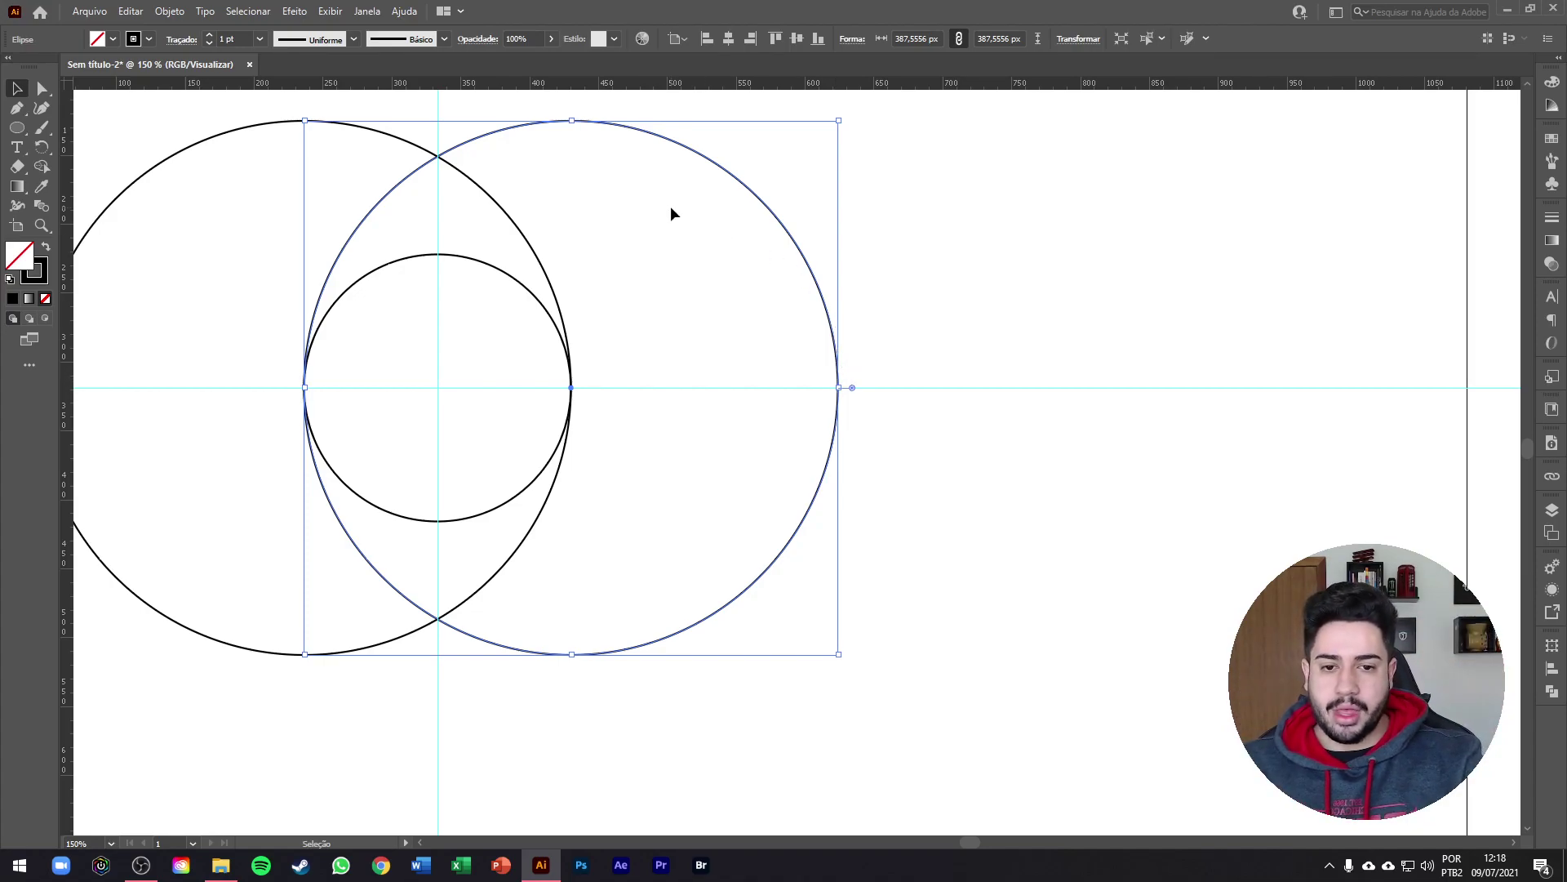
left_click(887, 292)
scroll(834, 351, "up", 1)
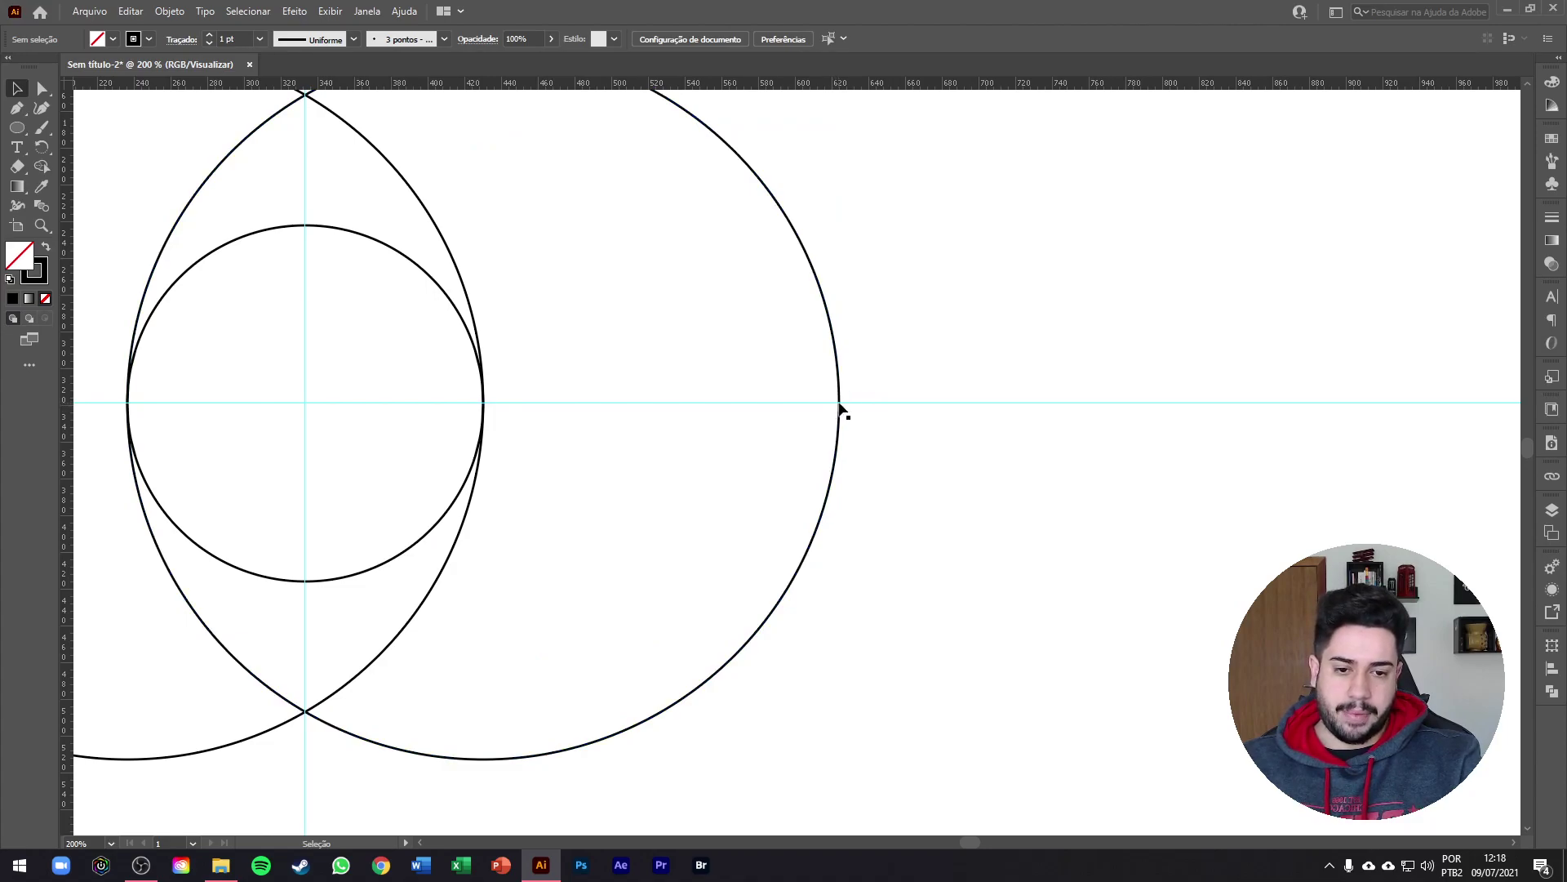
Draw a square about 56.9 px wide and align it to the small circle's left edge, centred vertically on the horizontal guide.
left_click(16, 128)
left_click(90, 128)
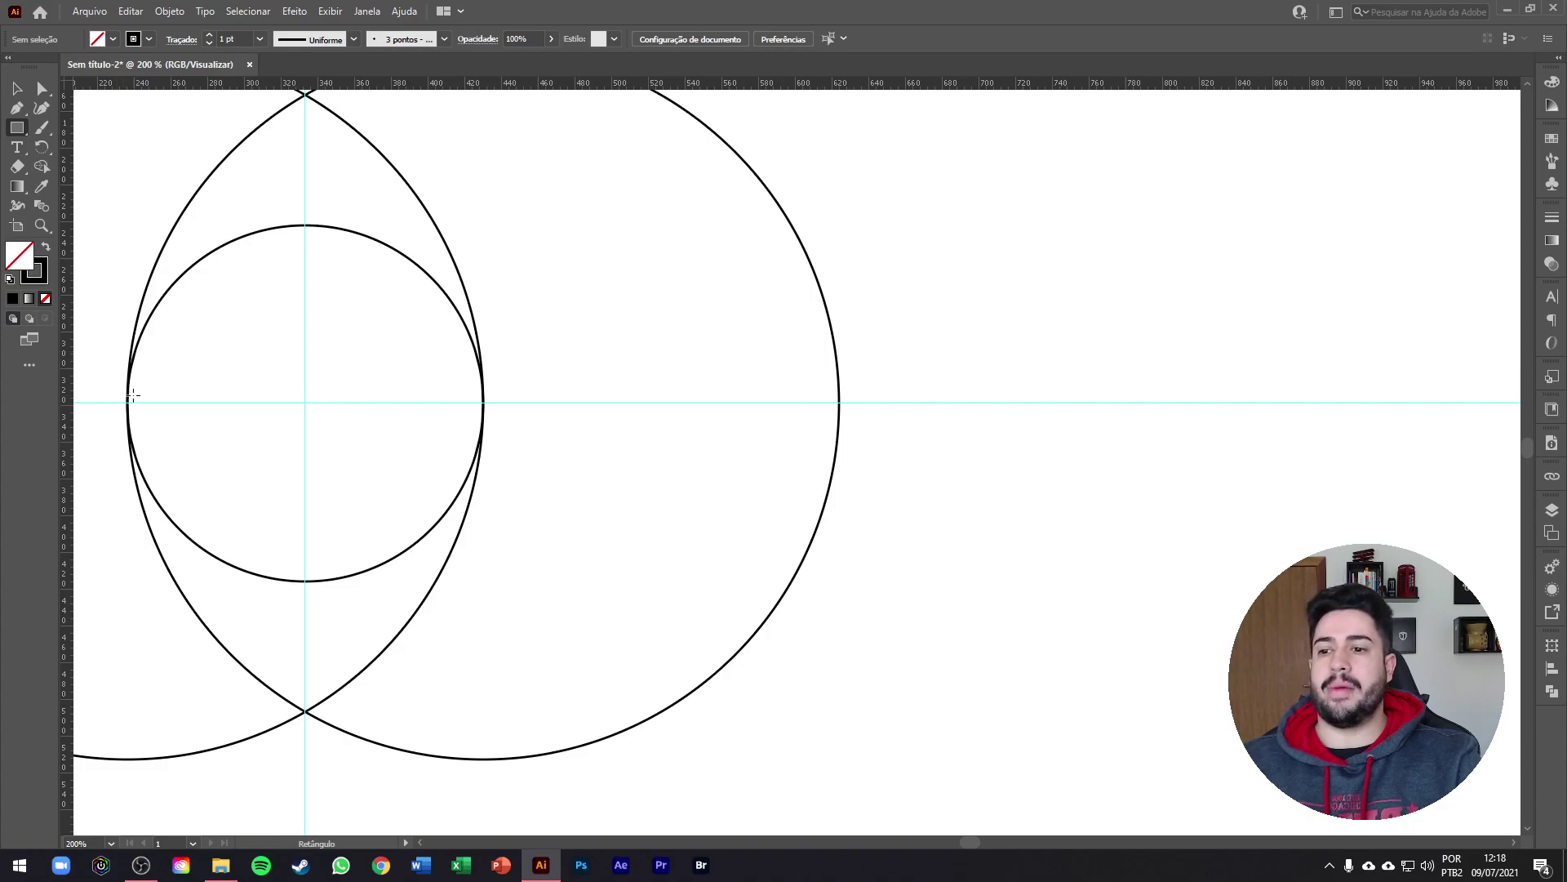
scroll(132, 395, "up", 1)
left_click_drag(247, 300, 405, 457)
key("v")
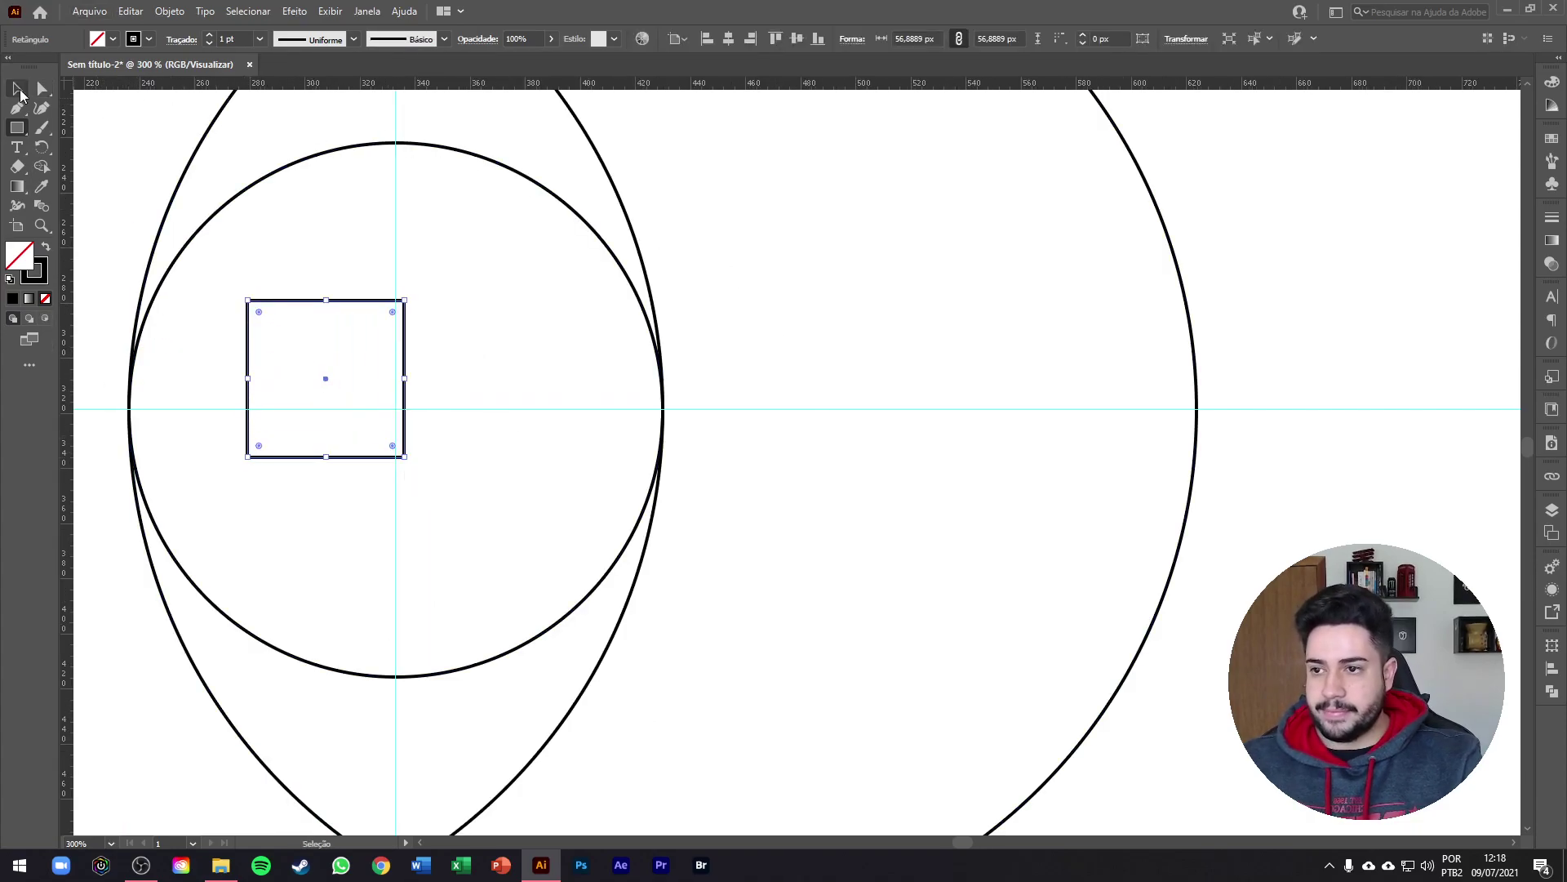
scroll(472, 340, "down", 1)
left_click_drag(375, 339, 295, 368)
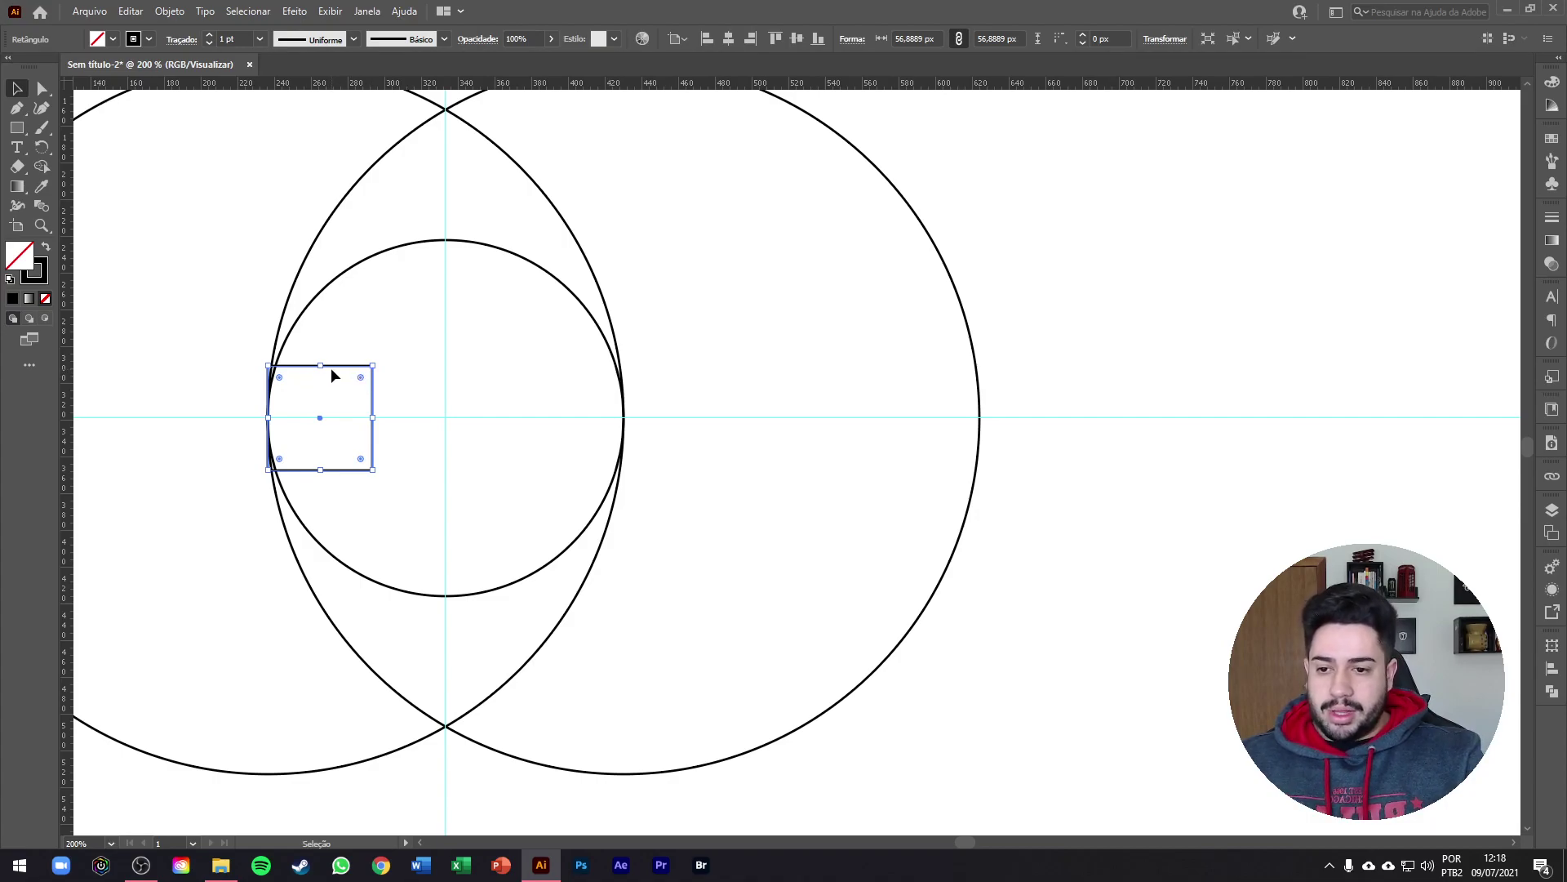
left_click_drag(338, 367, 442, 364)
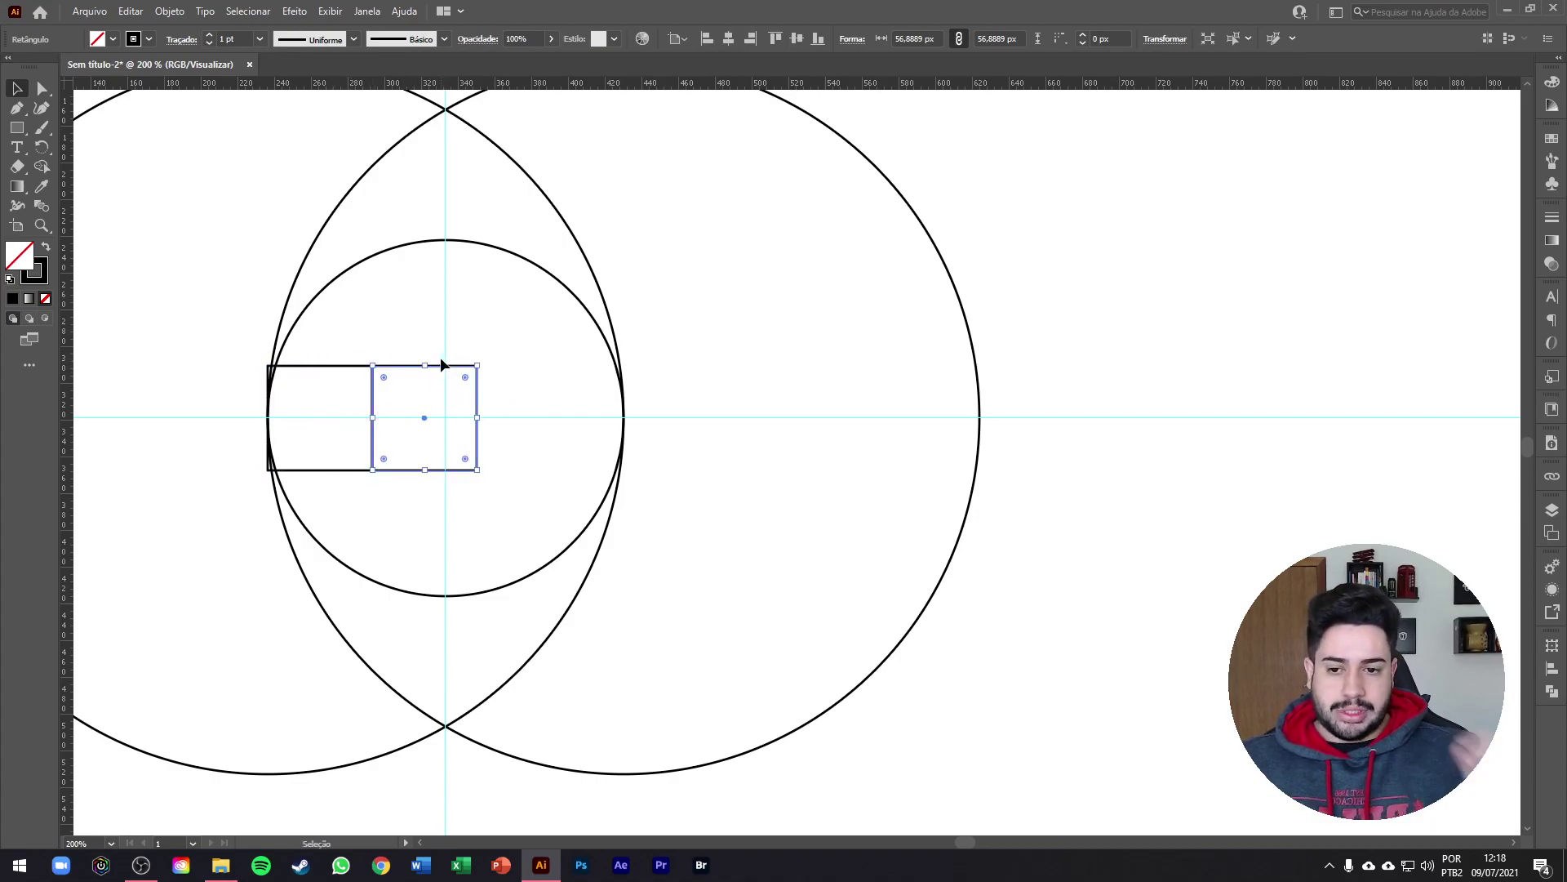
key("a")
key("ctrl+d")
key("v")
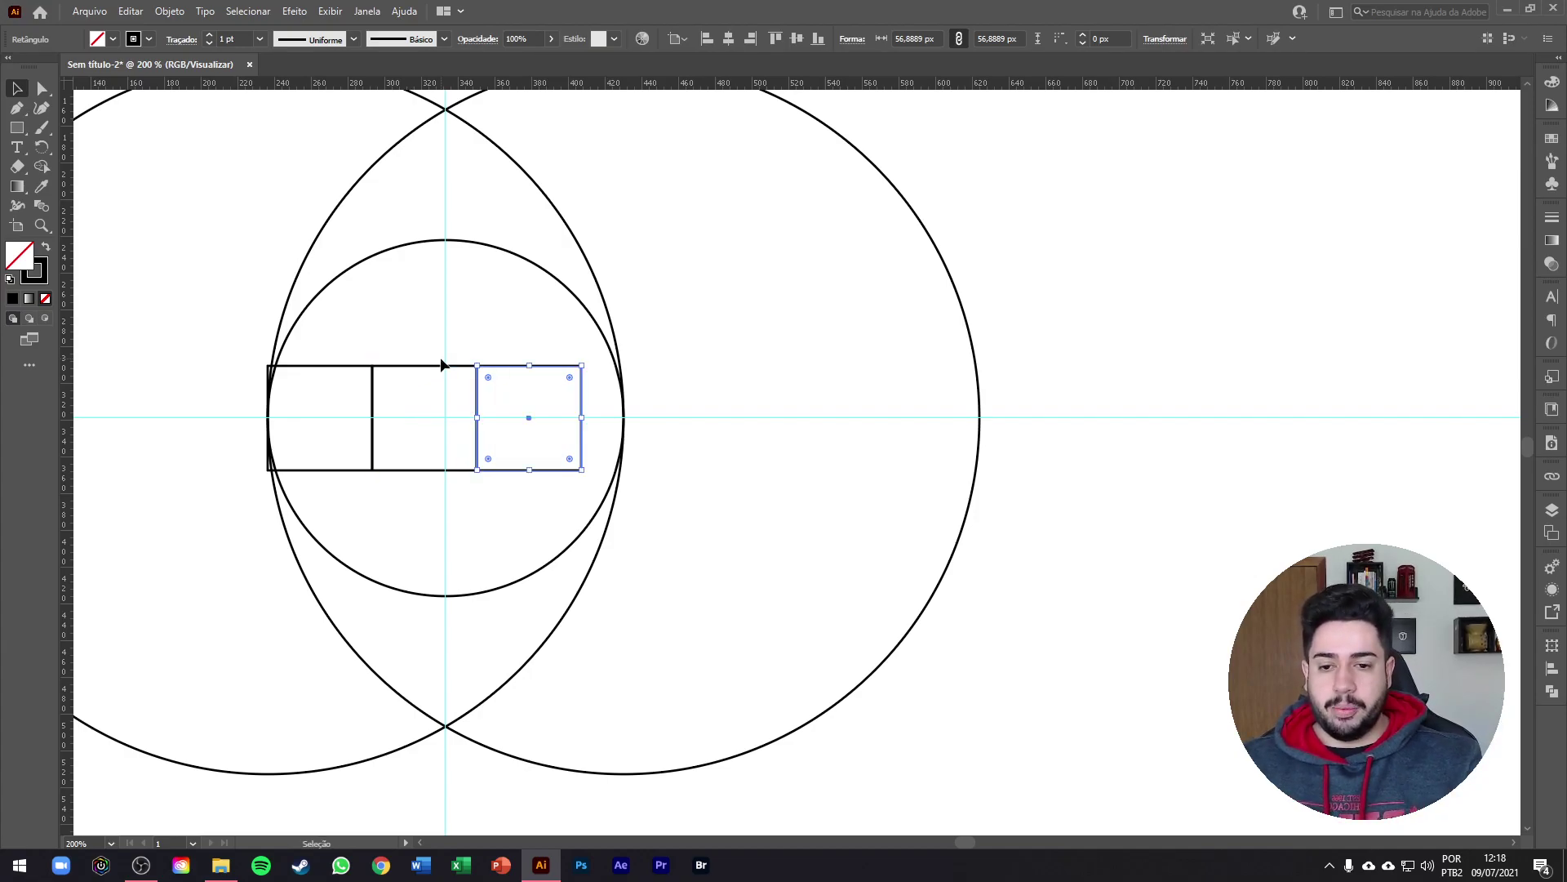
key("ctrl+z")
key("ctrl+z")
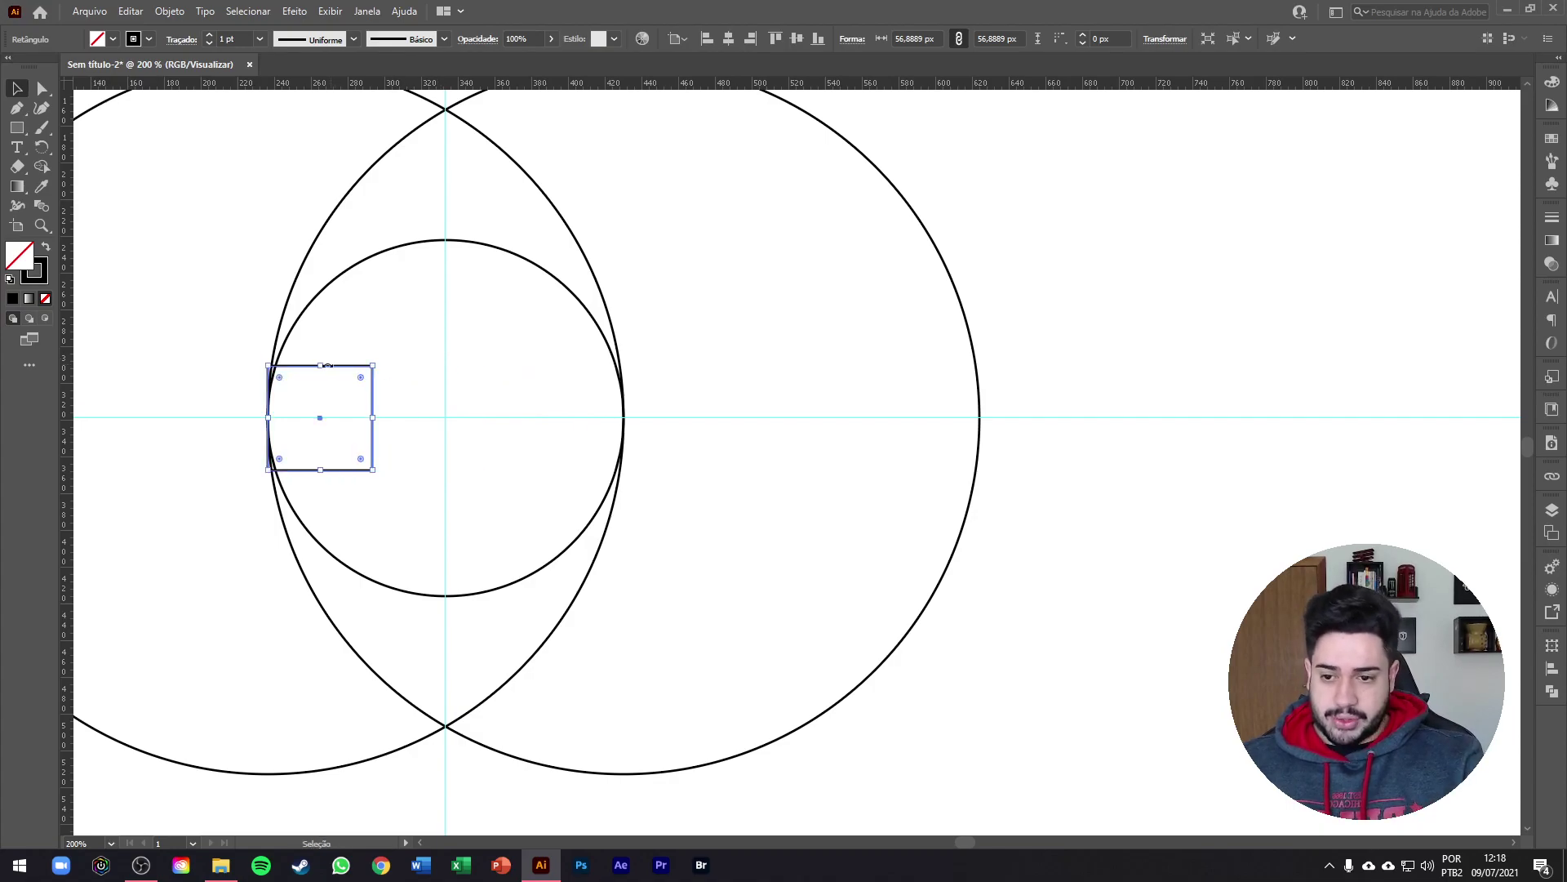
left_click_drag(312, 367, 343, 370)
left_click_drag(384, 372, 410, 369)
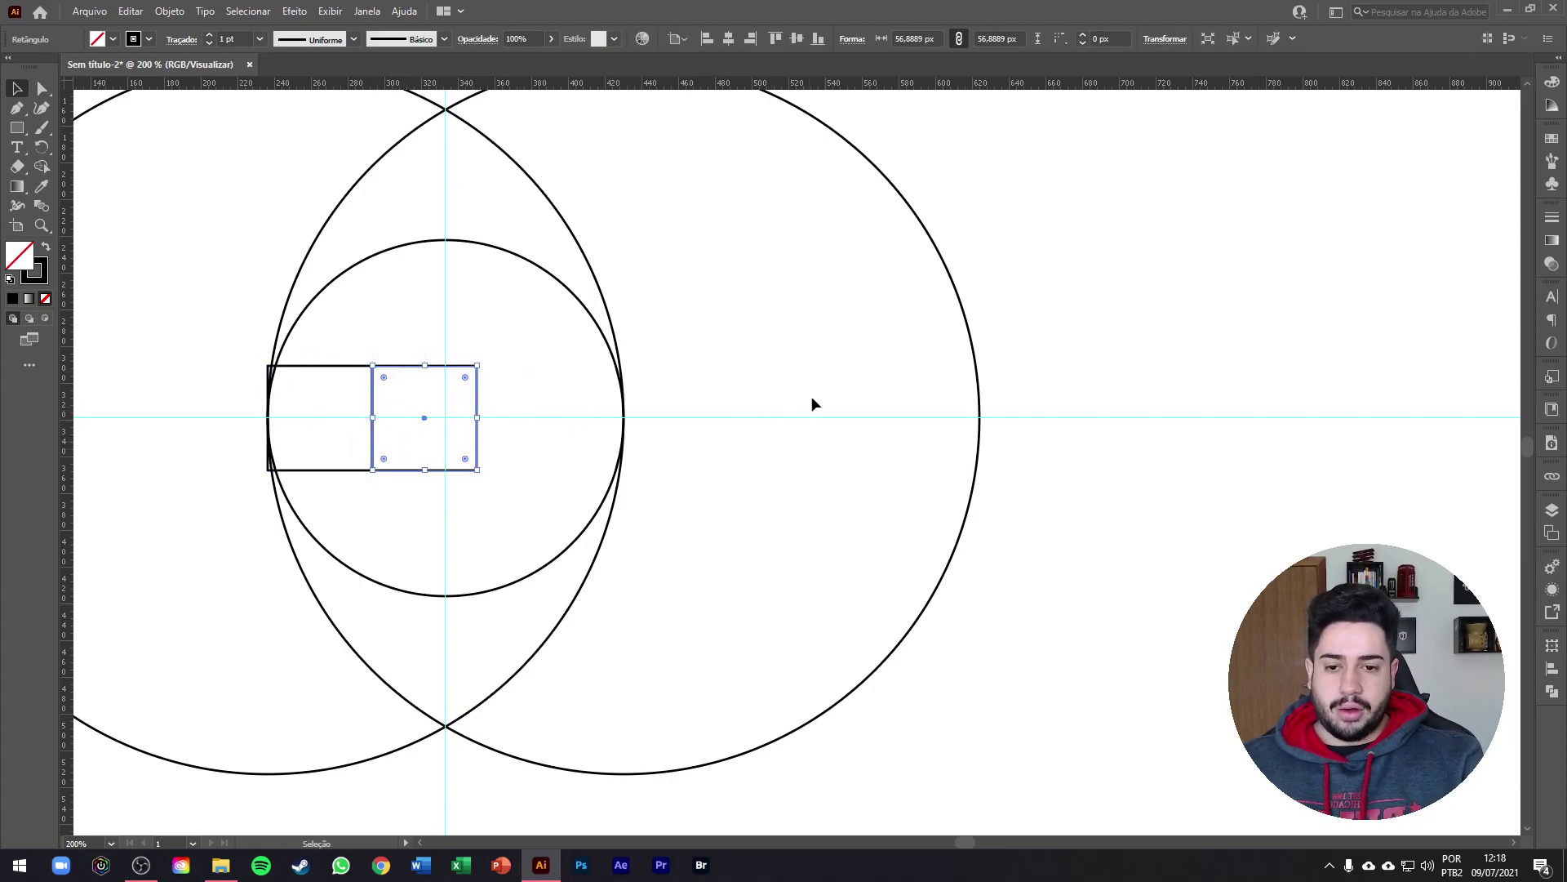
left_click(875, 365)
key("a")
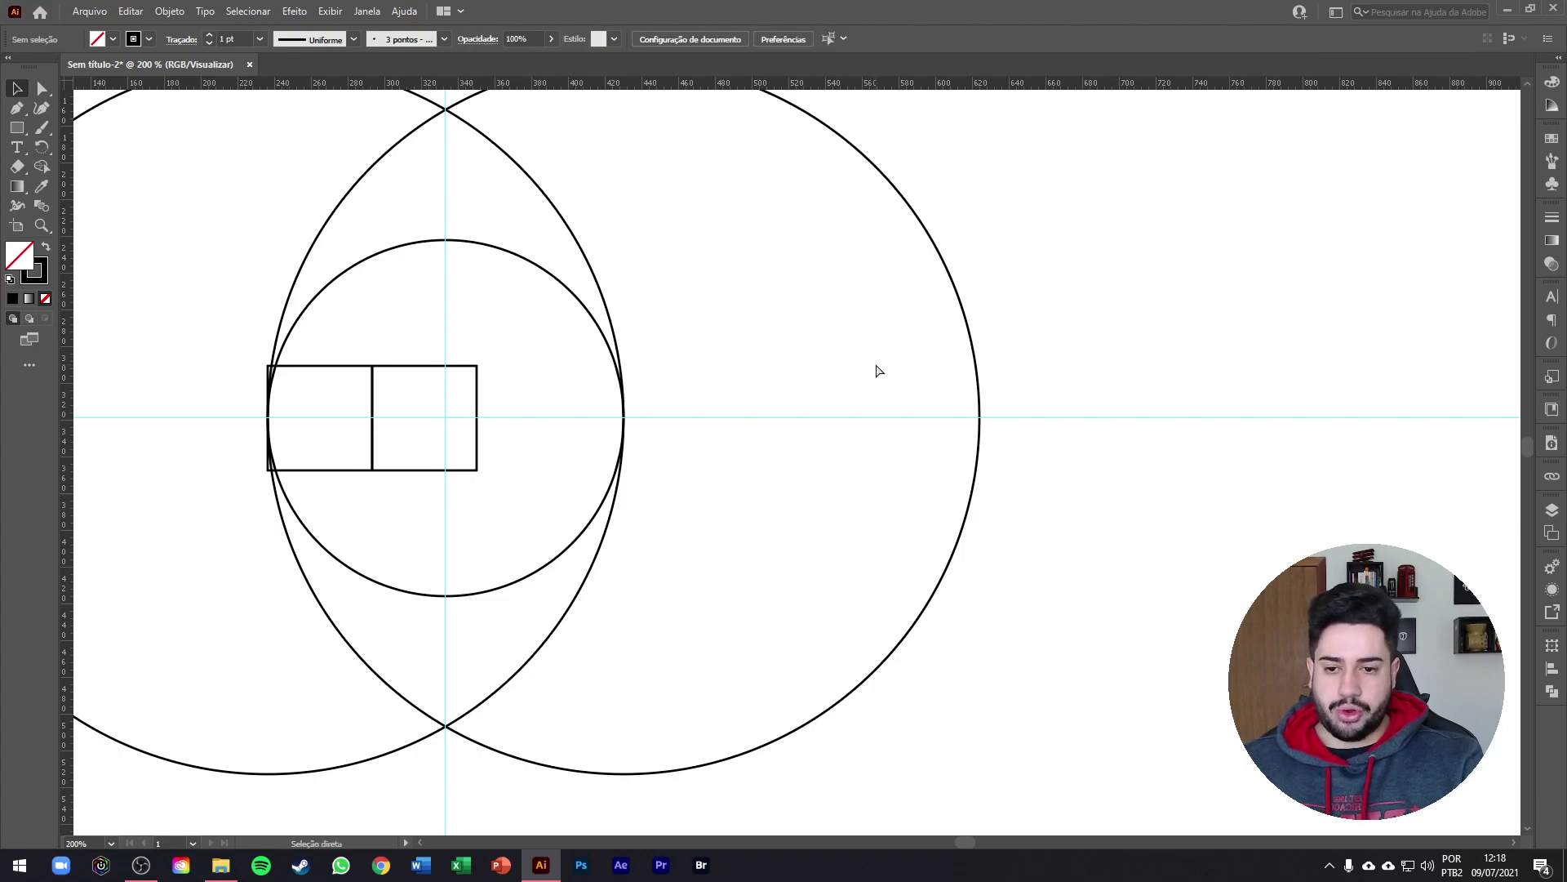
key("v")
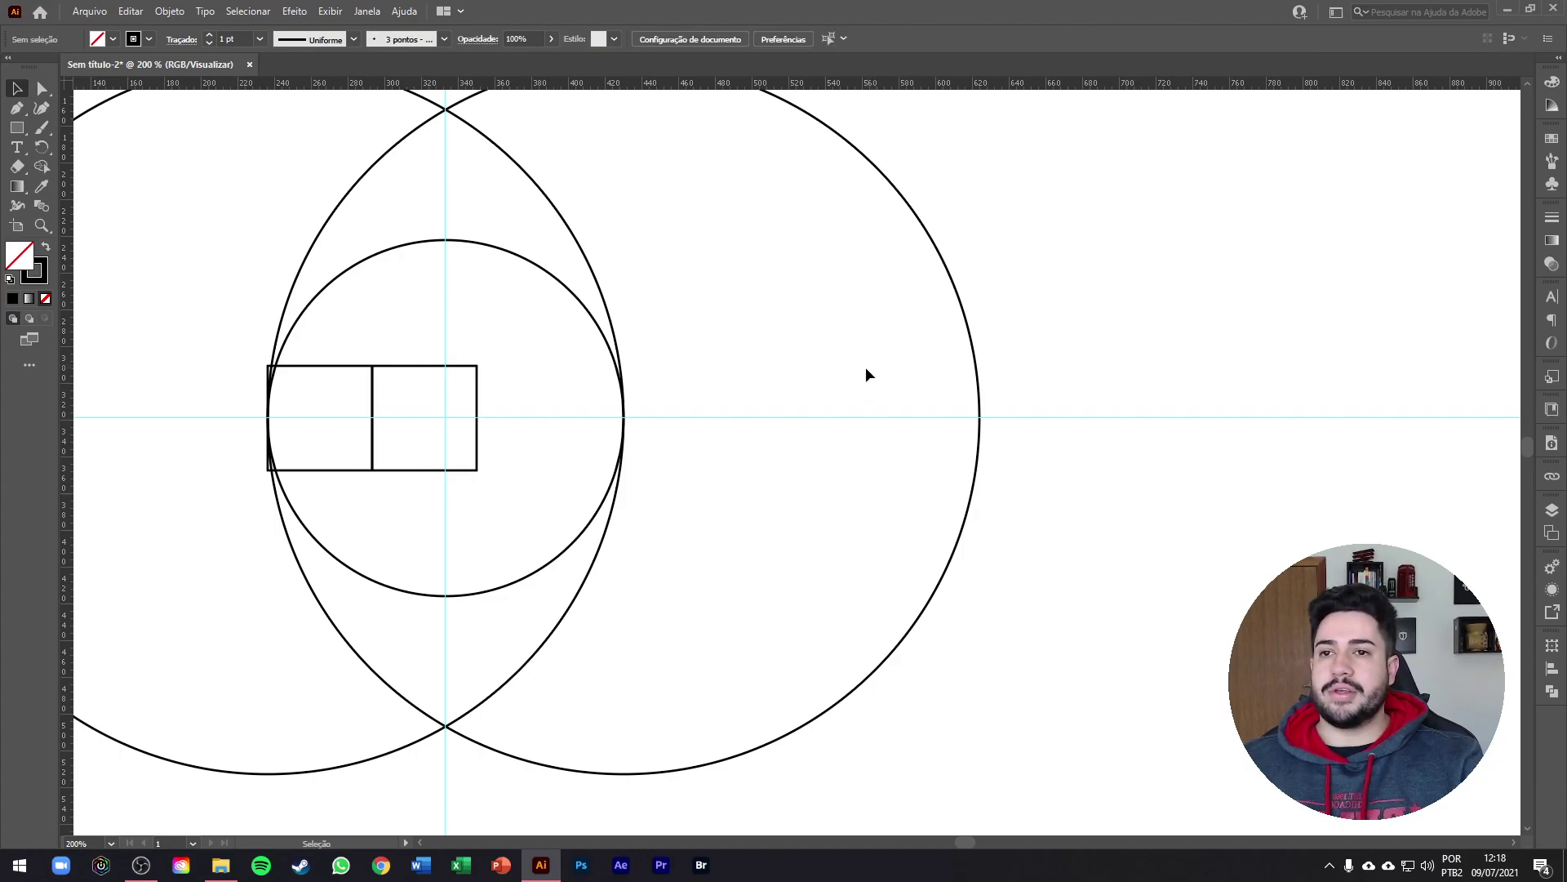
key("ctrl+z")
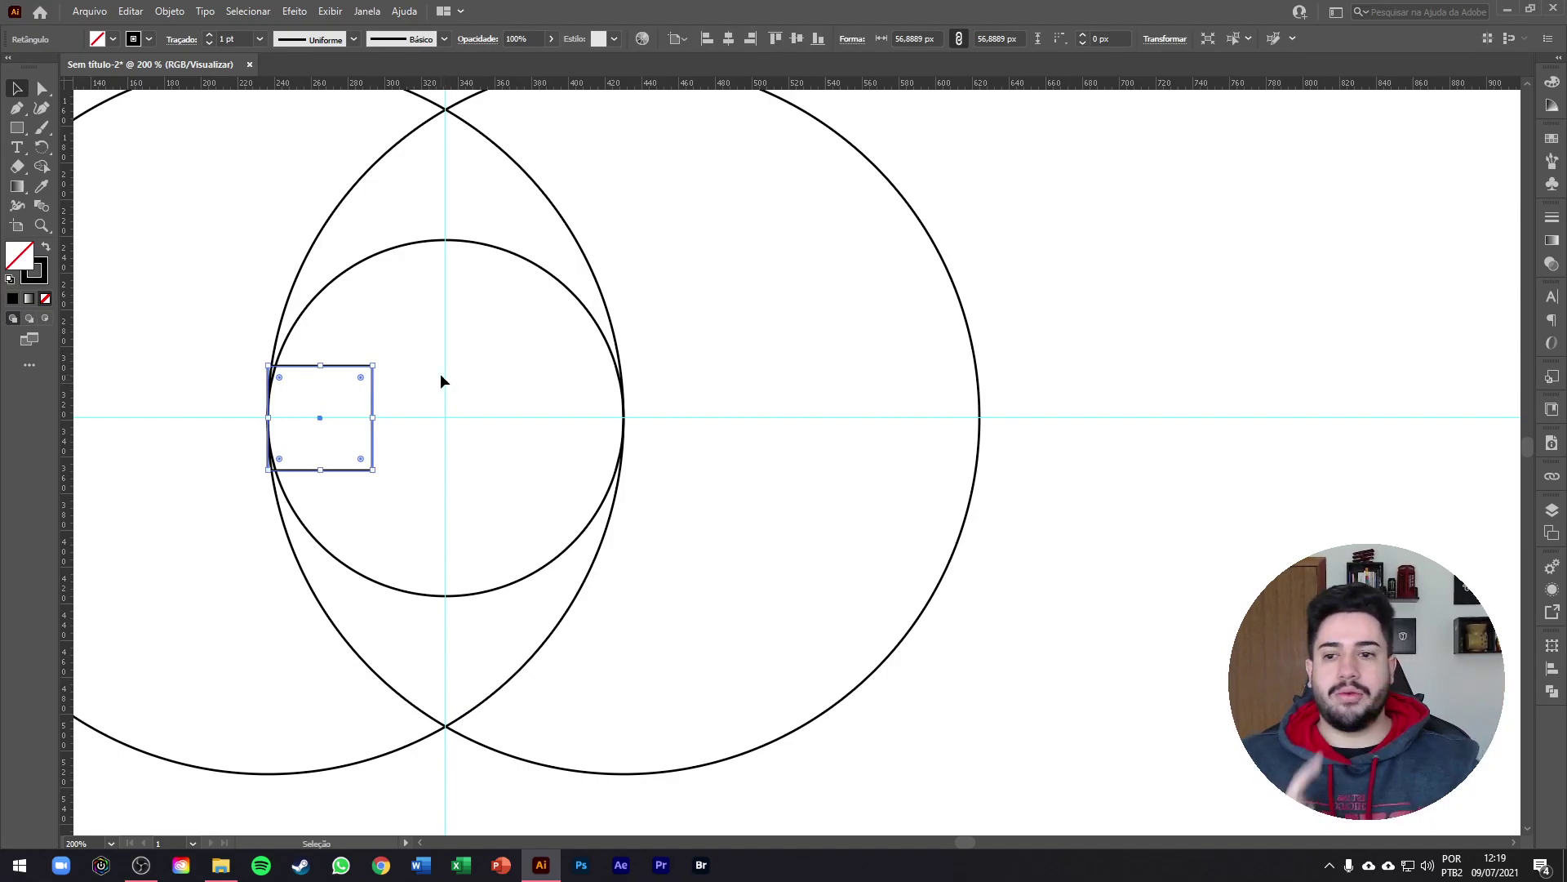
Duplicate the square edge to edge to the right three times, forming a row of four squares along the horizontal guide.
left_click_drag(341, 374, 441, 377)
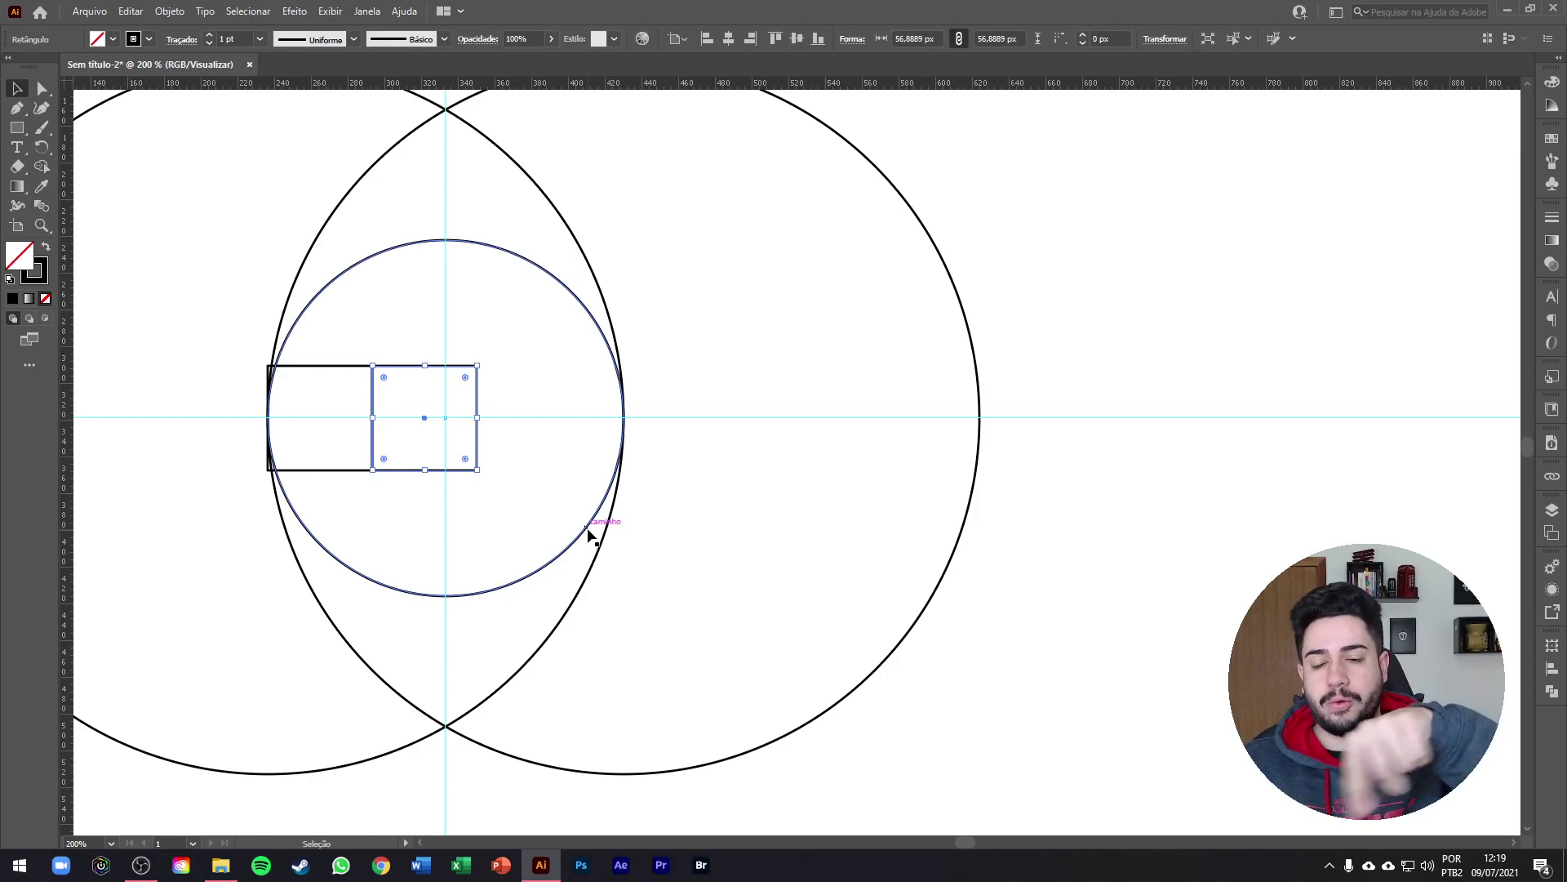
key("a")
key("ctrl+d")
key("v")
key("a")
key("ctrl+d")
key("v")
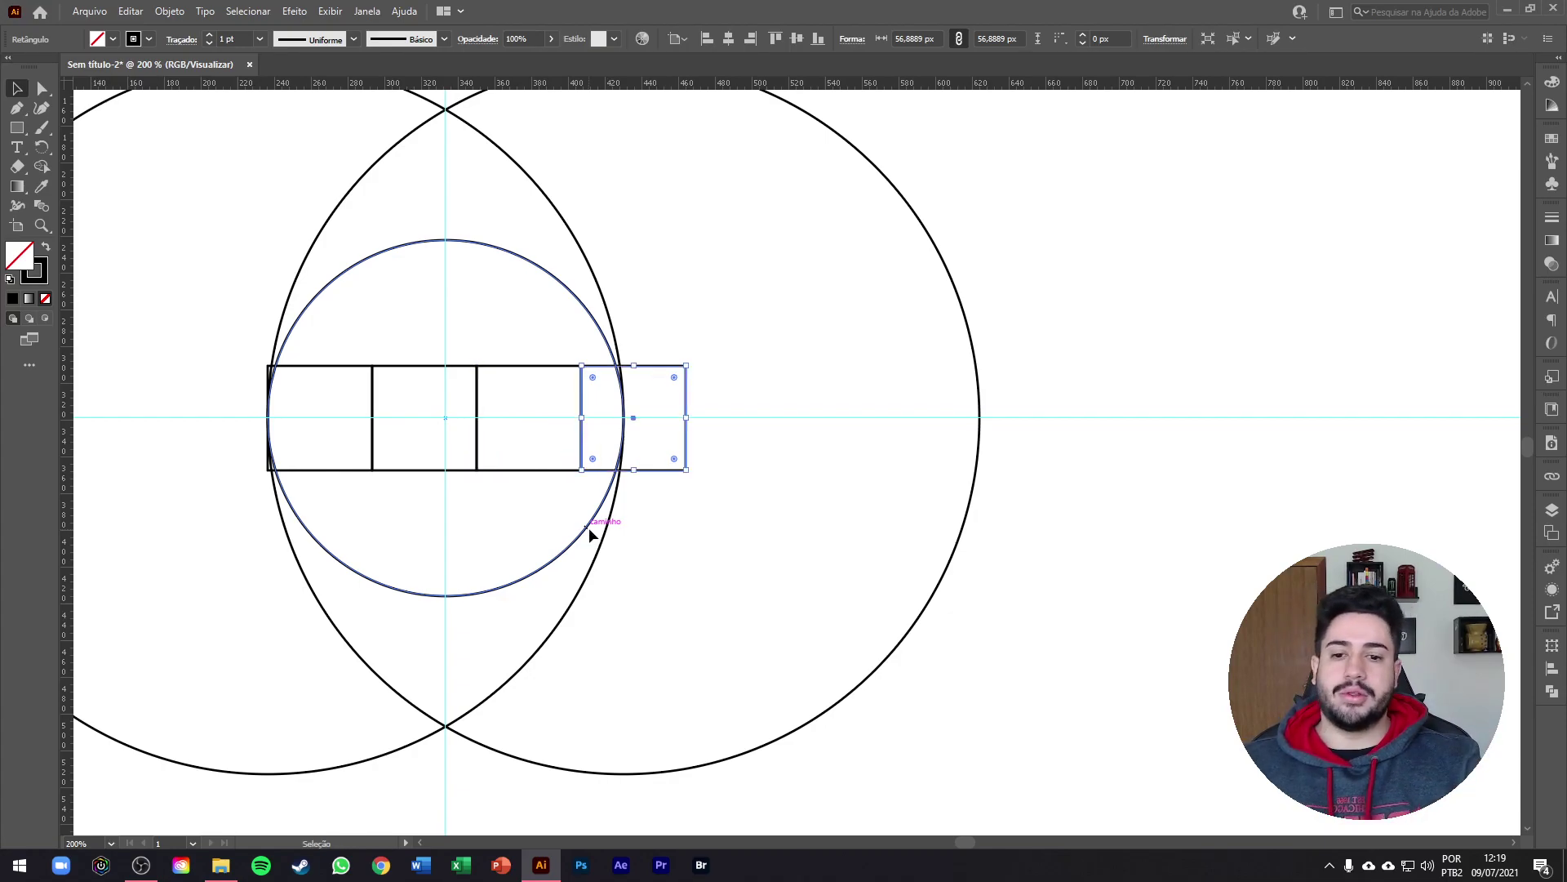
Scale the row of four squares proportionally to span the small circle's diameter, making each square about 48.4 px wide.
left_click(506, 366, "shift")
left_click(458, 366, "shift")
left_click(357, 367, "shift")
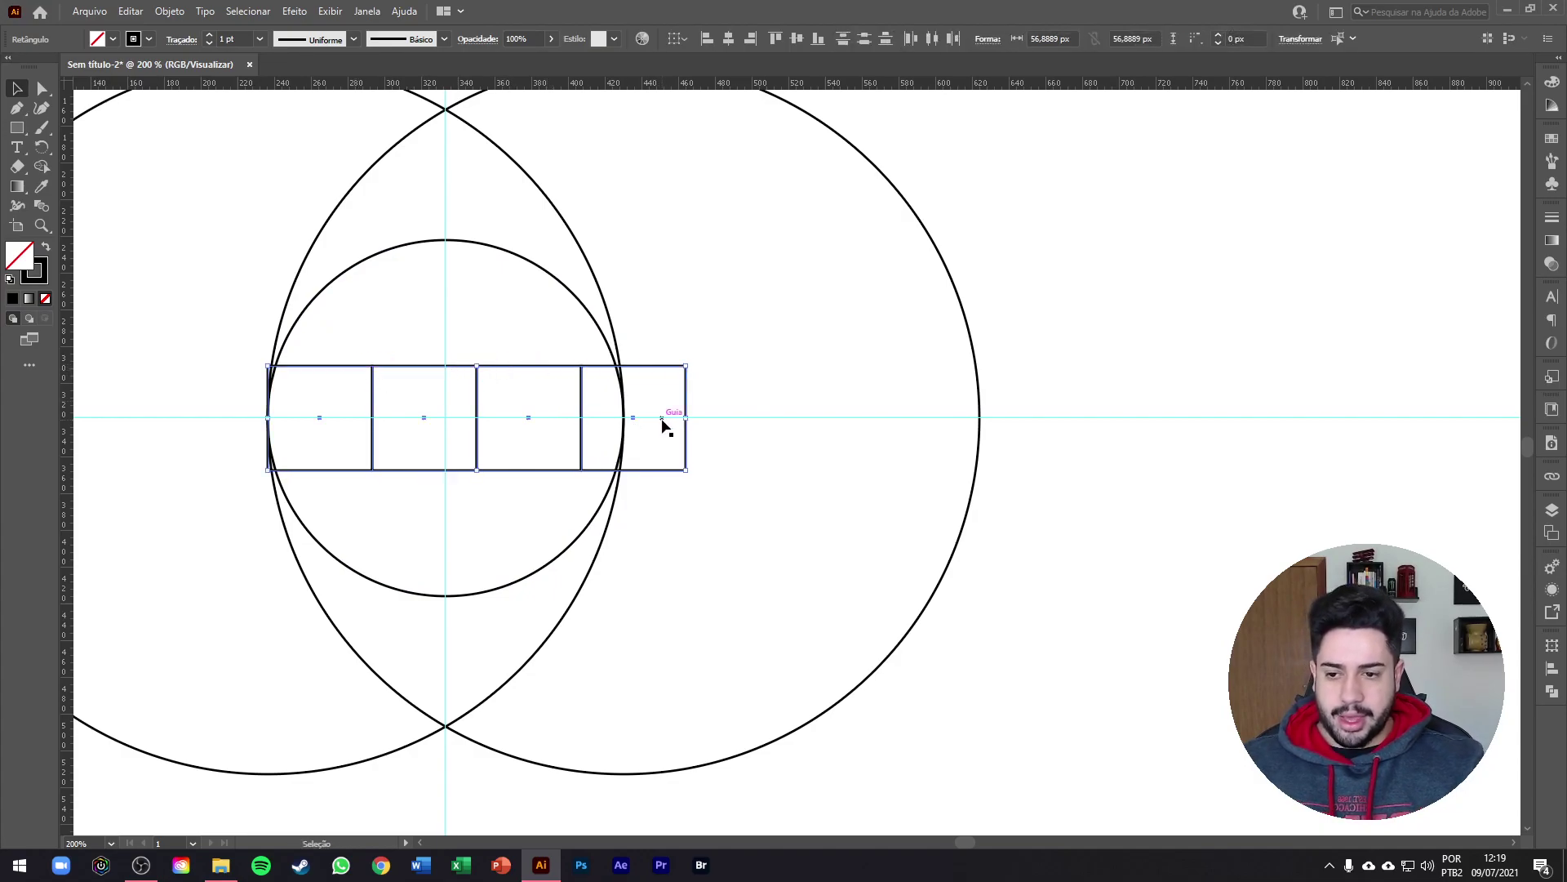
scroll(277, 412, "up", 1)
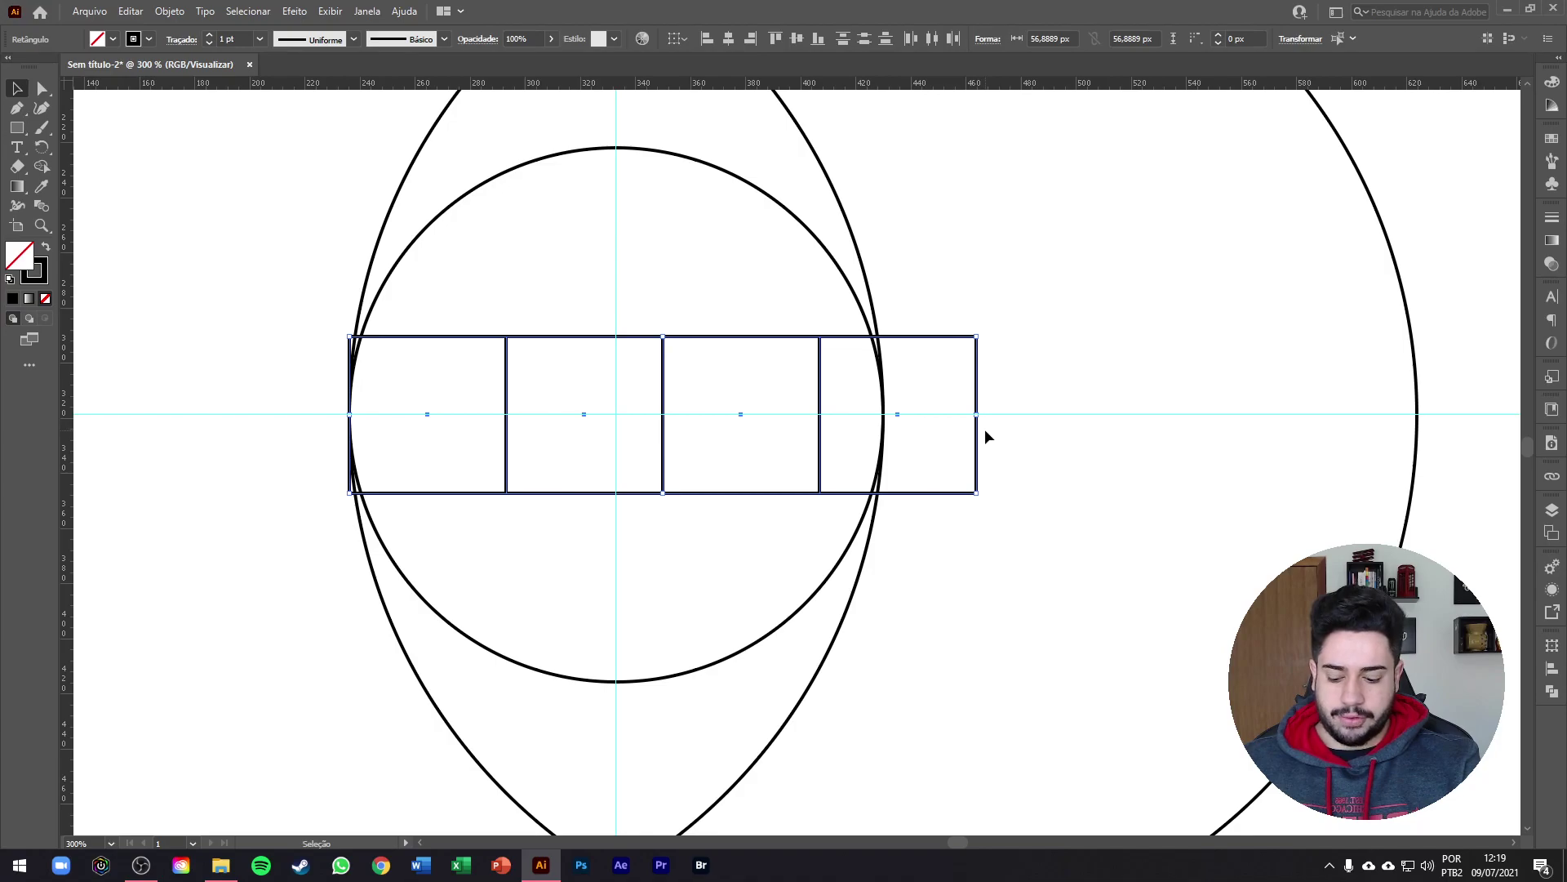
left_click_drag(978, 415, 883, 416)
scroll(630, 400, "down", 2)
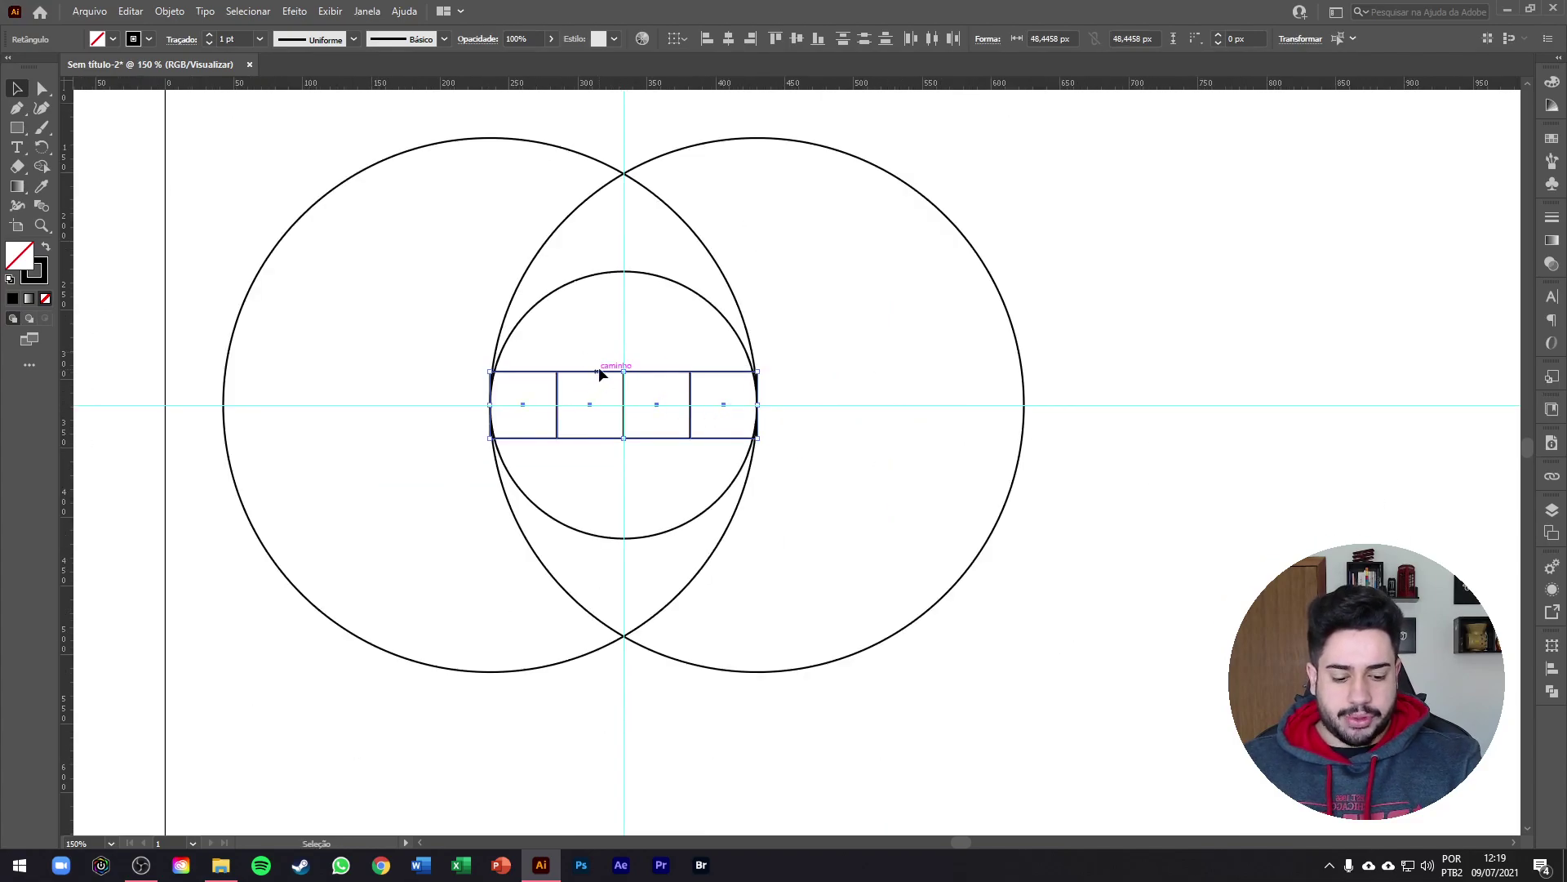
scroll(604, 363, "up", 1)
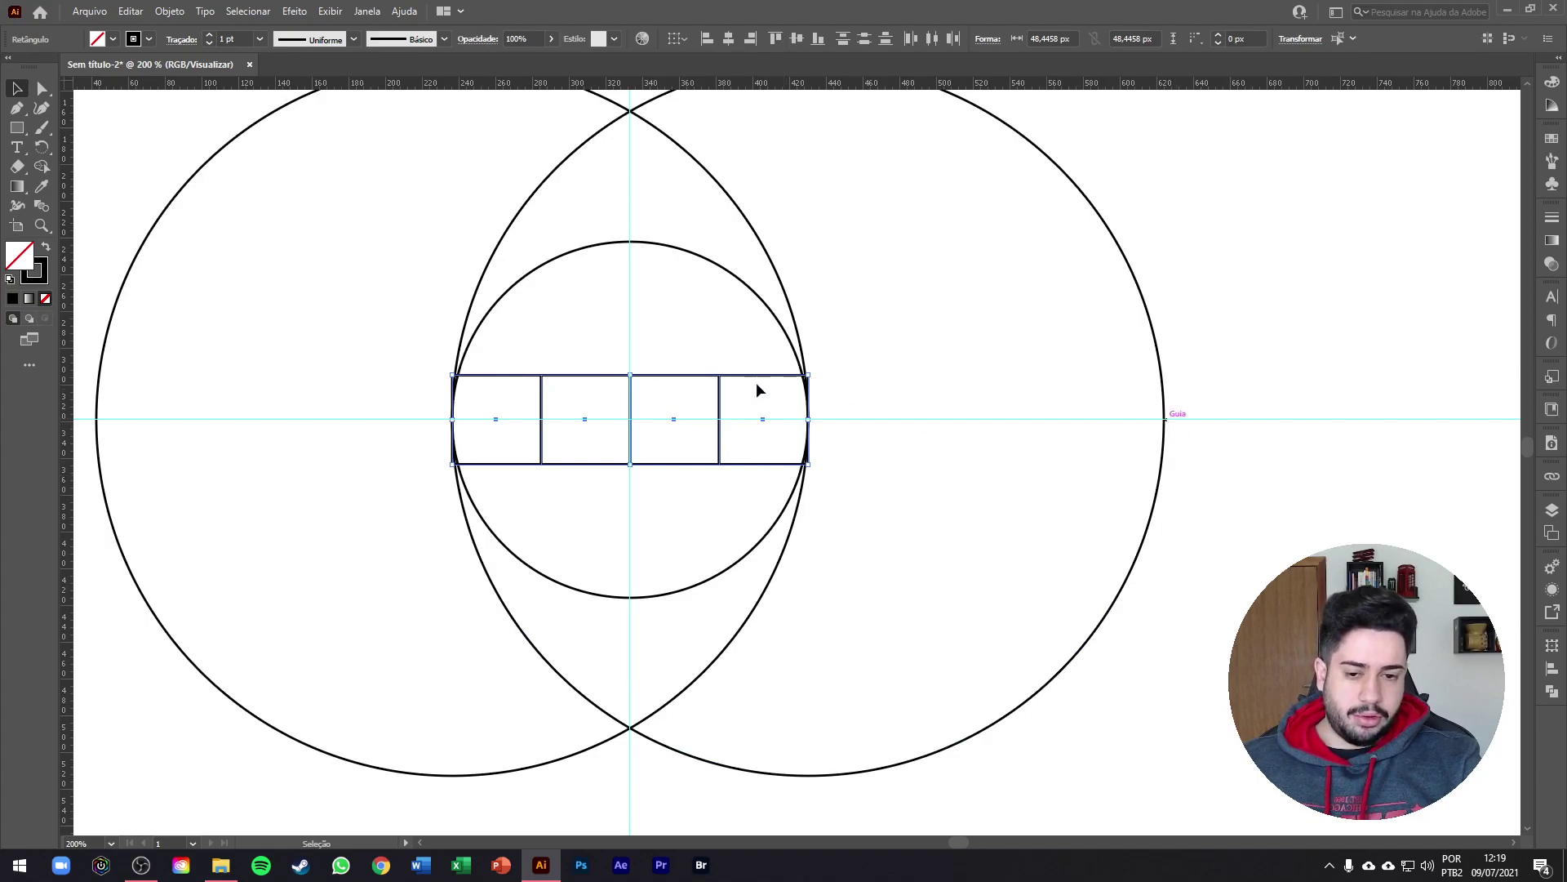
Rotate the row of squares 90° and place it against the outer edge of the right large circle, with its base on the horizontal guide.
left_click_drag(819, 371, 676, 514)
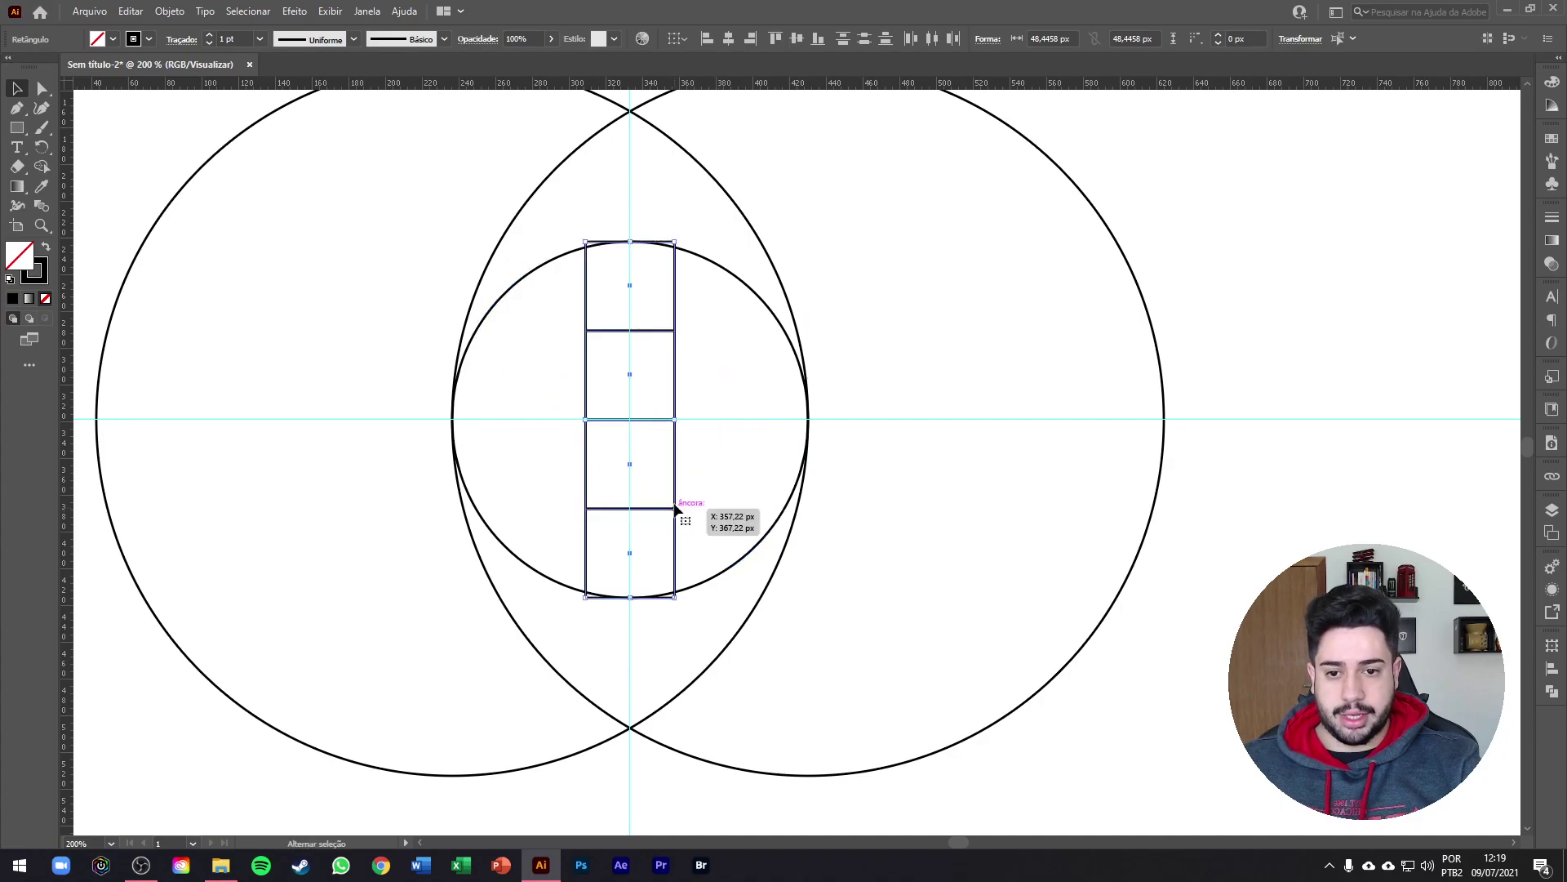
scroll(668, 432, "down", 1)
left_click_drag(671, 416, 1106, 277)
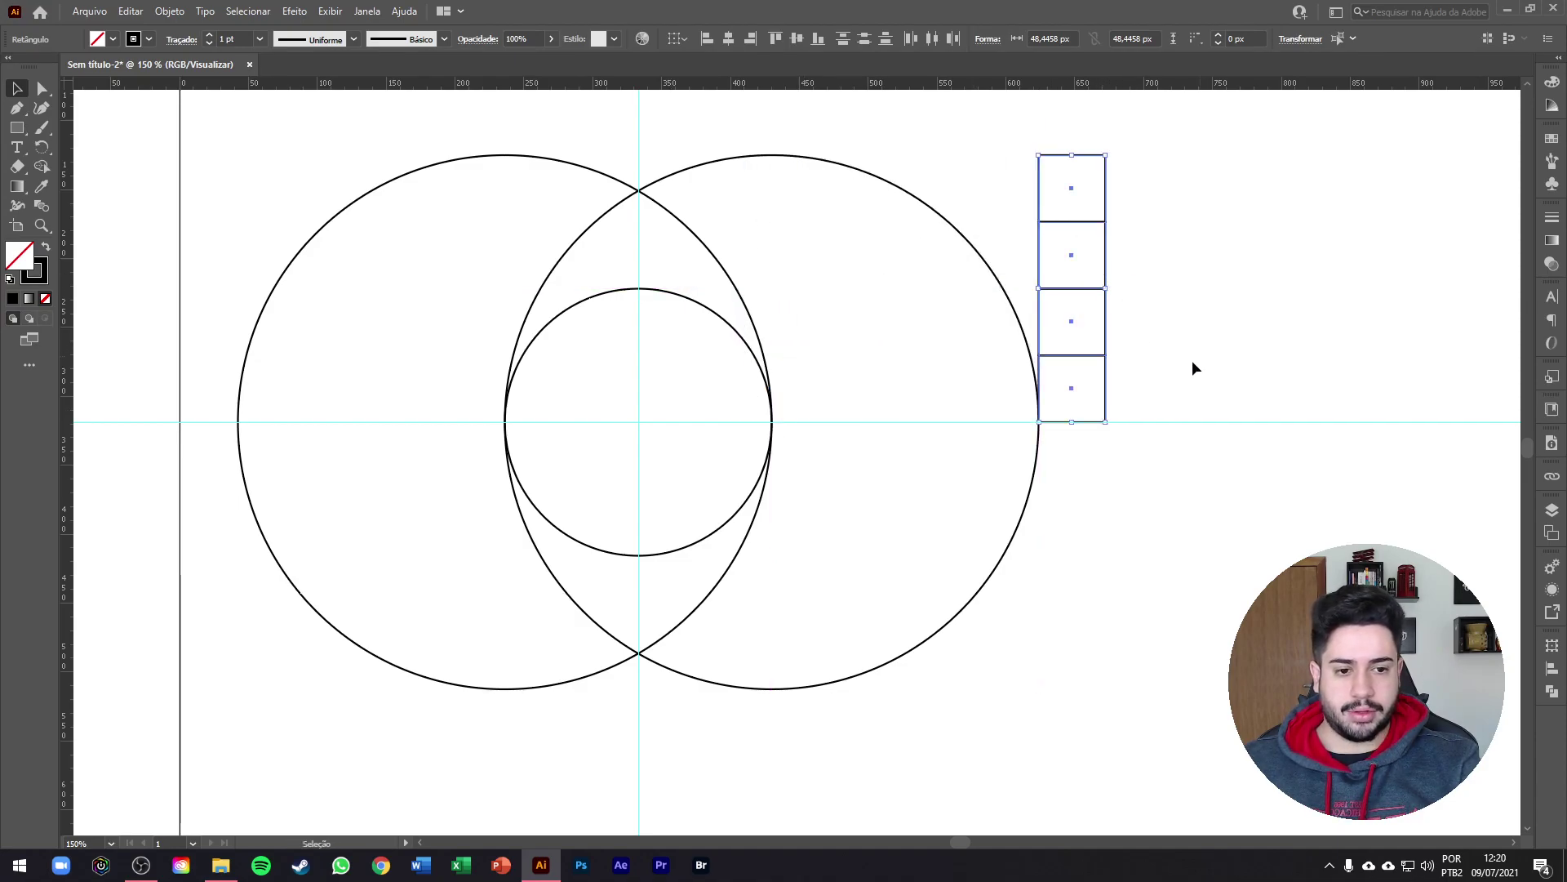
Extend the column below the horizontal guide with four more copies of the square, down to the bottom of the large circles.
left_click(1198, 364)
left_click_drag(1071, 390, 1105, 453)
key("ctrl+d")
key("ctrl+d")
key("ctrl+d")
Place a horizontal guide at Y about 511.99 px along the bottom of the large circles and check it against the column.
left_click_drag(956, 82, 794, 689)
scroll(1089, 676, "up", 8)
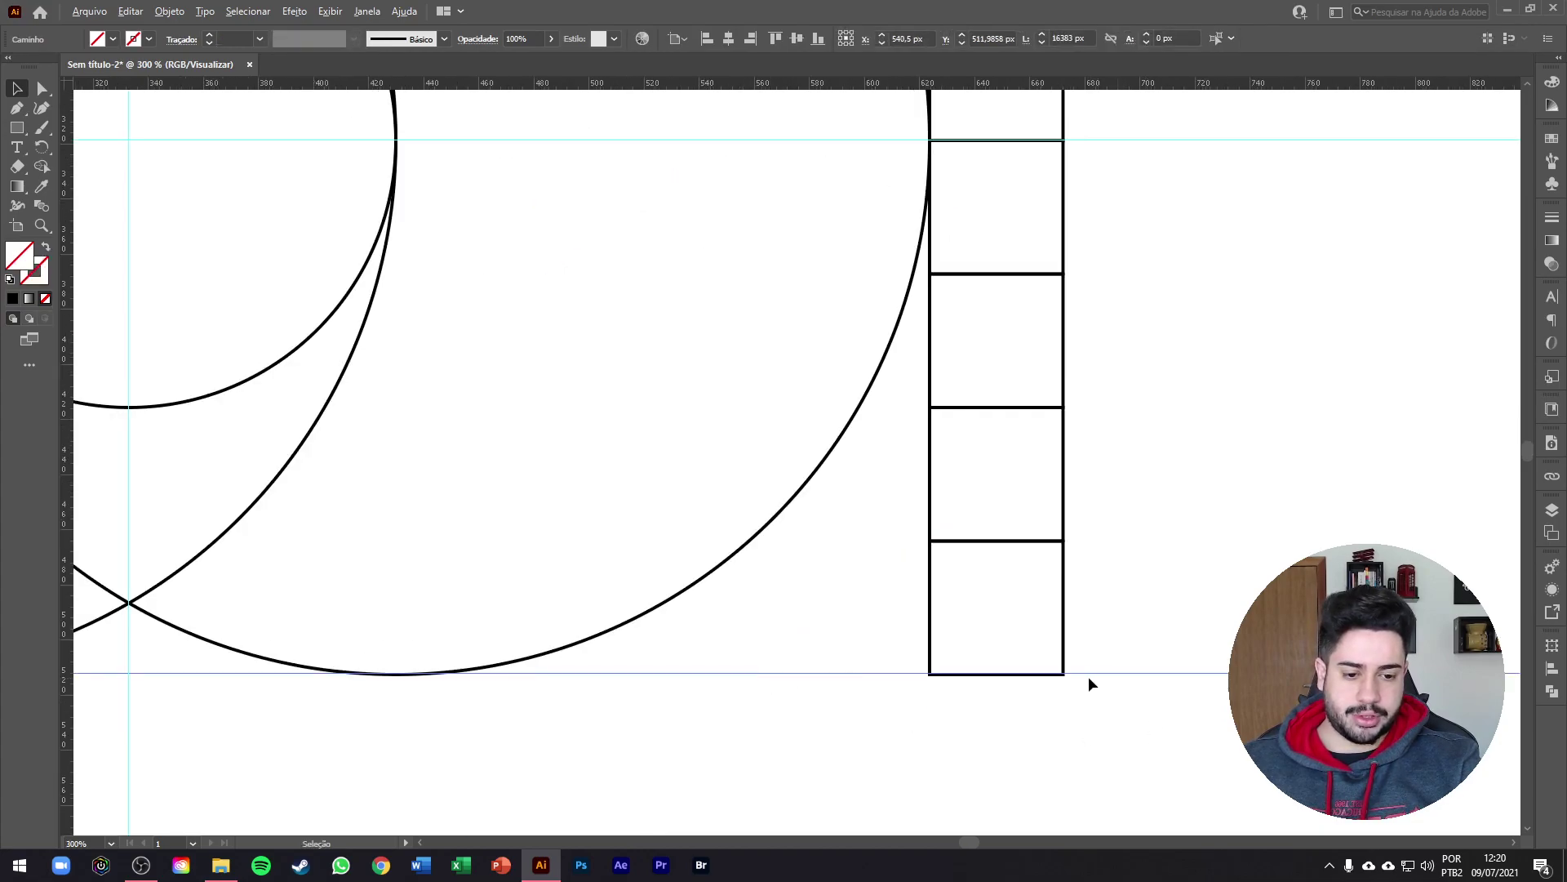
scroll(833, 610, "down", 6)
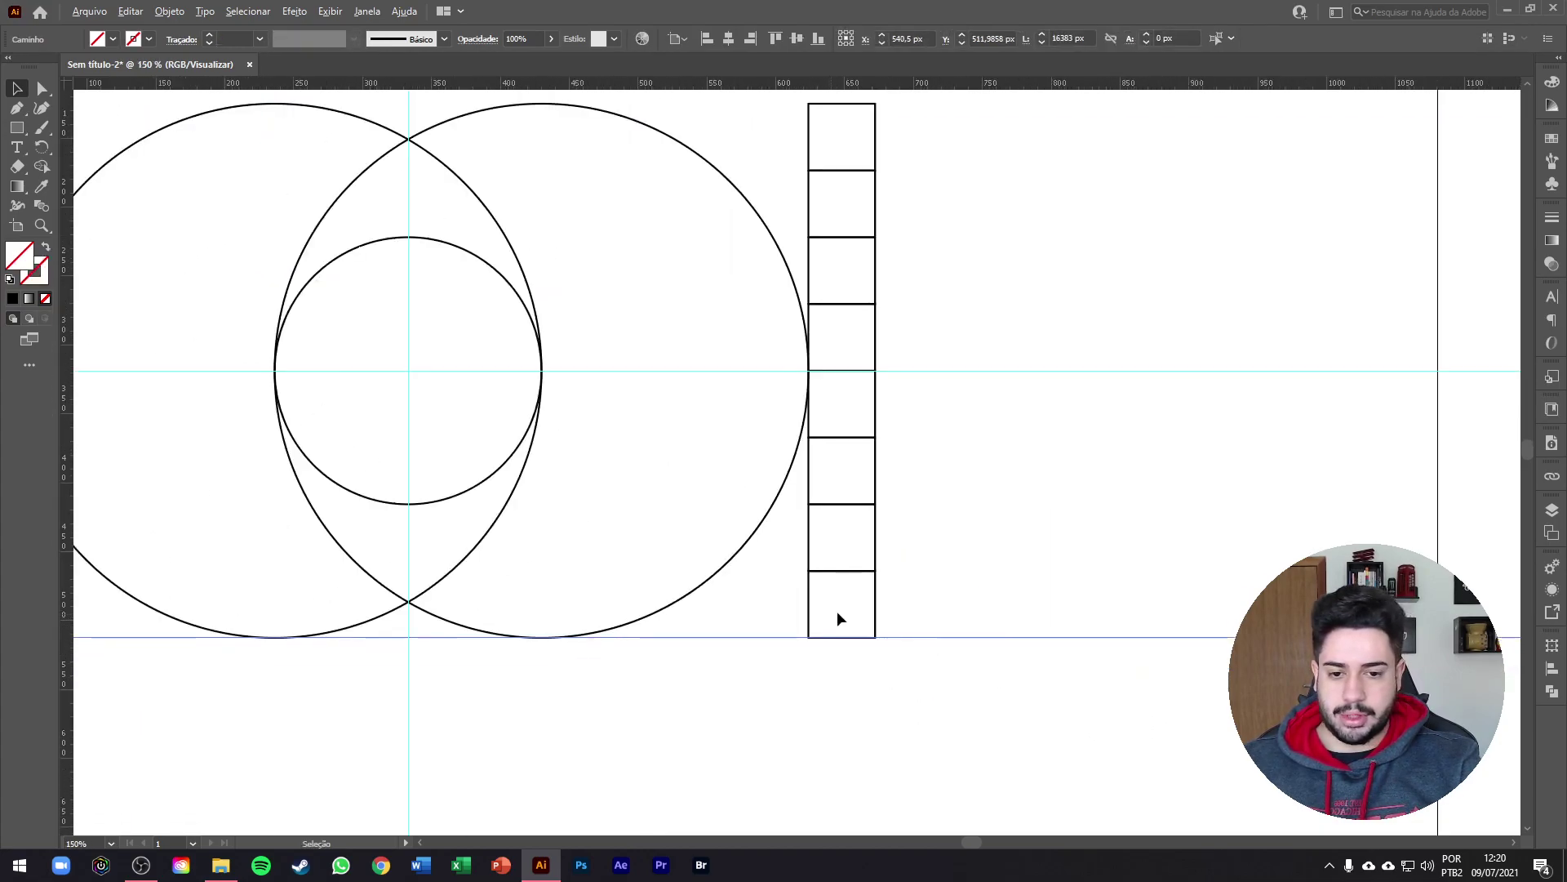
scroll(904, 613, "up", 4)
scroll(840, 430, "down", 1)
Switch to outline view and examine how the squares' edges meet at the central horizontal guide.
key("ctrl+y")
scroll(854, 454, "down", 3)
scroll(855, 392, "up", 15)
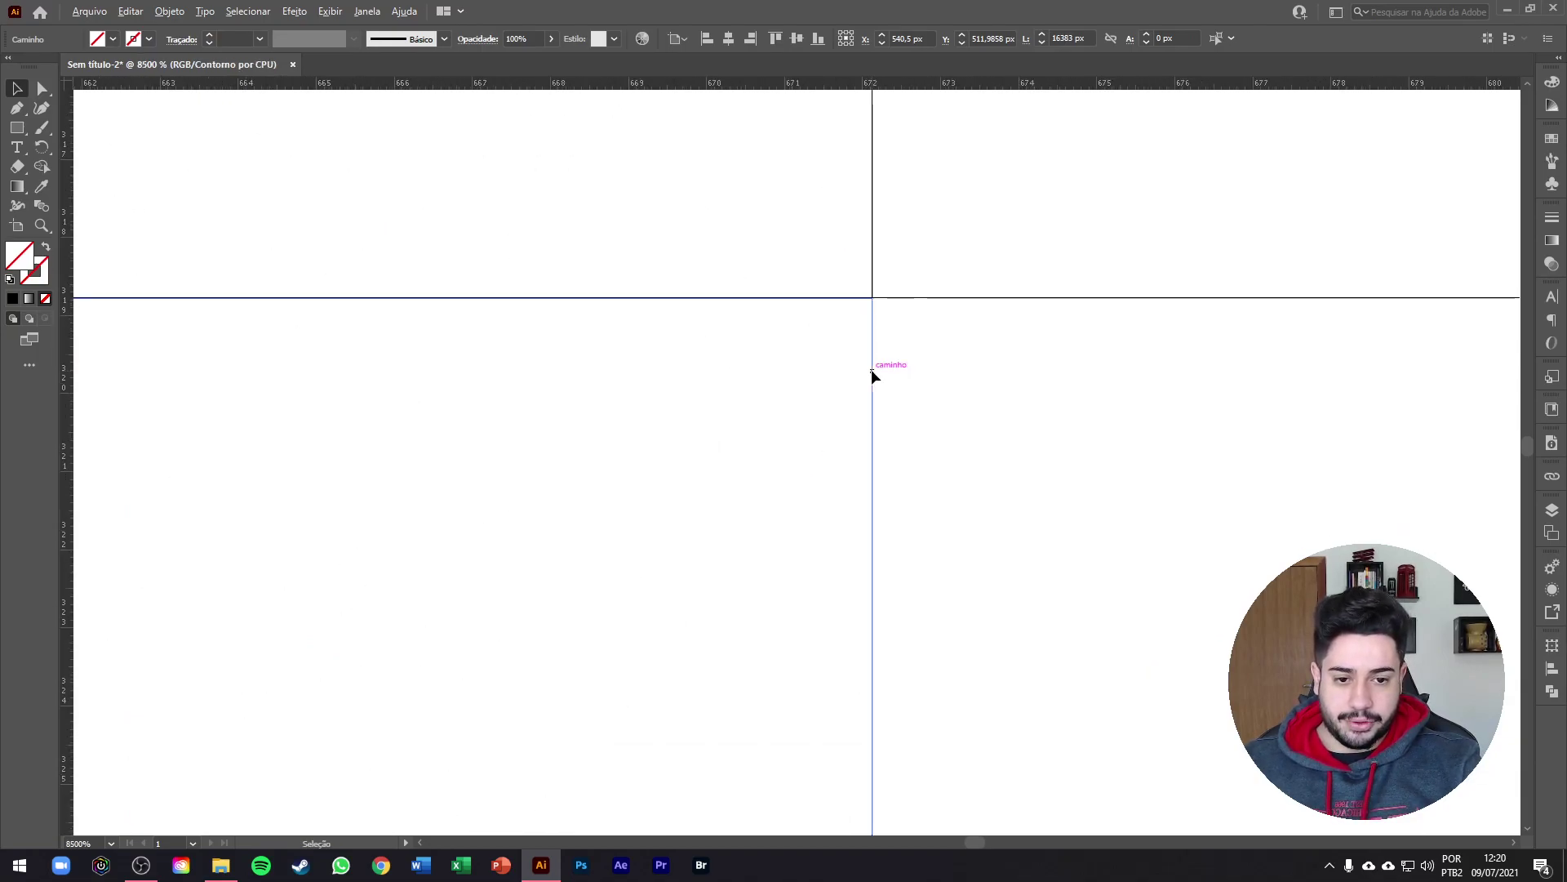
scroll(855, 323, "down", 14)
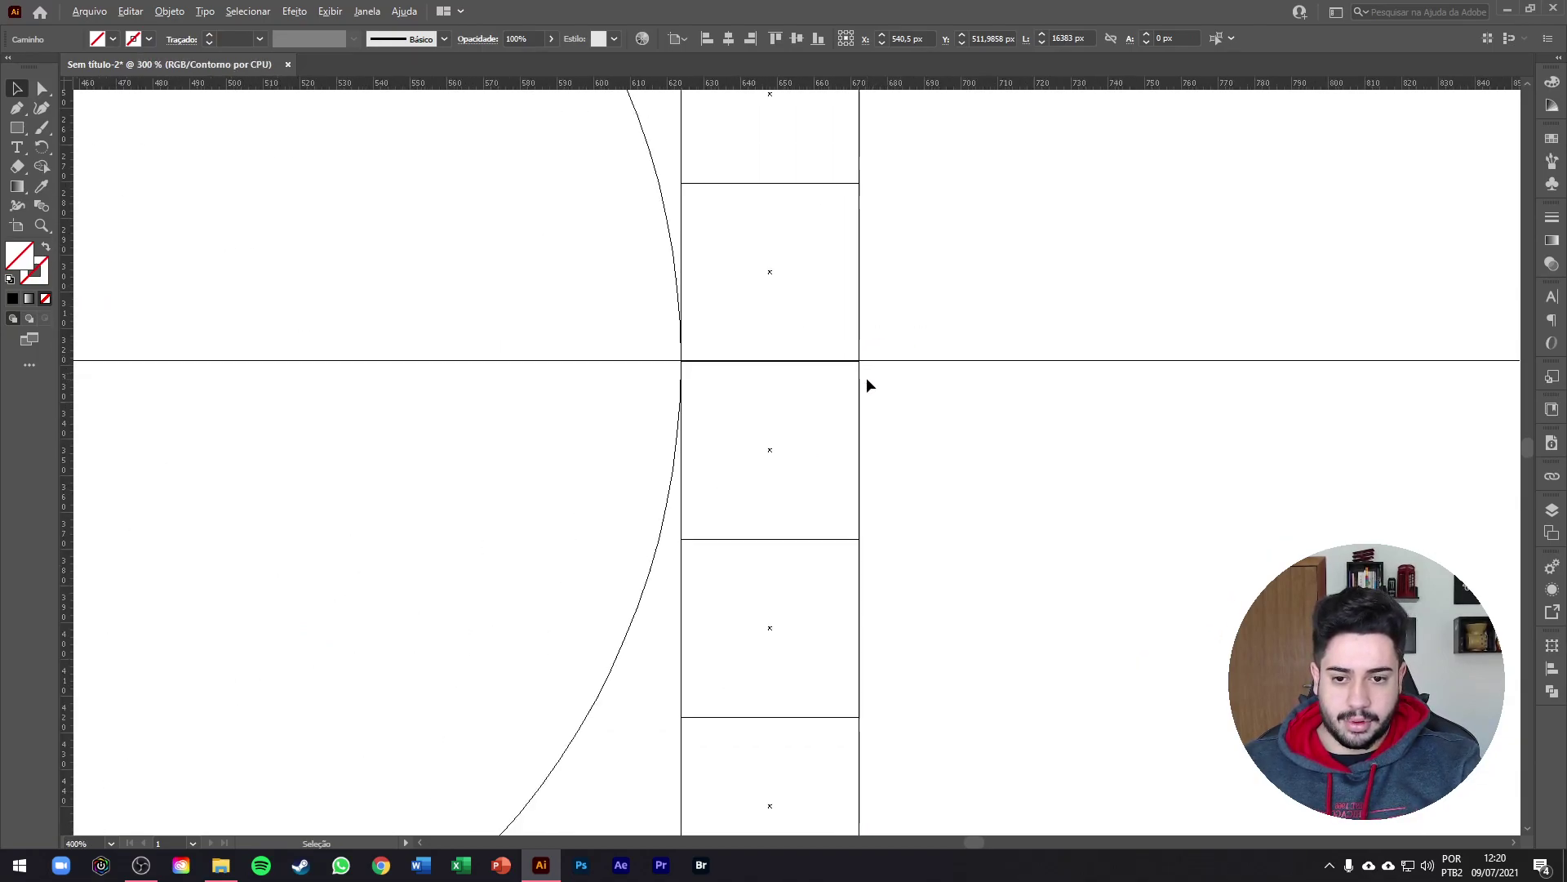
scroll(816, 106, "up", 3)
scroll(689, 89, "up", 1)
scroll(692, 99, "down", 1)
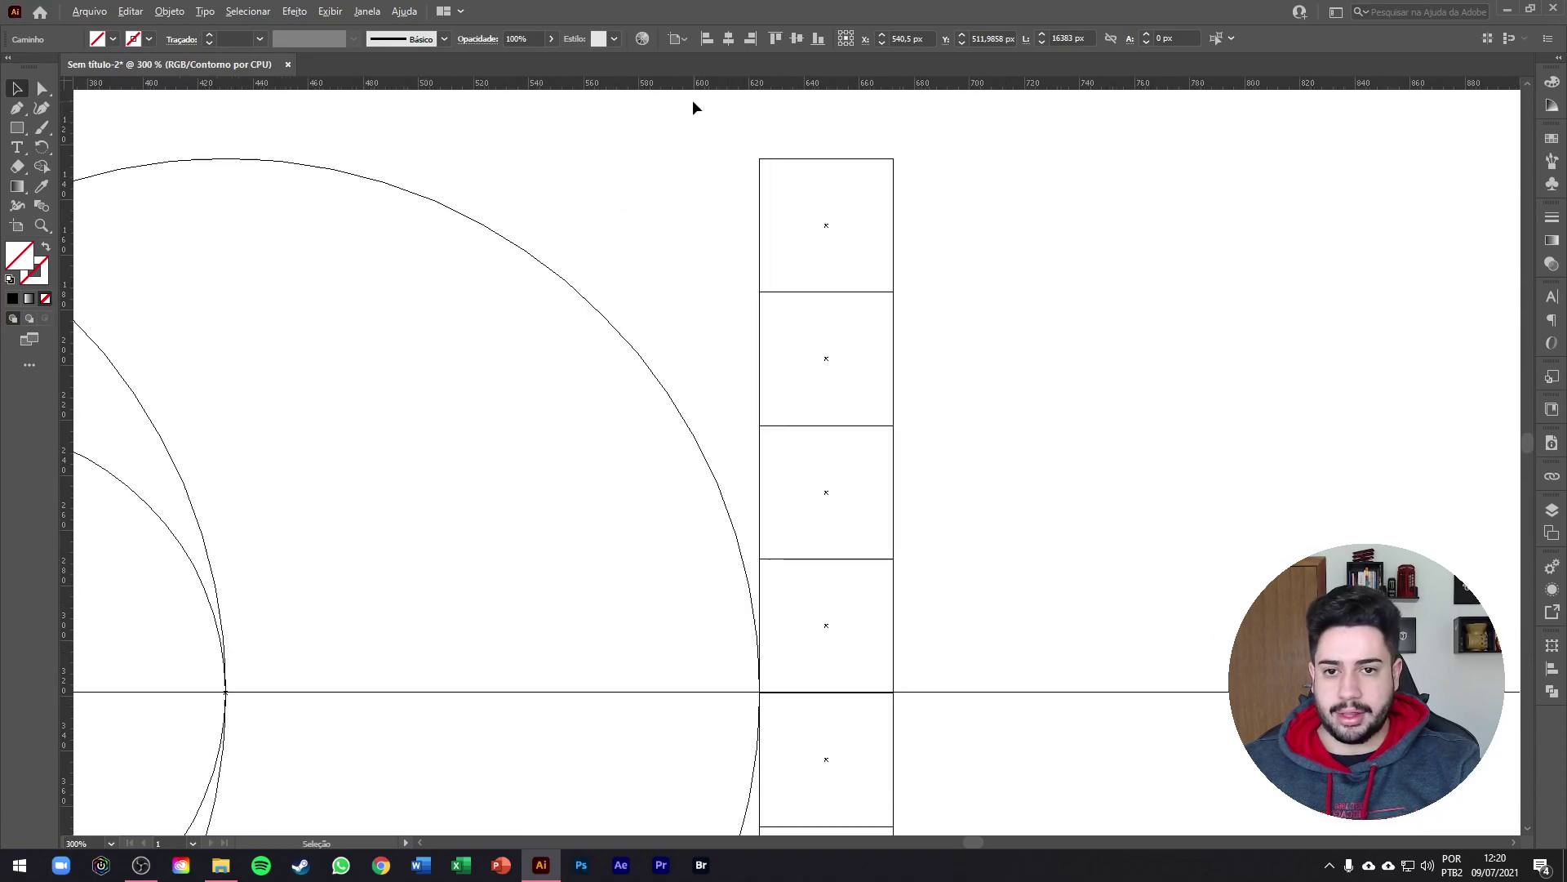
Place a horizontal guide at Y about 125 px along the top of the large circles and inspect both ends of the column.
left_click_drag(560, 85, 231, 155)
scroll(815, 158, "up", 4)
scroll(822, 170, "down", 6)
scroll(902, 292, "down", 4)
scroll(827, 596, "up", 8)
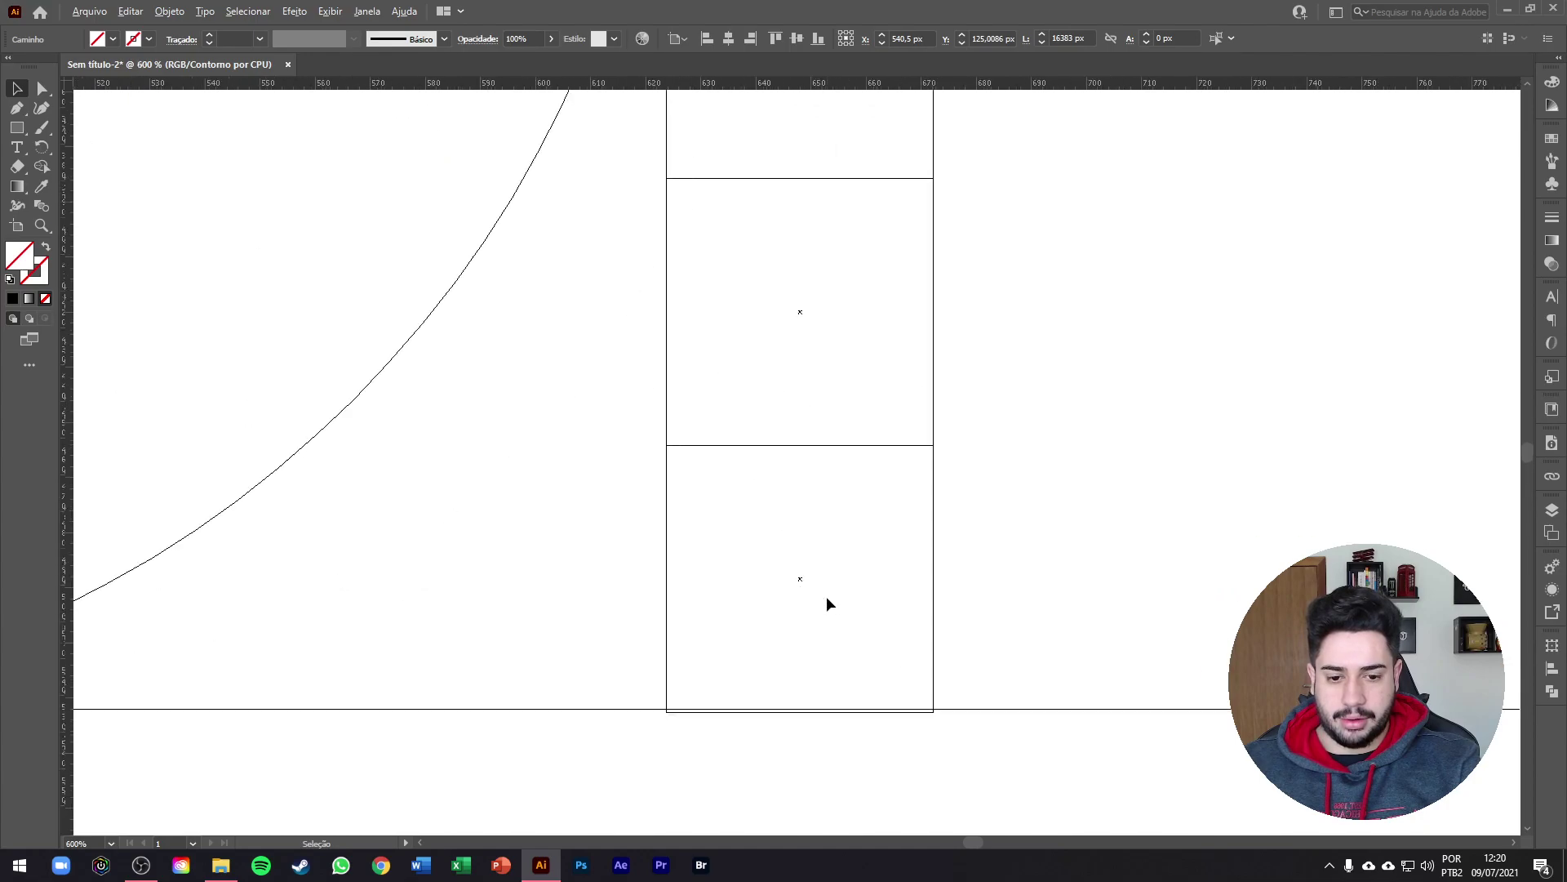
scroll(841, 653, "down", 5)
Delete the four squares below the central horizontal guide.
left_click_drag(826, 623, 812, 406)
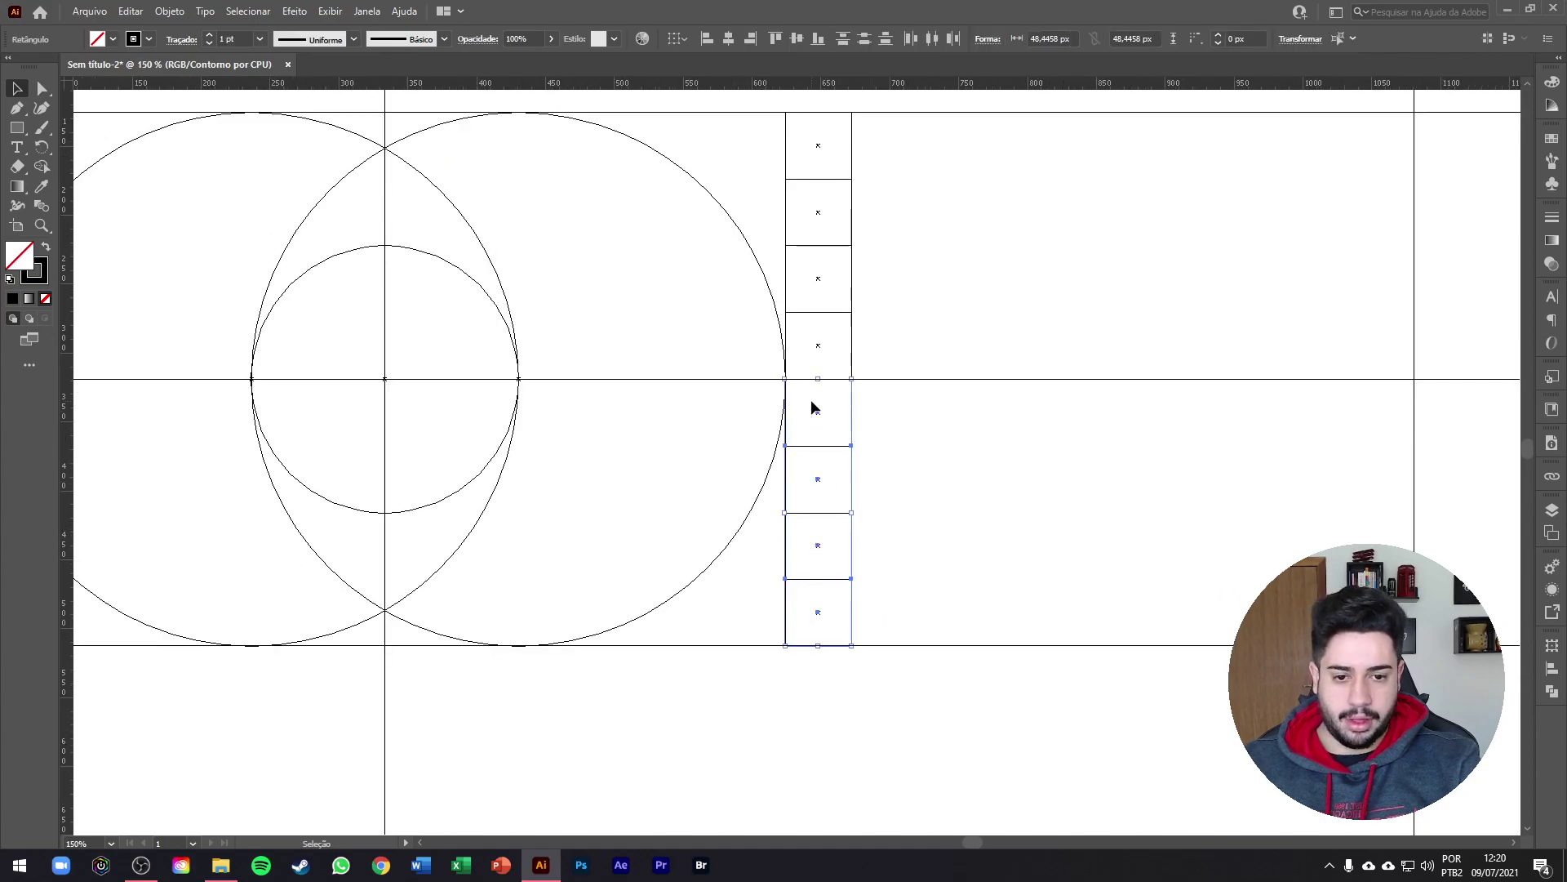
key("Delete")
key("Delete")
Rebuild the lower half of the column with four copies of the square, snapped edge to edge below the upper four.
left_click_drag(854, 325, 886, 309)
scroll(894, 159, "up", 6)
scroll(890, 171, "down", 3)
key("ctrl+d")
key("ctrl+d")
scroll(890, 678, "up", 6)
scroll(885, 702, "down", 6)
key("a")
scroll(866, 483, "down", 3)
key("ctrl+d")
key("ctrl+d")
key("ctrl+d")
scroll(402, 747, "up", 3)
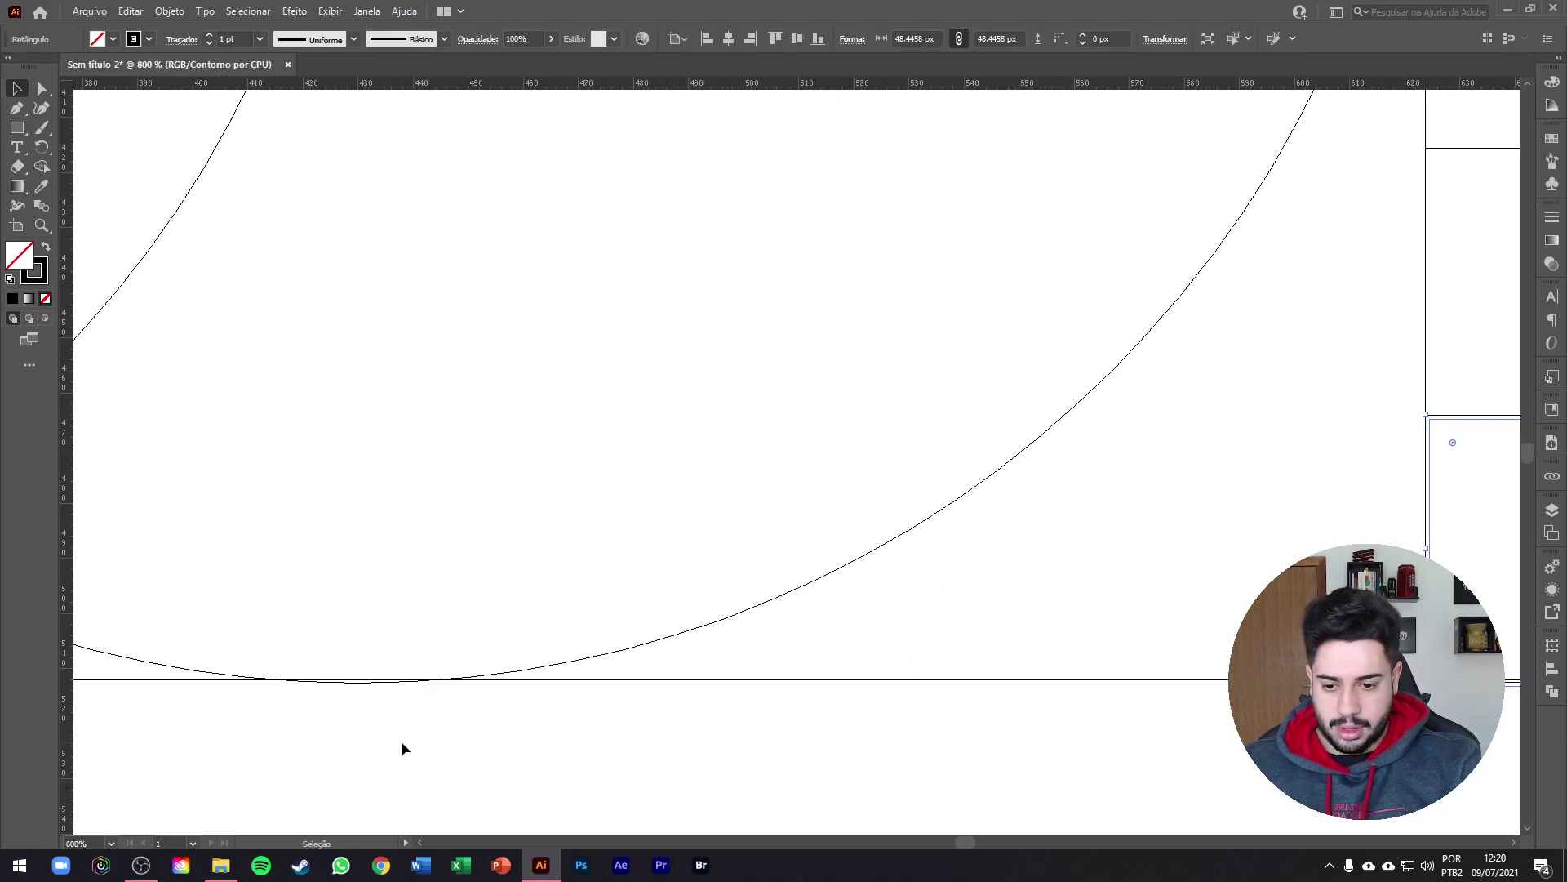
Move the lower horizontal guide to Y about 512.56 px, tangent to the bottom of the large circles.
left_click_drag(313, 654, 320, 658)
scroll(467, 614, "down", 4)
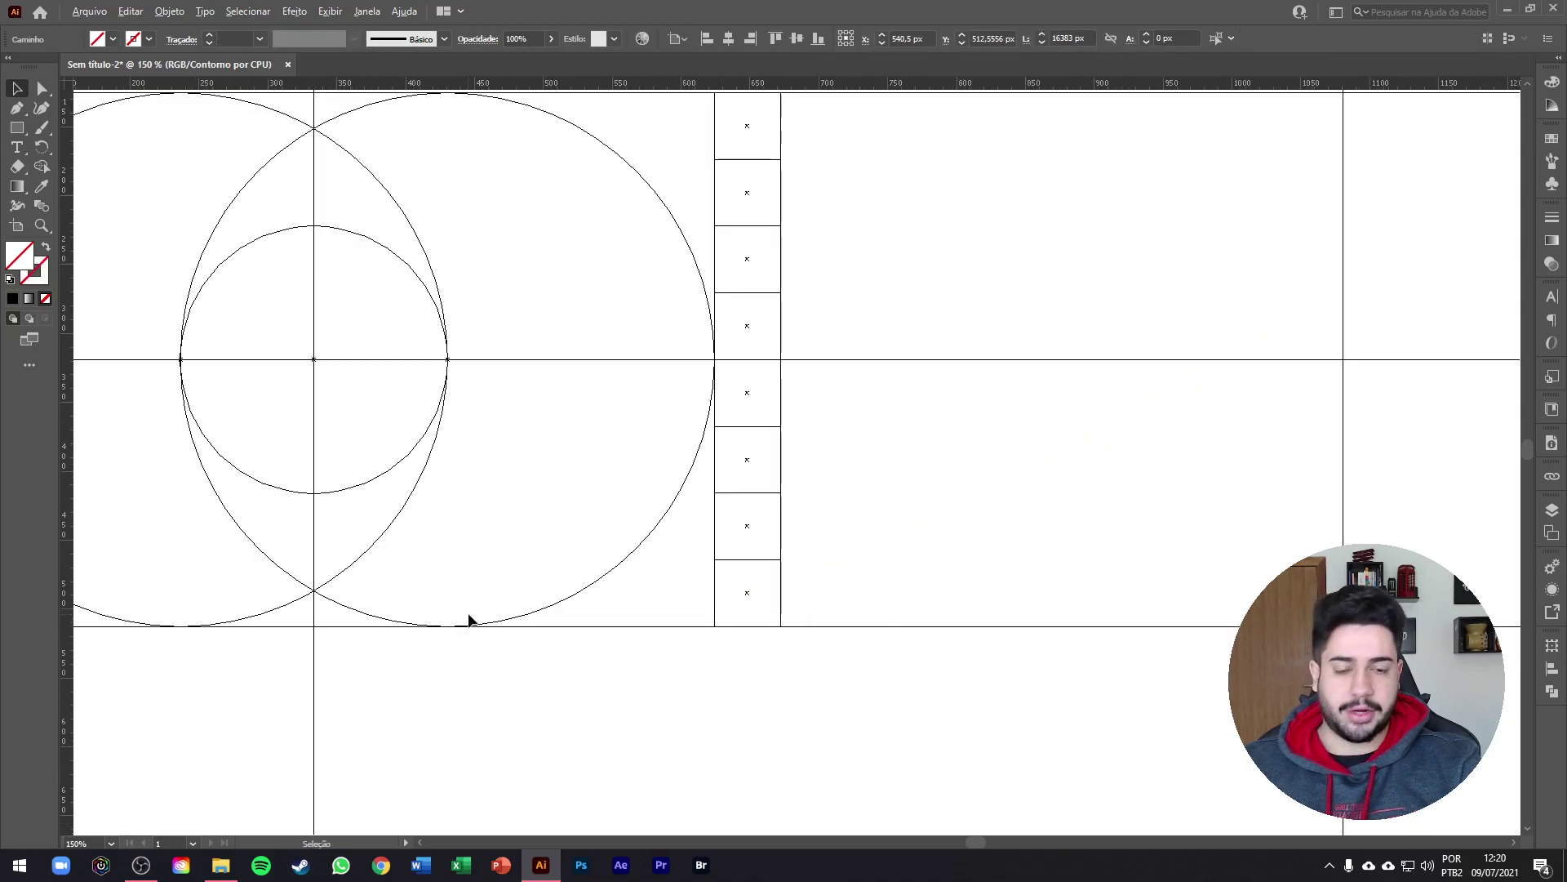
left_click(849, 589)
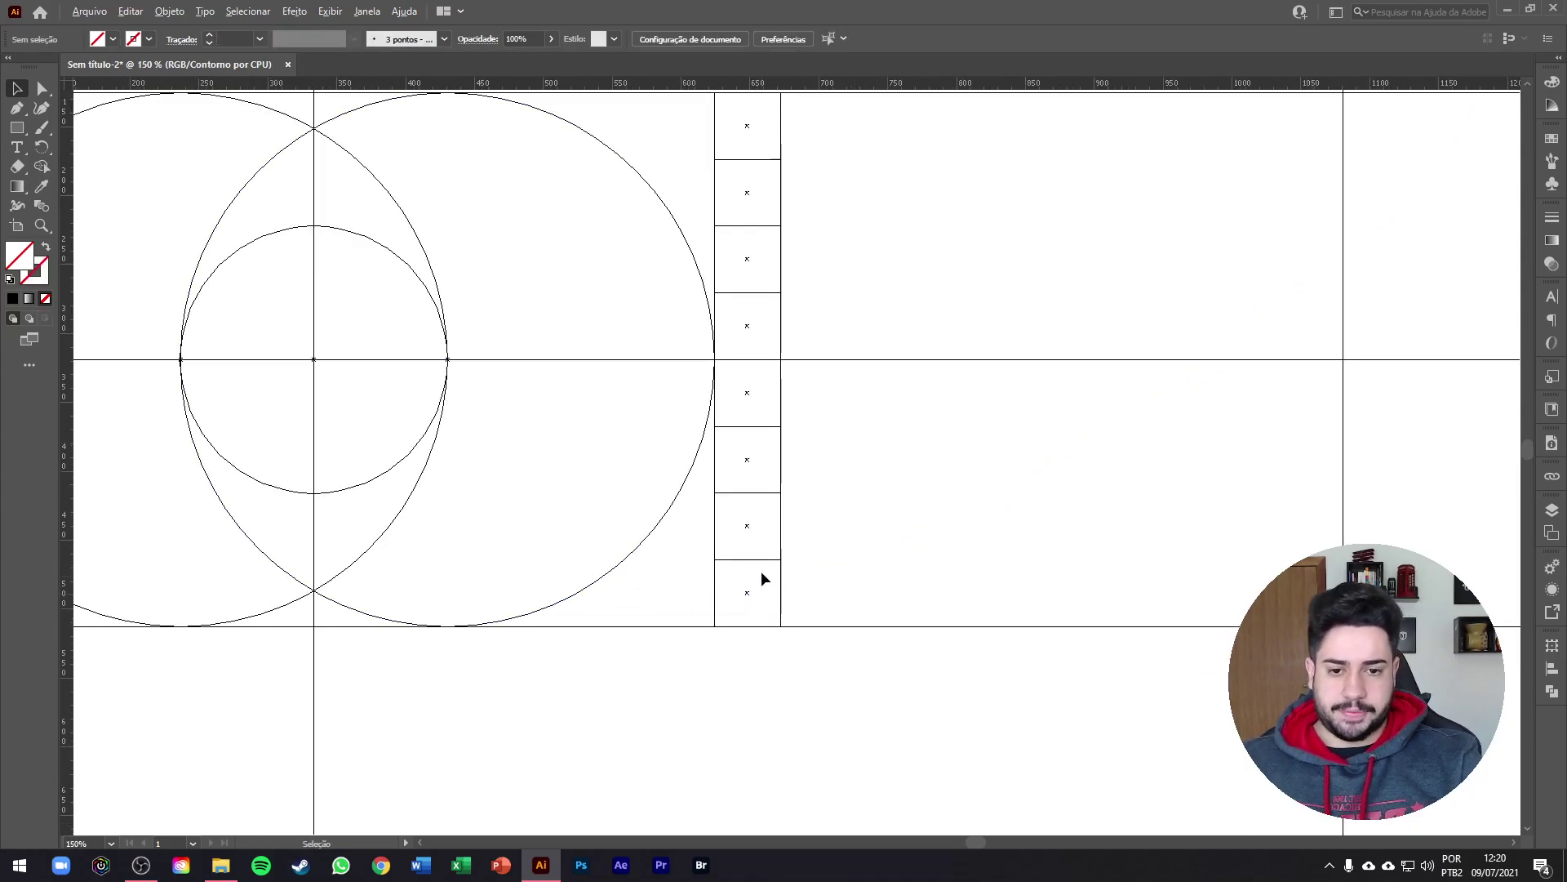
Return to preview mode and place a horizontal guide at Y about 270.29 px along the top edge of the column's fourth square.
key("ctrl+y")
scroll(937, 634, "down", 1)
left_click_drag(969, 675, 953, 409)
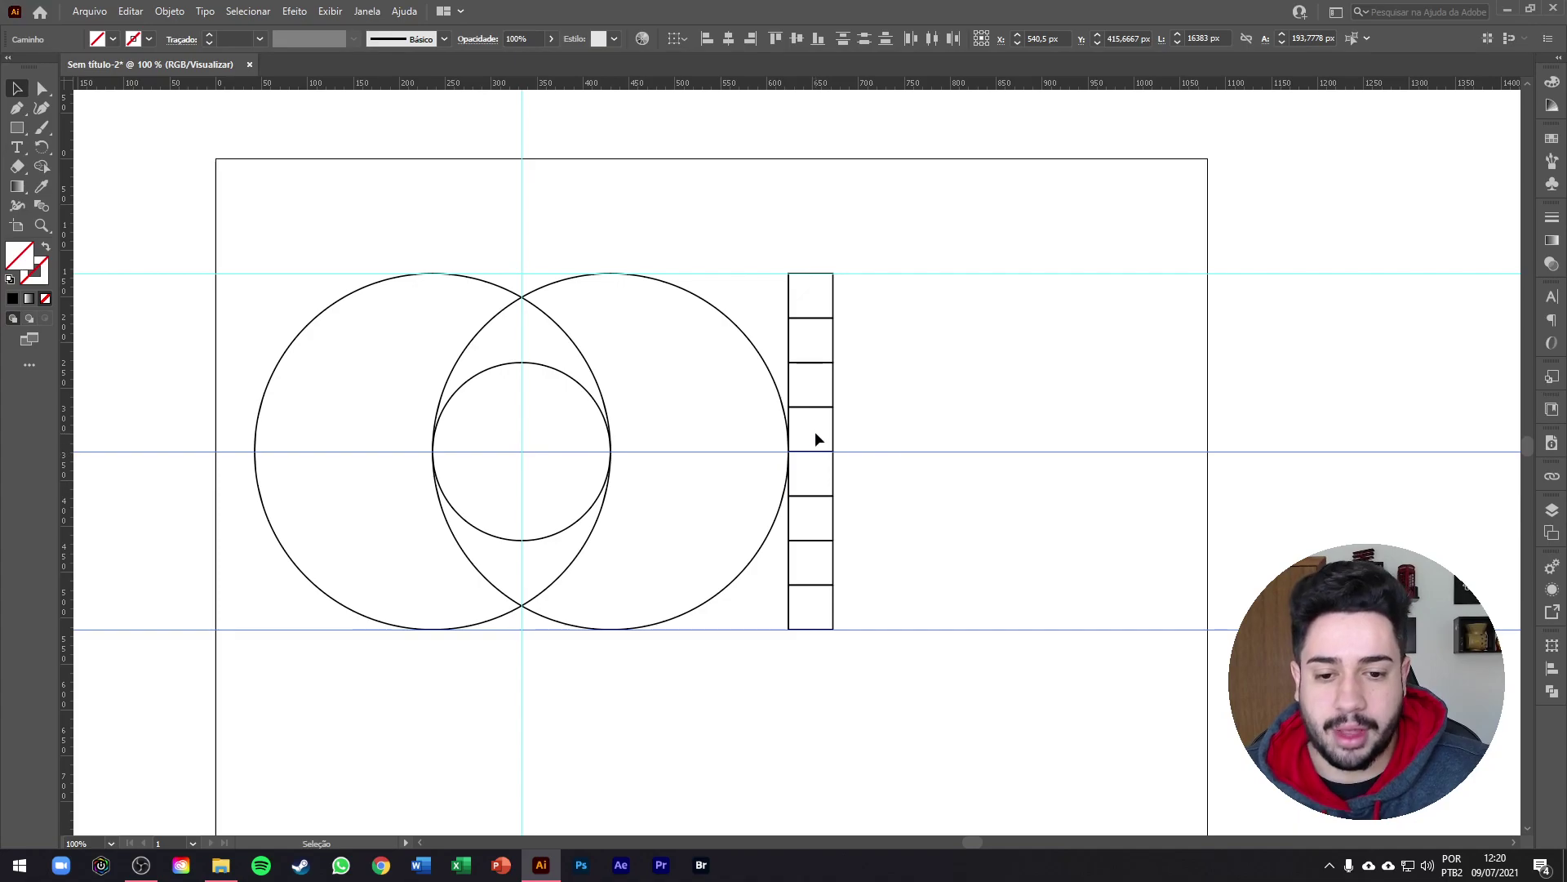
key("ctrl+plus")
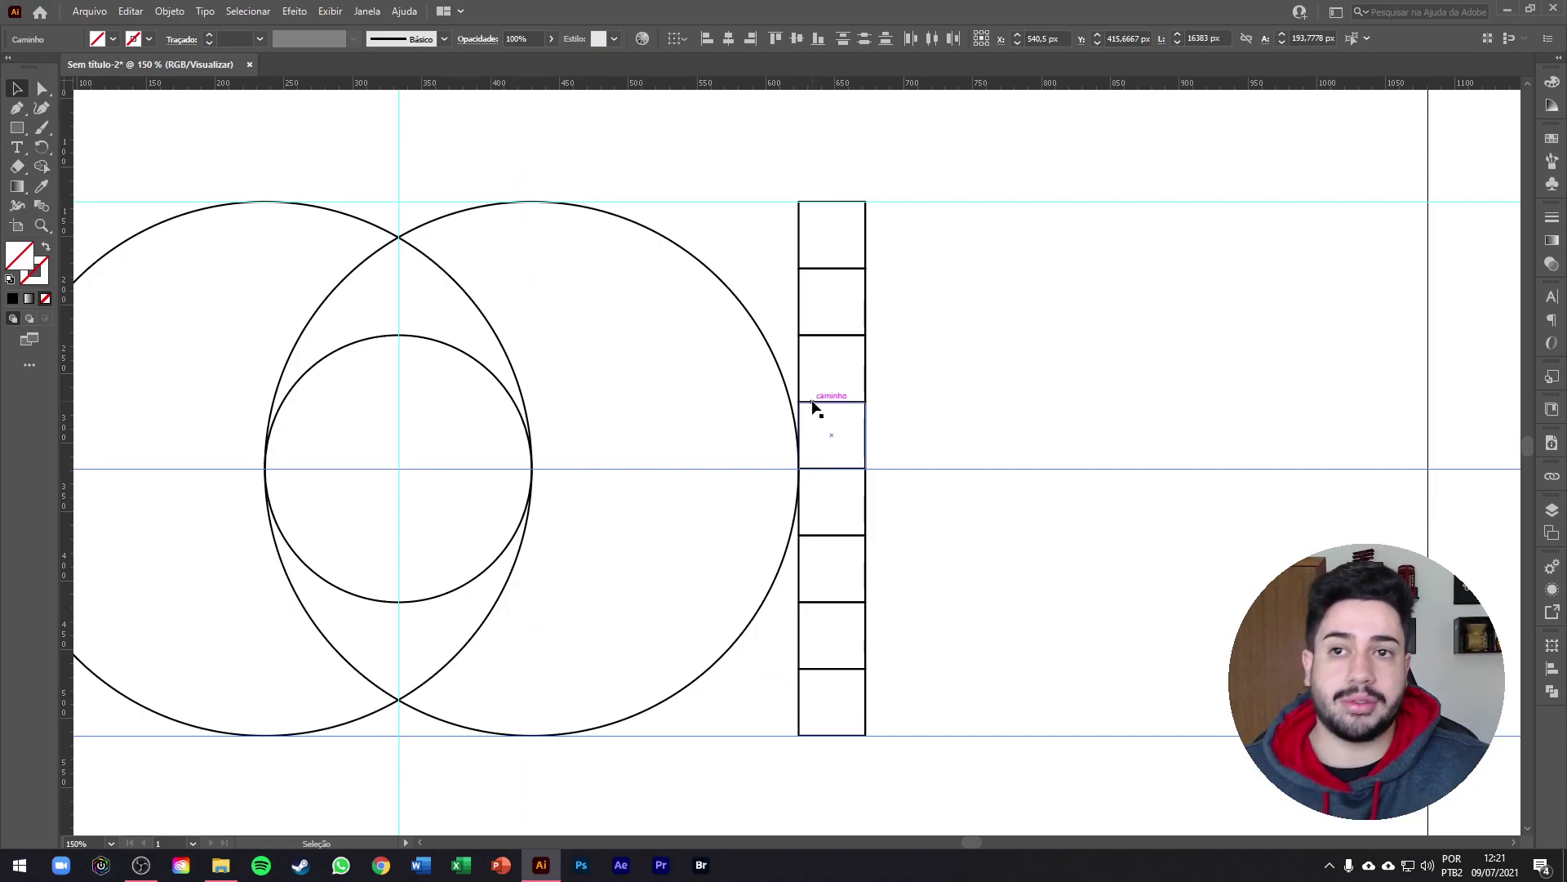
left_click_drag(819, 92, 827, 404)
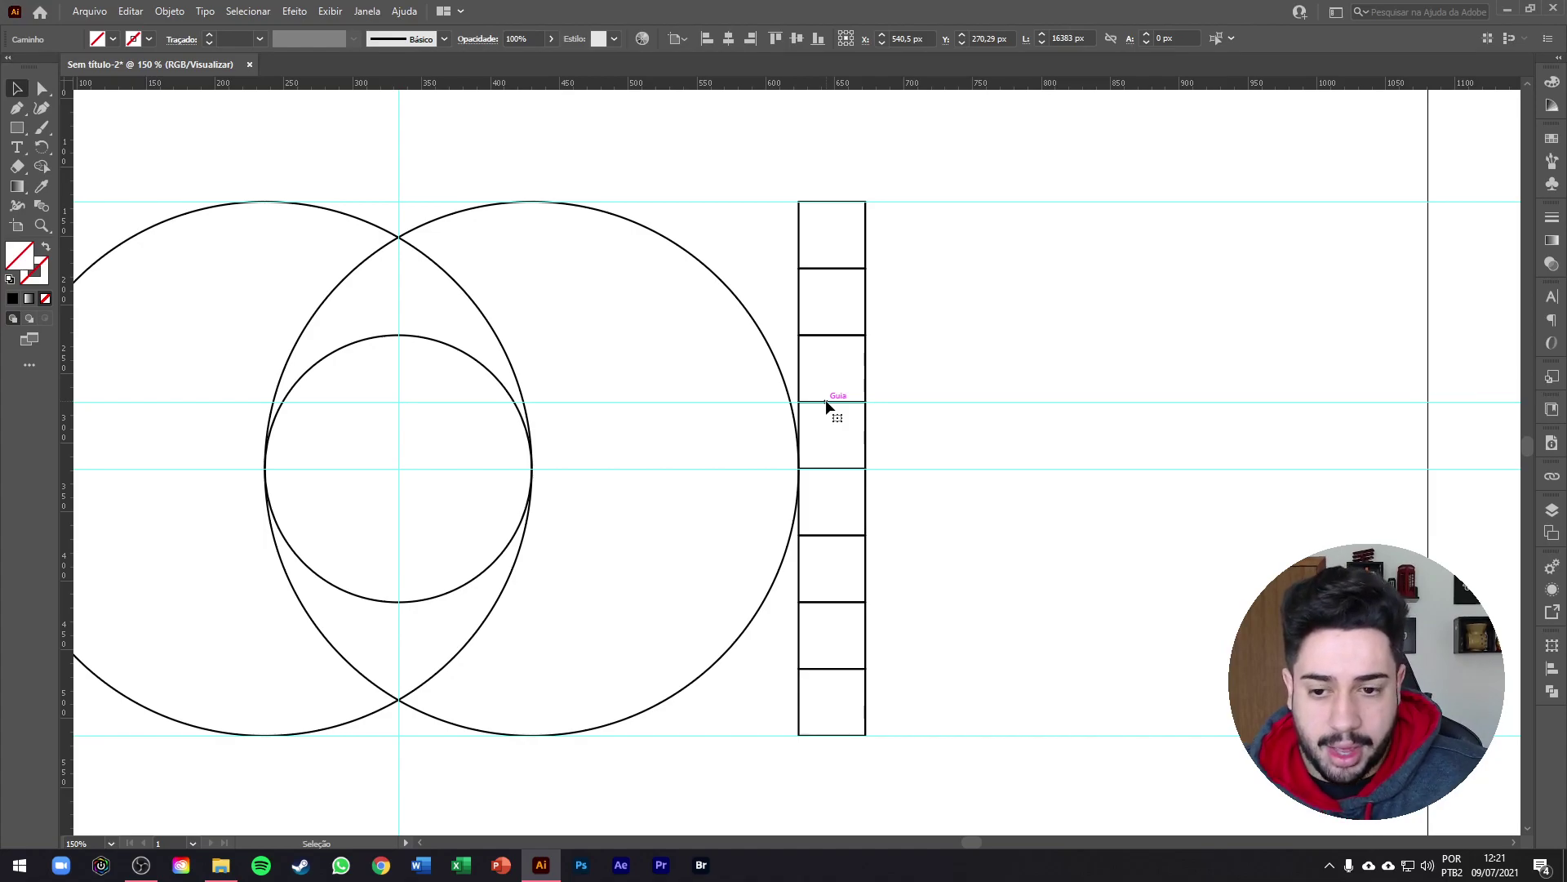
left_click(868, 400)
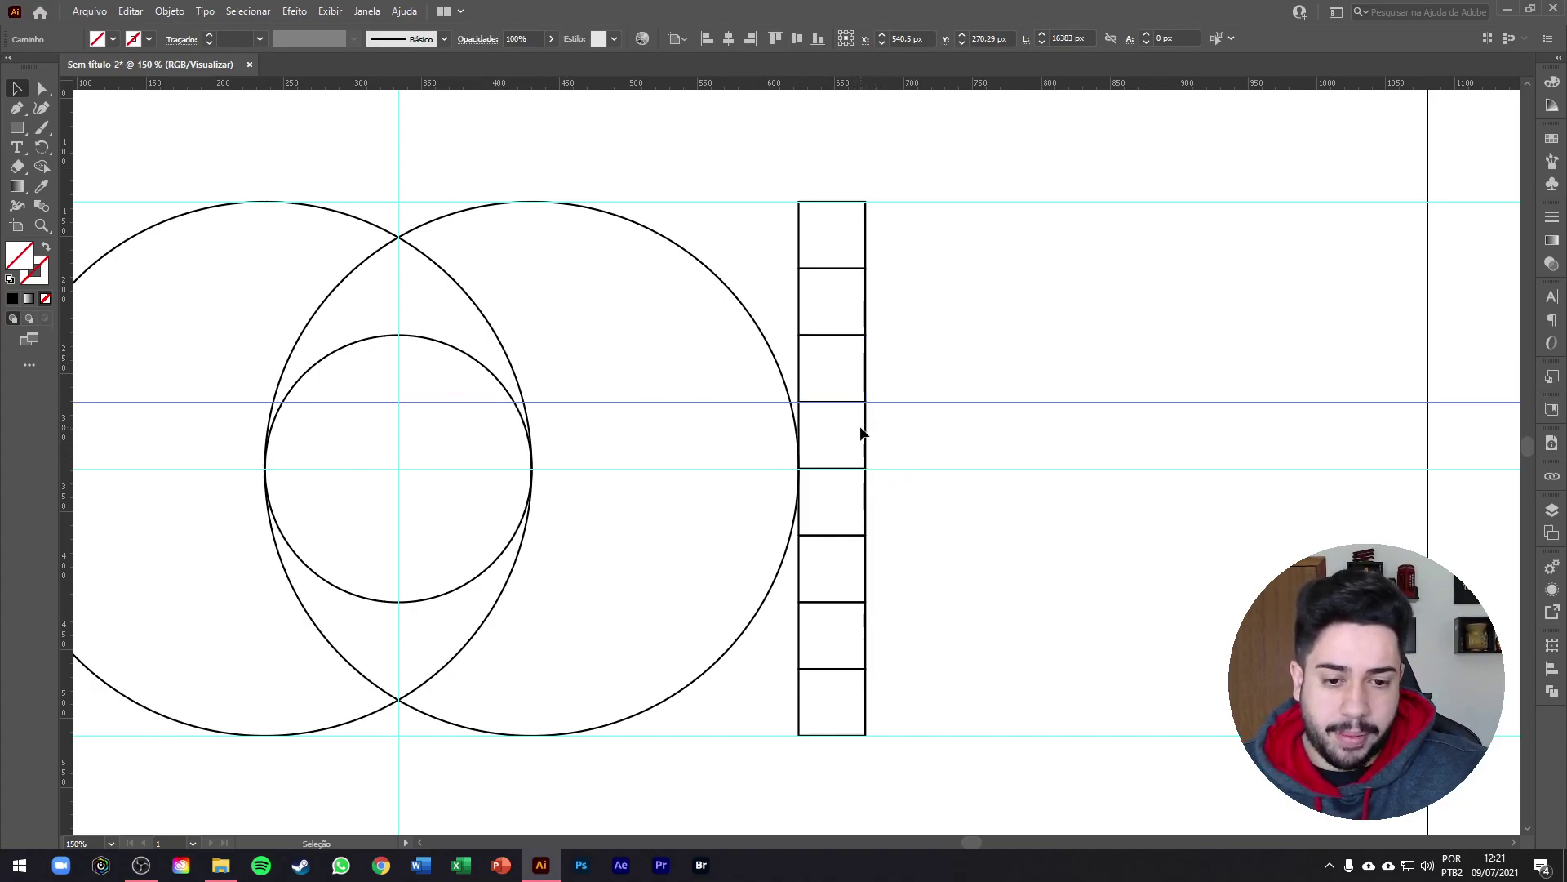
Duplicate the column's fourth square rightward three times, delete the outermost copy, and compare the construction with the circled sketch.
left_click_drag(861, 424, 933, 431)
key("ctrl+d")
key("ctrl+d")
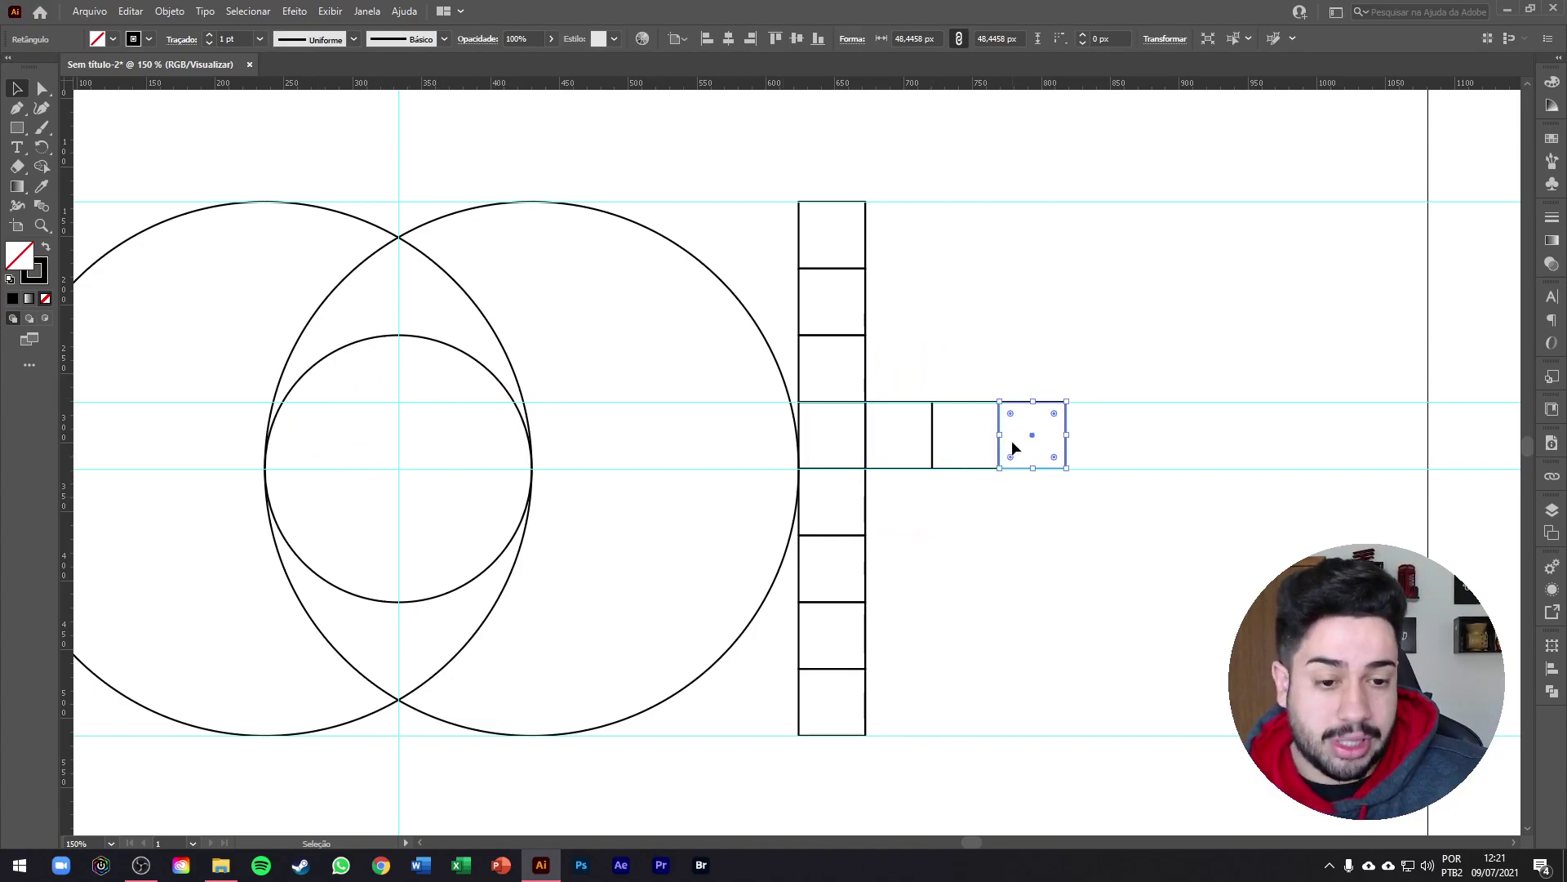
scroll(1029, 441, "up", 1)
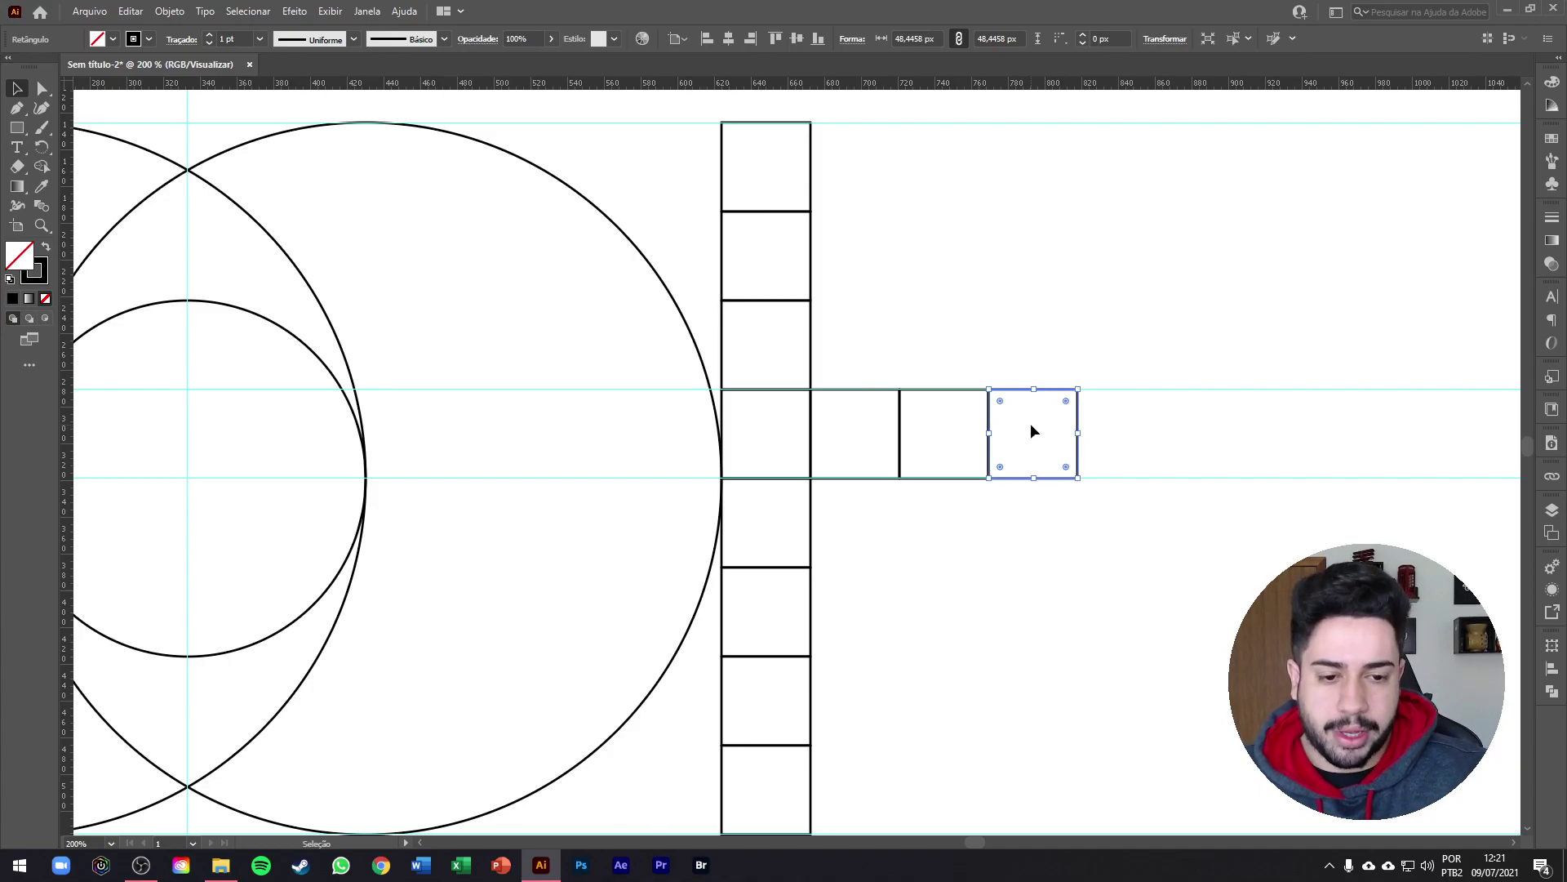
key("Delete")
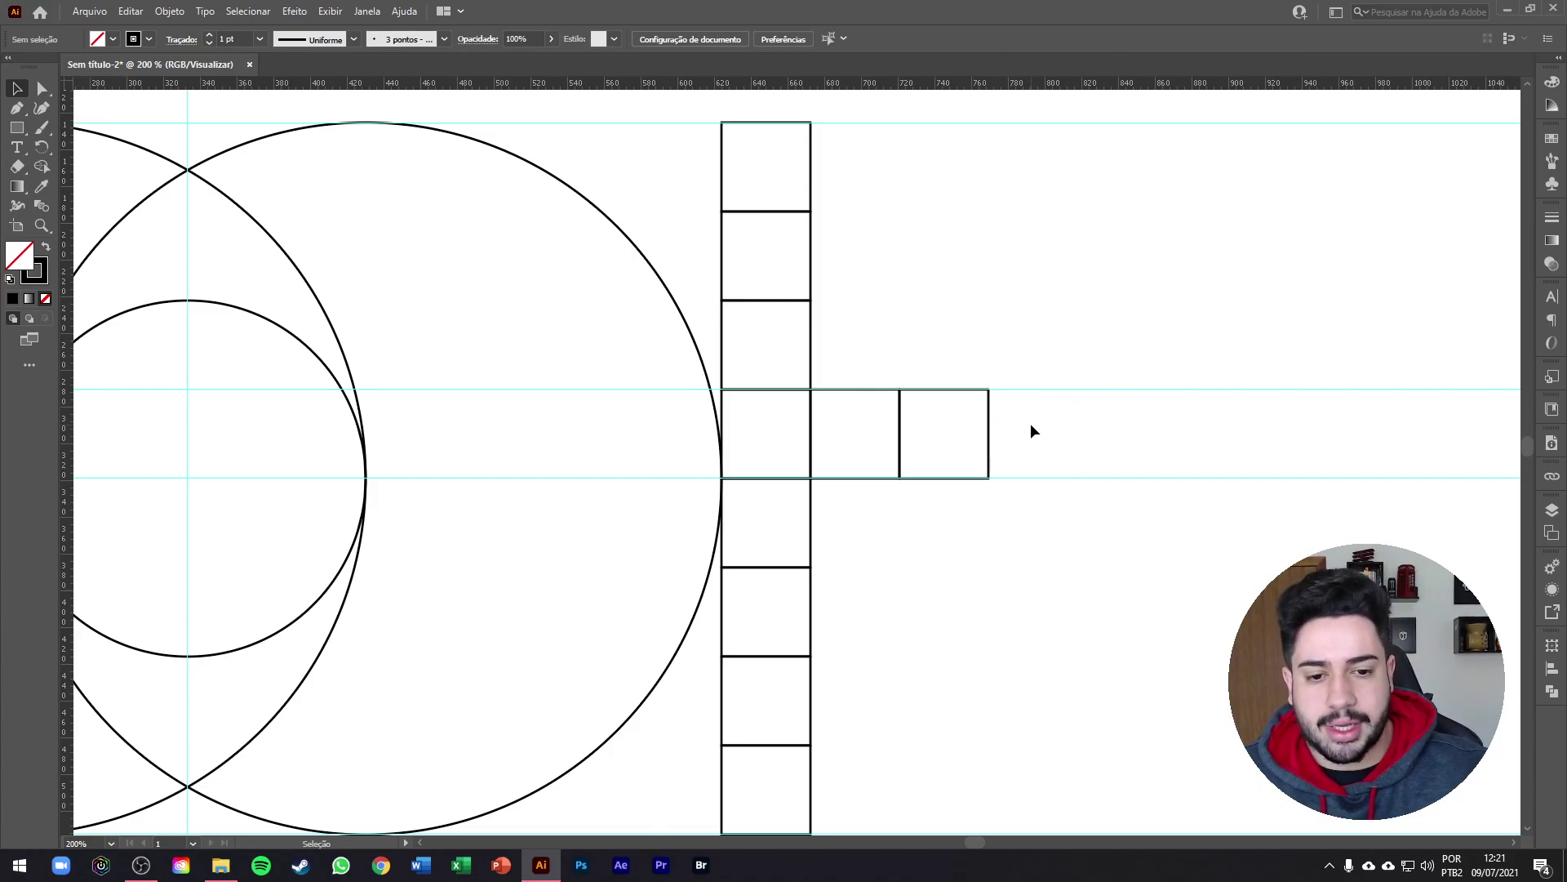
scroll(934, 400, "down", 1)
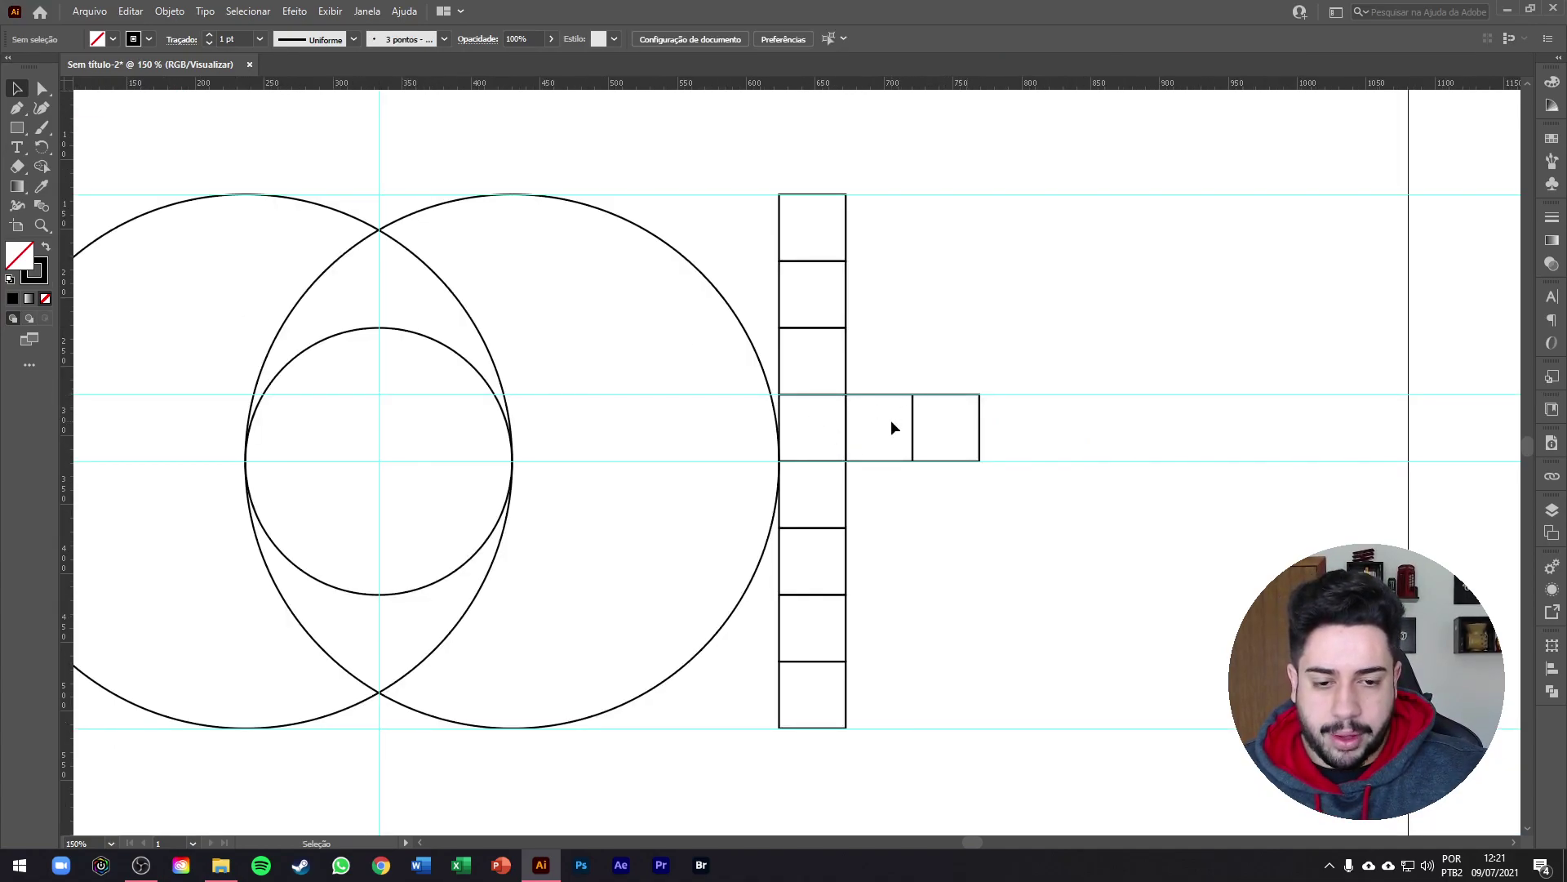
scroll(915, 409, "down", 2)
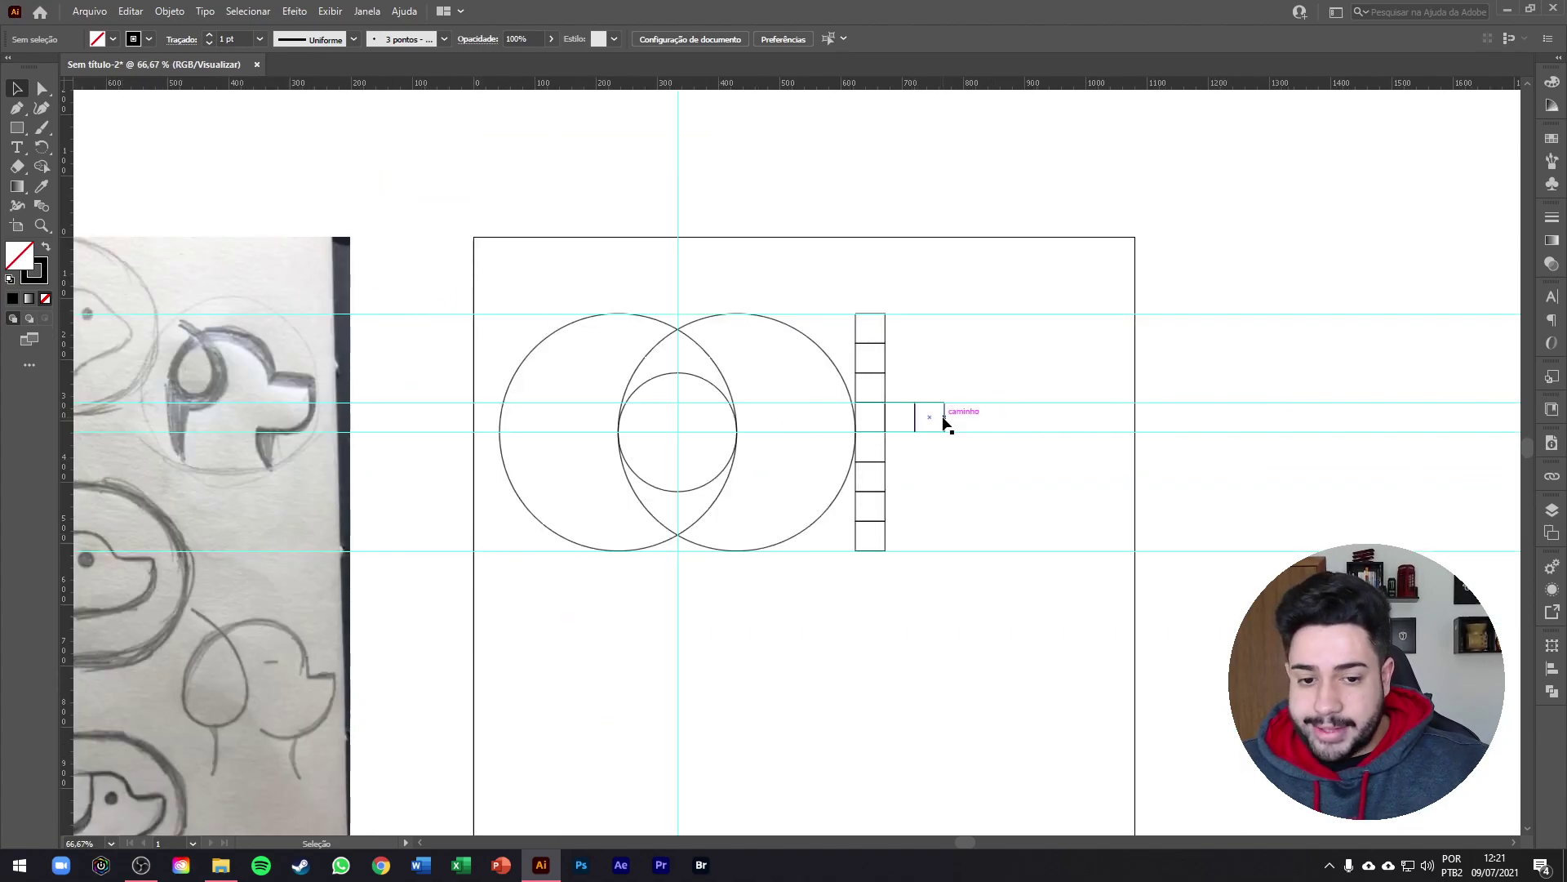
scroll(943, 419, "up", 2)
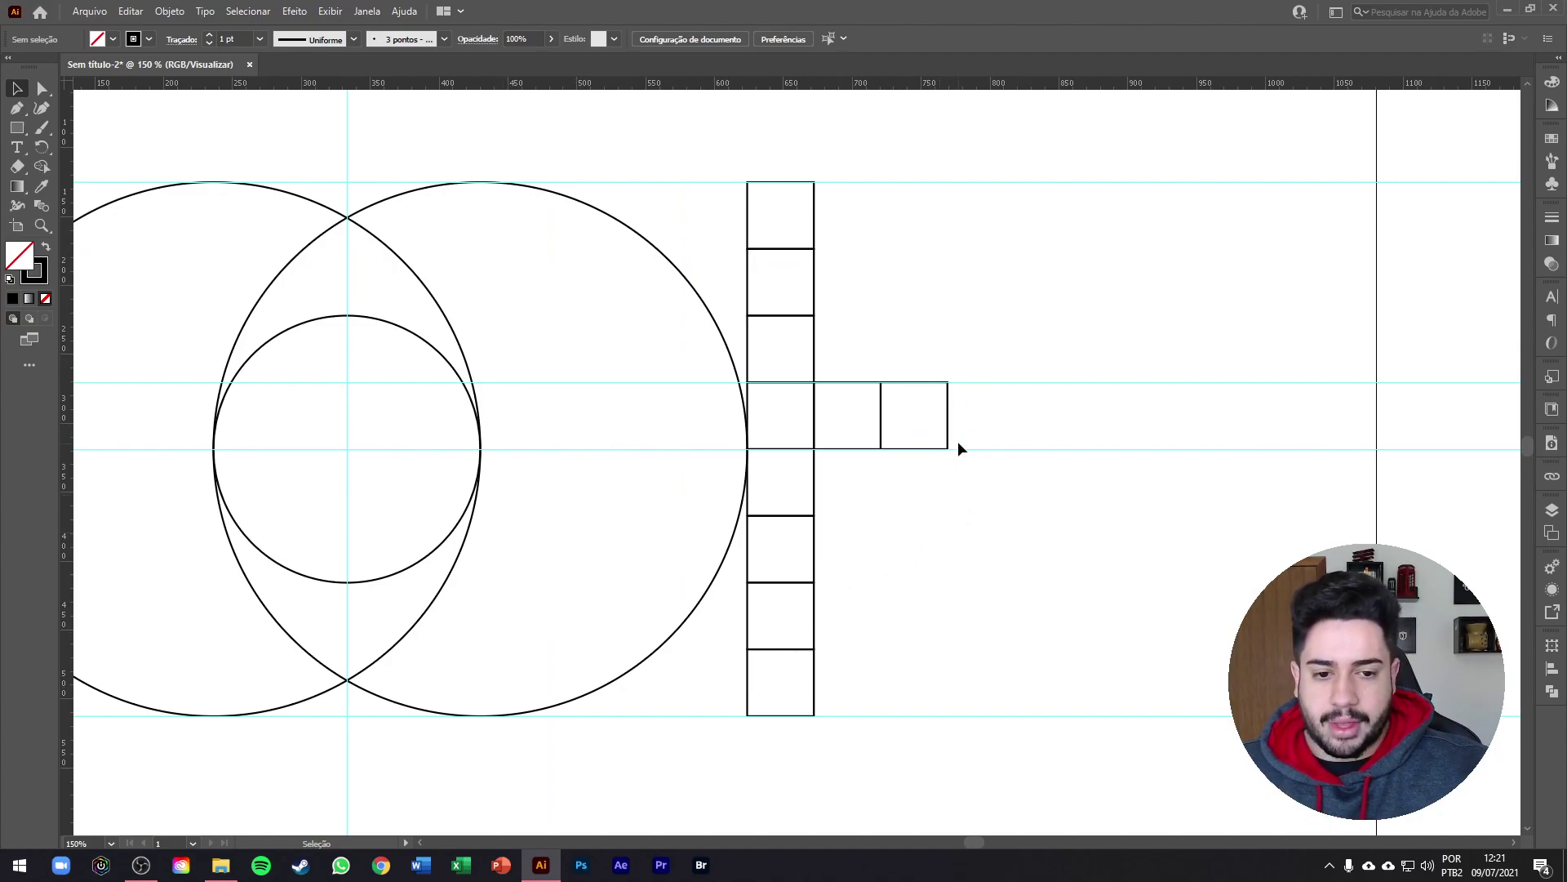
Compare the construction with the sketch and try a copy of the small circle ending at the square row's outer edge.
scroll(955, 444, "down", 2)
scroll(543, 340, "up", 3)
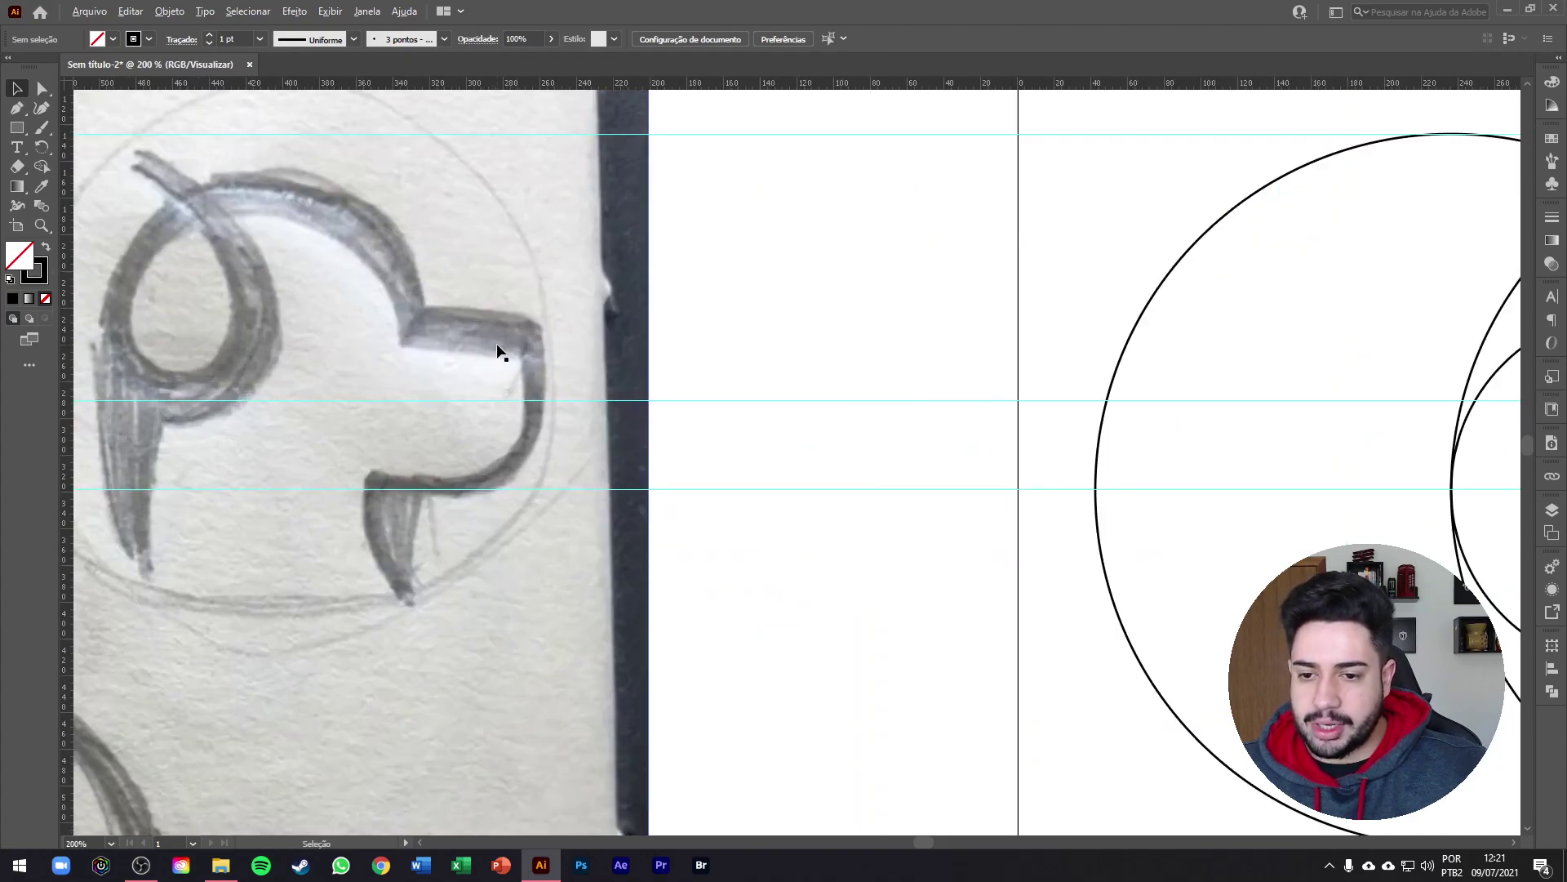
scroll(324, 433, "down", 2)
scroll(324, 433, "down", 1)
scroll(972, 413, "up", 2)
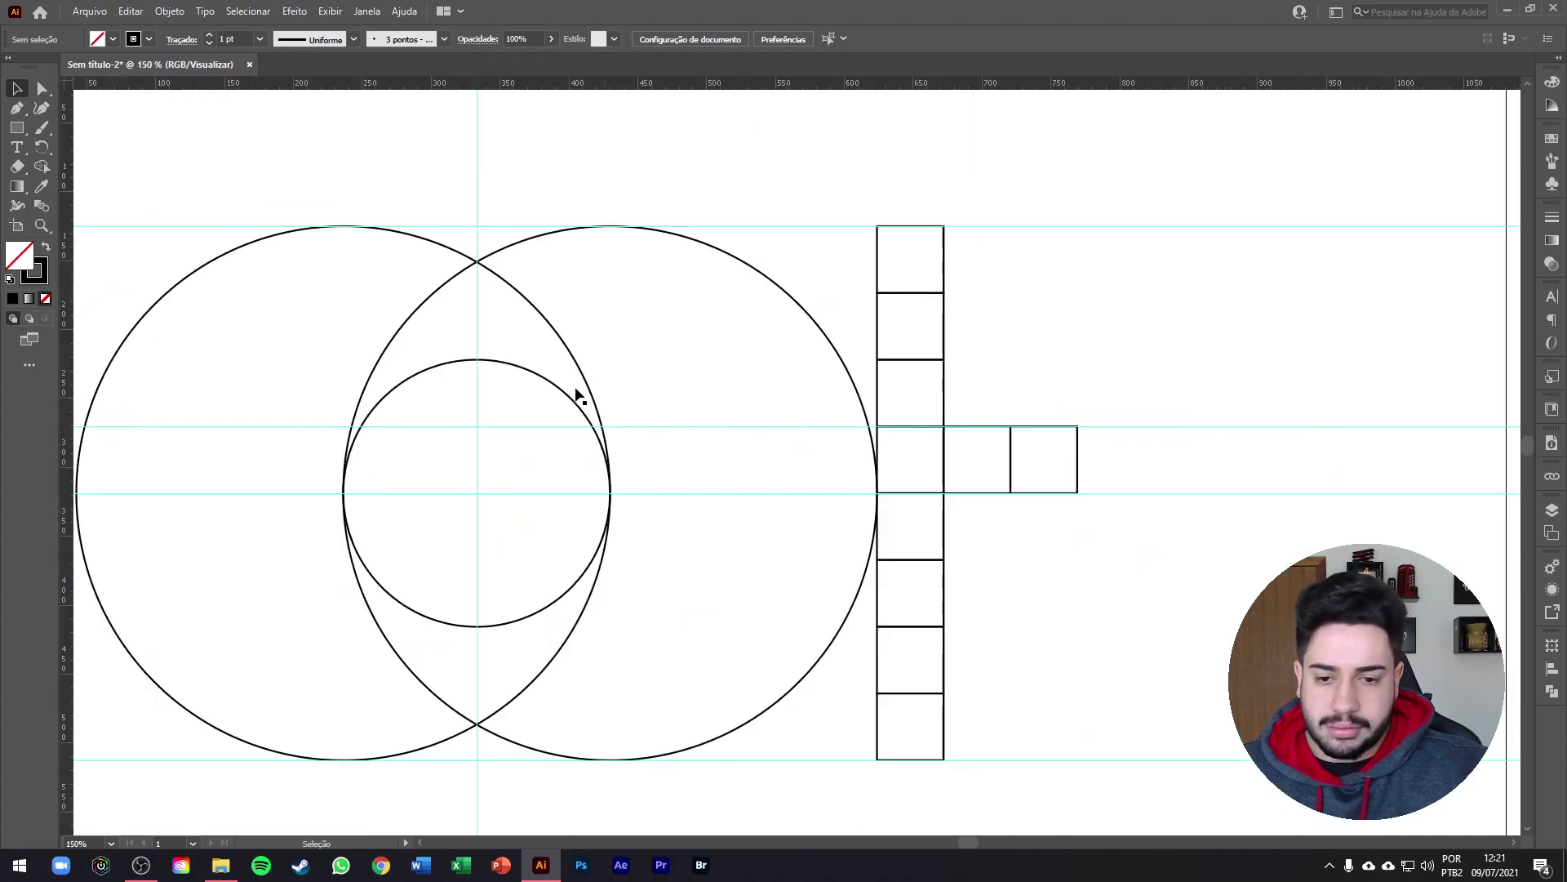
left_click_drag(549, 390, 1021, 428)
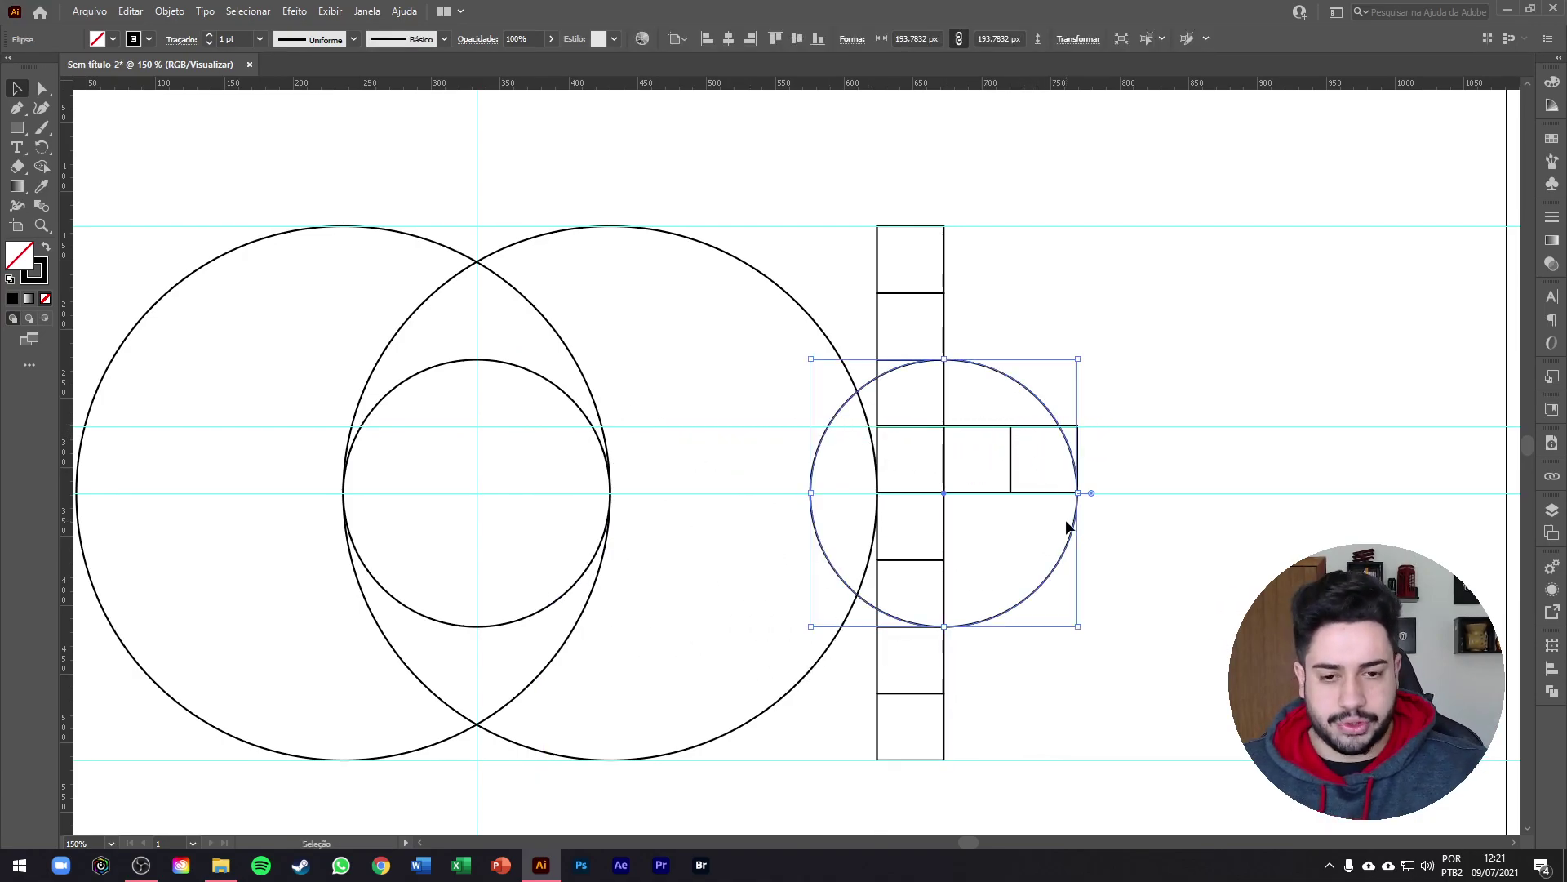
key("Delete")
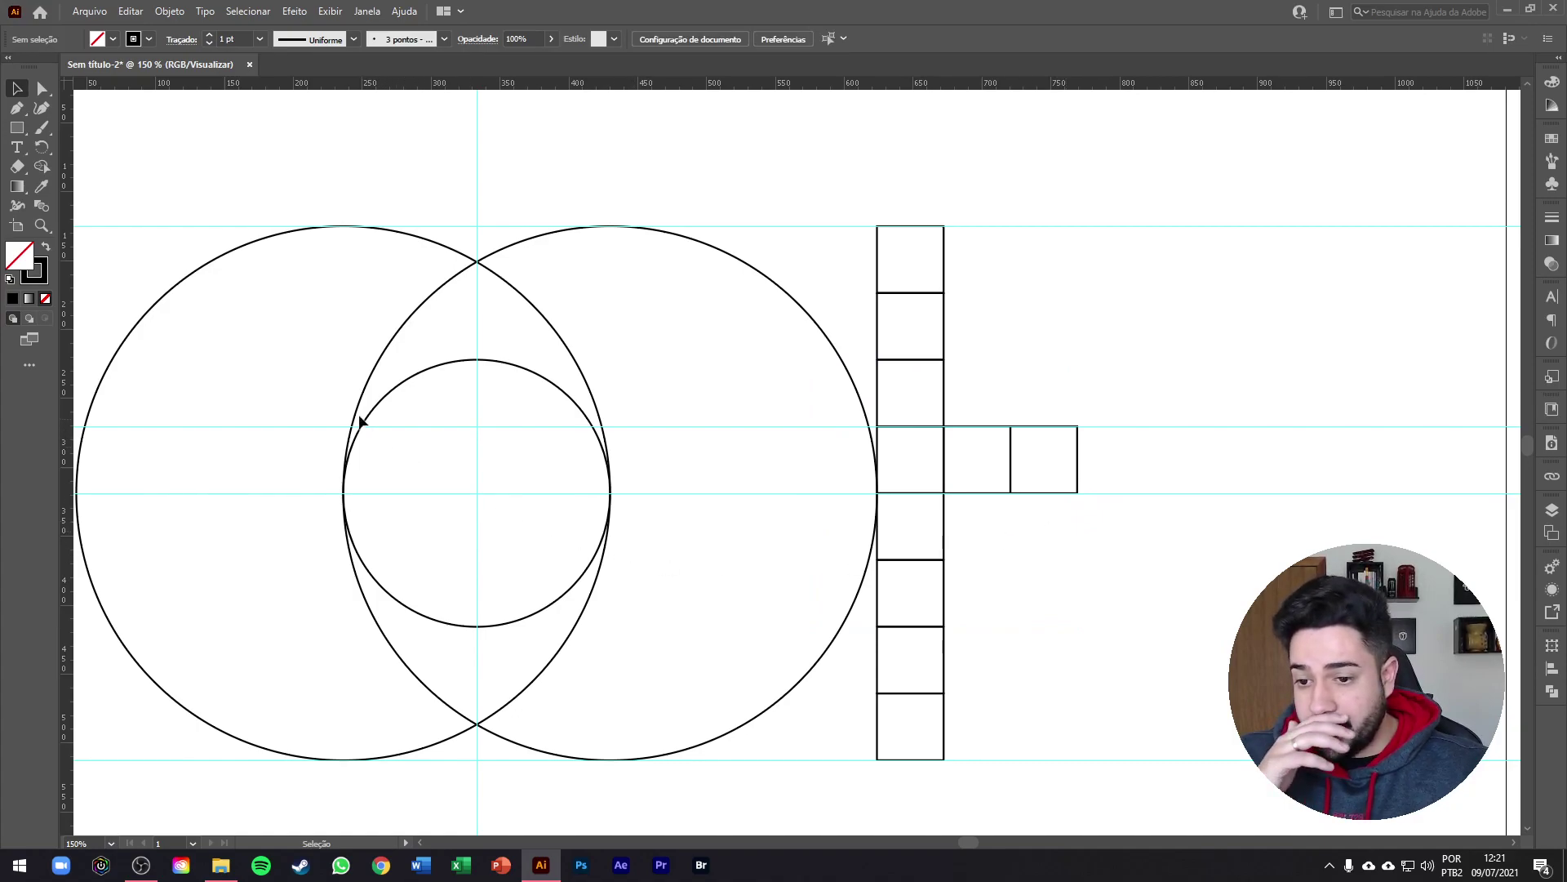
Draw a circle about 290.67 px in diameter spanning from the vertical guide to the second large circle's far edge, centred on the middle horizontal guide.
left_click(360, 396)
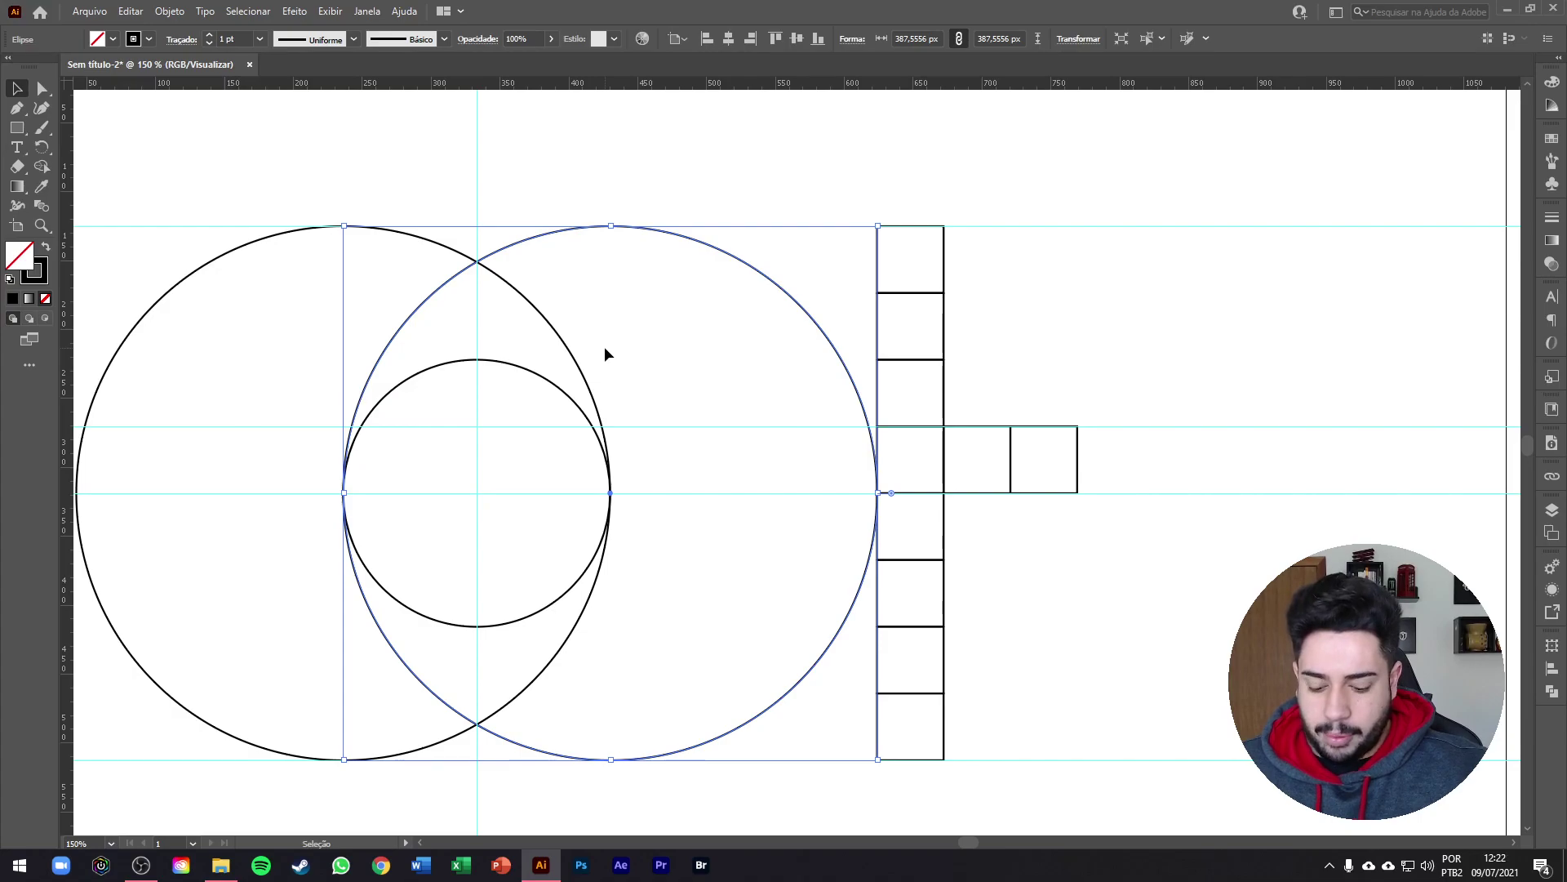
left_click(17, 128)
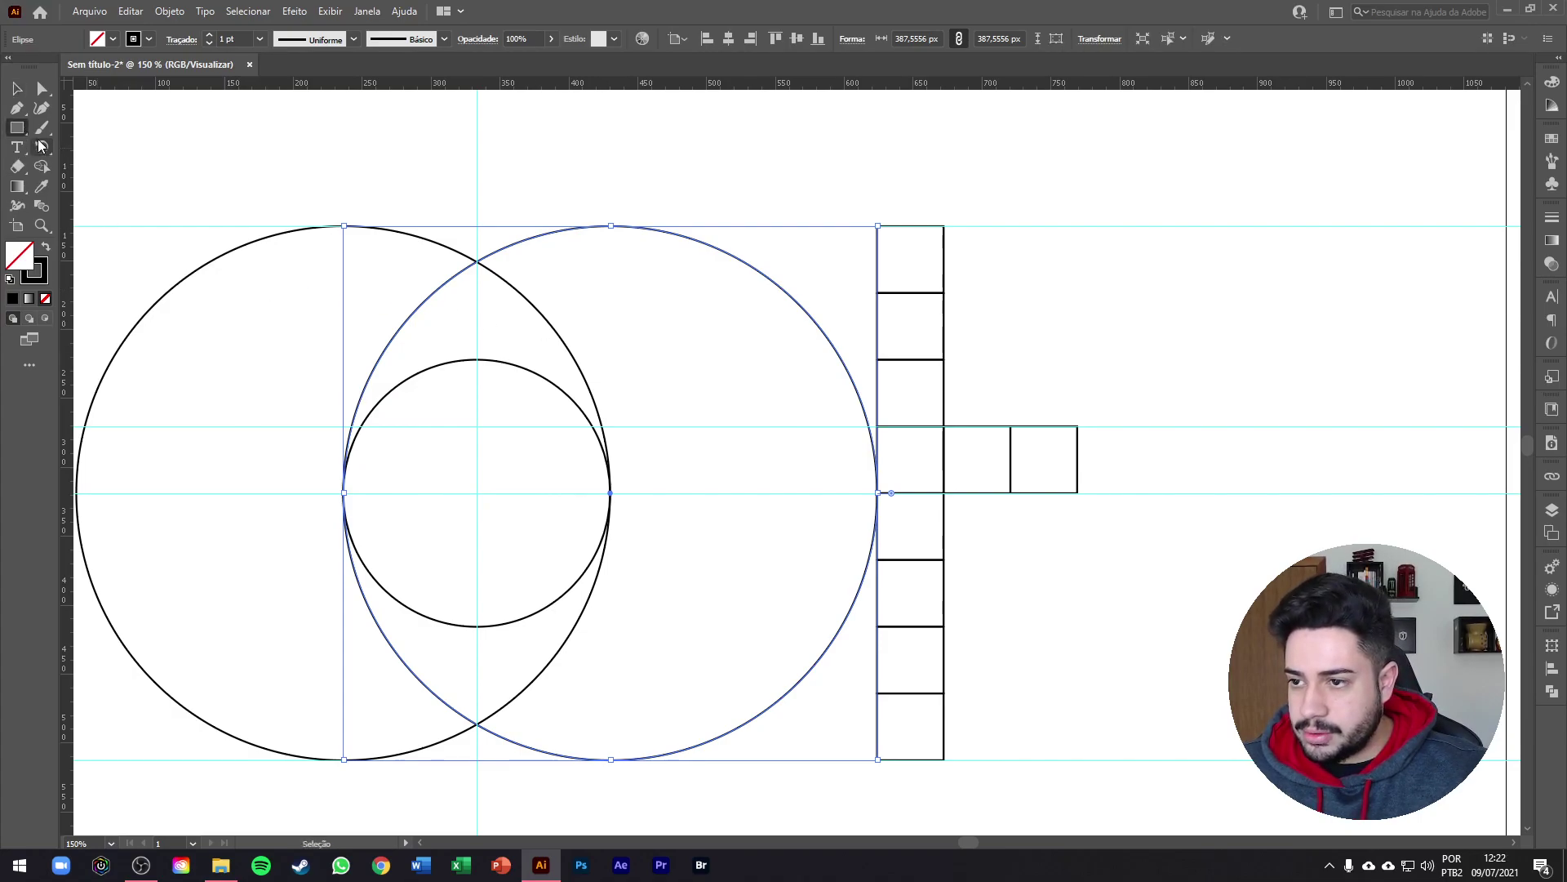
left_click_drag(18, 128, 61, 159)
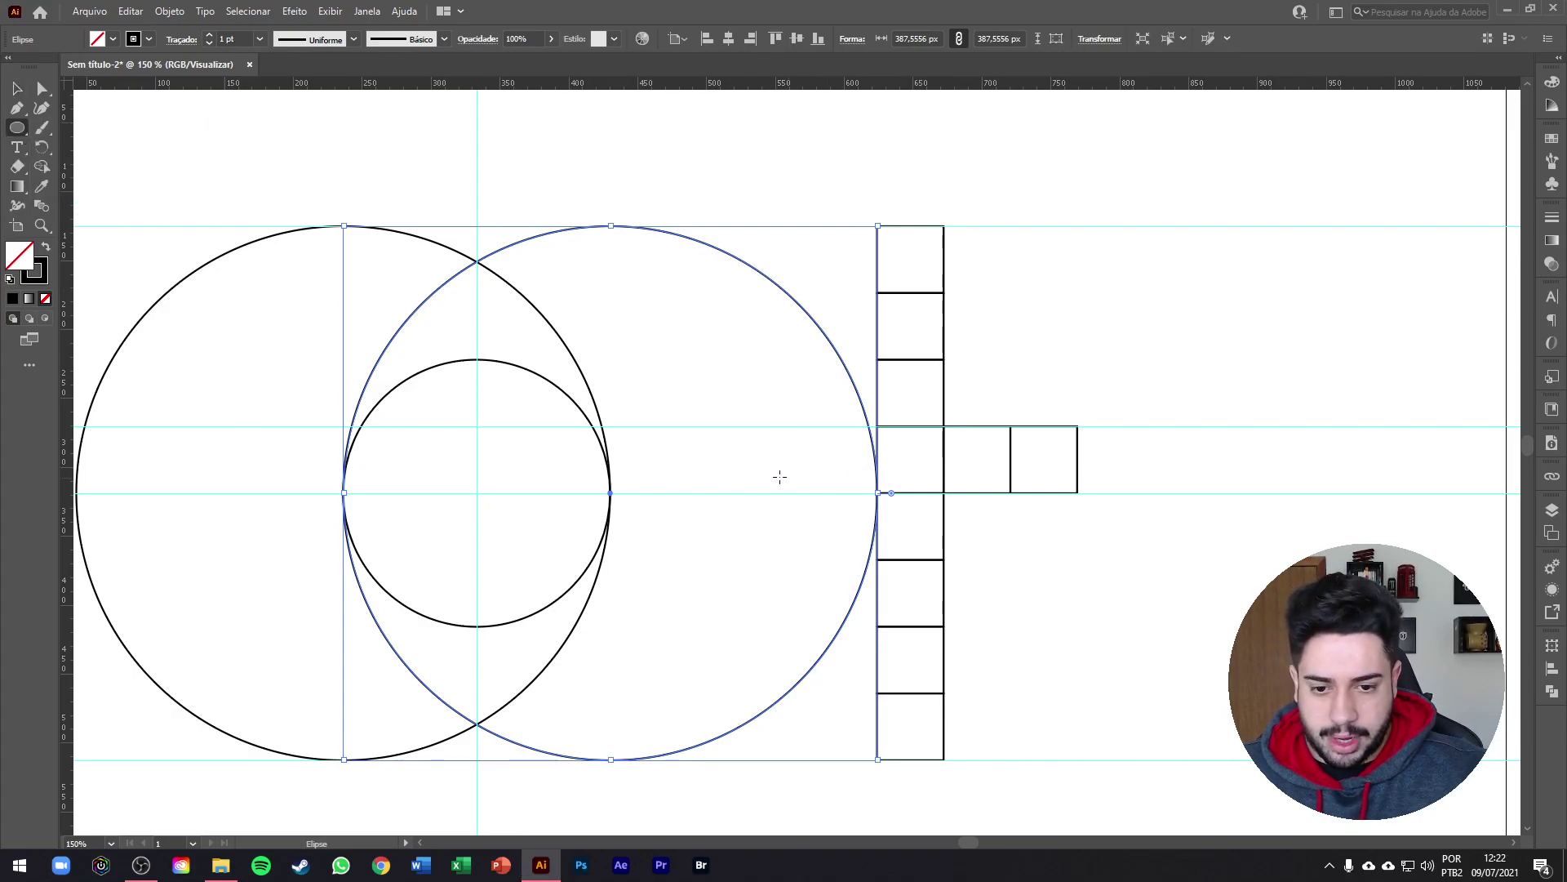
mouse_move(477, 492)
left_mouse_down()
mouse_move(517, 453)
mouse_move(839, 466)
left_mouse_up()
left_click(17, 88)
left_click_drag(862, 462, 478, 493)
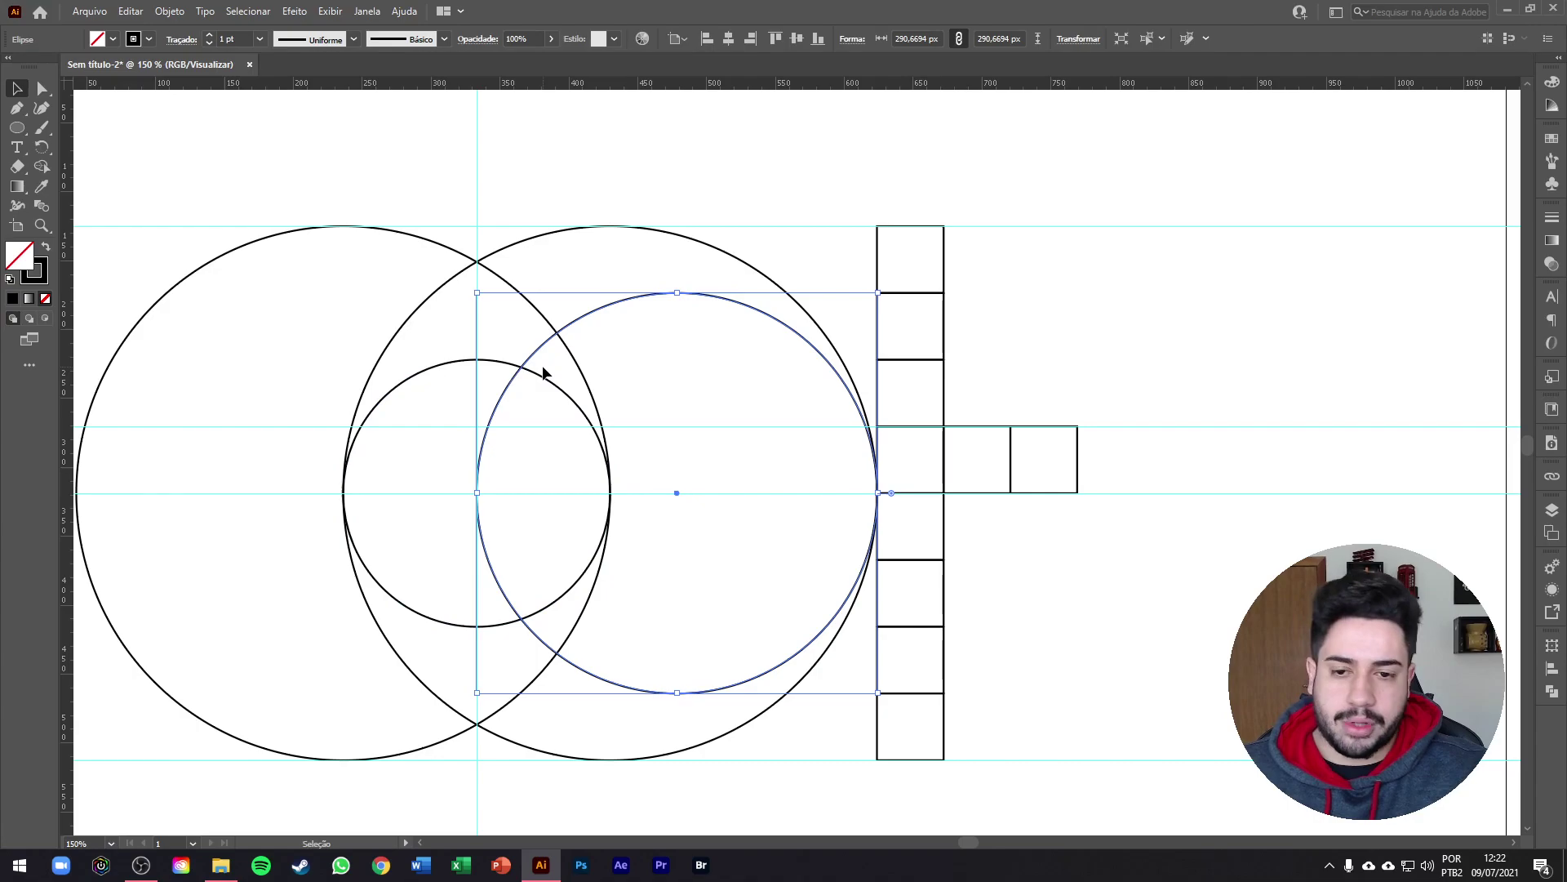
Move the new circle rightward so its centre sits on the column's near edge and its rim touches the outermost square's far edge.
left_click_drag(772, 323, 979, 332)
scroll(1143, 490, "up", 1)
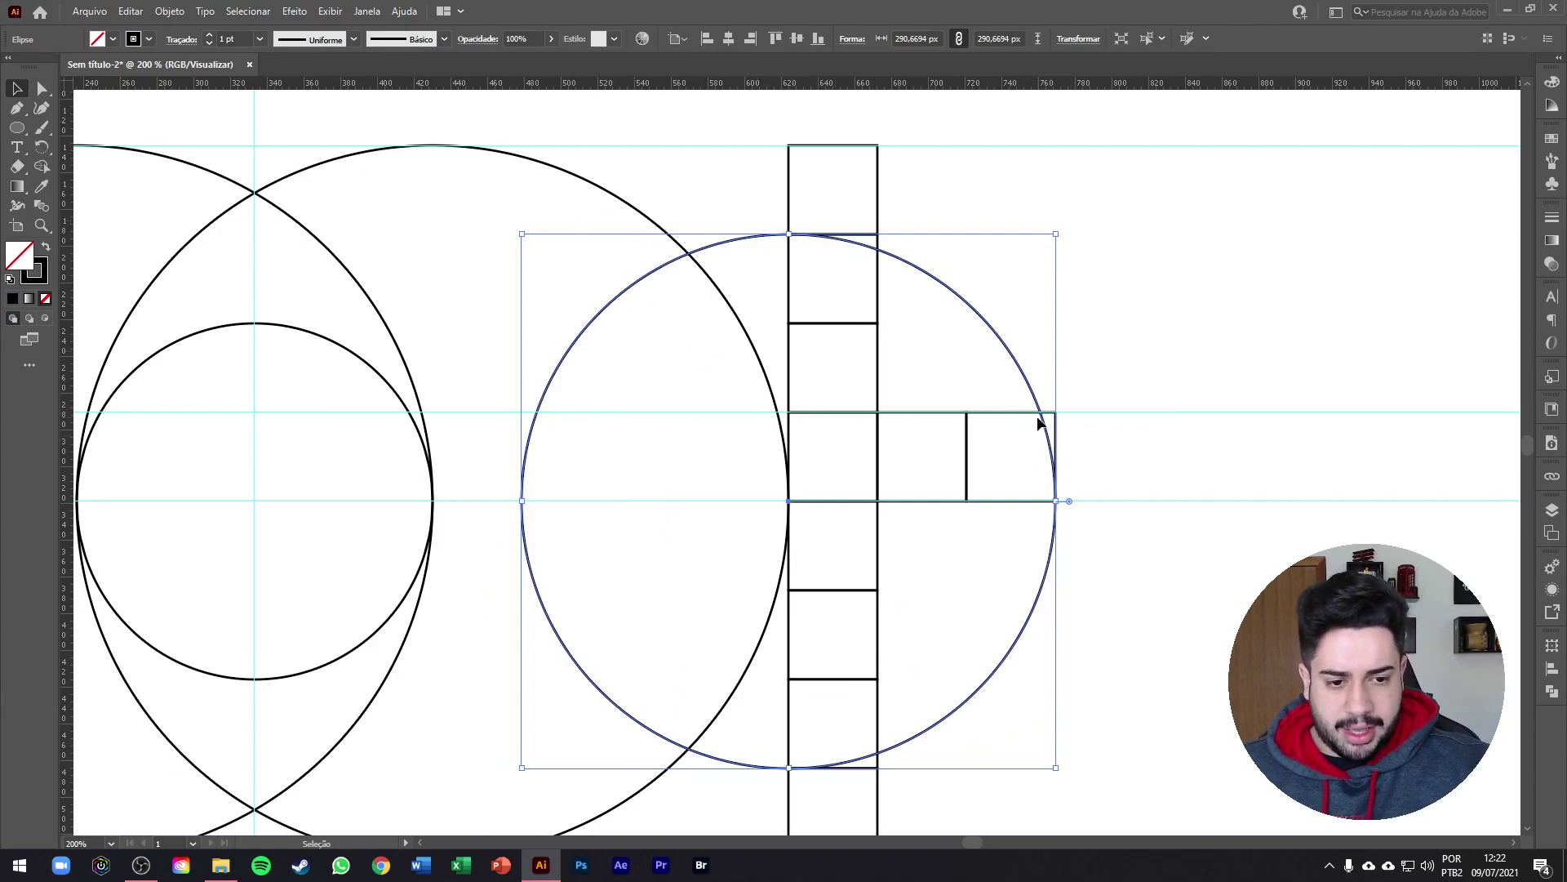
left_click_drag(1040, 418, 1036, 340)
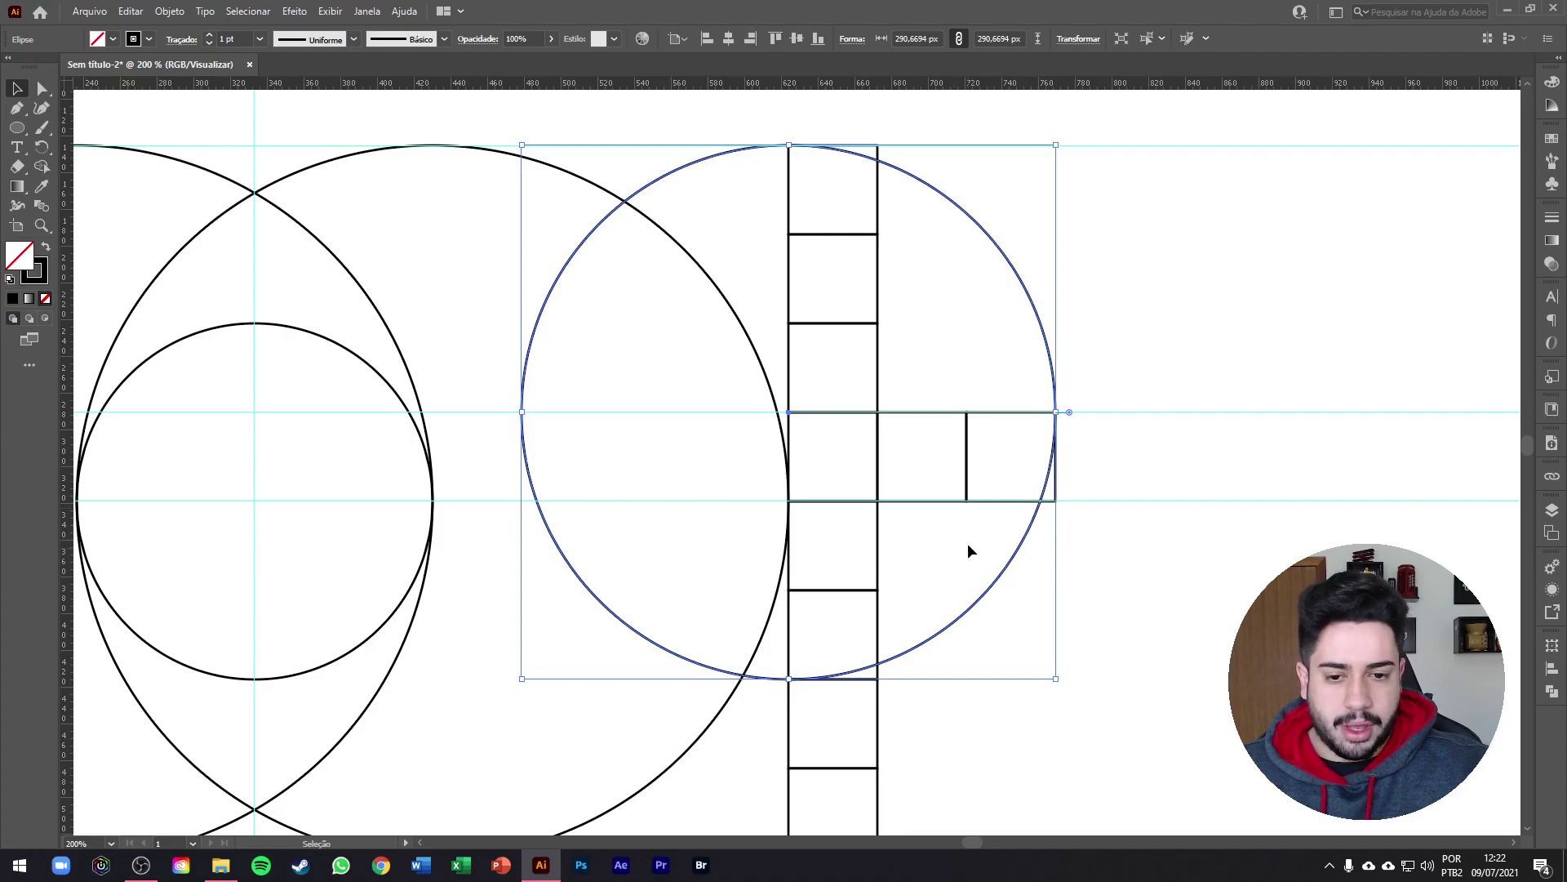
left_click_drag(1011, 569, 1004, 652)
scroll(935, 498, "down", 2)
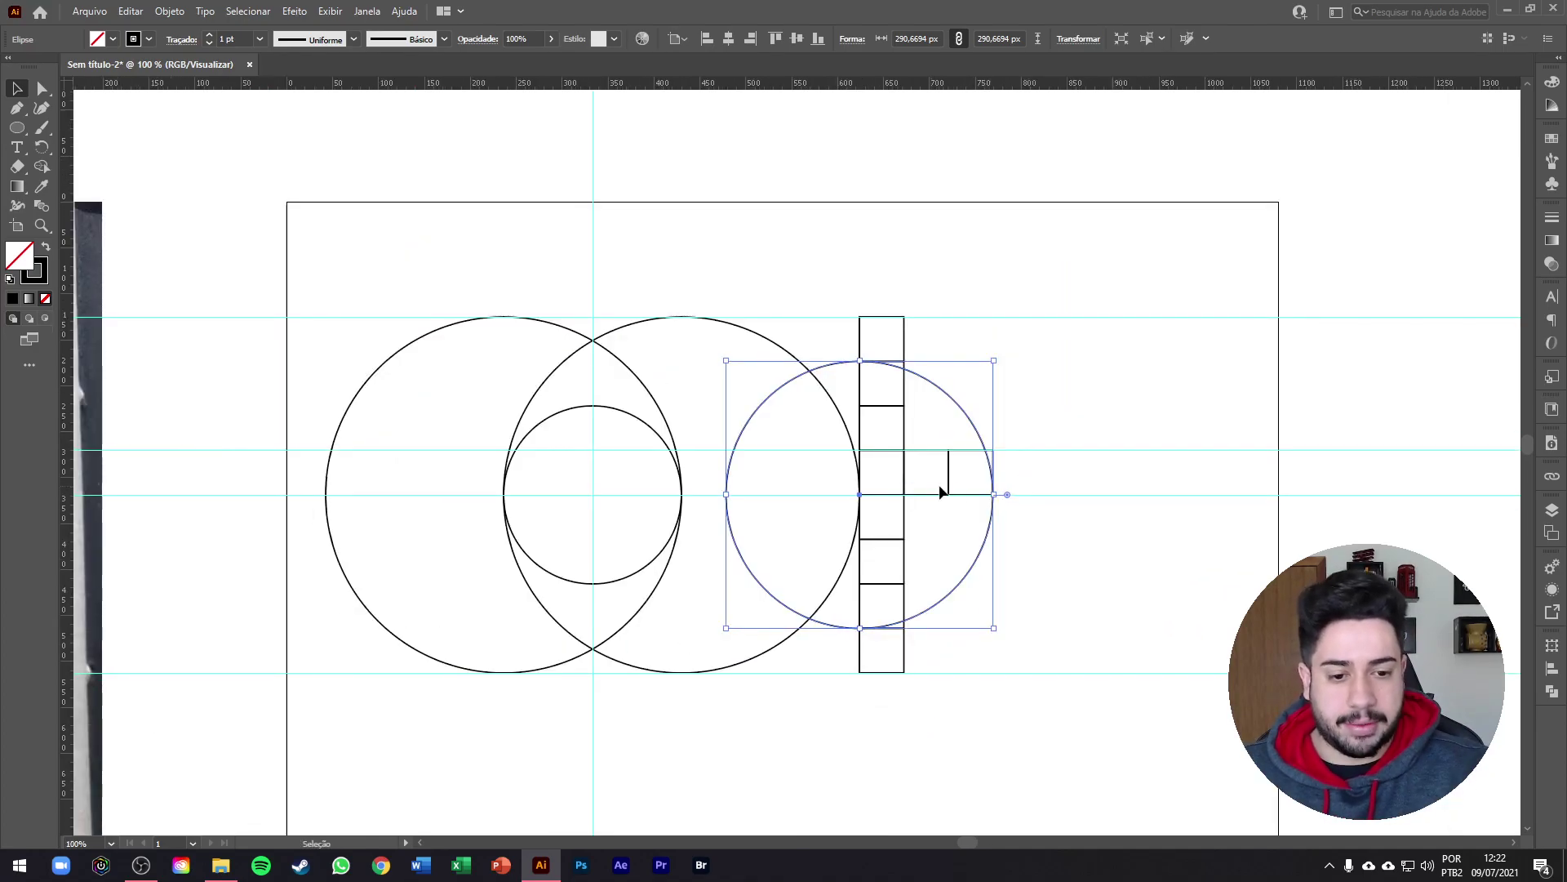
scroll(1013, 496, "up", 2)
scroll(807, 360, "down", 3)
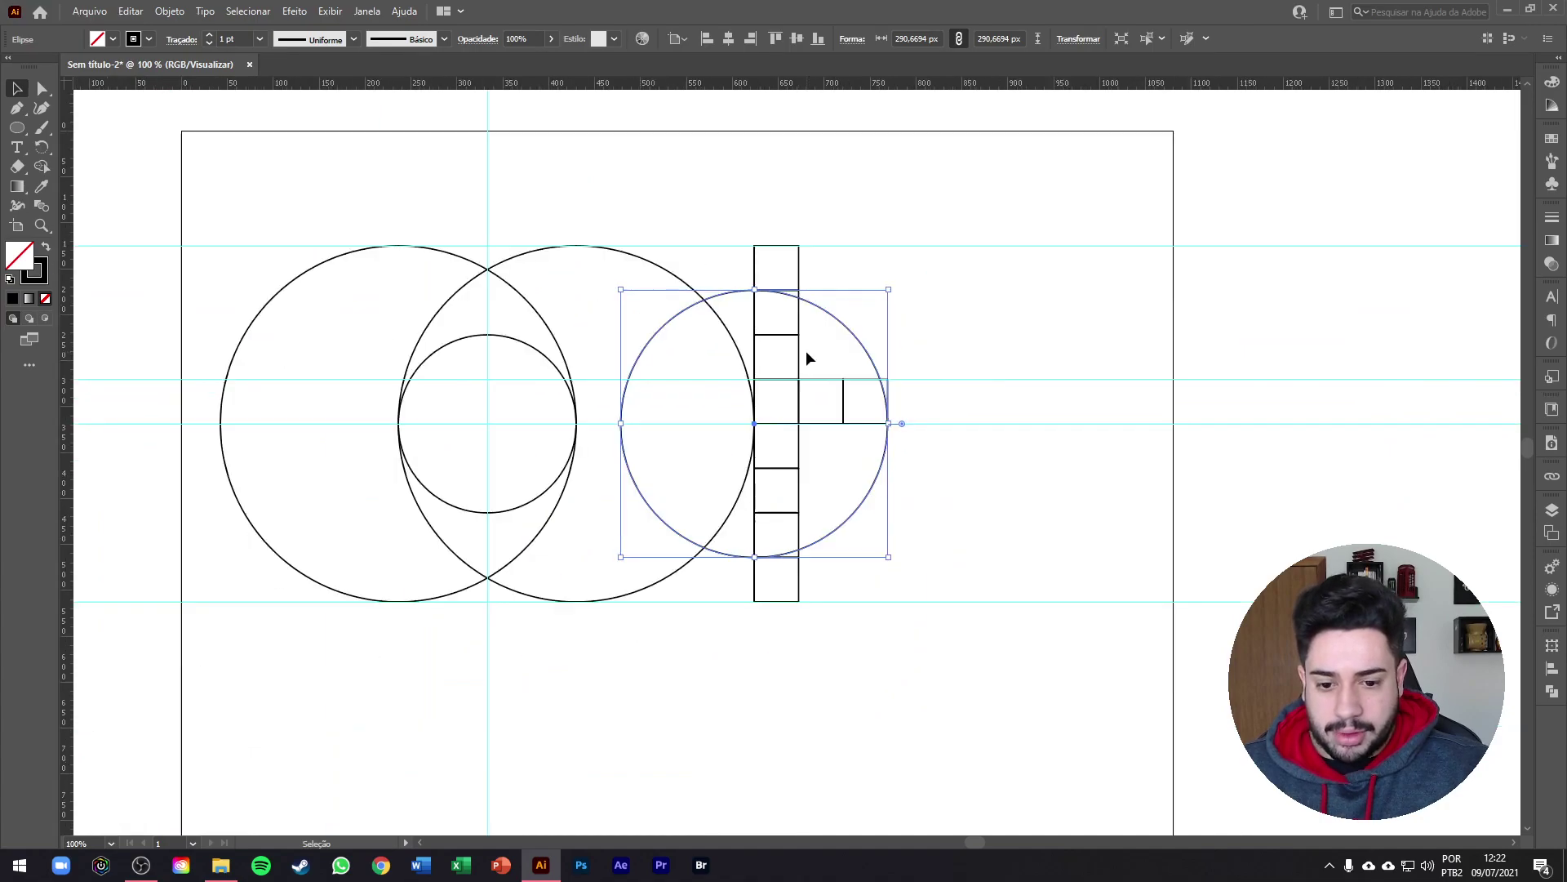
scroll(808, 353, "up", 2)
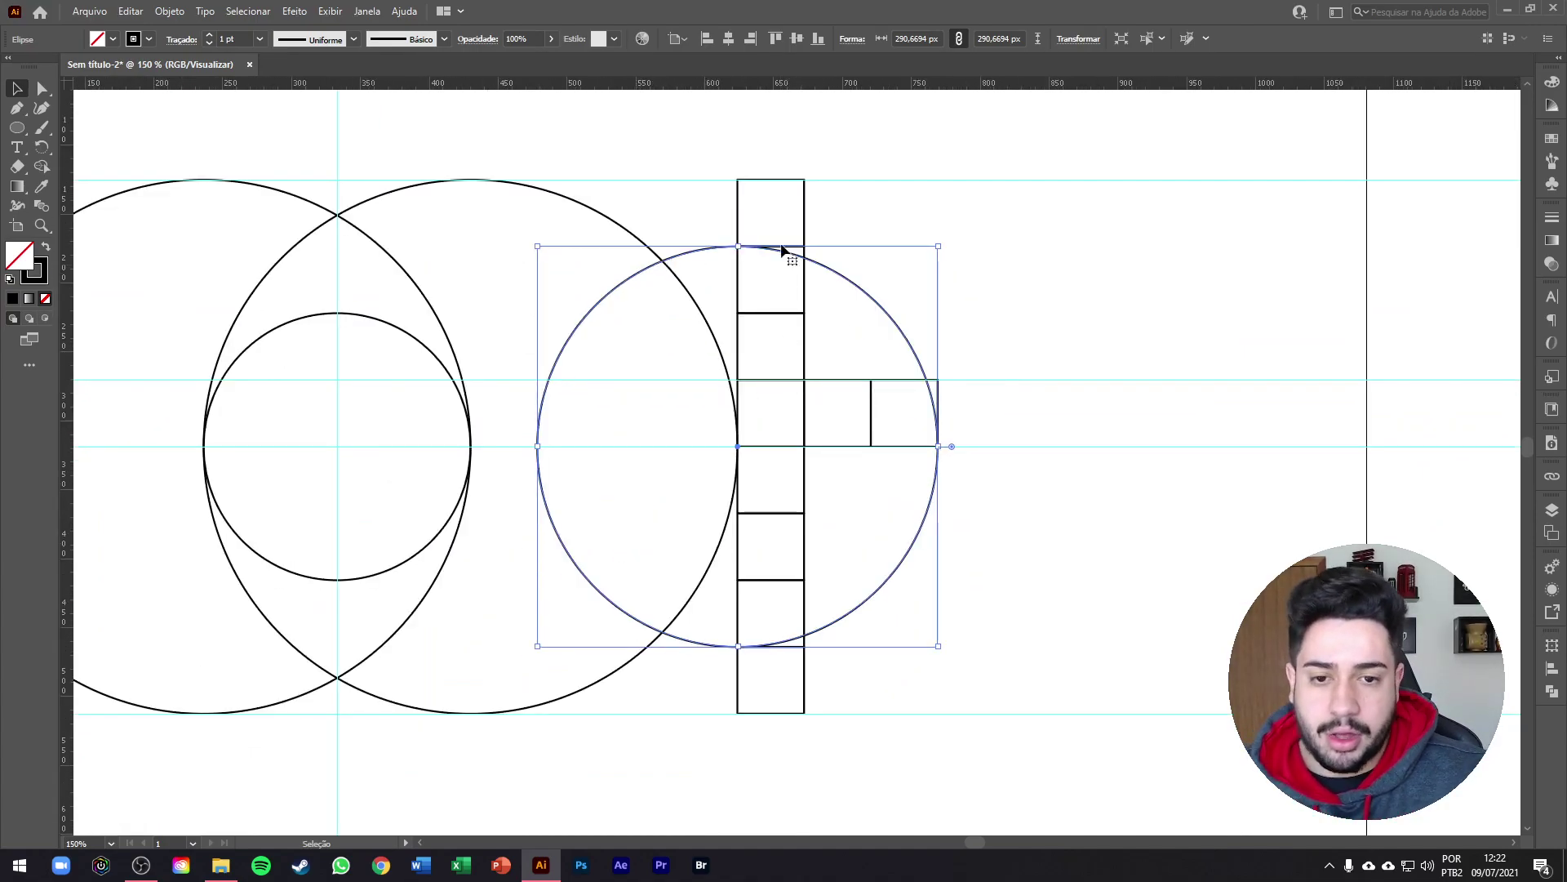
Delete the column's upper three squares and the first square of the row extending from it.
left_click(804, 213)
key("Delete")
left_click(804, 294)
key("Delete")
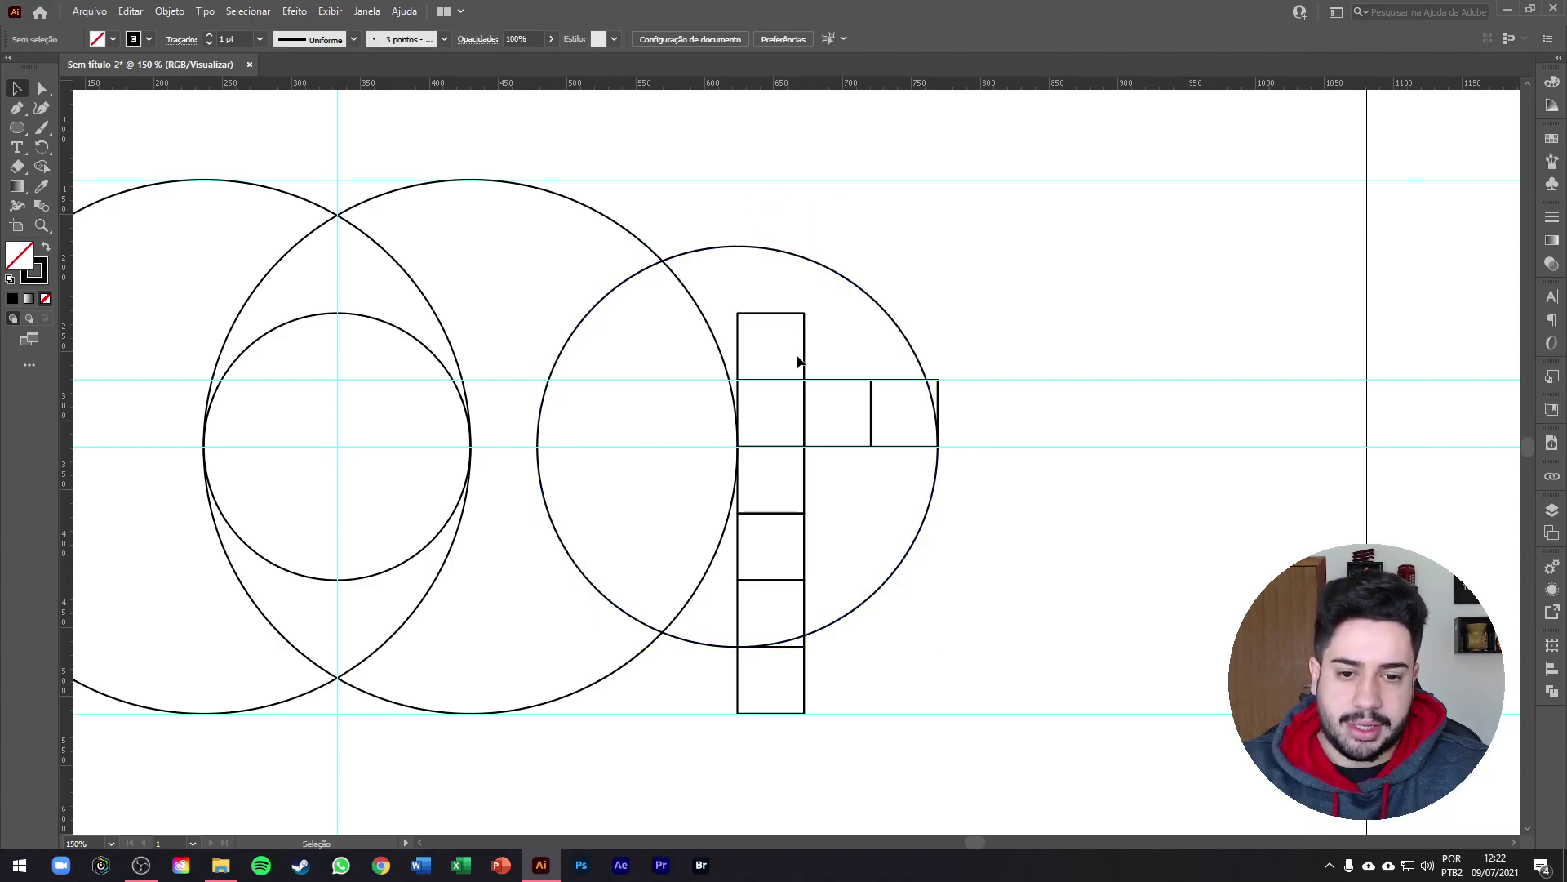
left_click(805, 365)
key("Delete")
left_click(805, 420)
key("Delete")
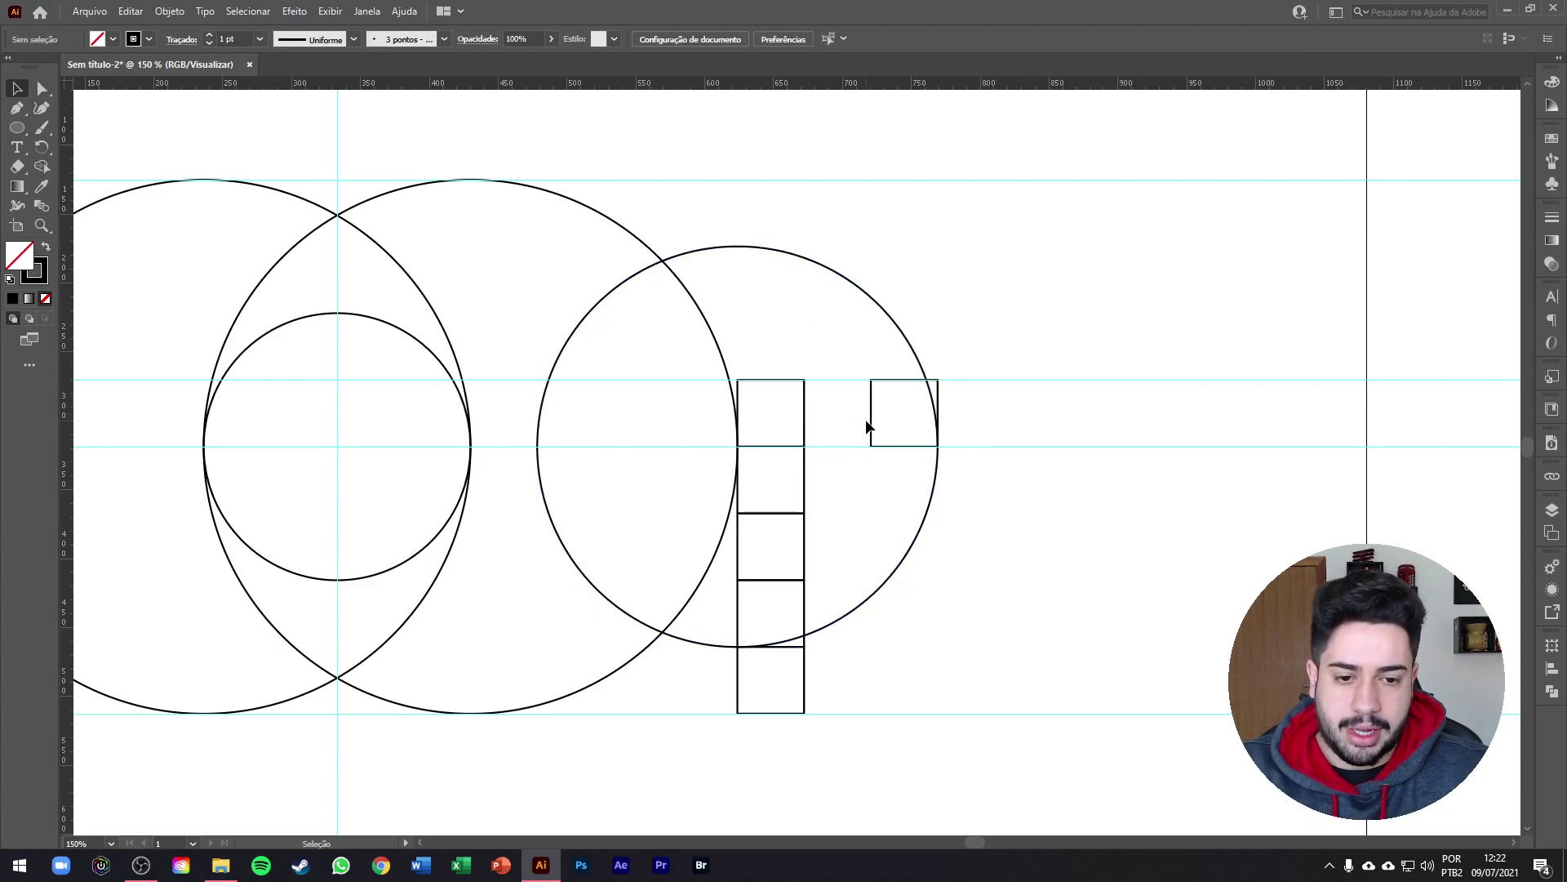
Delete the five remaining squares of the column, keeping only the outermost square of the row.
left_click(805, 417)
key("Delete")
left_click(805, 477)
key("Delete")
left_click(802, 535)
key("Delete")
left_click(805, 614)
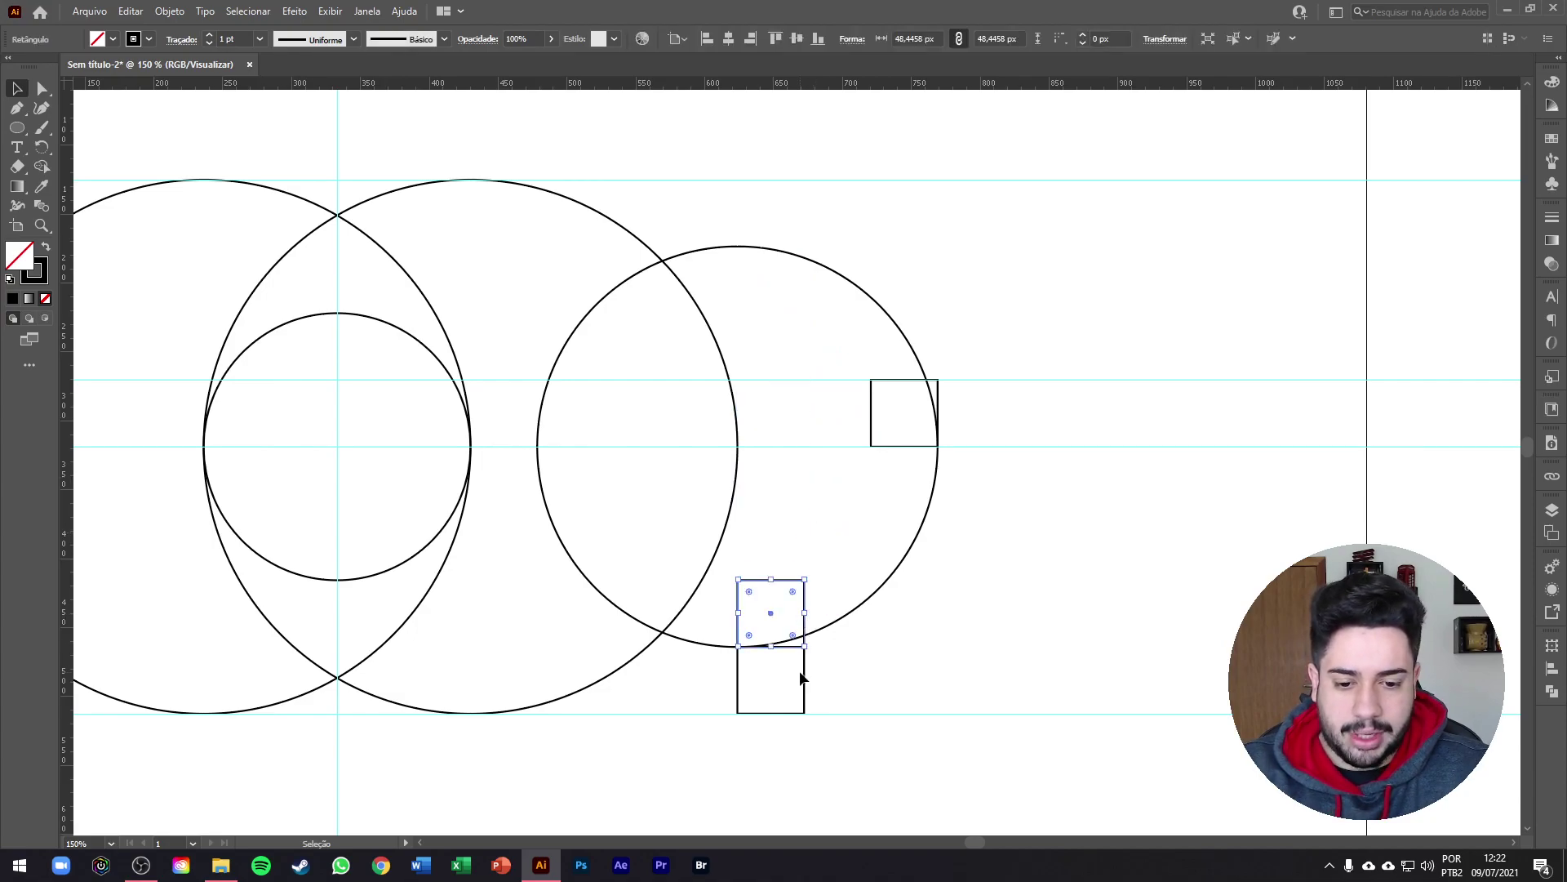
key("Delete")
left_click(805, 679)
key("Delete")
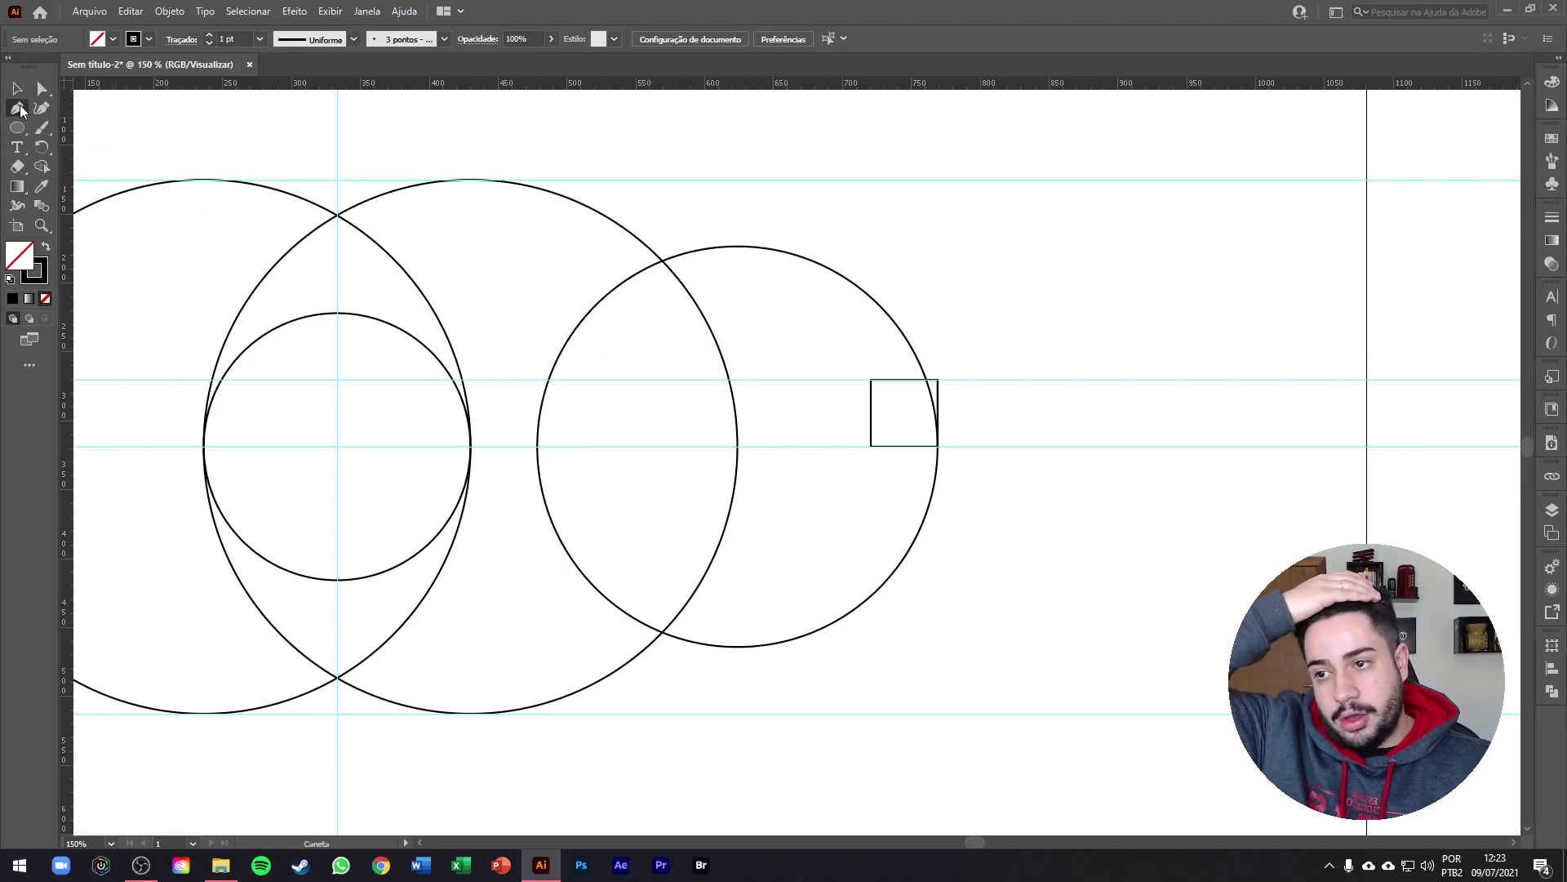
Draw a horizontal line about 215 px long on the guide at Y 270.29 px across the muzzle circle, and delete the last square.
left_click(715, 379)
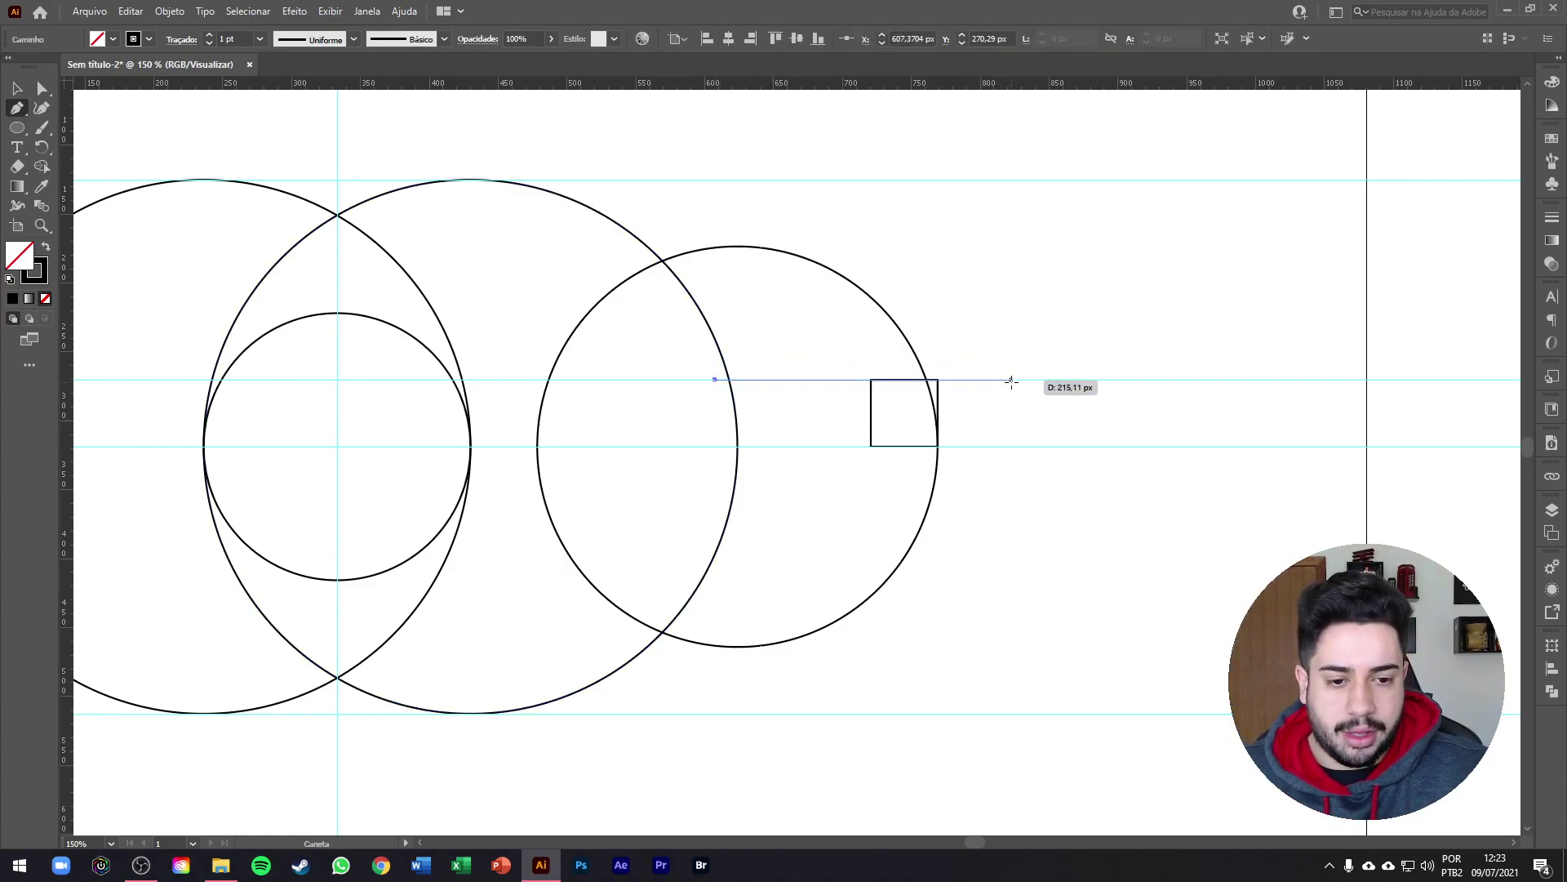
left_click(1011, 381)
left_click(17, 88)
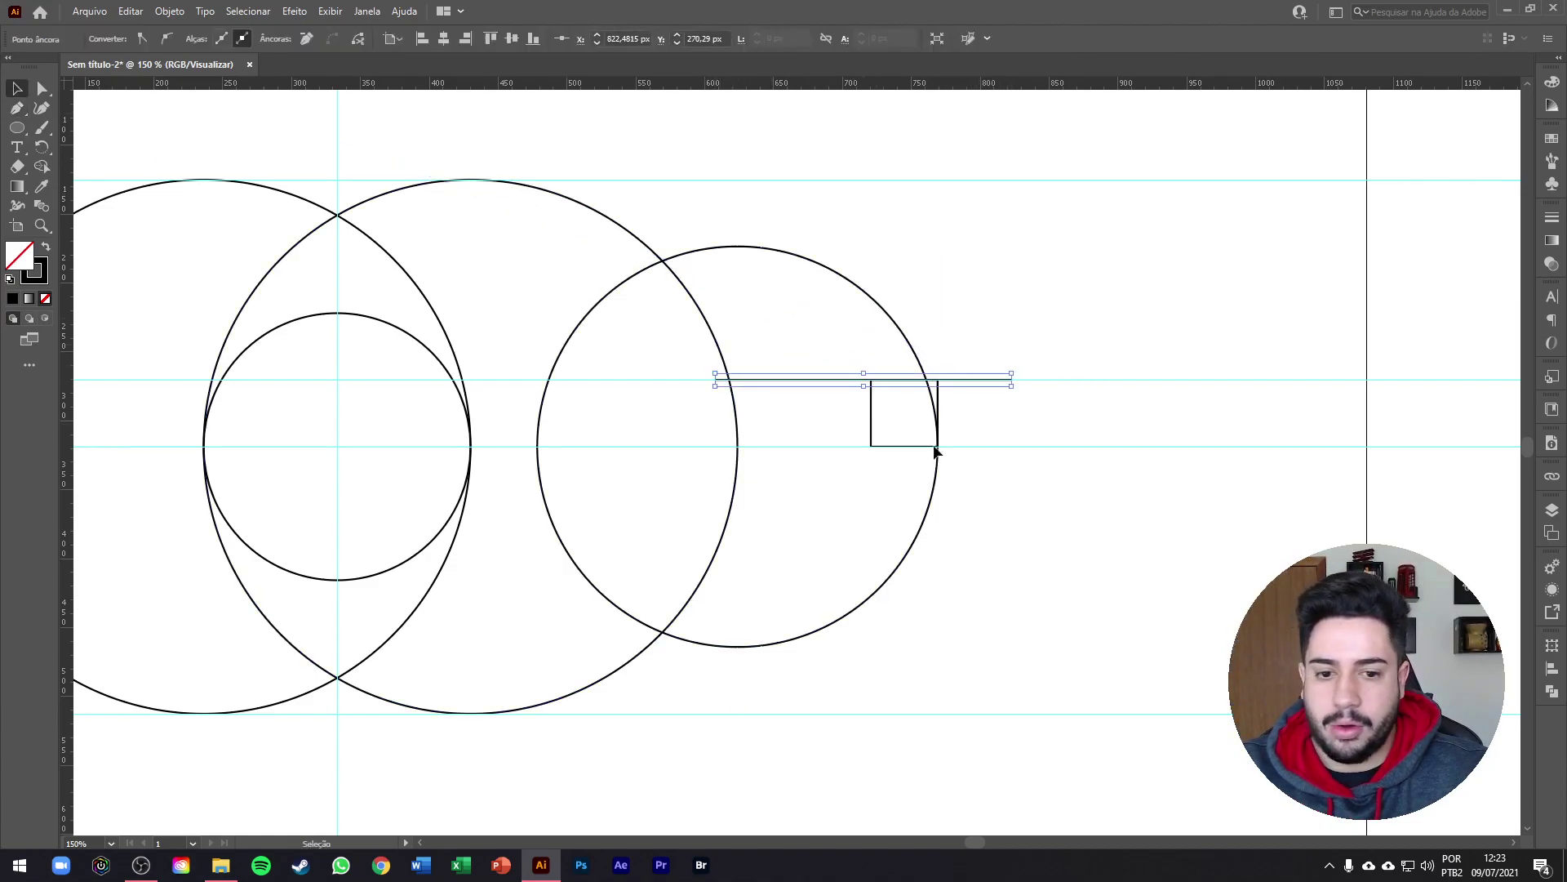
left_click(884, 414)
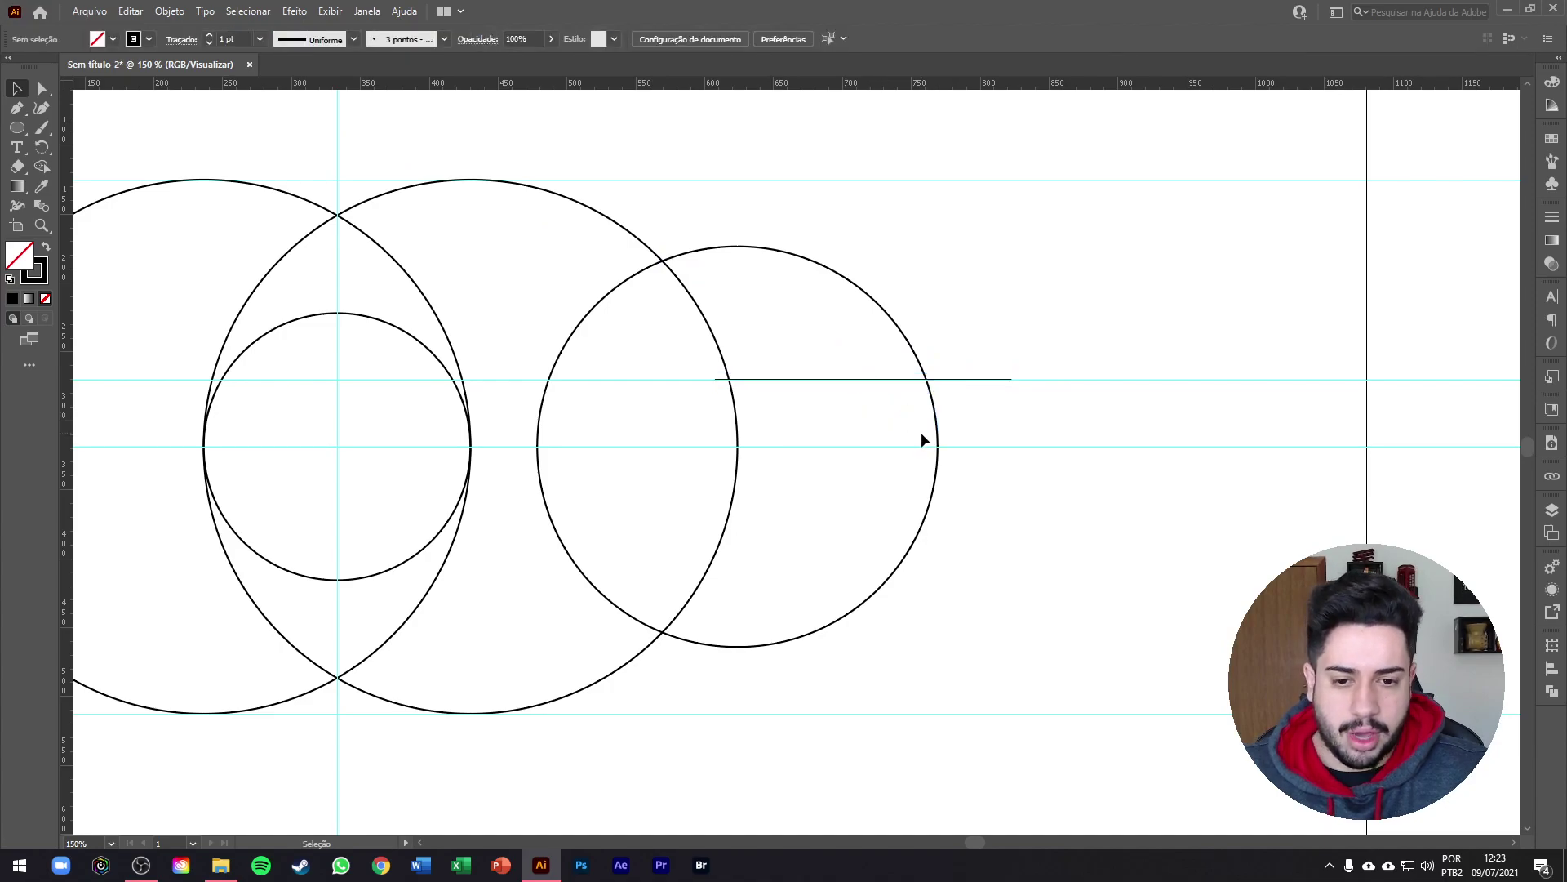
Delete all the horizontal guides and the vertical guide, leaving only the circles and the line.
scroll(885, 406, "down", 2)
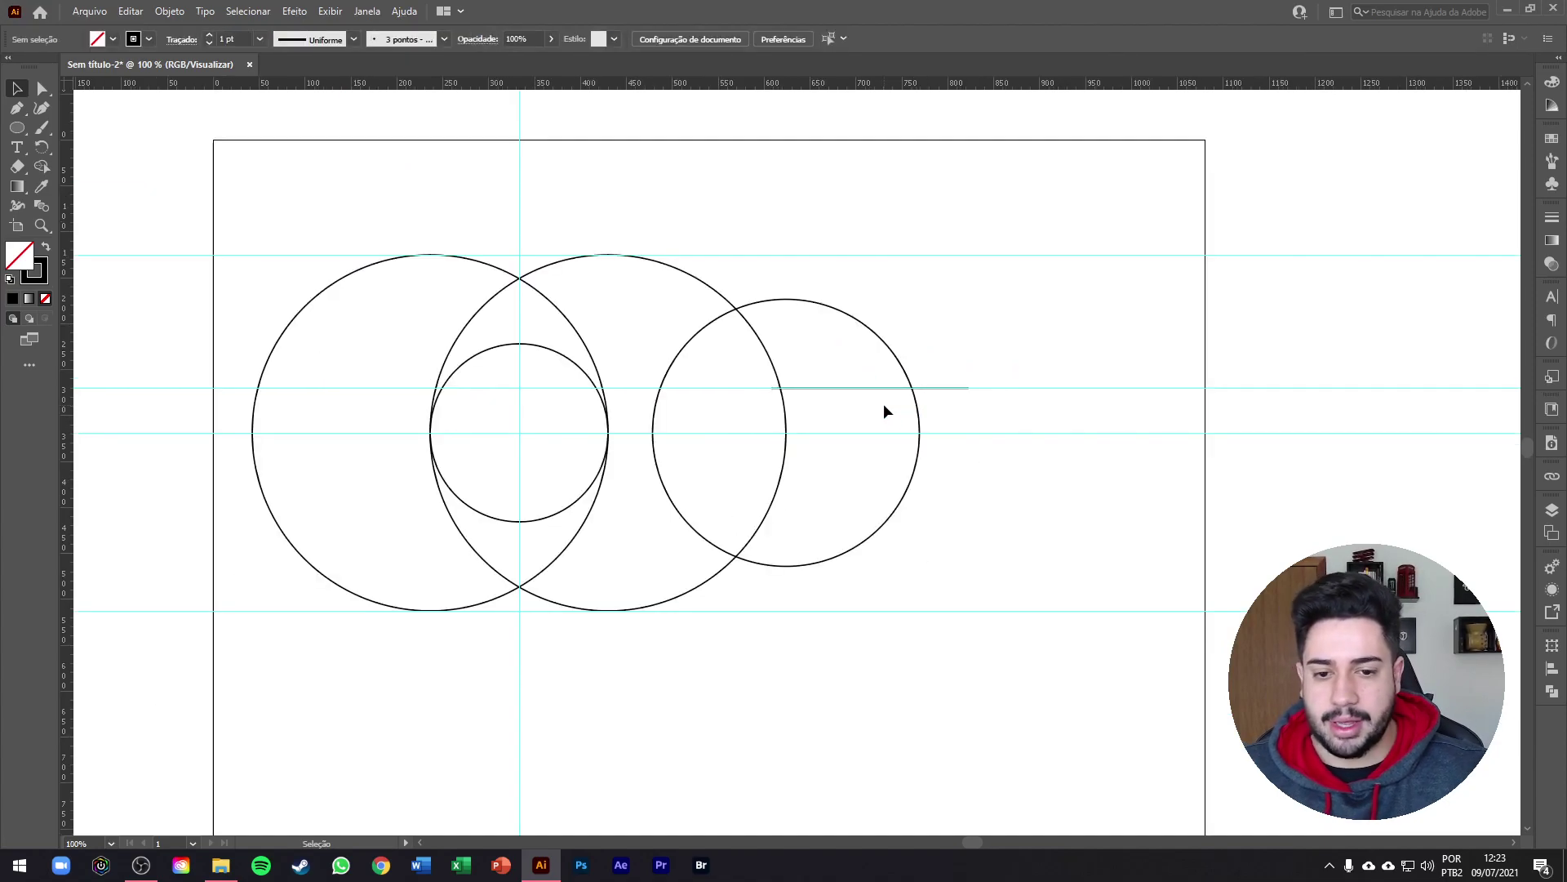
left_click_drag(1207, 725, 1116, 173)
key("Delete")
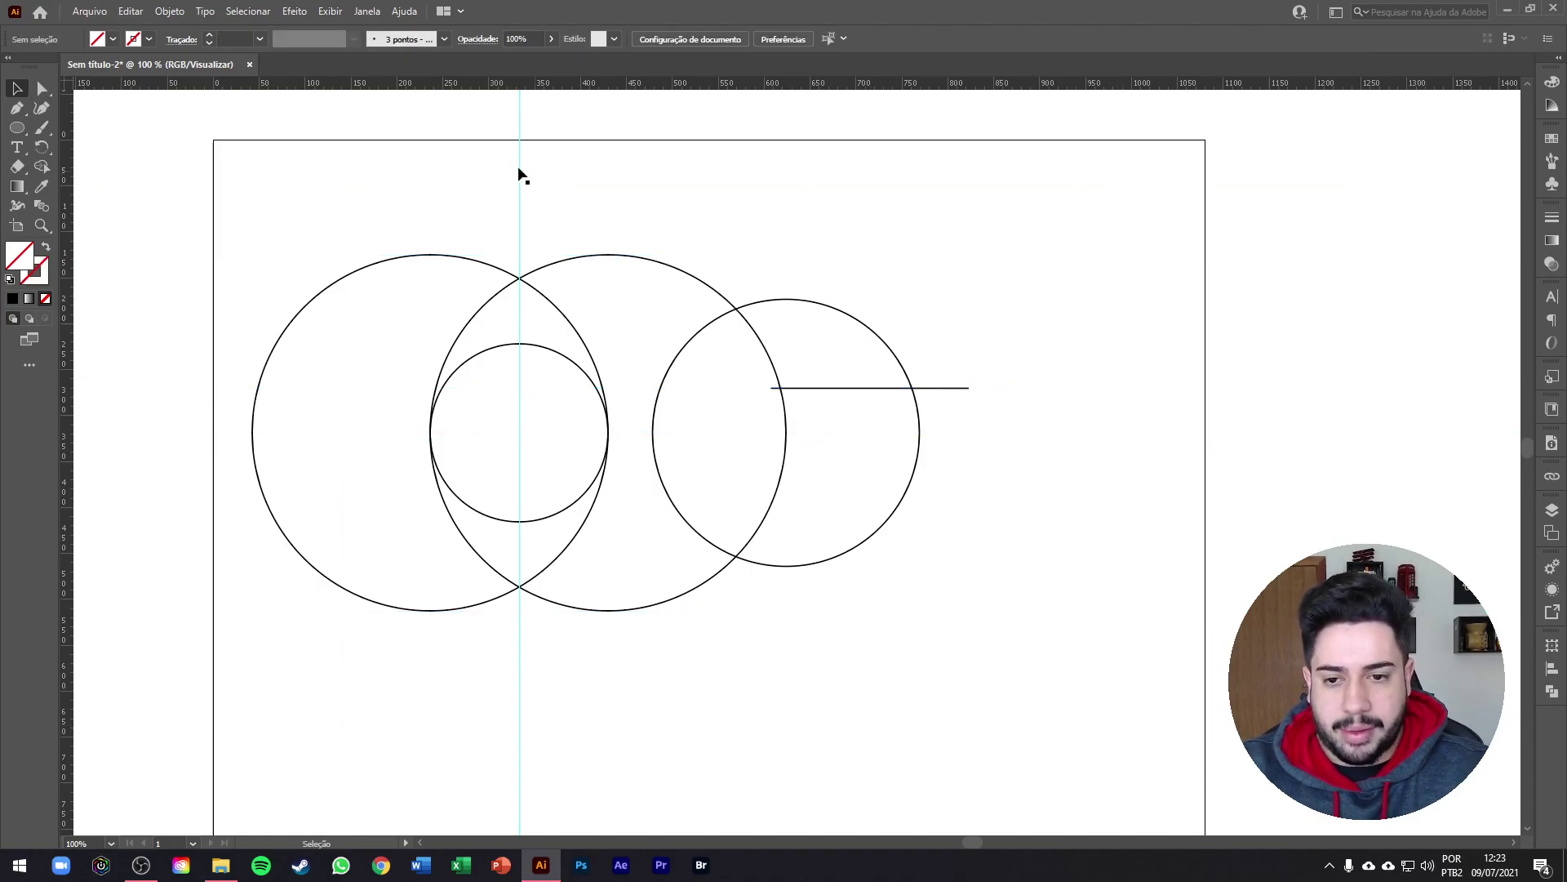
left_click(515, 161)
key("Delete")
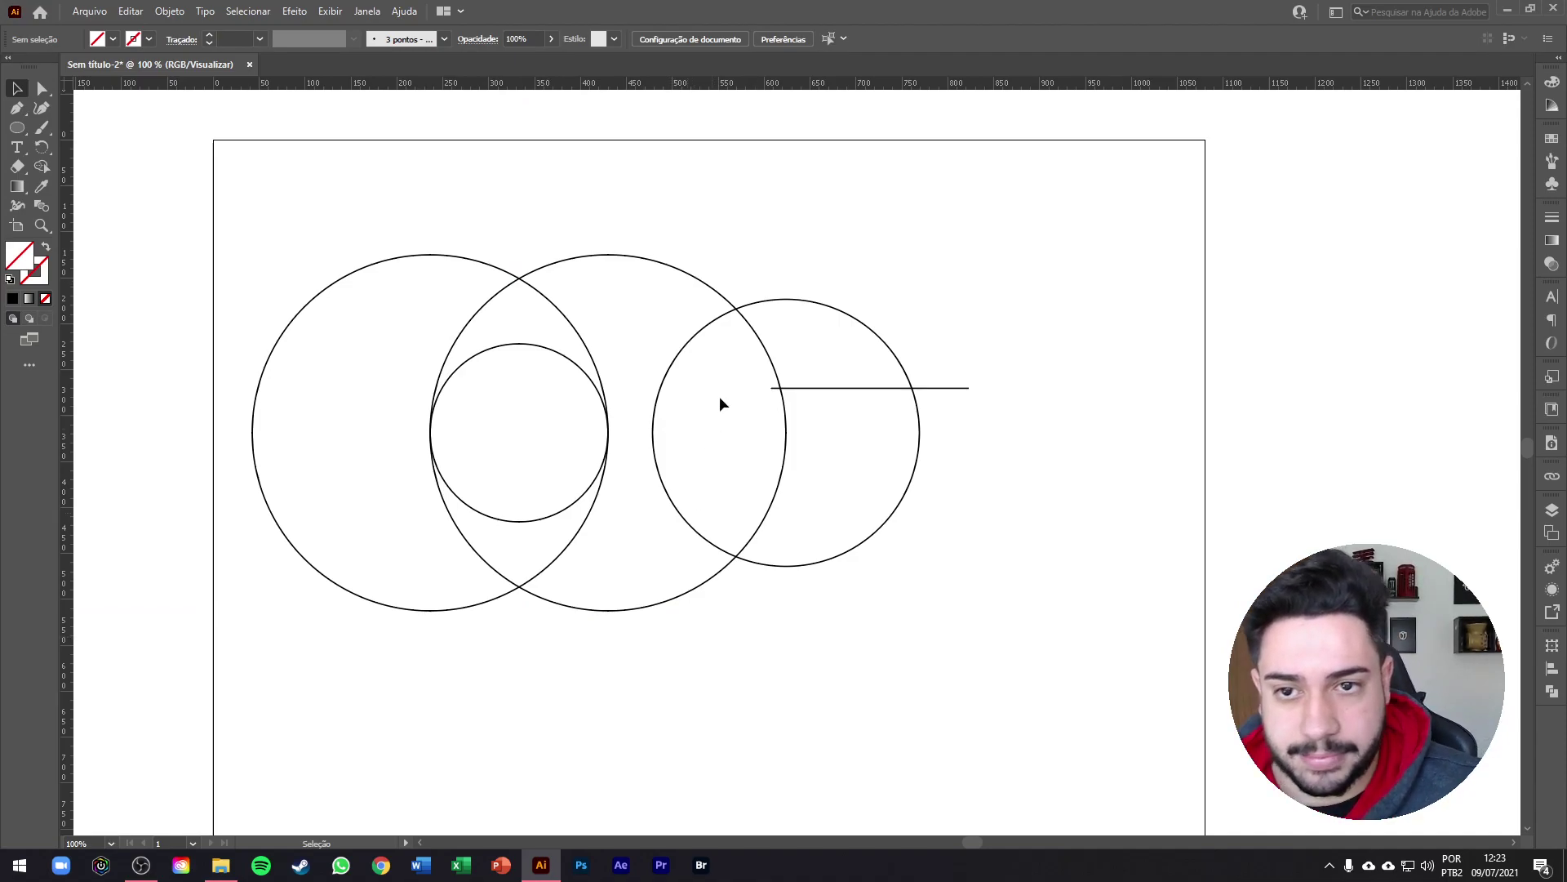
Delete the leftmost anchor point of the first large circle, keeping its right half as an open arc.
left_click(43, 88)
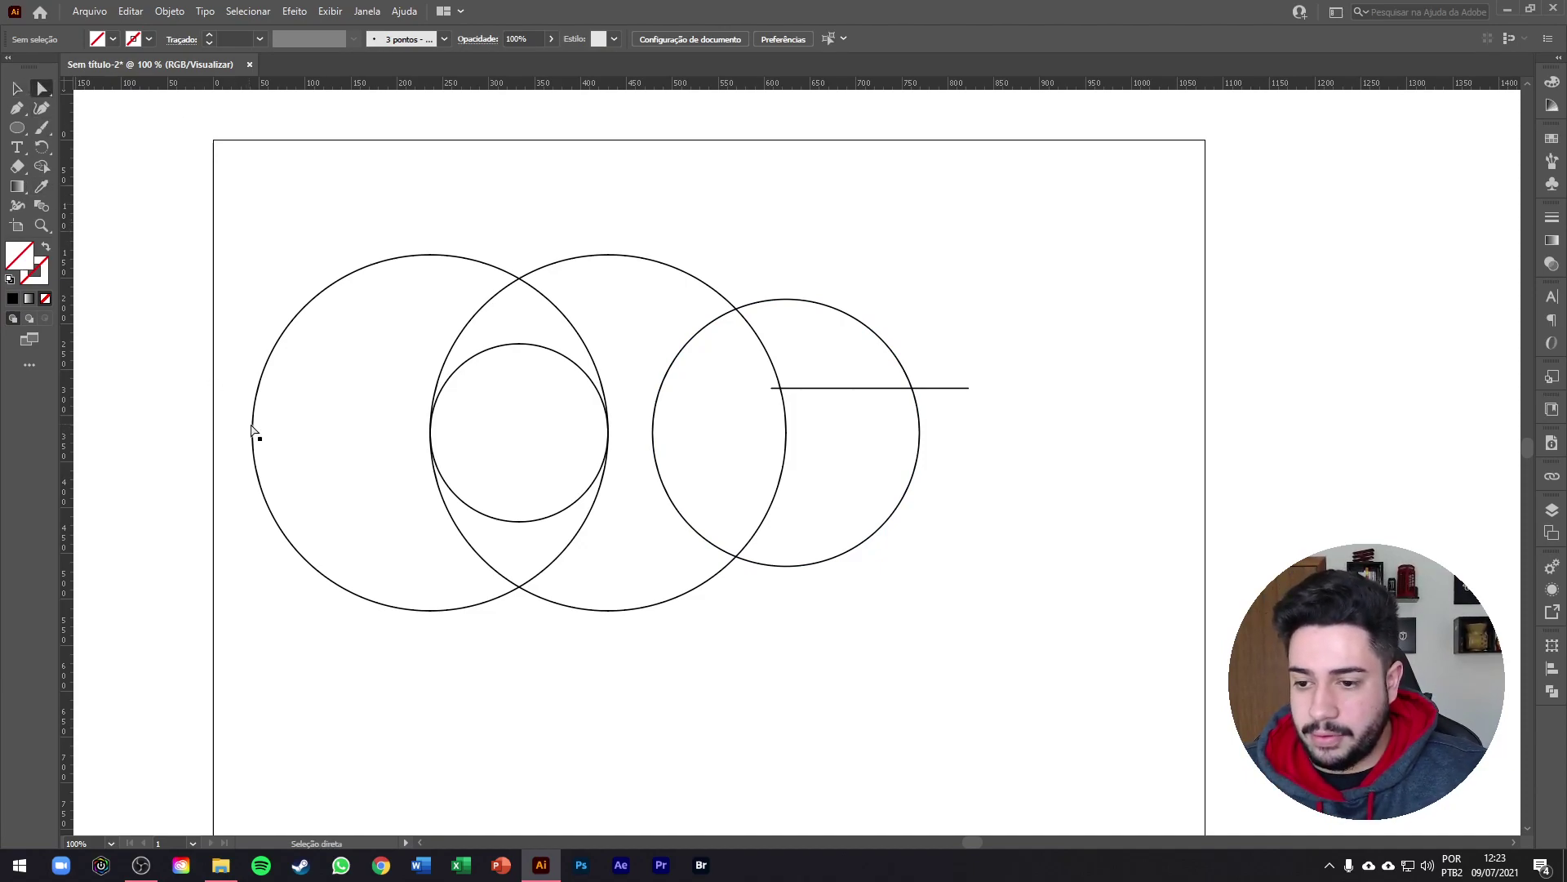
left_click(253, 430)
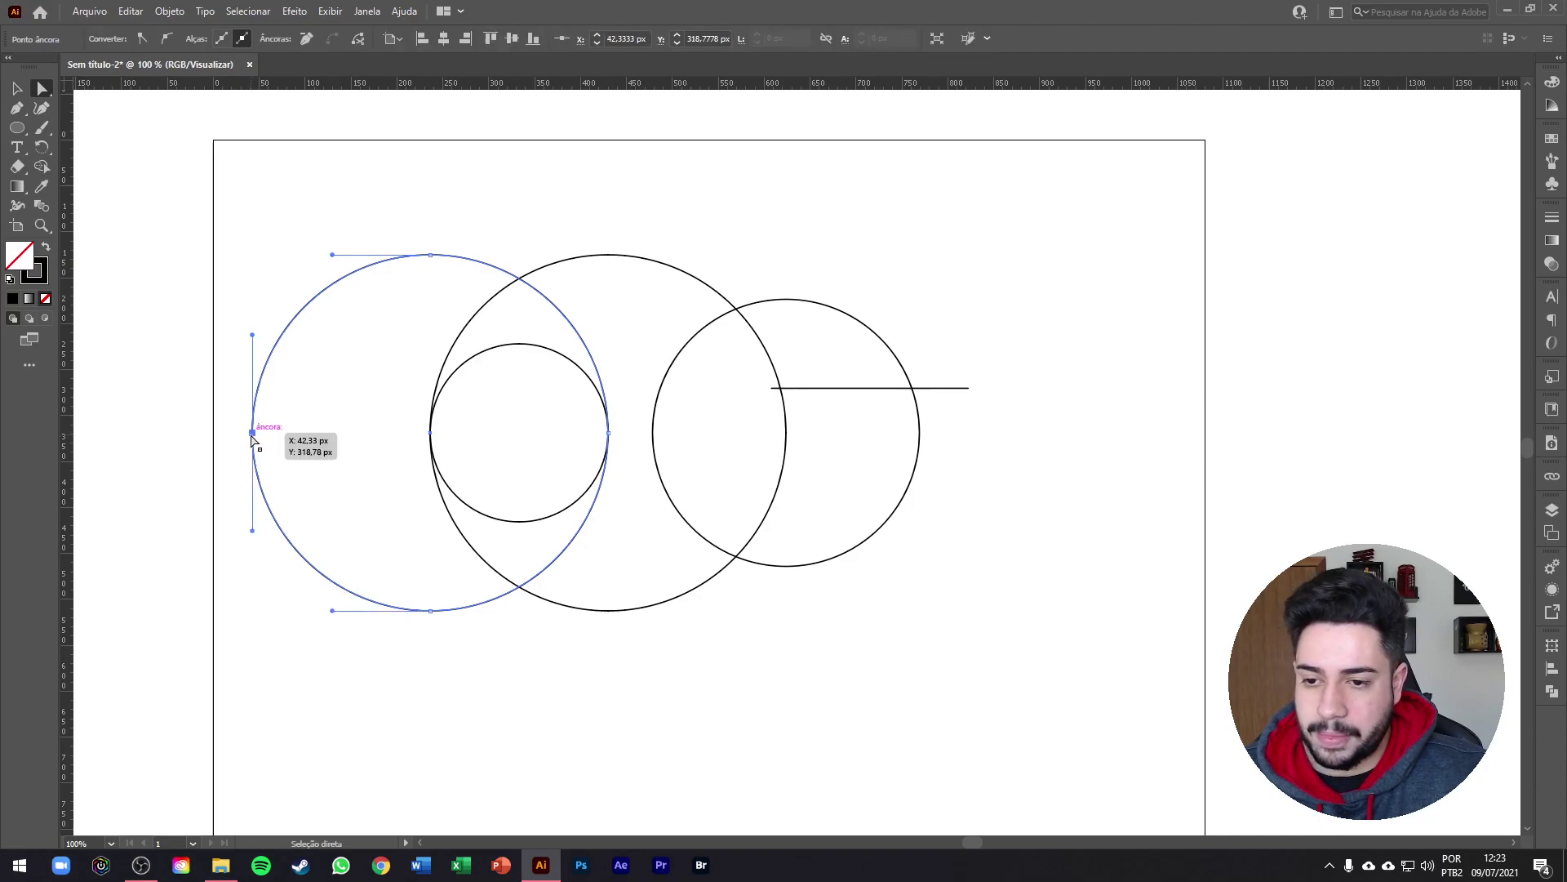
key("Delete")
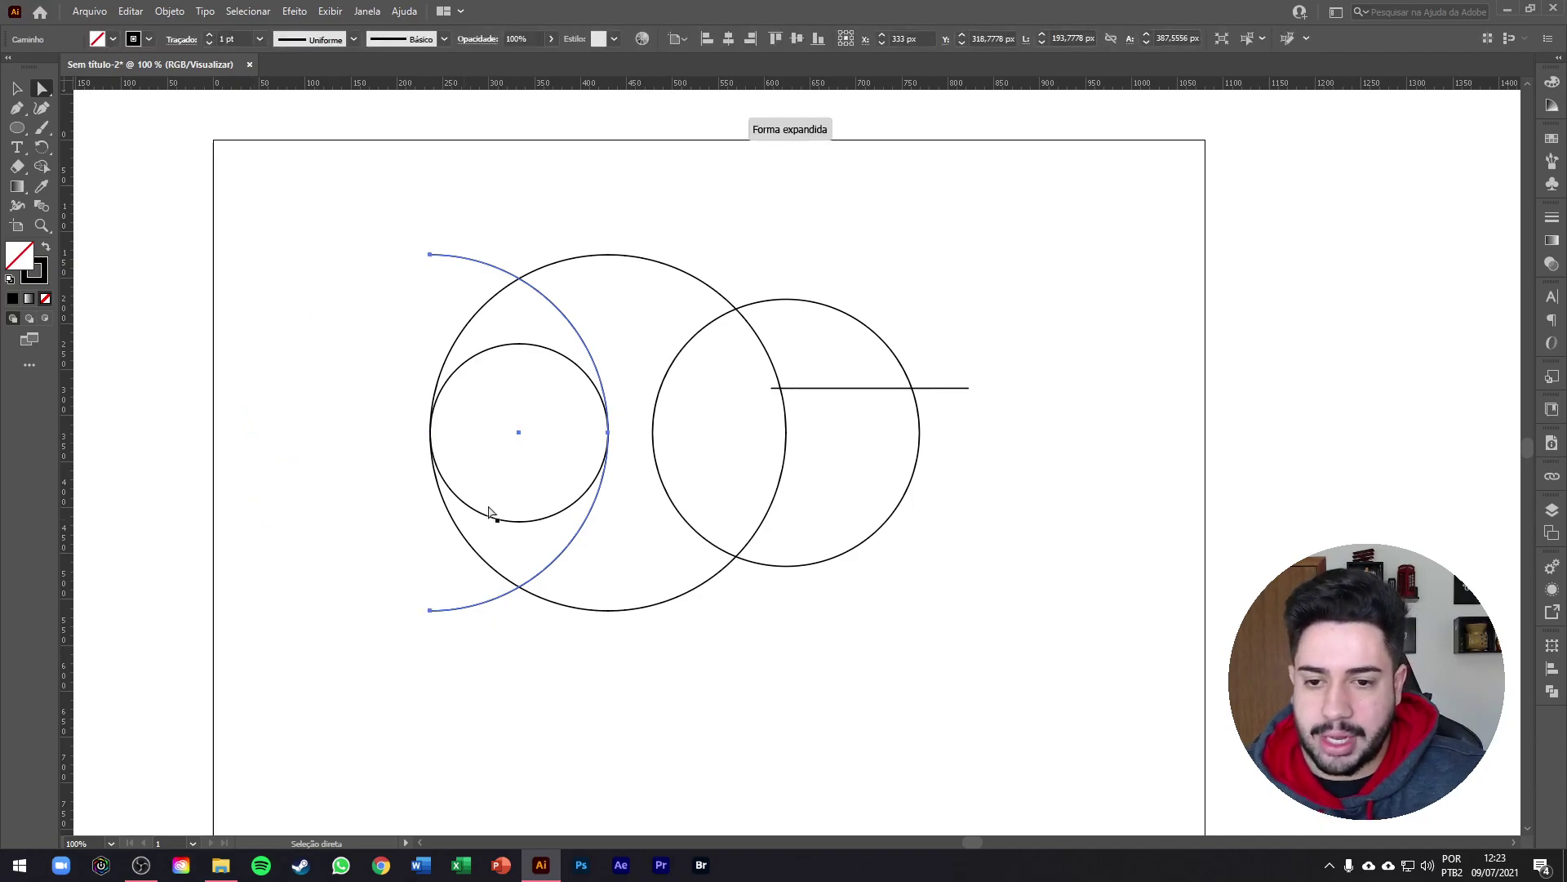
Examine the ear, muzzle and neck curves in the circled dog head and the lighter line sketch, comparing them with the construction.
scroll(660, 460, "down", 2)
scroll(666, 461, "down", 1)
scroll(219, 351, "up", 4)
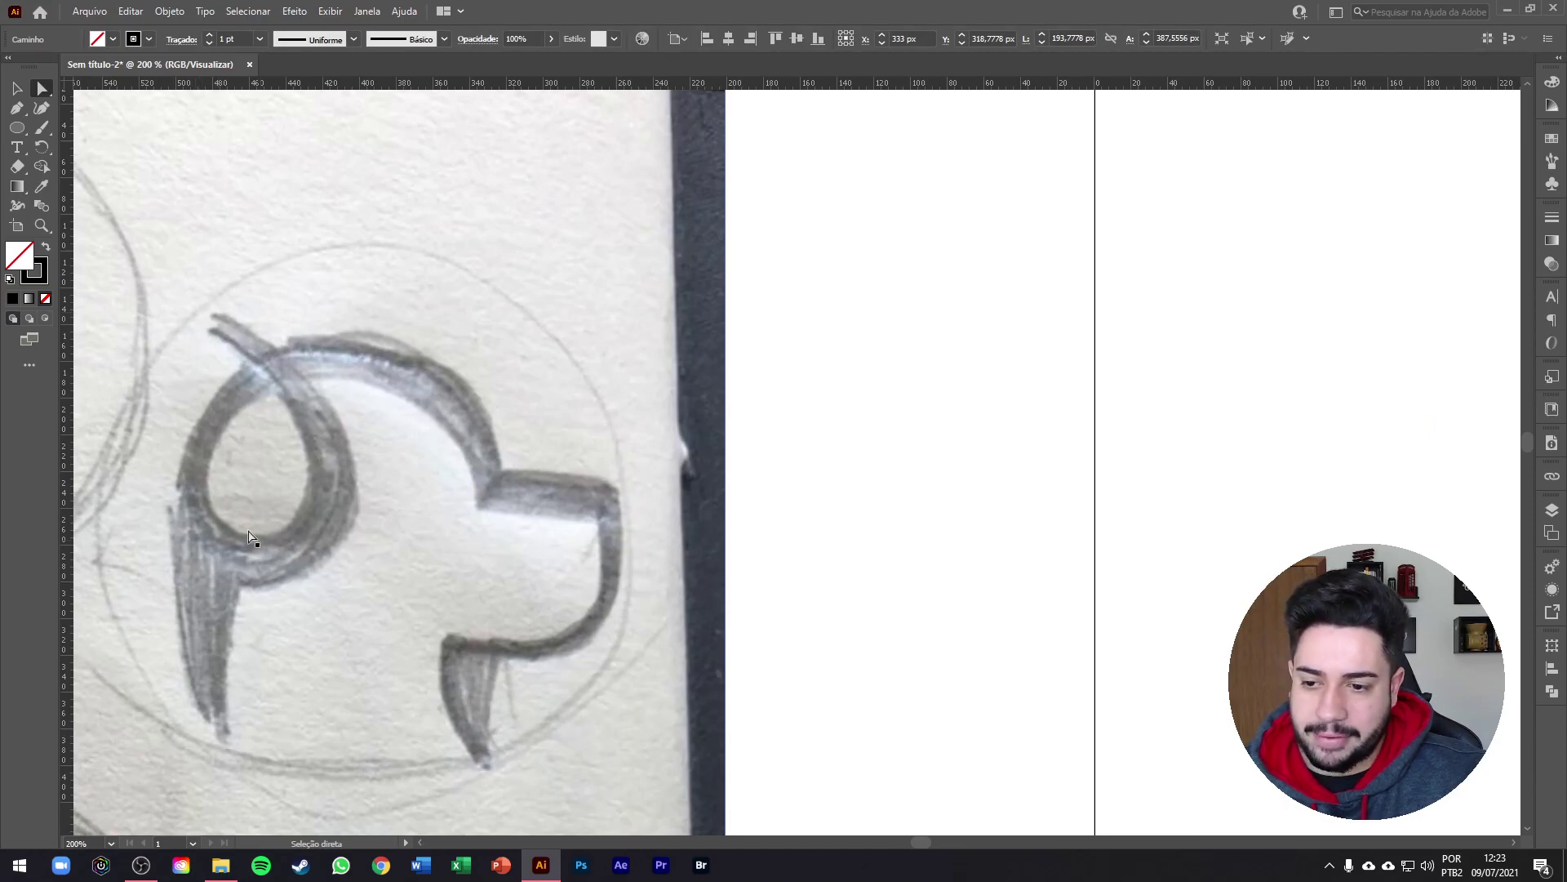
scroll(477, 487, "down", 2)
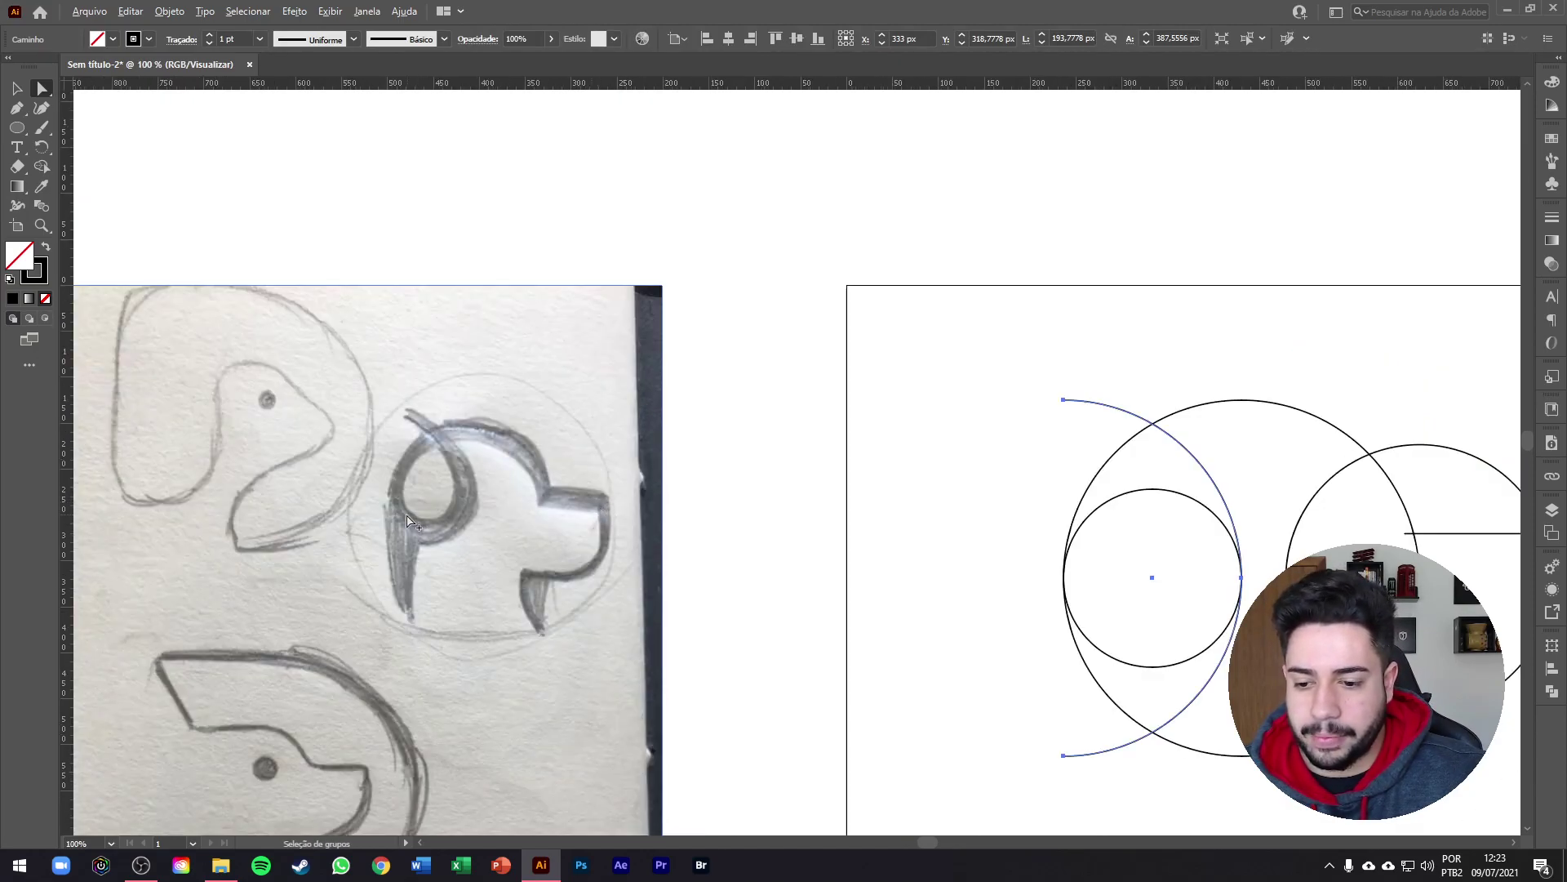
scroll(451, 409, "up", 1)
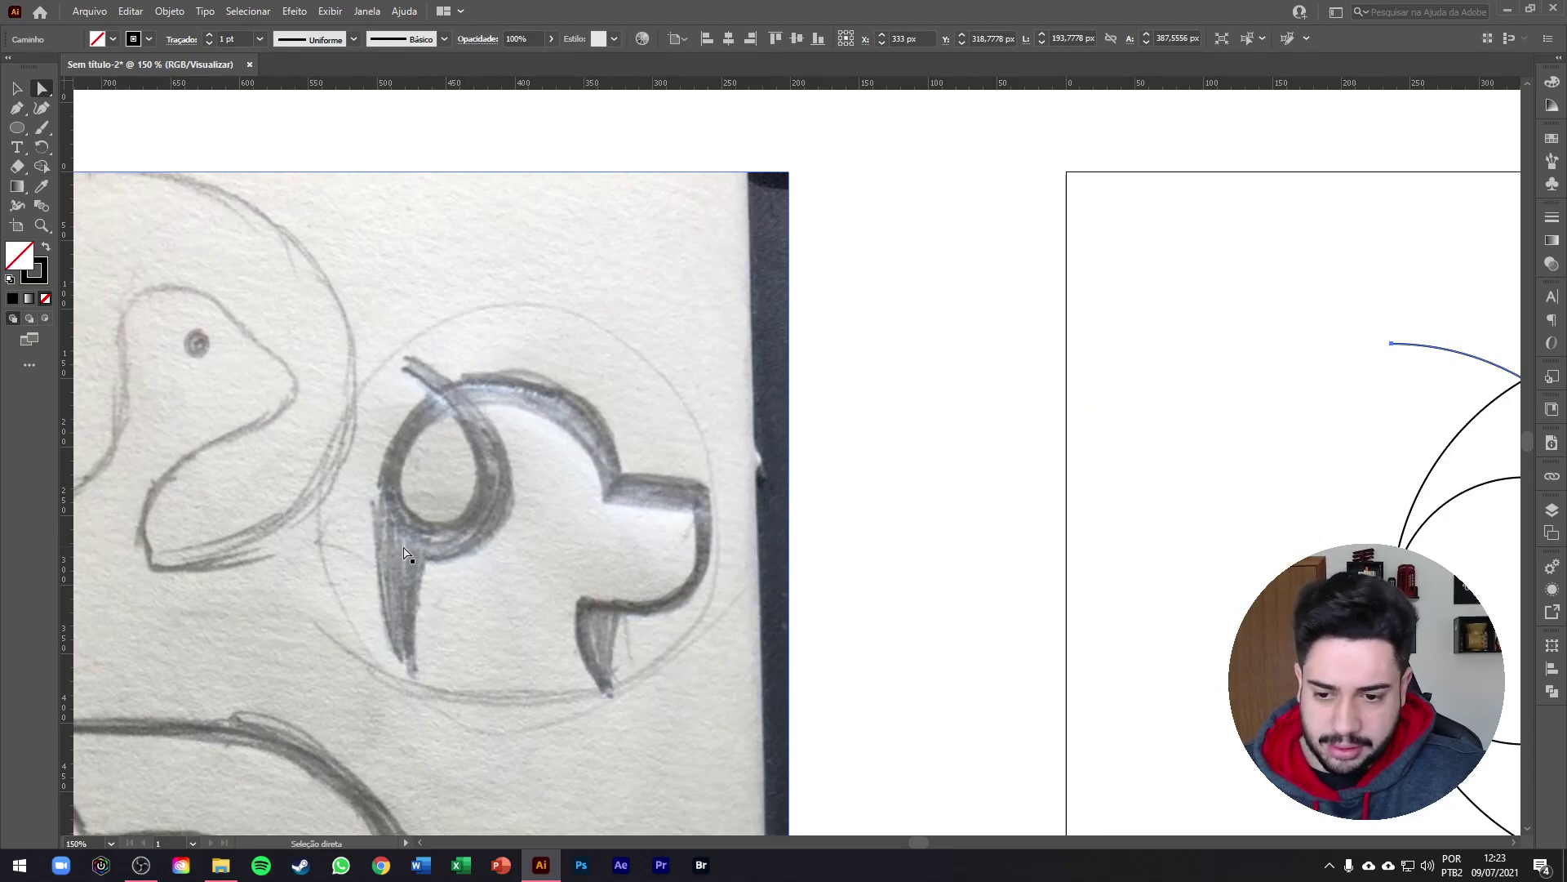
scroll(437, 604, "down", 3)
scroll(514, 500, "up", 3)
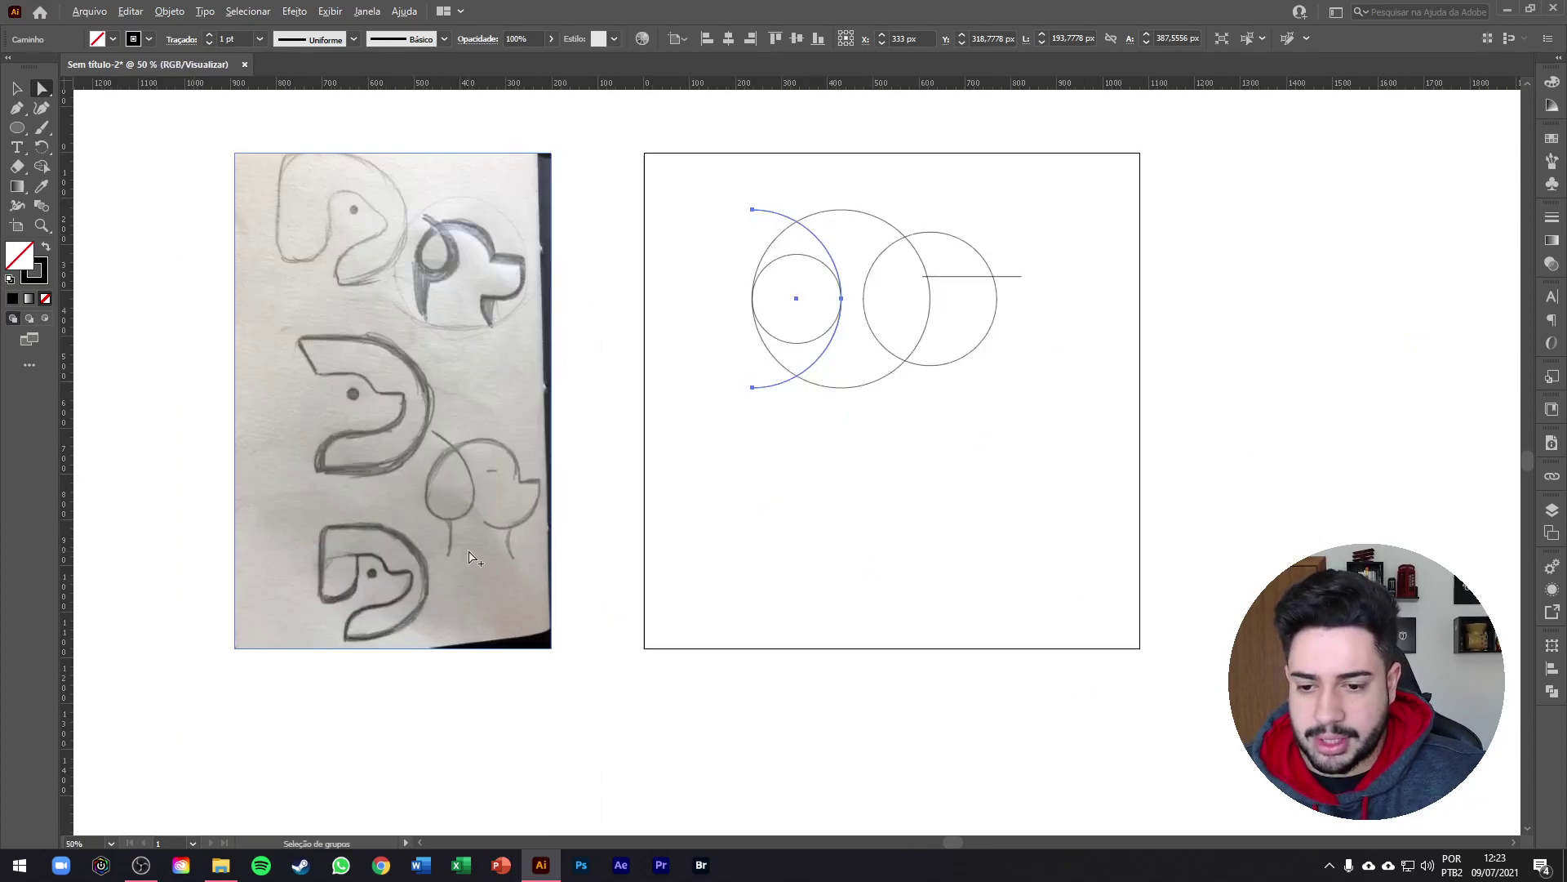
scroll(510, 498, "up", 2)
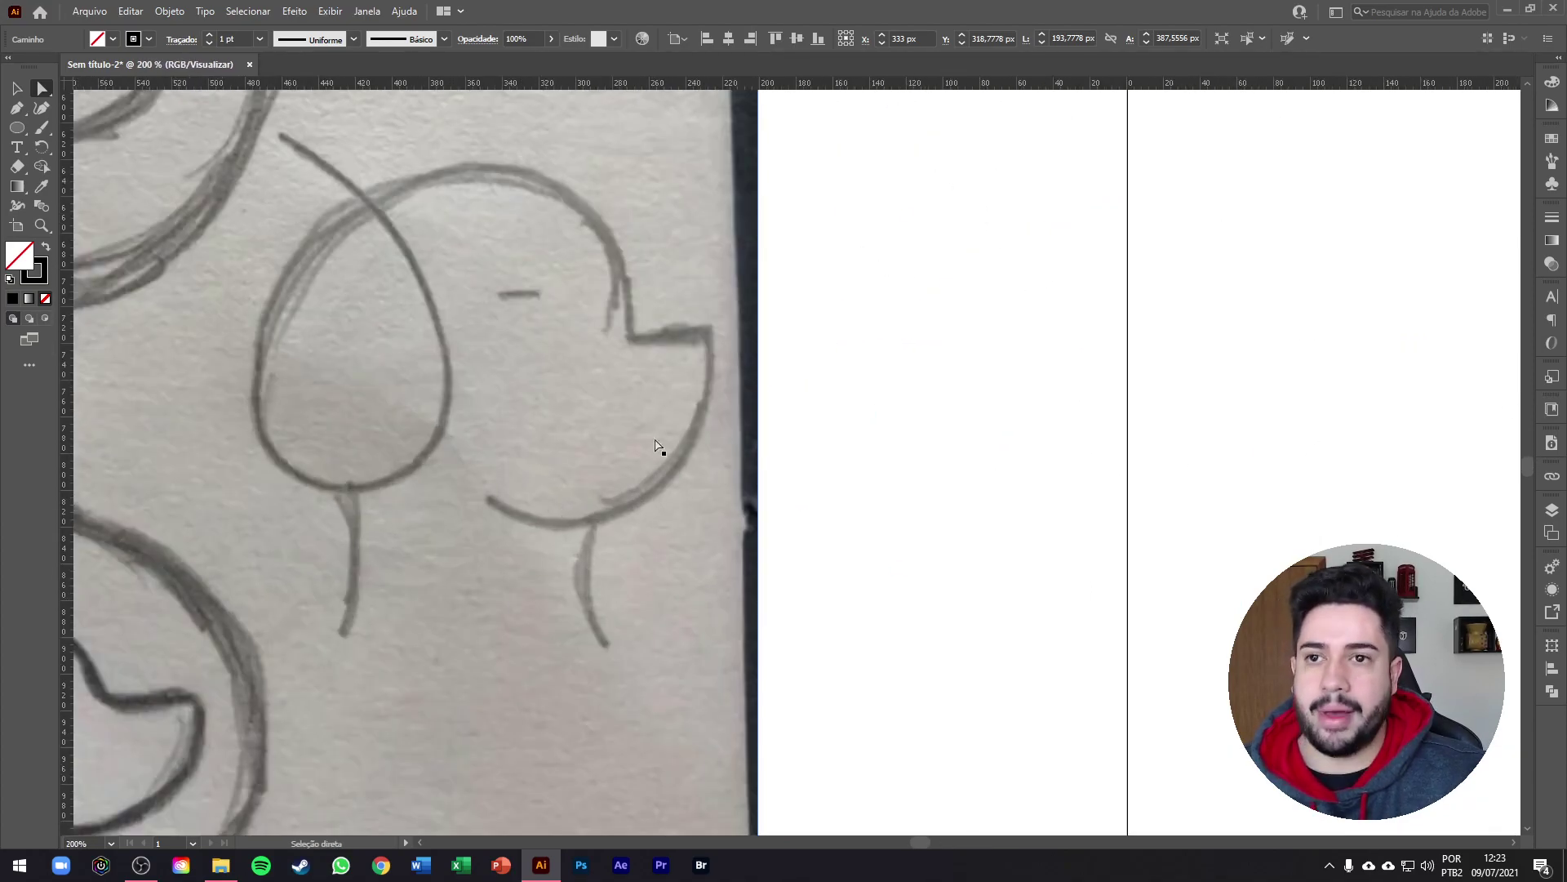
scroll(359, 304, "down", 3)
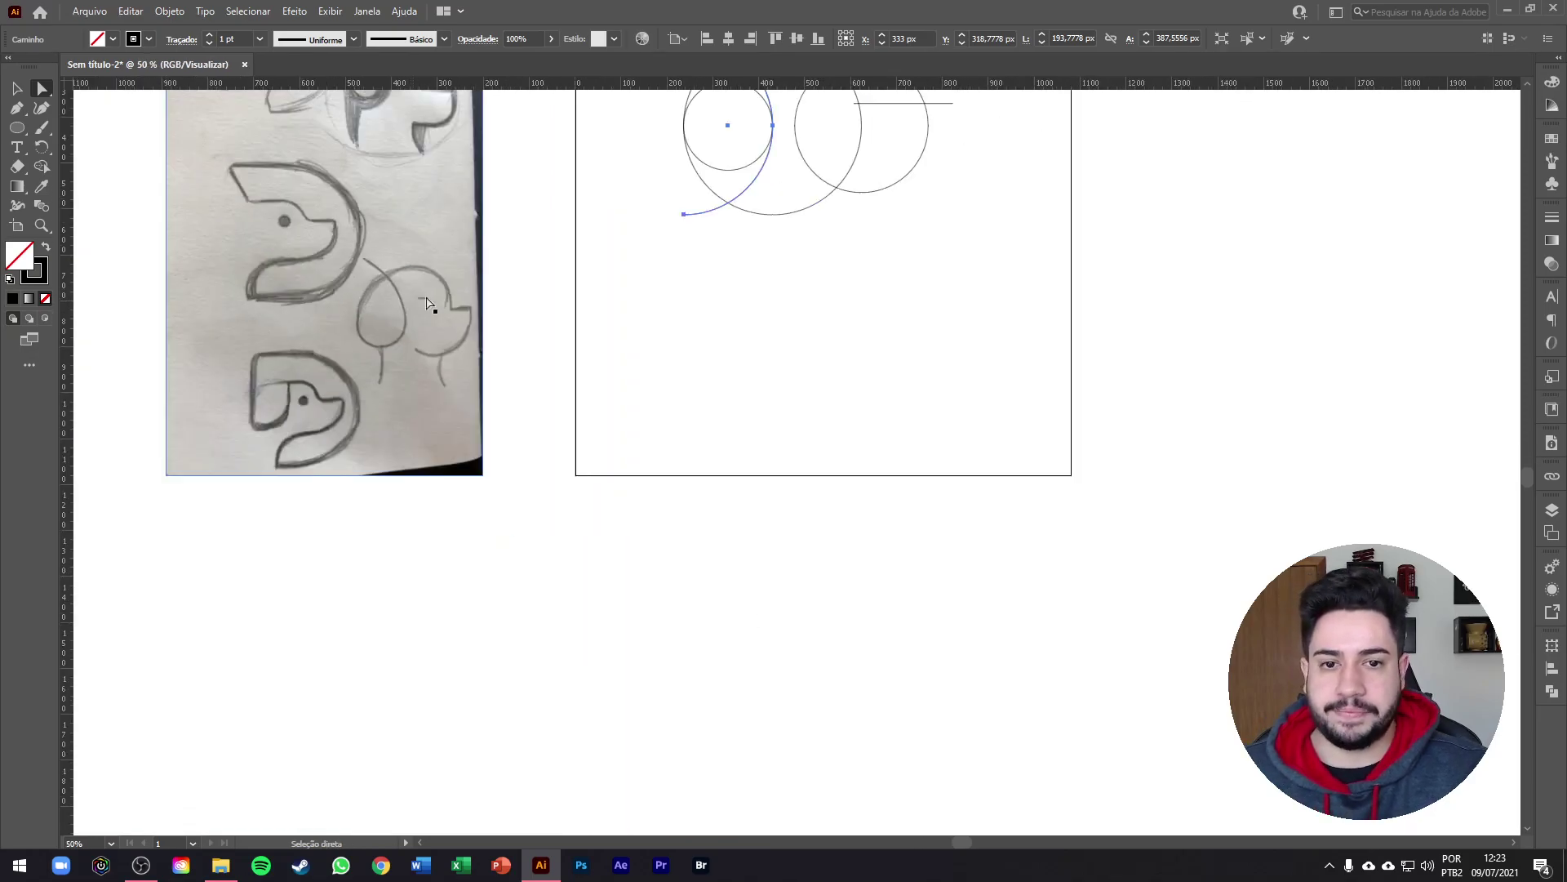
scroll(808, 416, "up", 1)
scroll(808, 123, "up", 2)
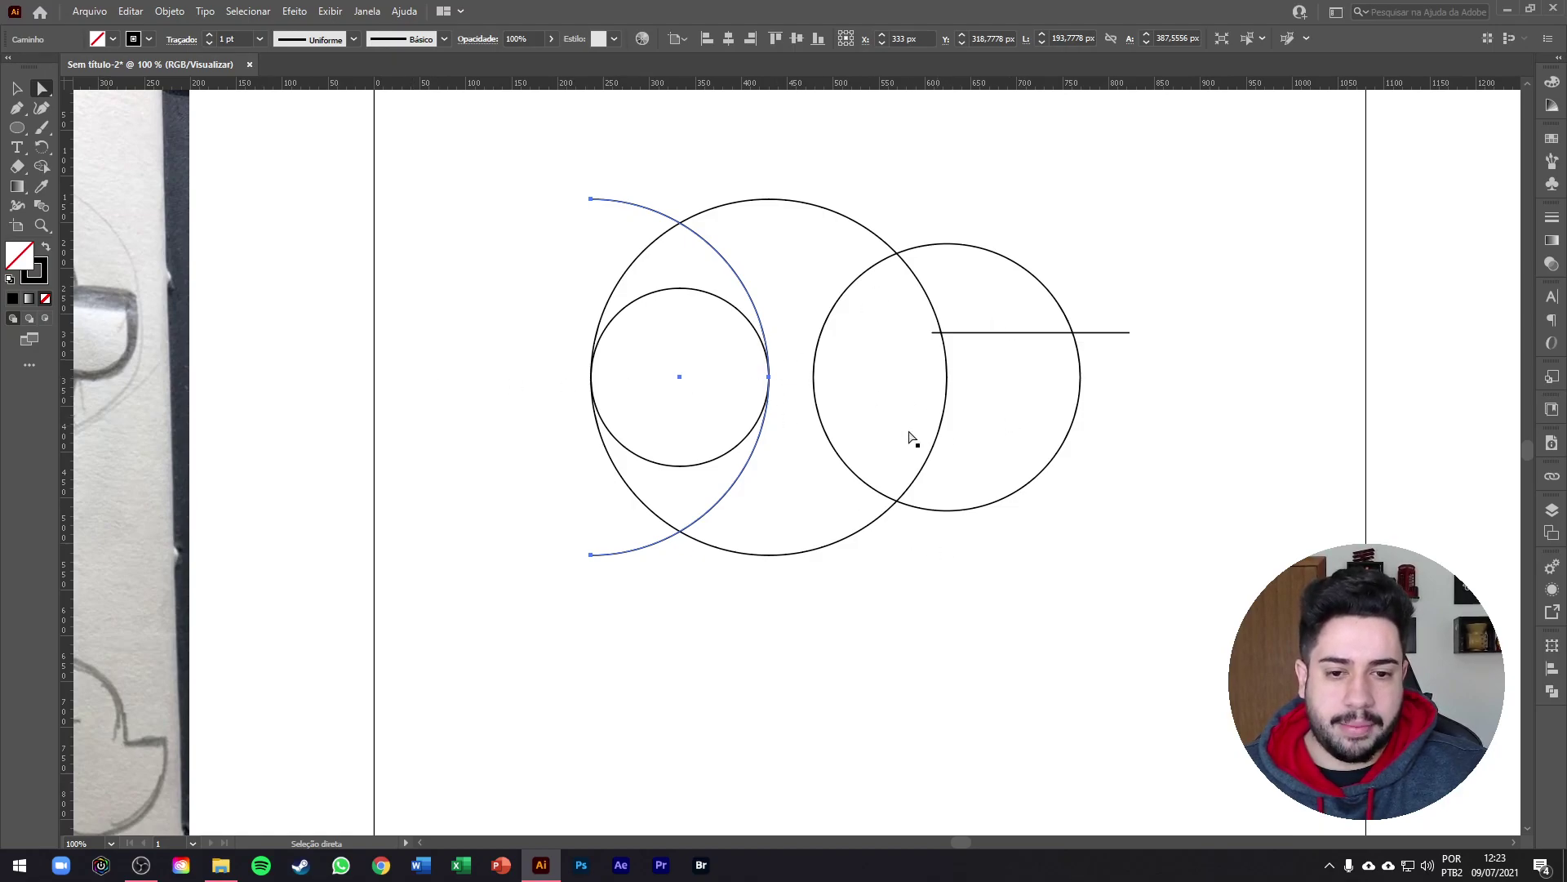
Delete the bottom anchor points of the open arc and the large circle, leaving a quarter arc and an upper semicircle.
left_click(591, 554)
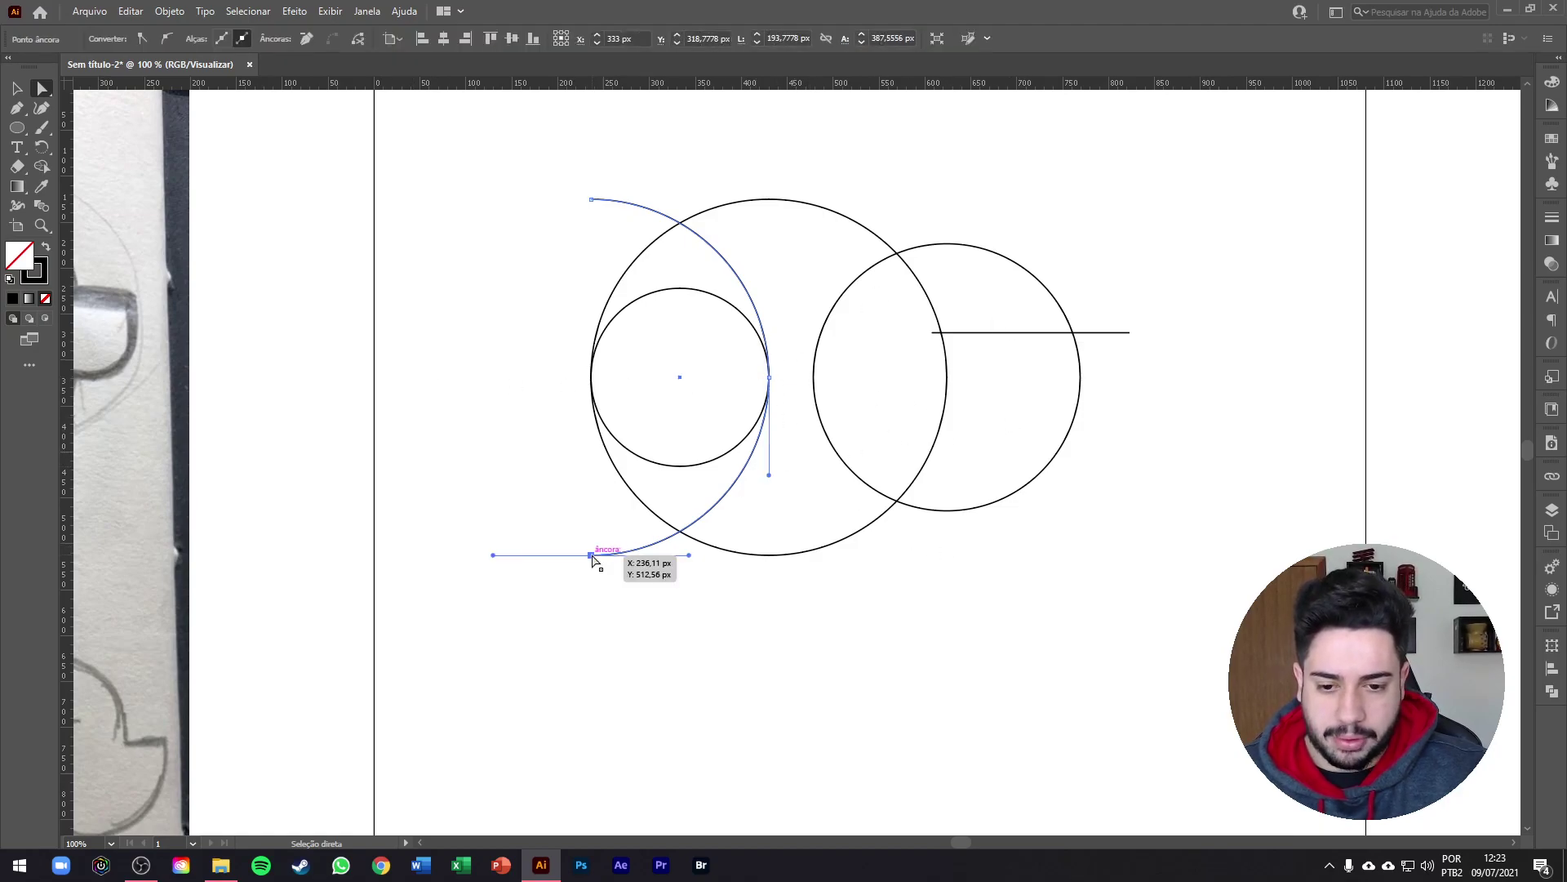
key("Delete")
left_click(758, 564)
left_click(770, 558)
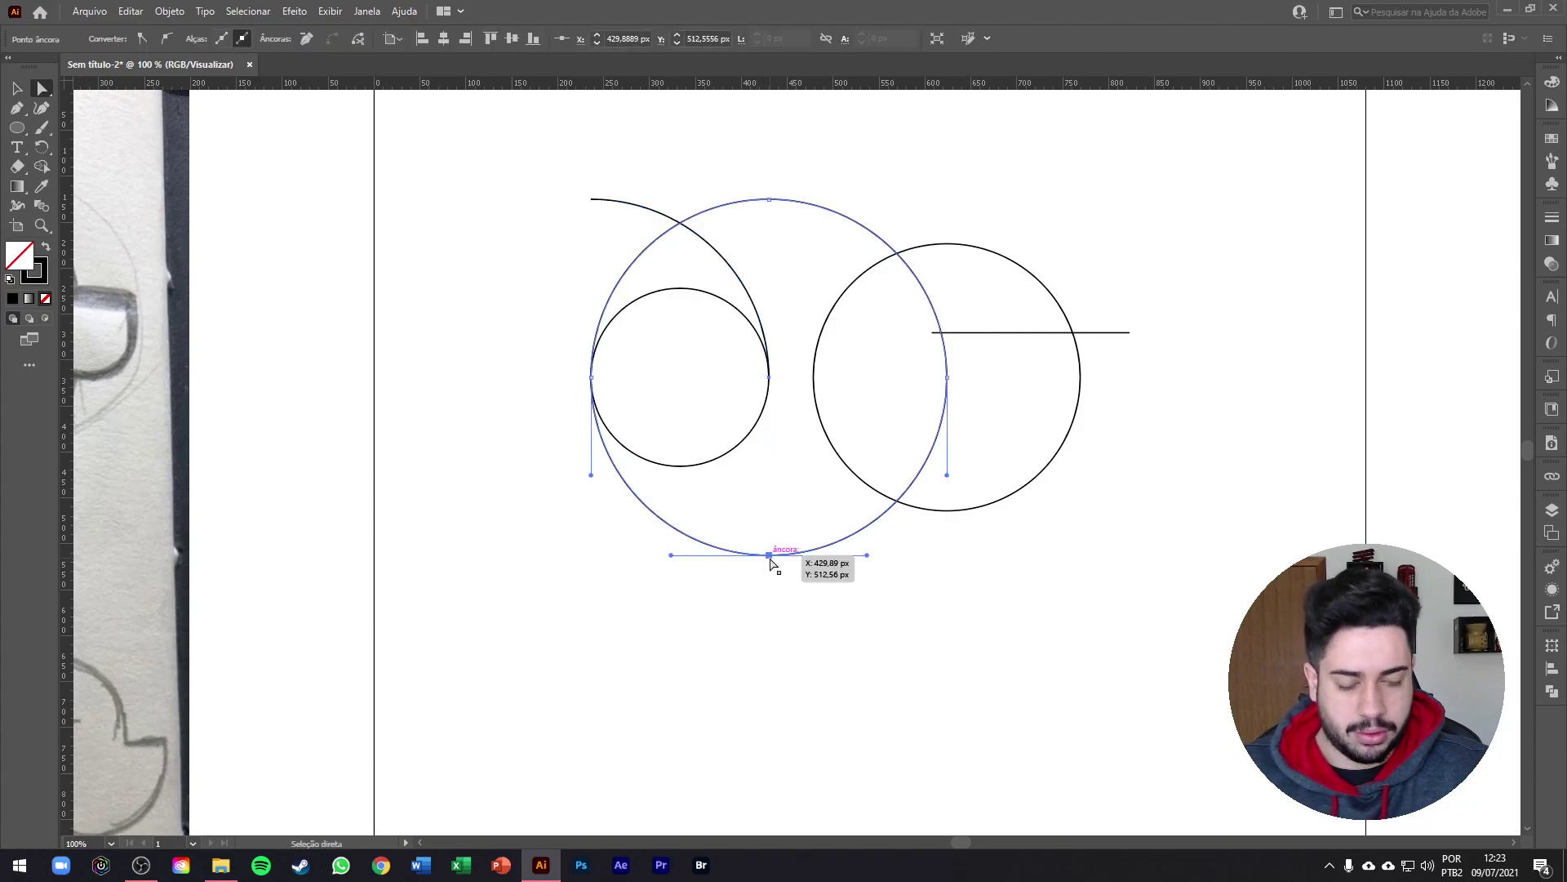
key("Delete")
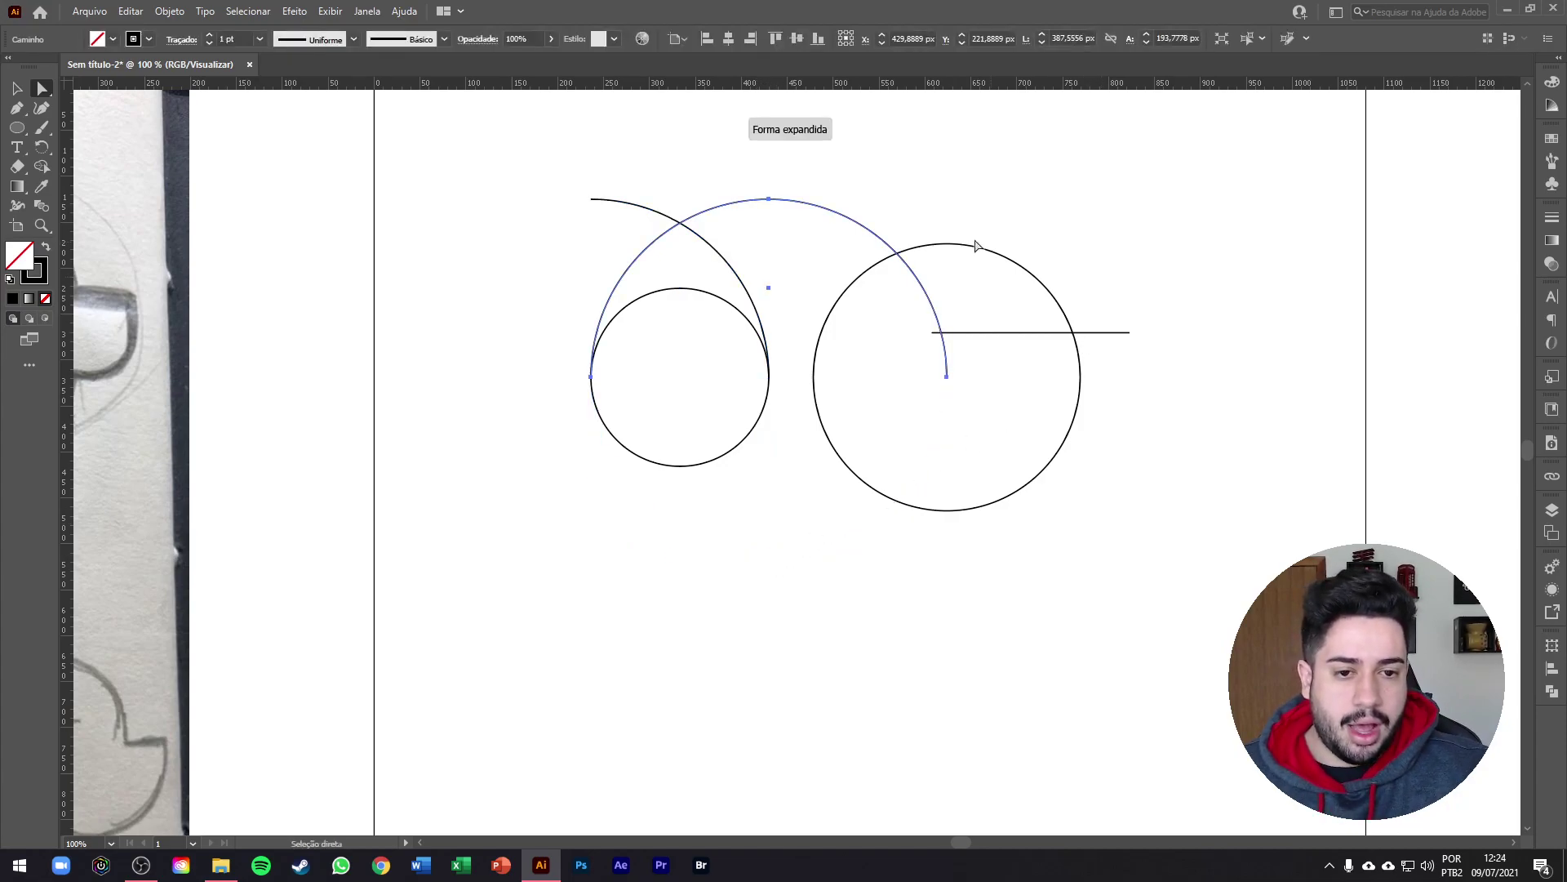
Add an anchor point to the muzzle circle at its right-hand intersection with the horizontal line.
left_click(875, 263)
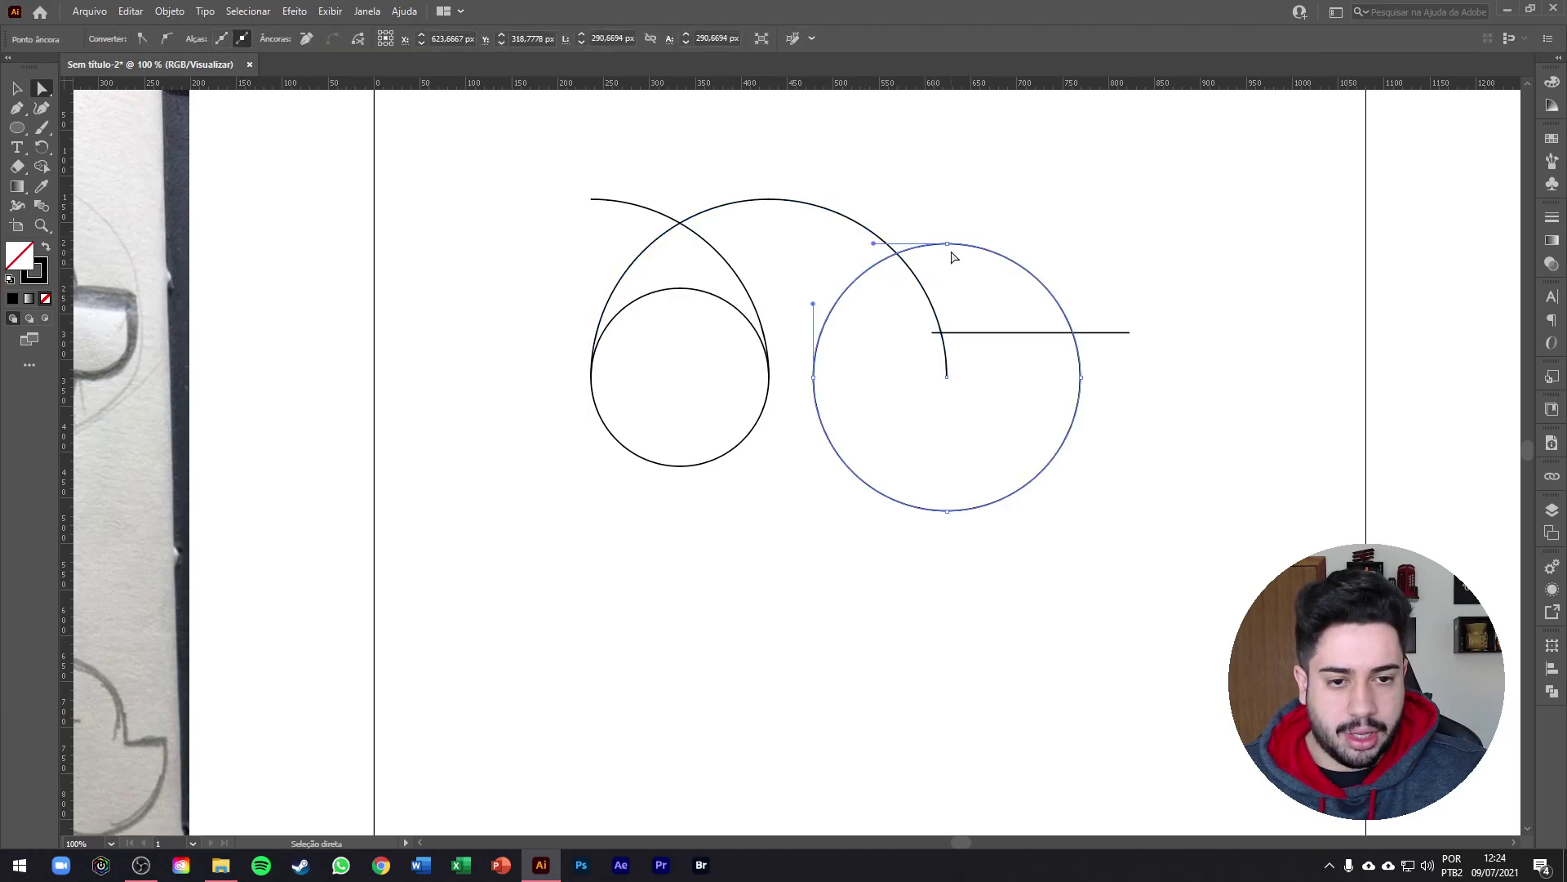
left_click(948, 245)
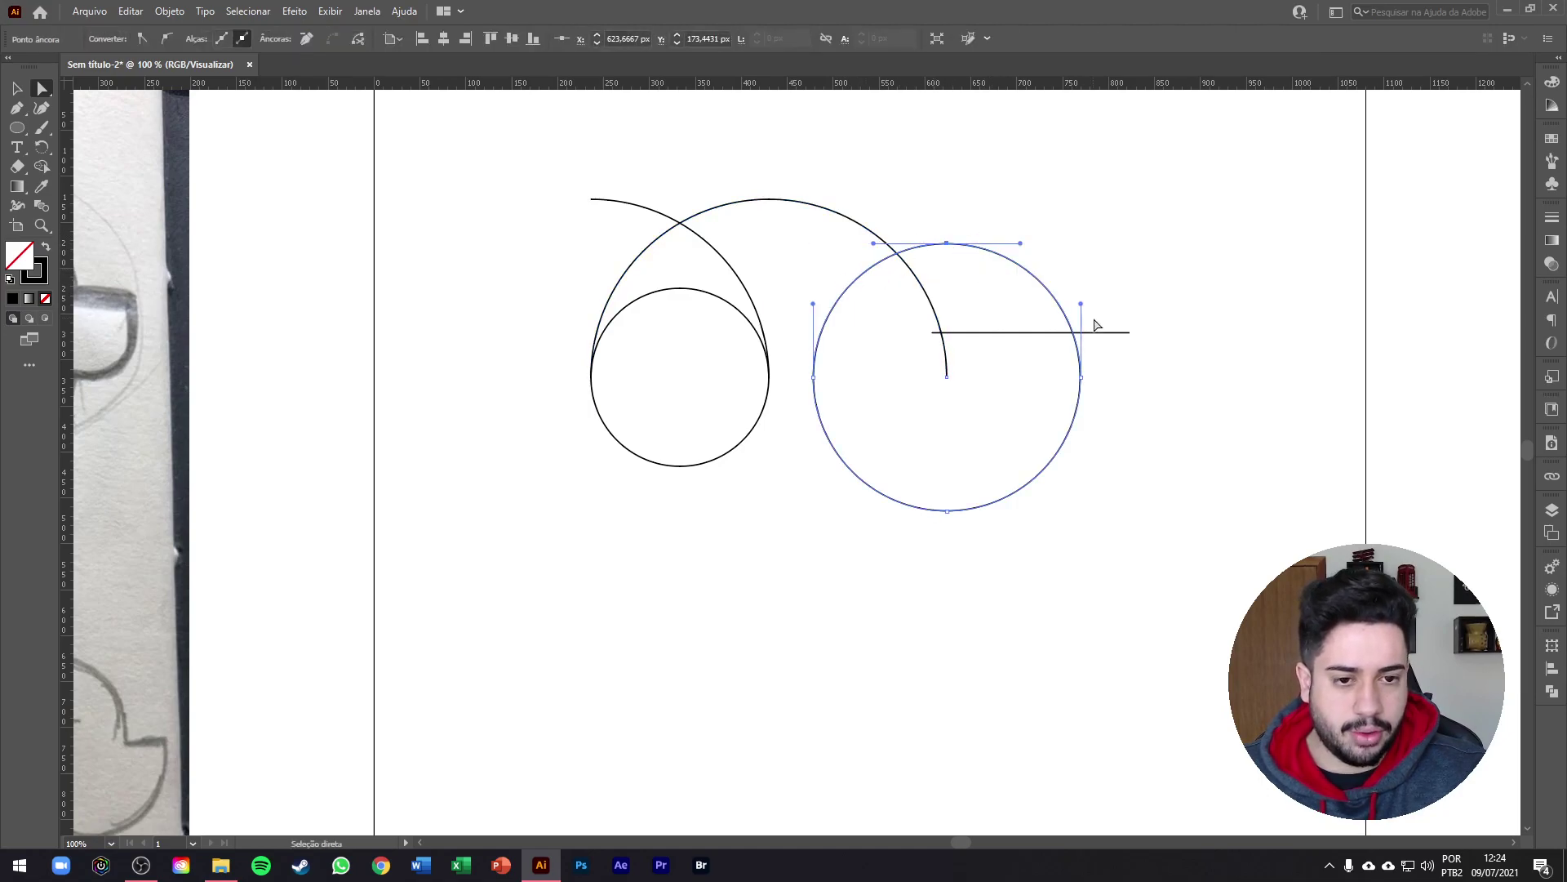
scroll(1096, 325, "up", 2)
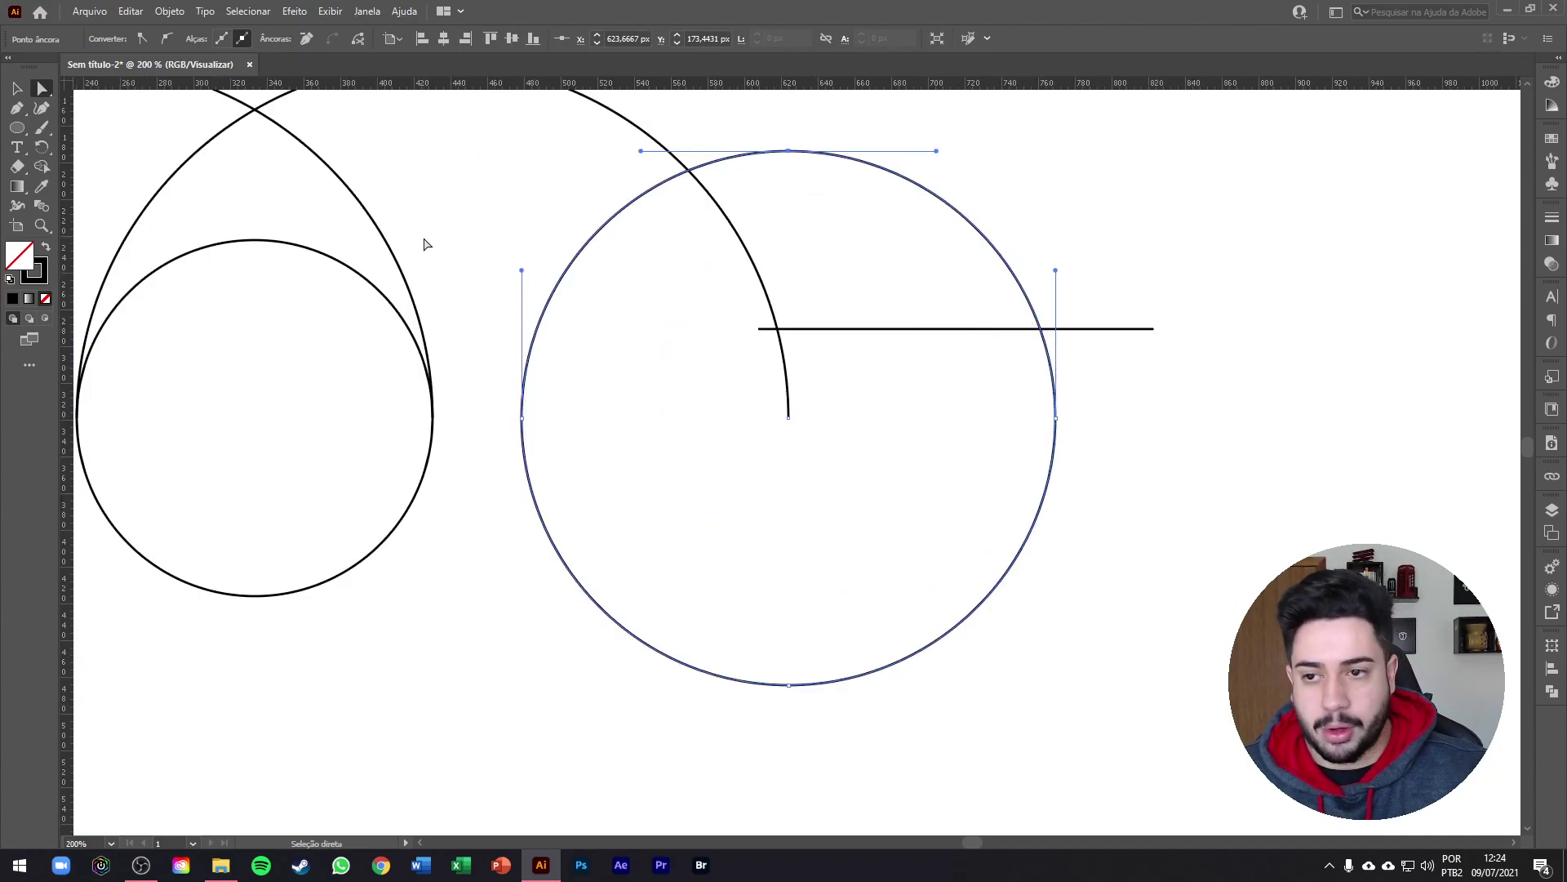
key("plus")
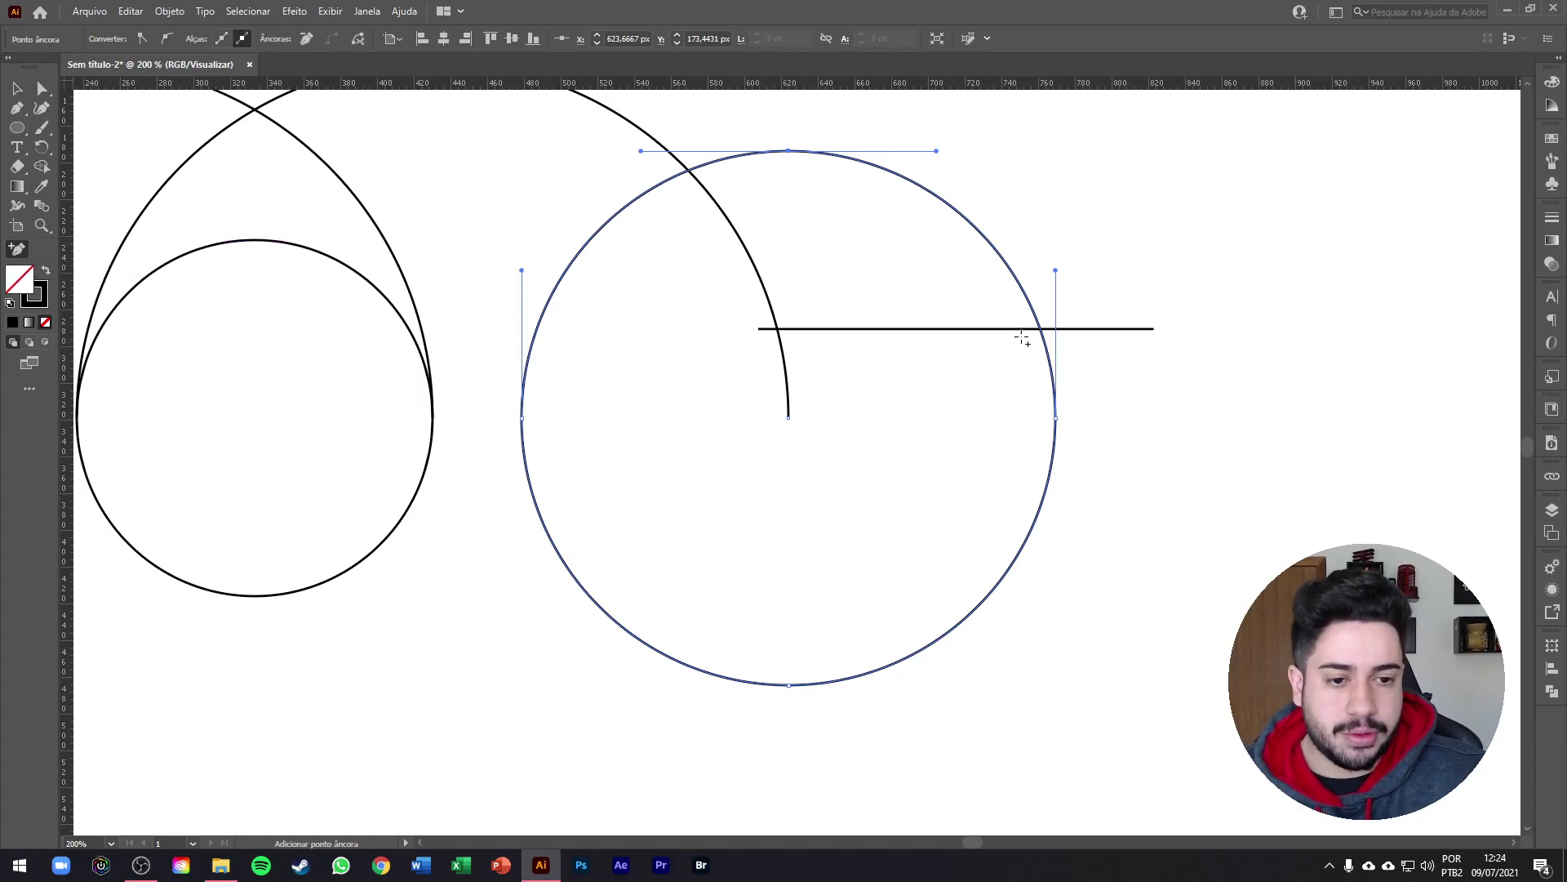
scroll(1041, 329, "up", 1)
scroll(1041, 330, "up", 1)
scroll(1038, 351, "down", 2)
scroll(1037, 350, "up", 2)
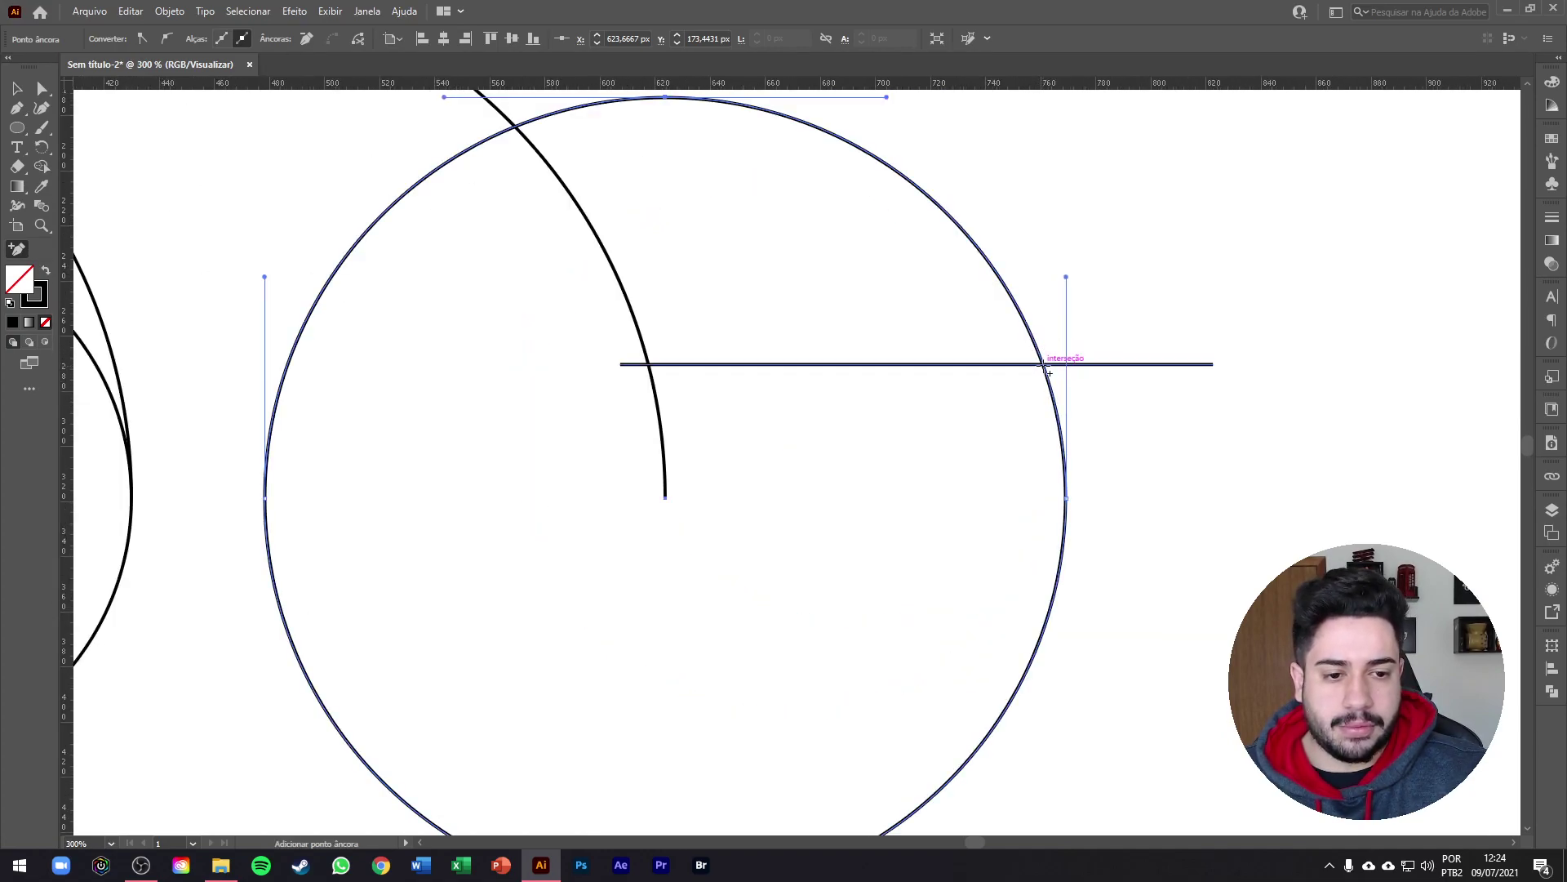
left_click(1047, 365)
Delete the muzzle circle's top anchor point to open it between the horizontal line and its leftmost anchor.
scroll(755, 350, "down", 2)
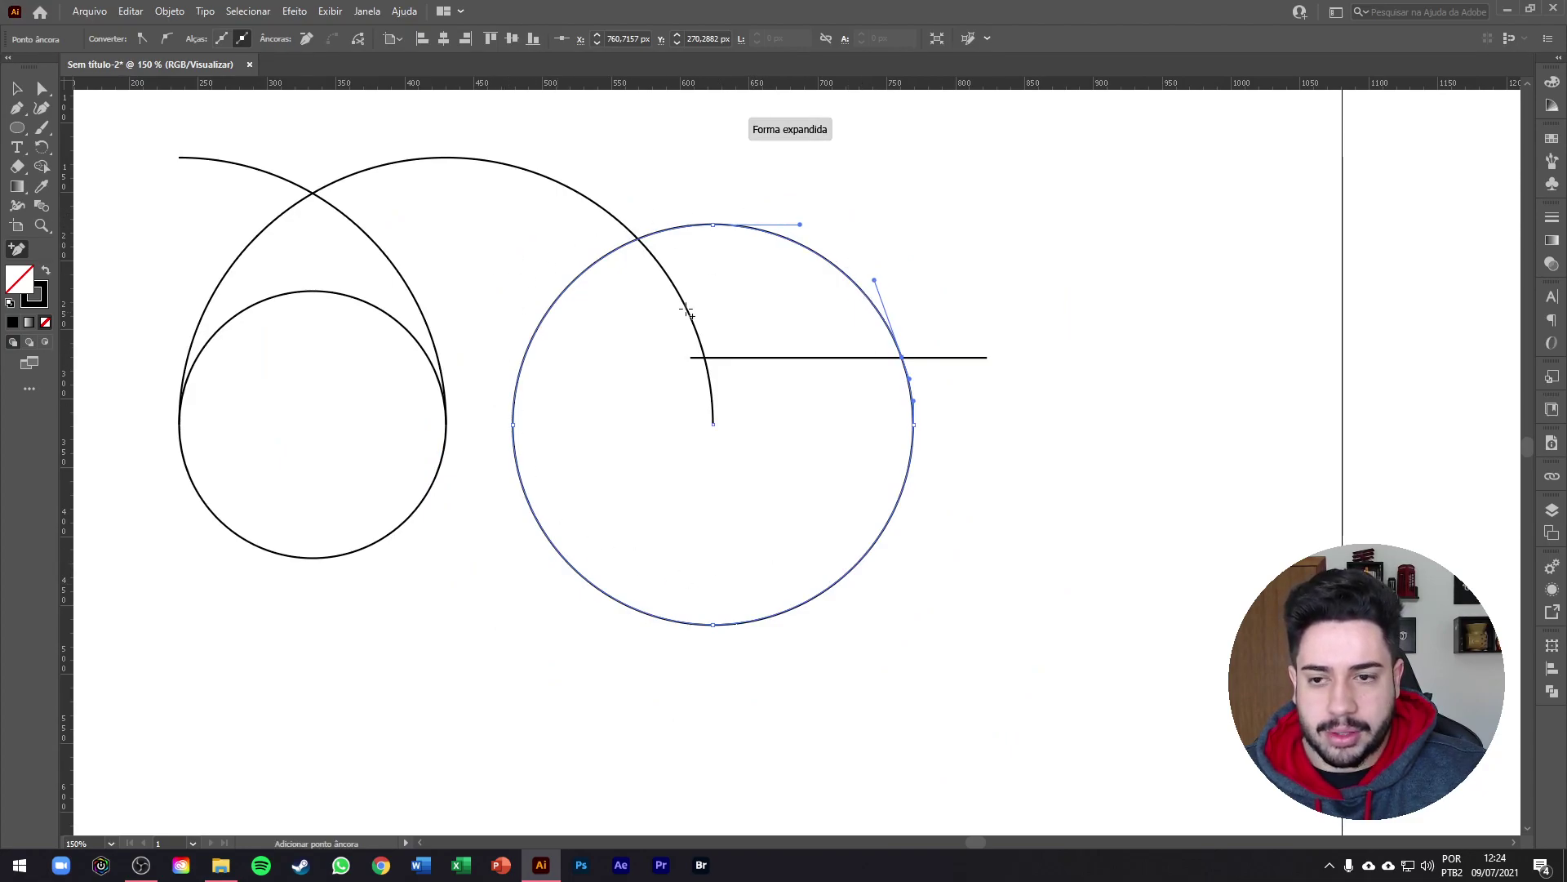
left_click(42, 88)
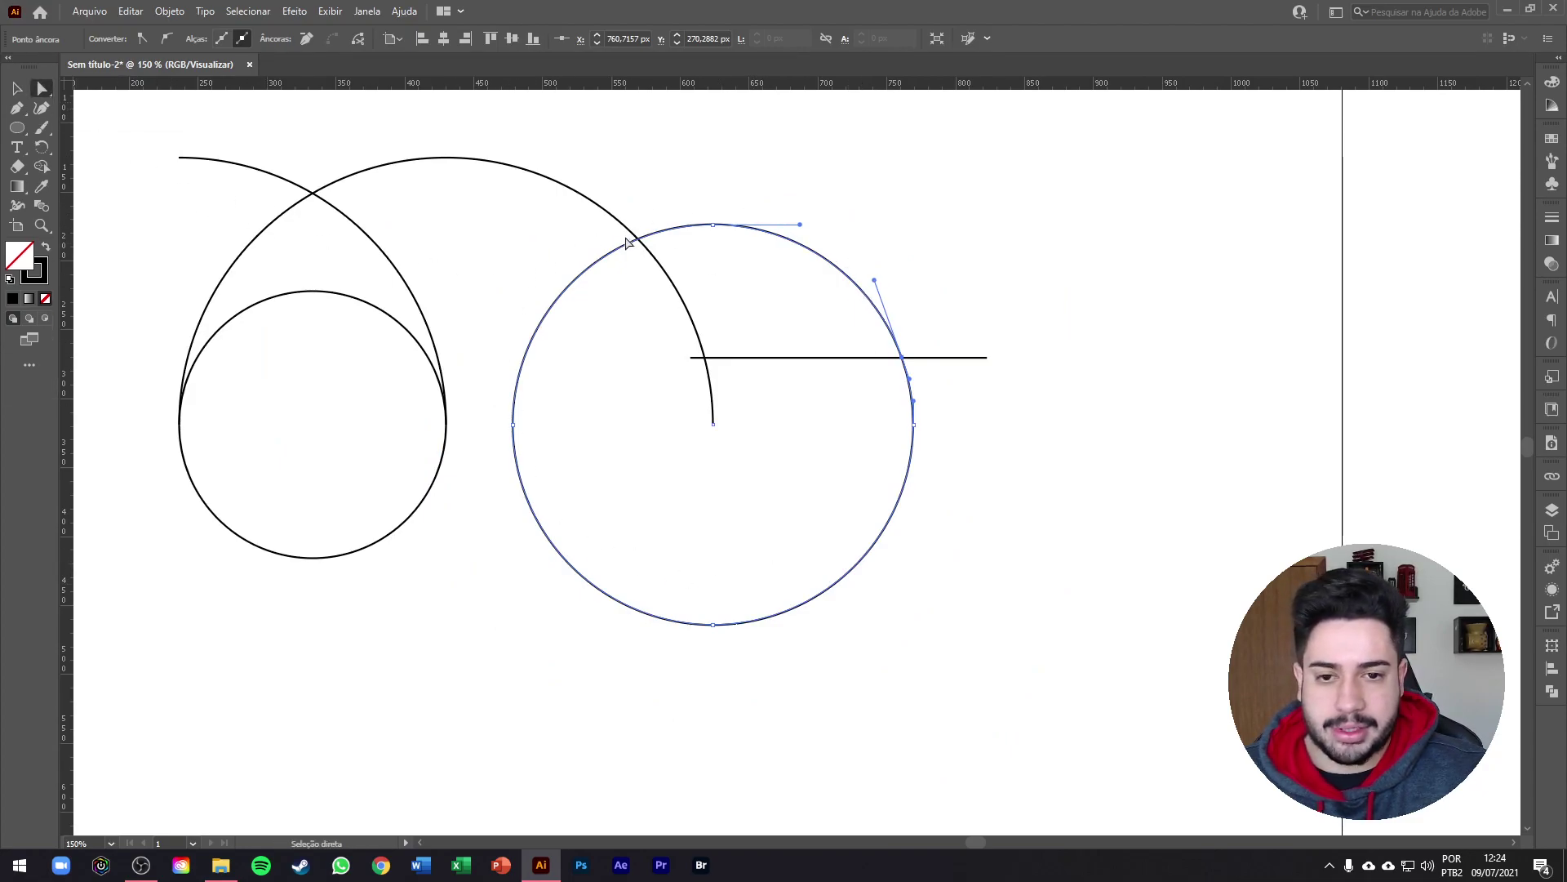
left_click(714, 226)
key("Delete")
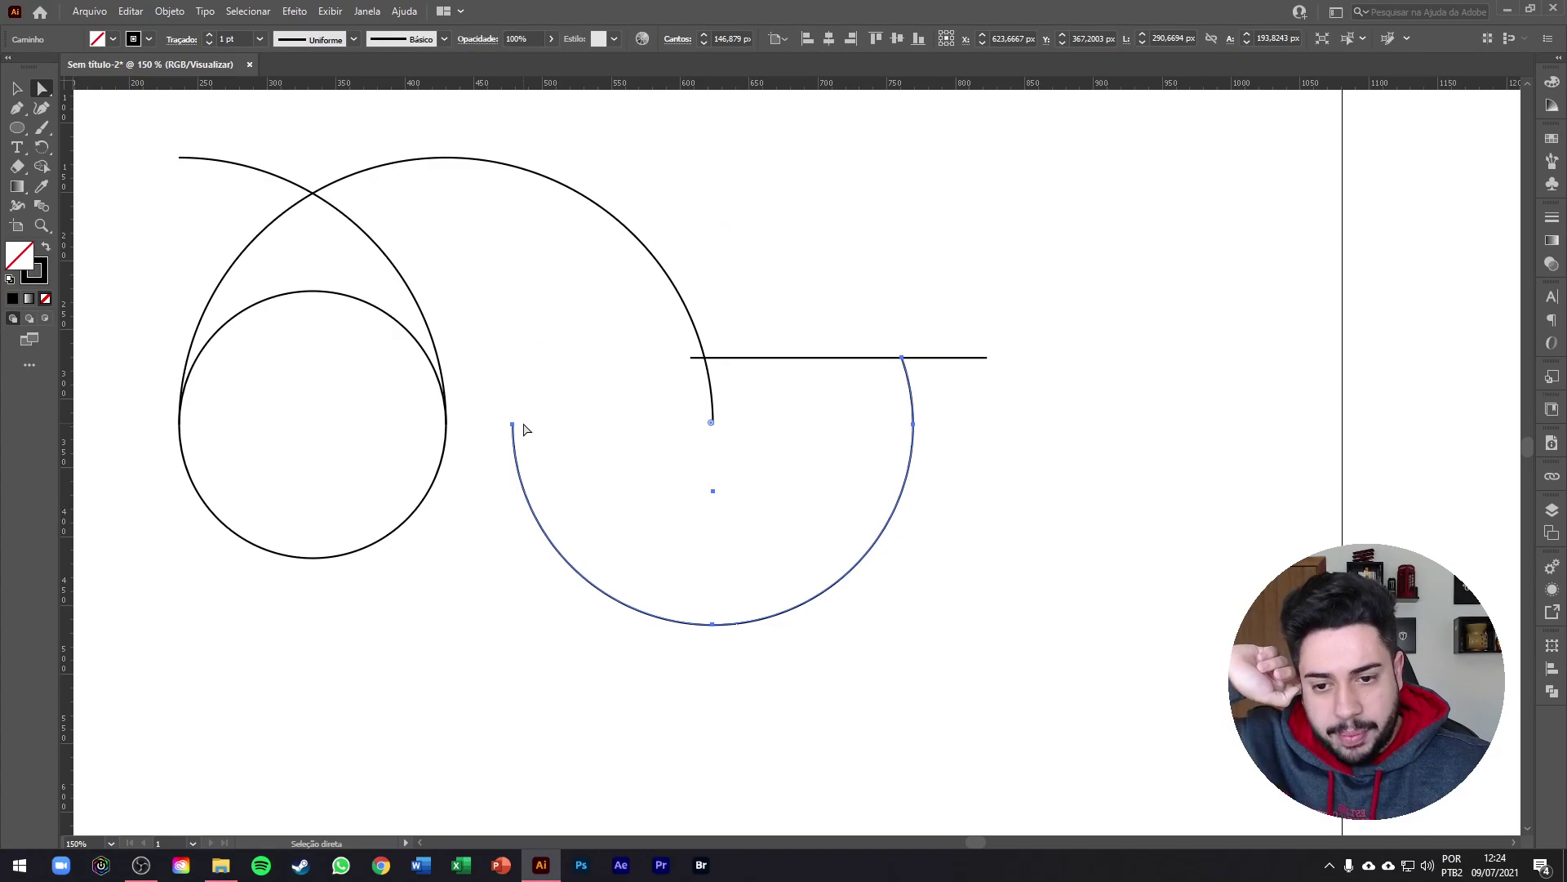
Try to shorten the muzzle arc by deleting its left end anchor, and undo the deletion.
left_click(514, 425)
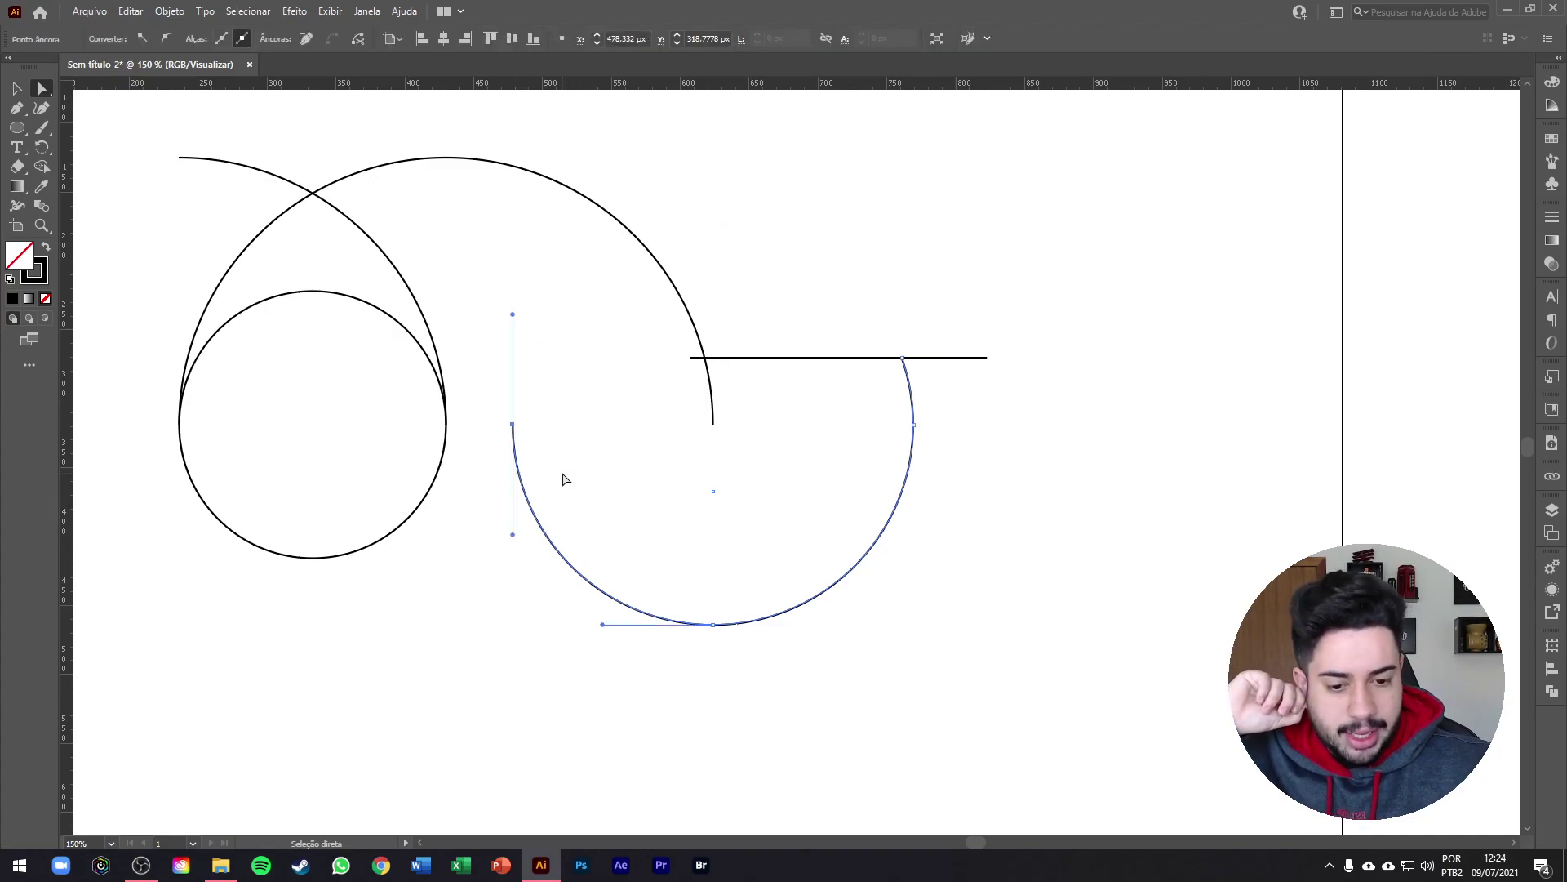
key("Delete")
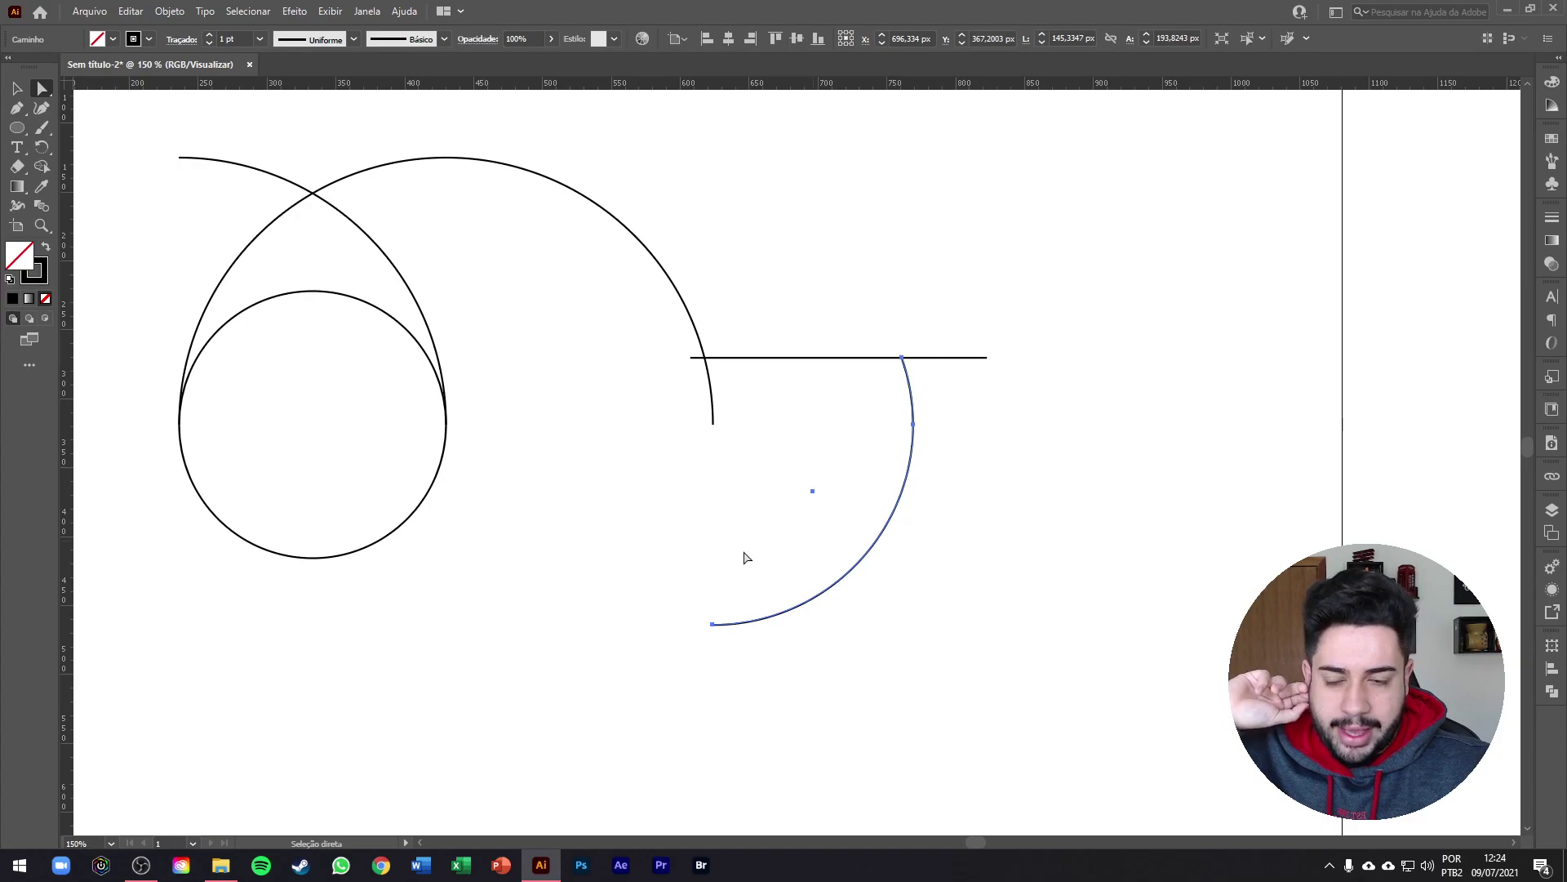
key("v")
key("ctrl+z")
left_click(863, 257)
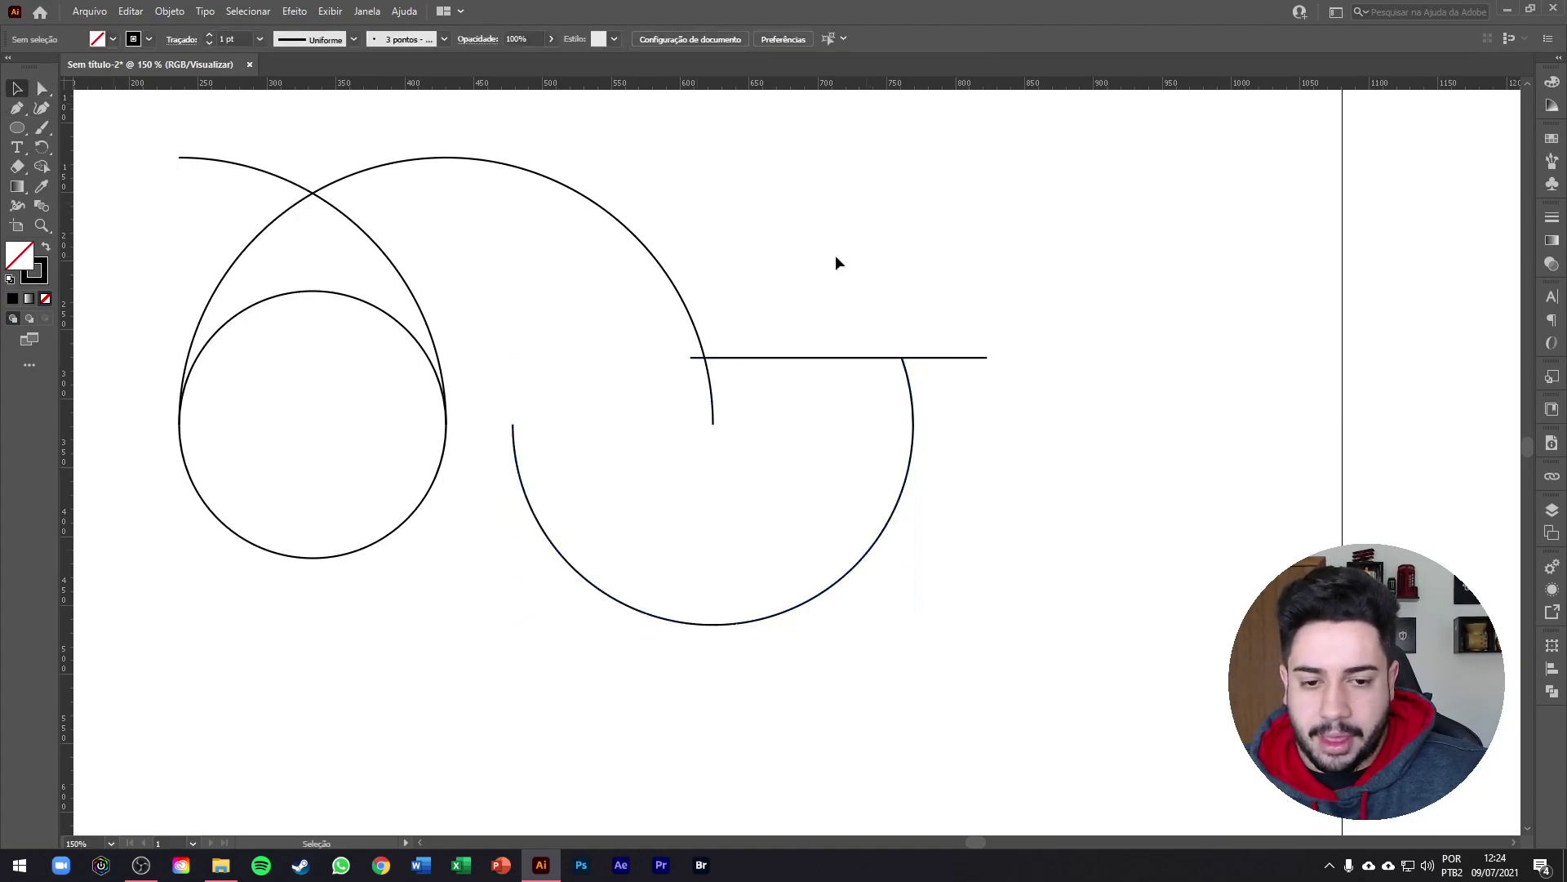
Draw a 45° diagonal line from the muzzle arc's upper end down-left across the arc to about X 538.6, Y 492.4 px.
left_click(22, 111)
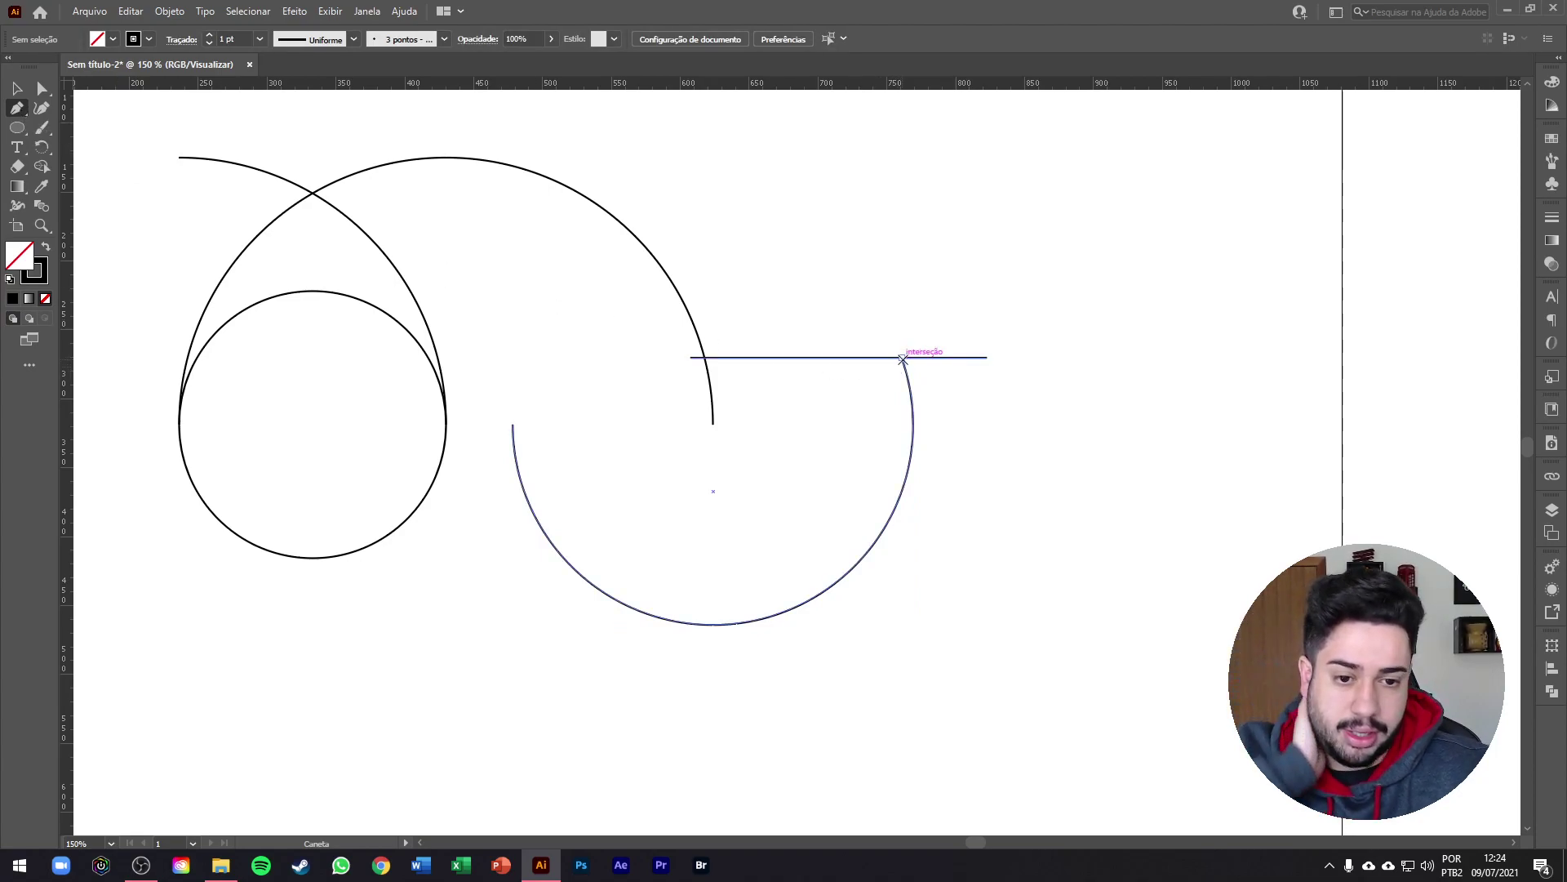
left_click(902, 358)
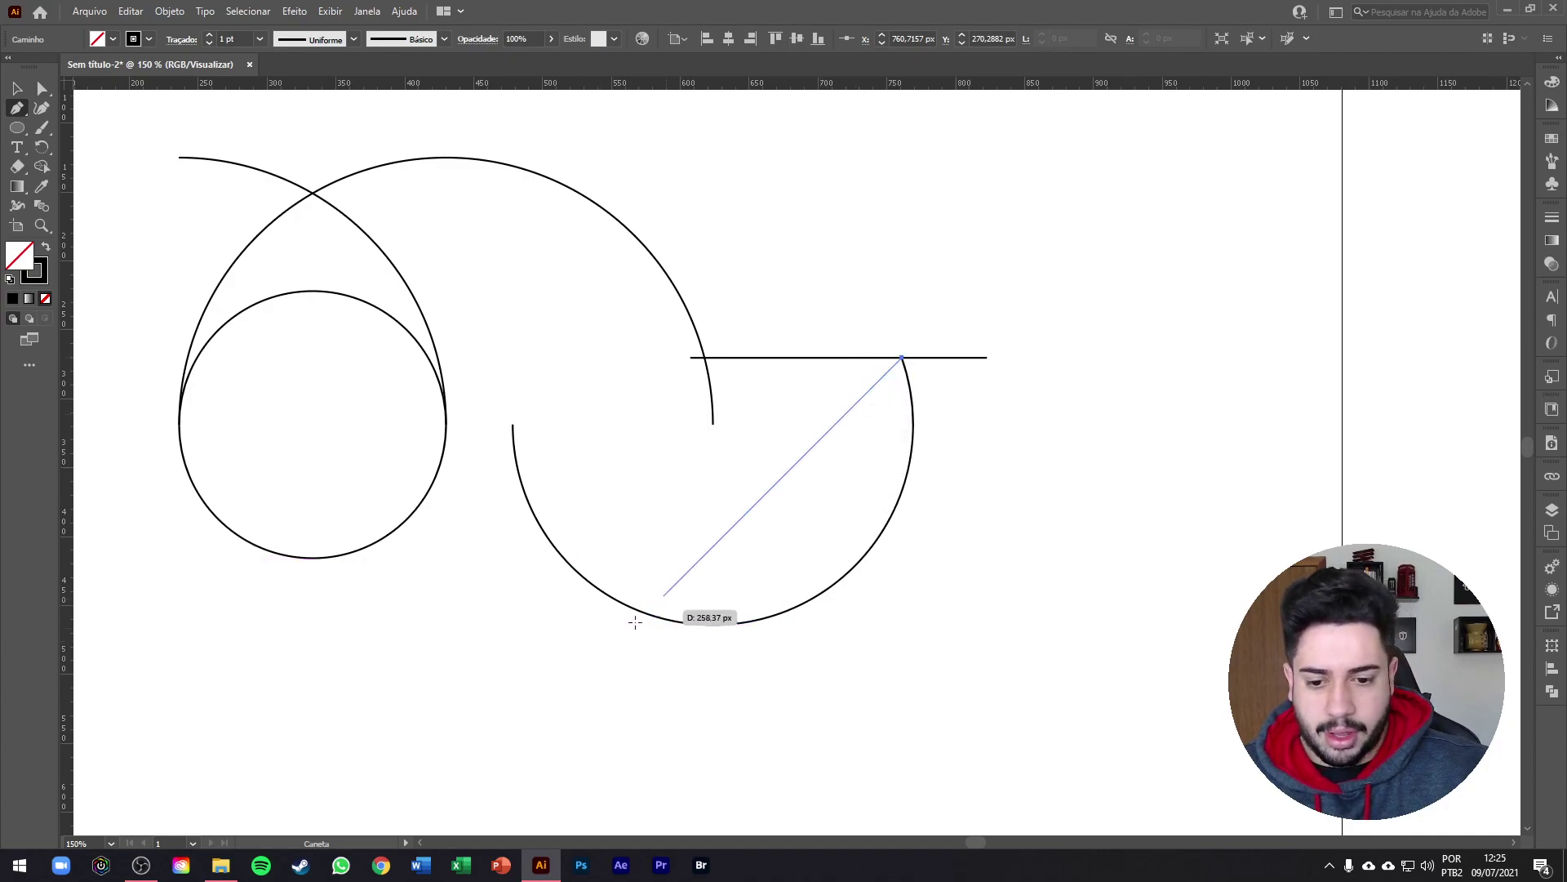
left_click(594, 660)
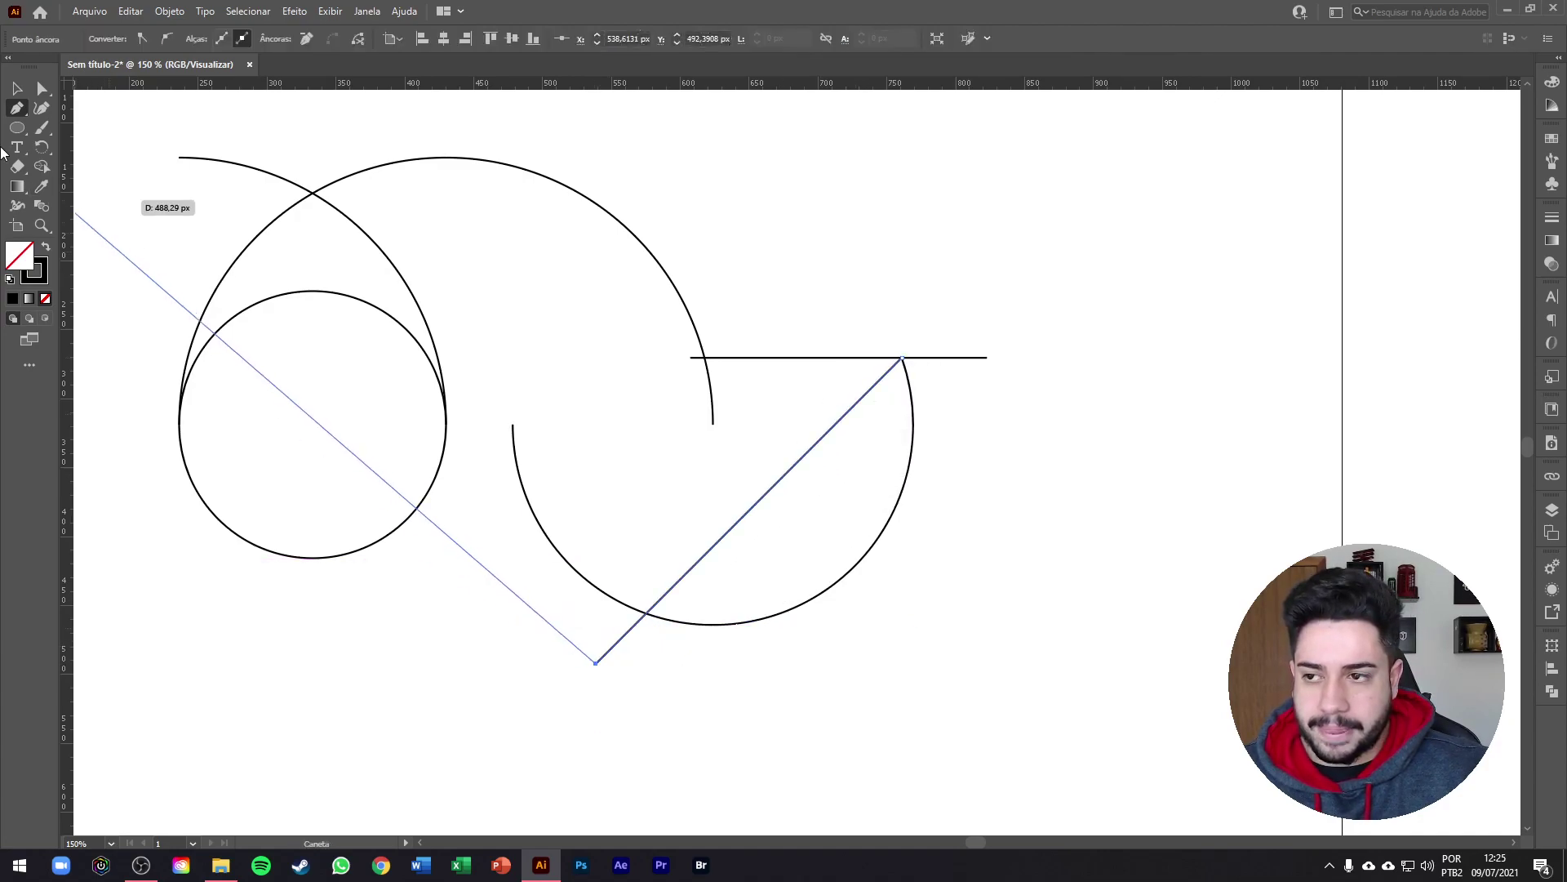
key("v")
Add an anchor point to the muzzle arc where the diagonal line crosses its lower-left portion.
left_click(660, 619)
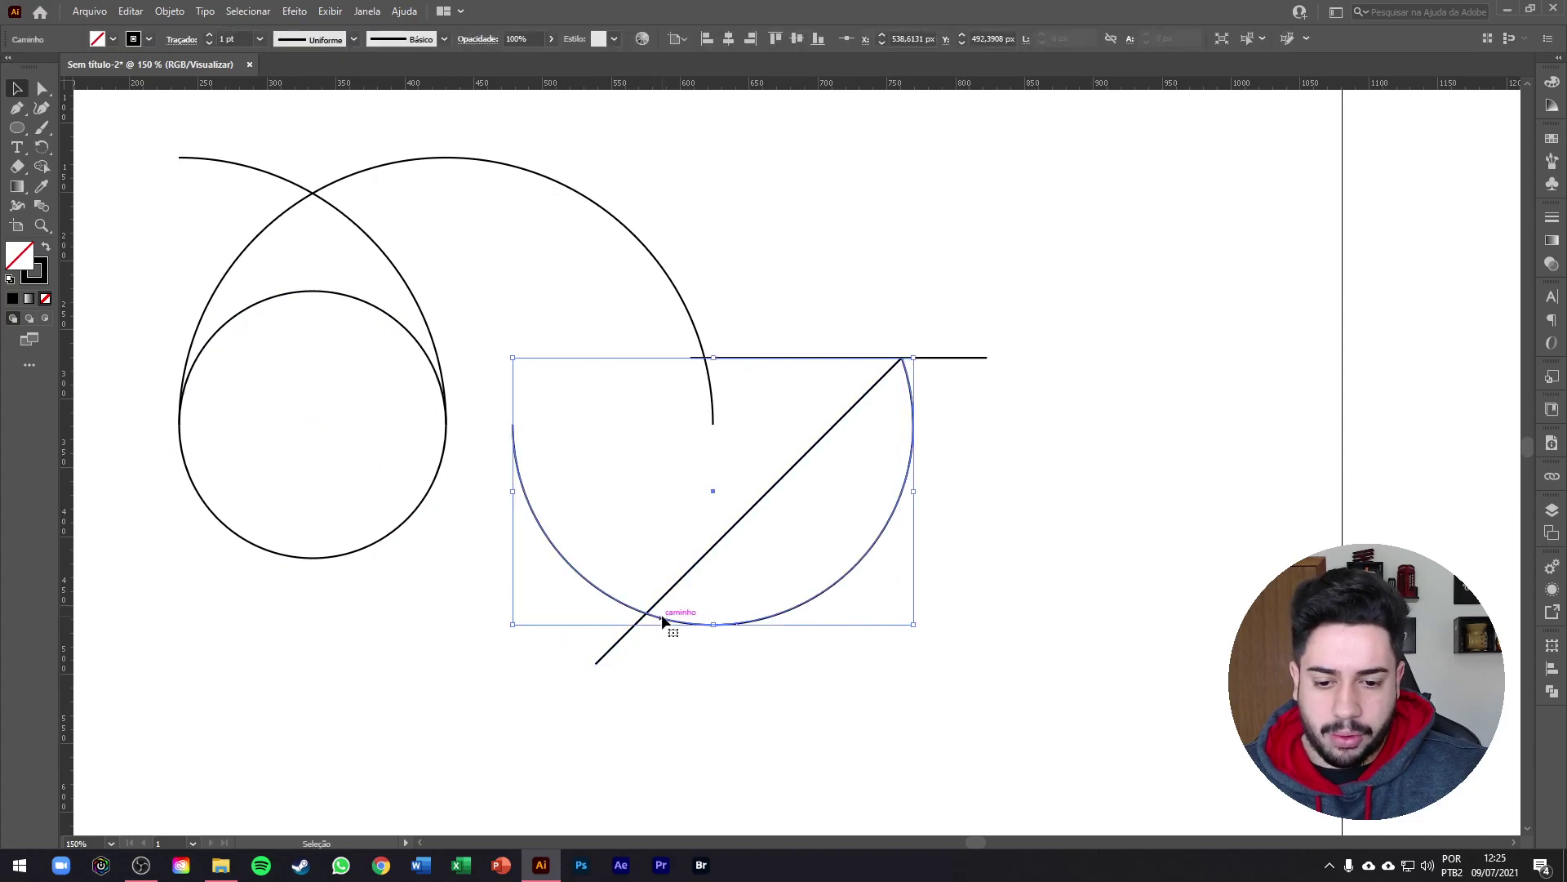
scroll(655, 620, "up", 1)
scroll(654, 620, "up", 1)
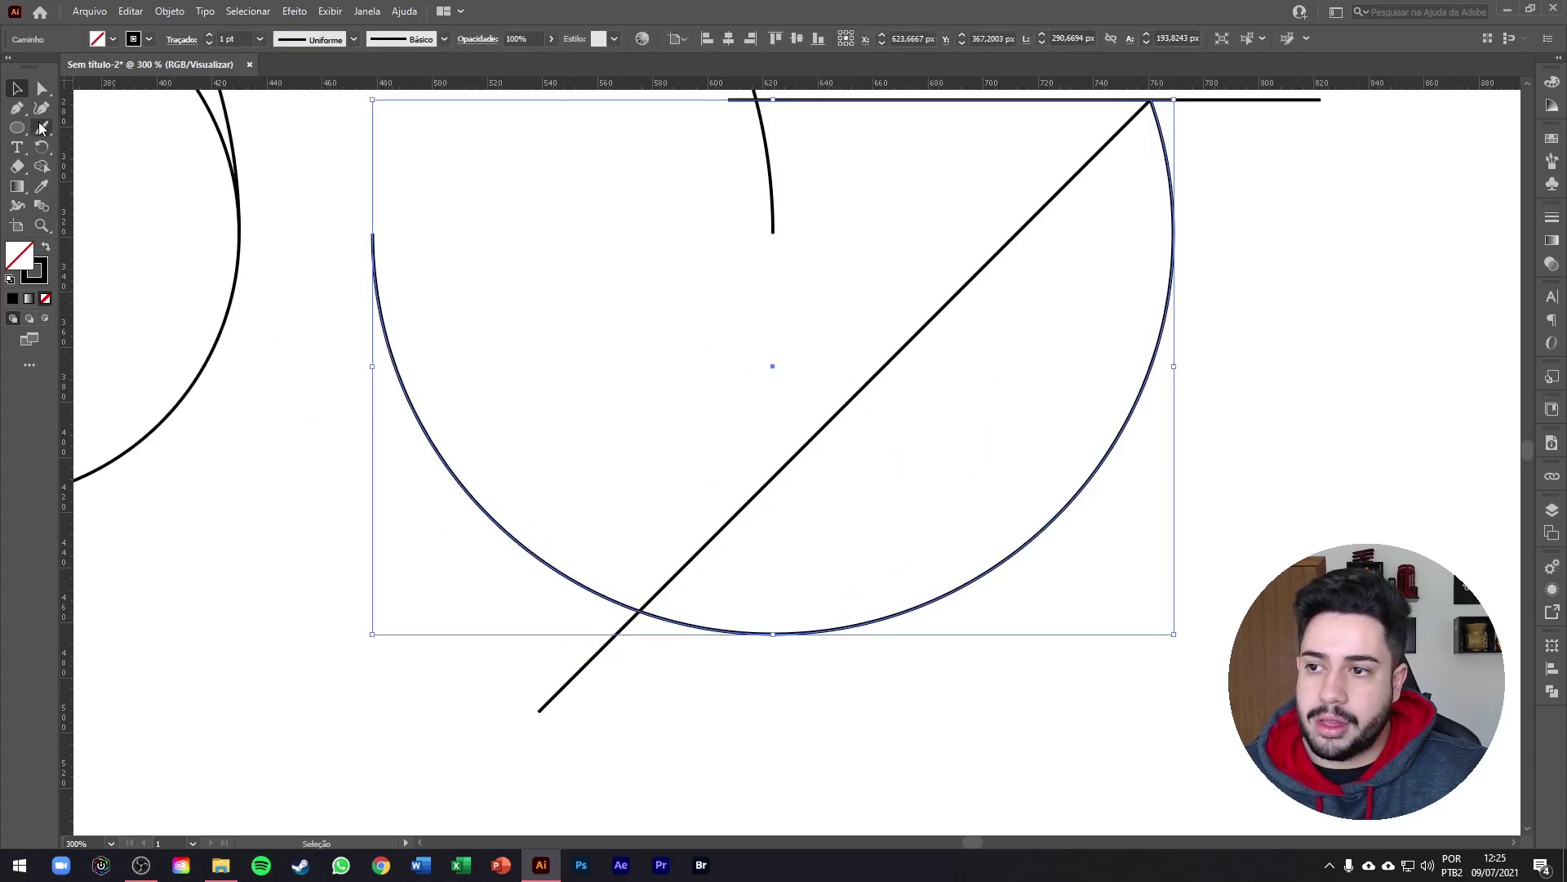
key("plus")
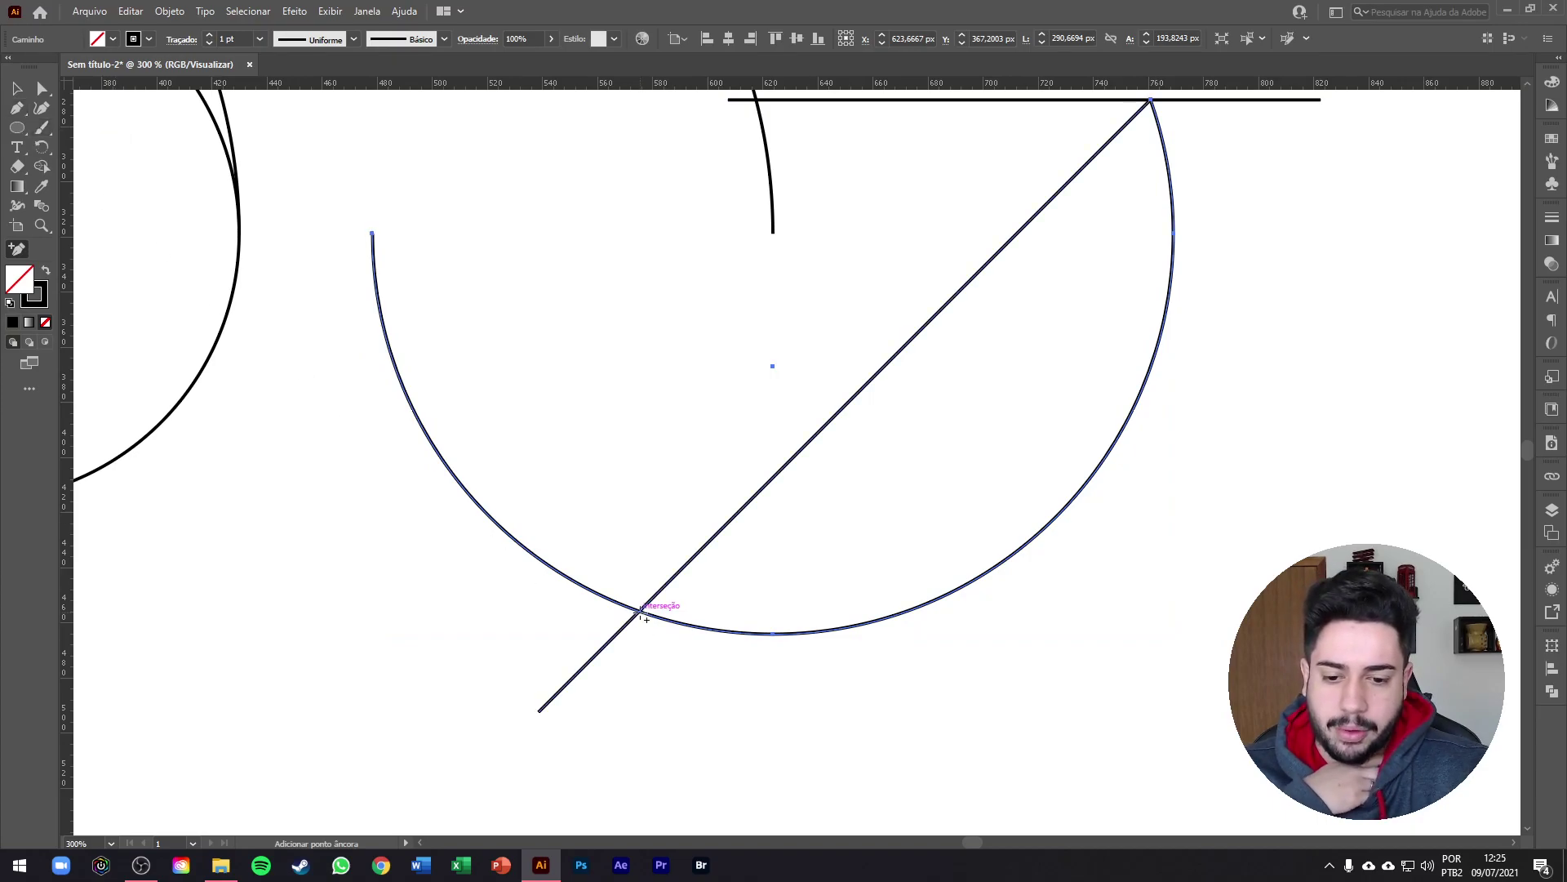
scroll(643, 612, "up", 3)
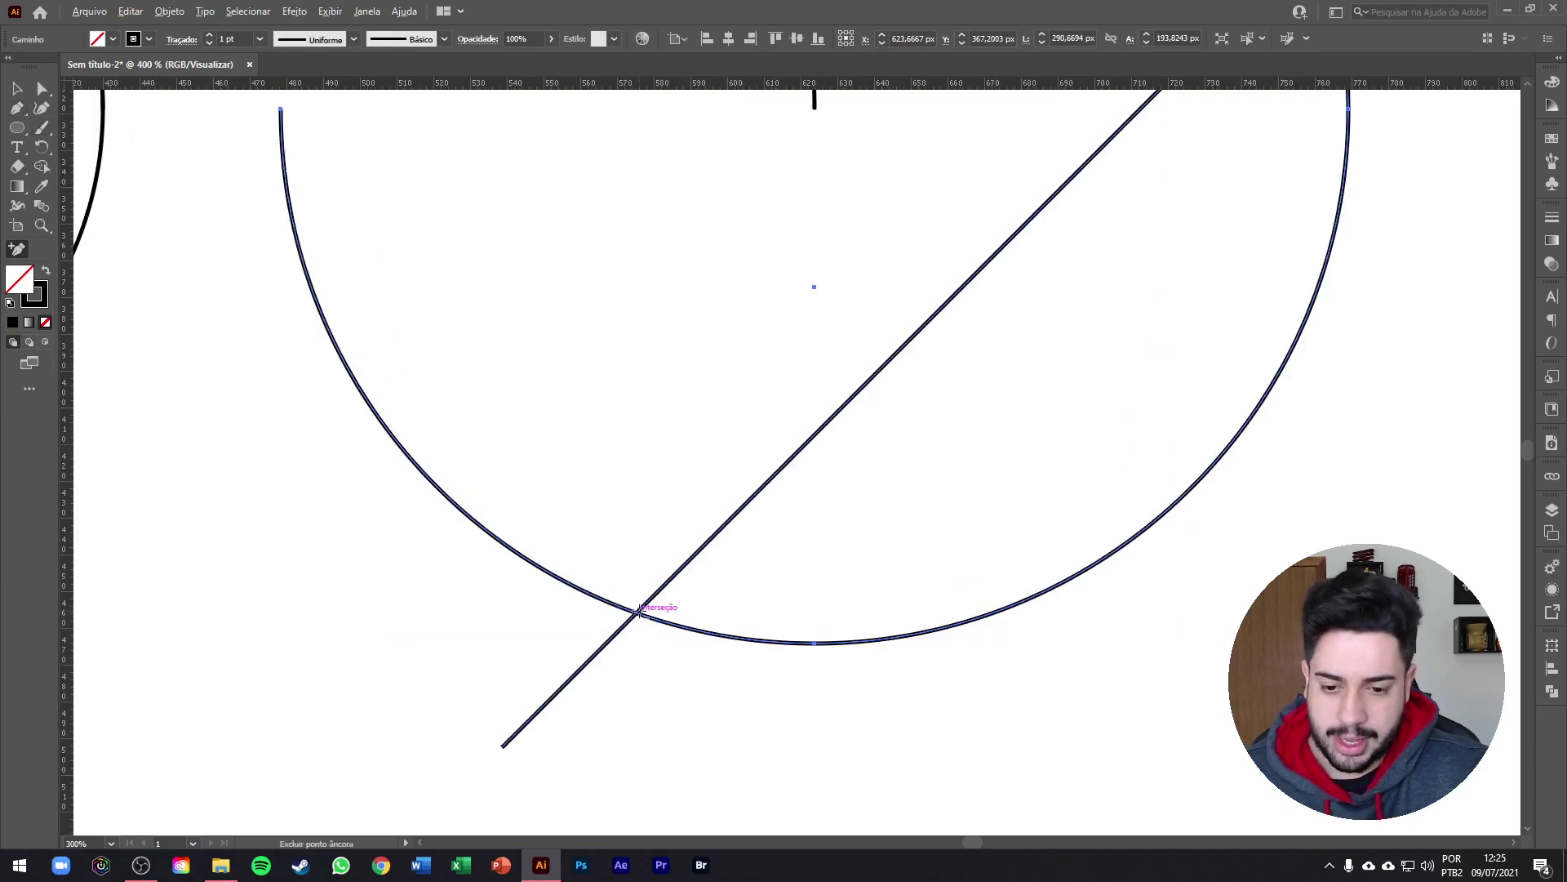
left_click(633, 619)
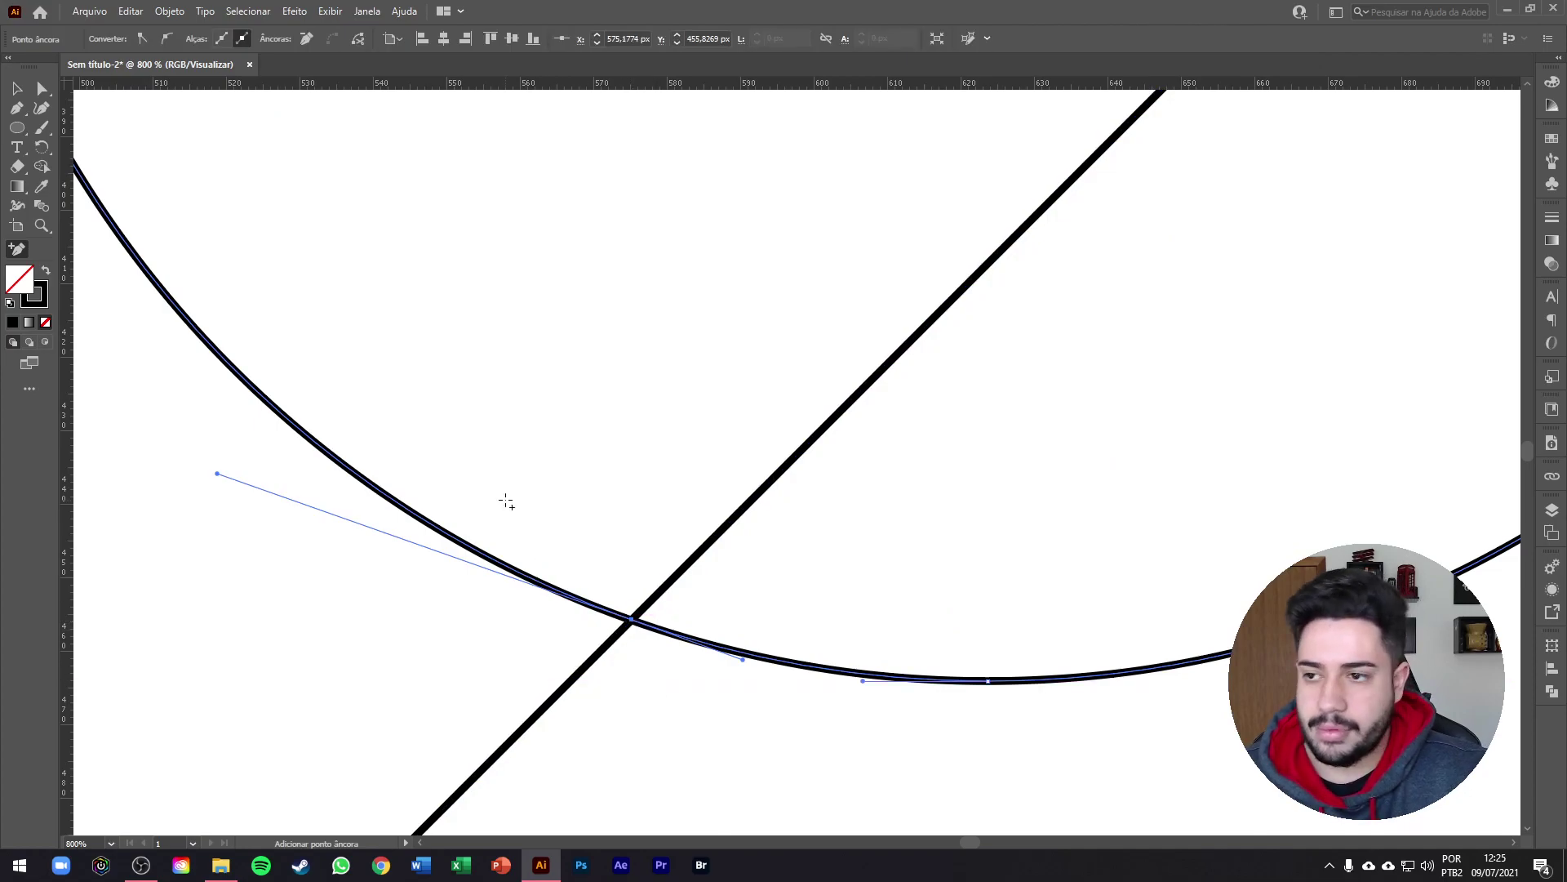
Delete the muzzle arc's left end anchor so the arc ends at the diagonal line.
scroll(488, 474, "down", 3)
left_click(15, 89)
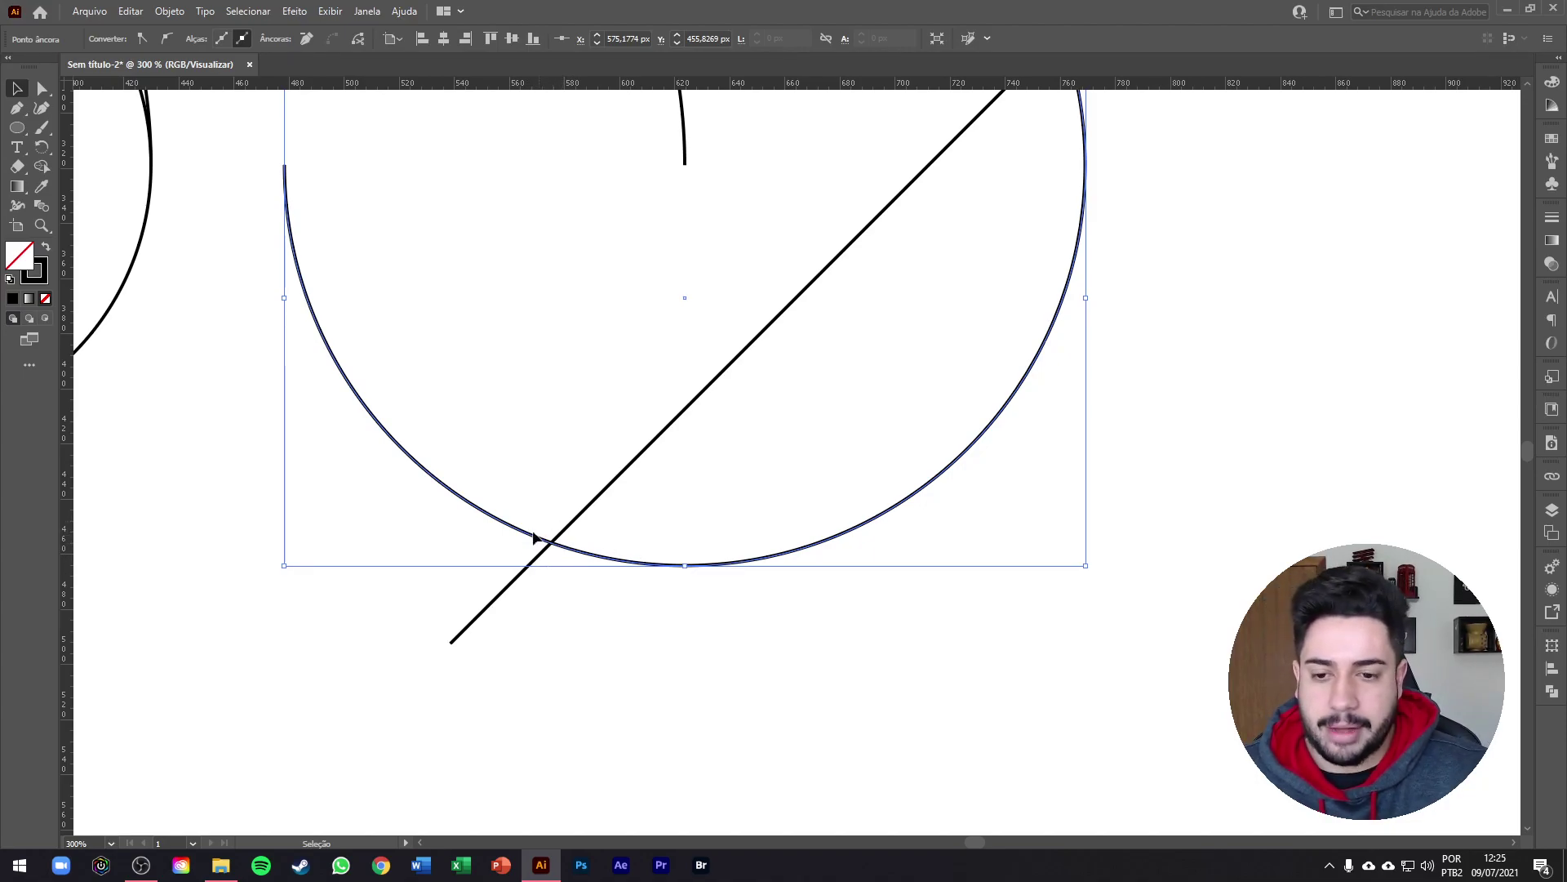
scroll(527, 491, "down", 2)
left_click(42, 88)
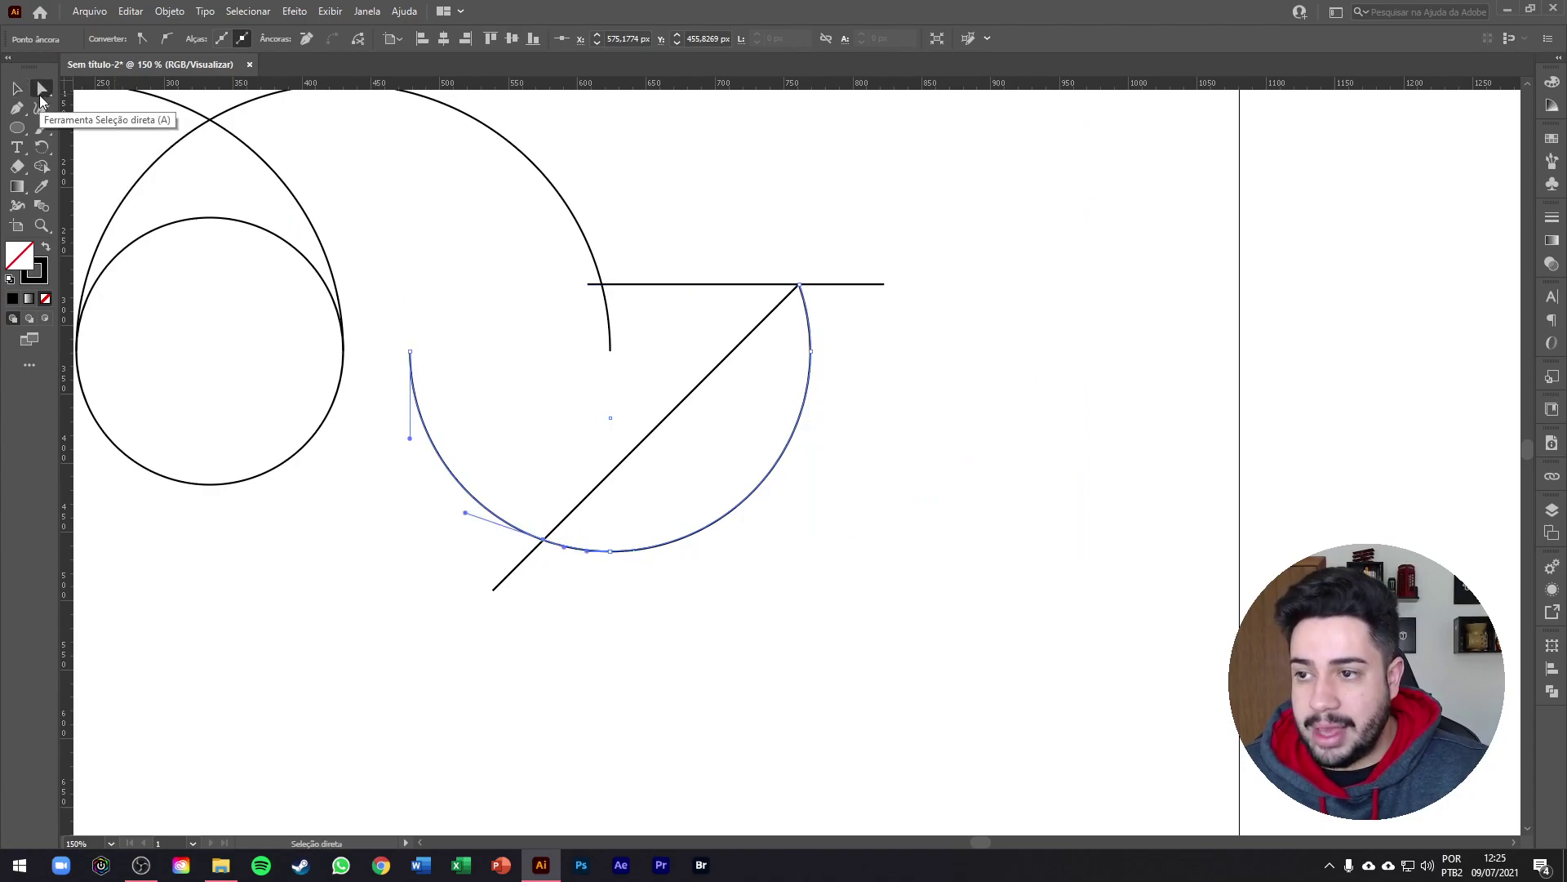
left_click(410, 353)
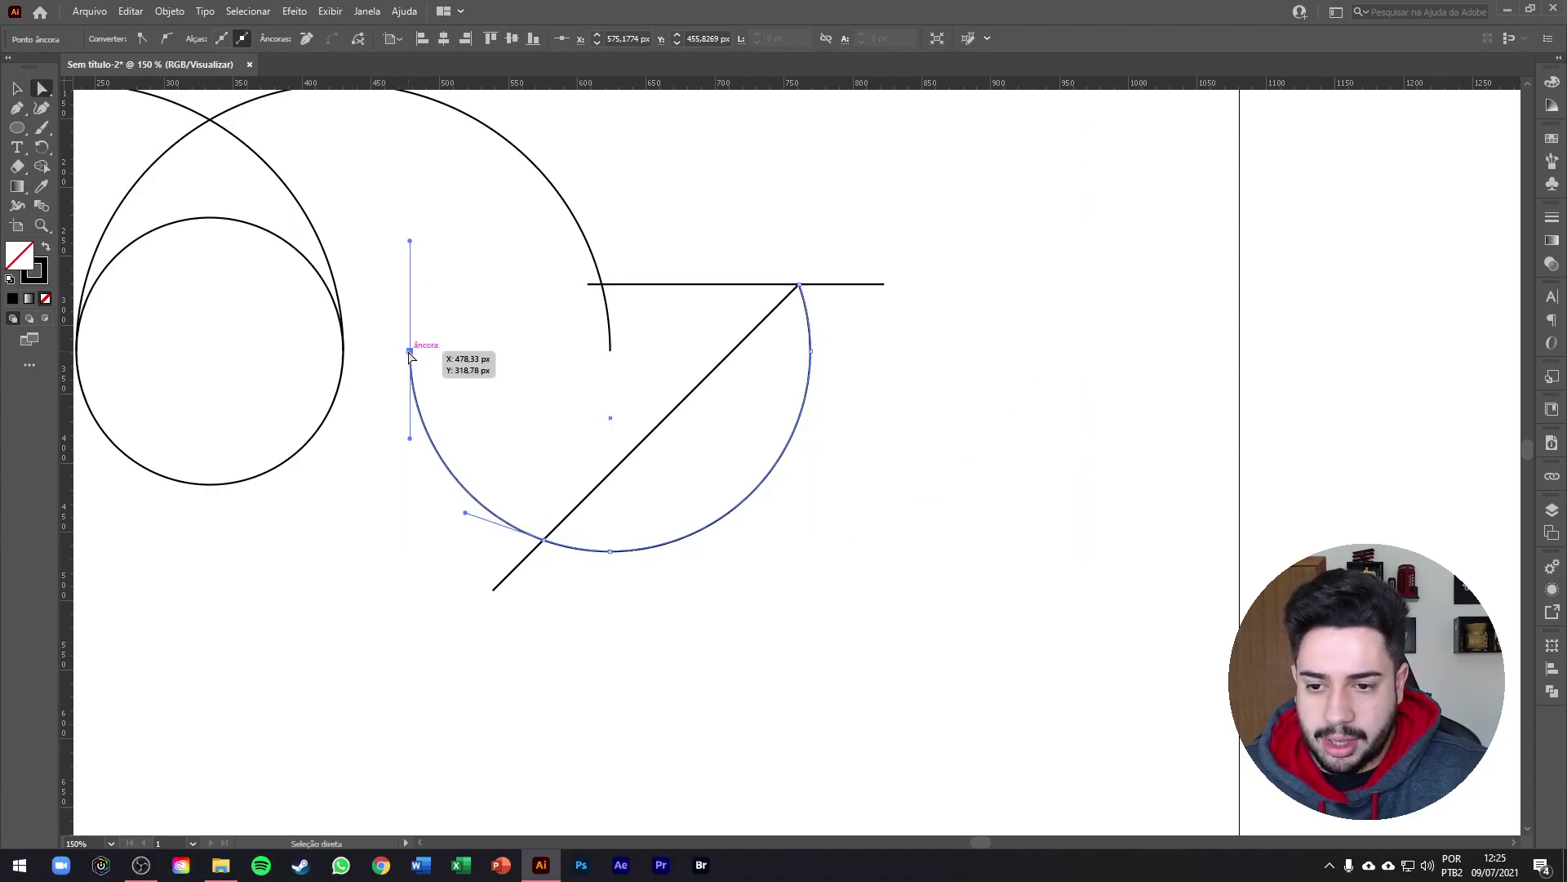
key("Delete")
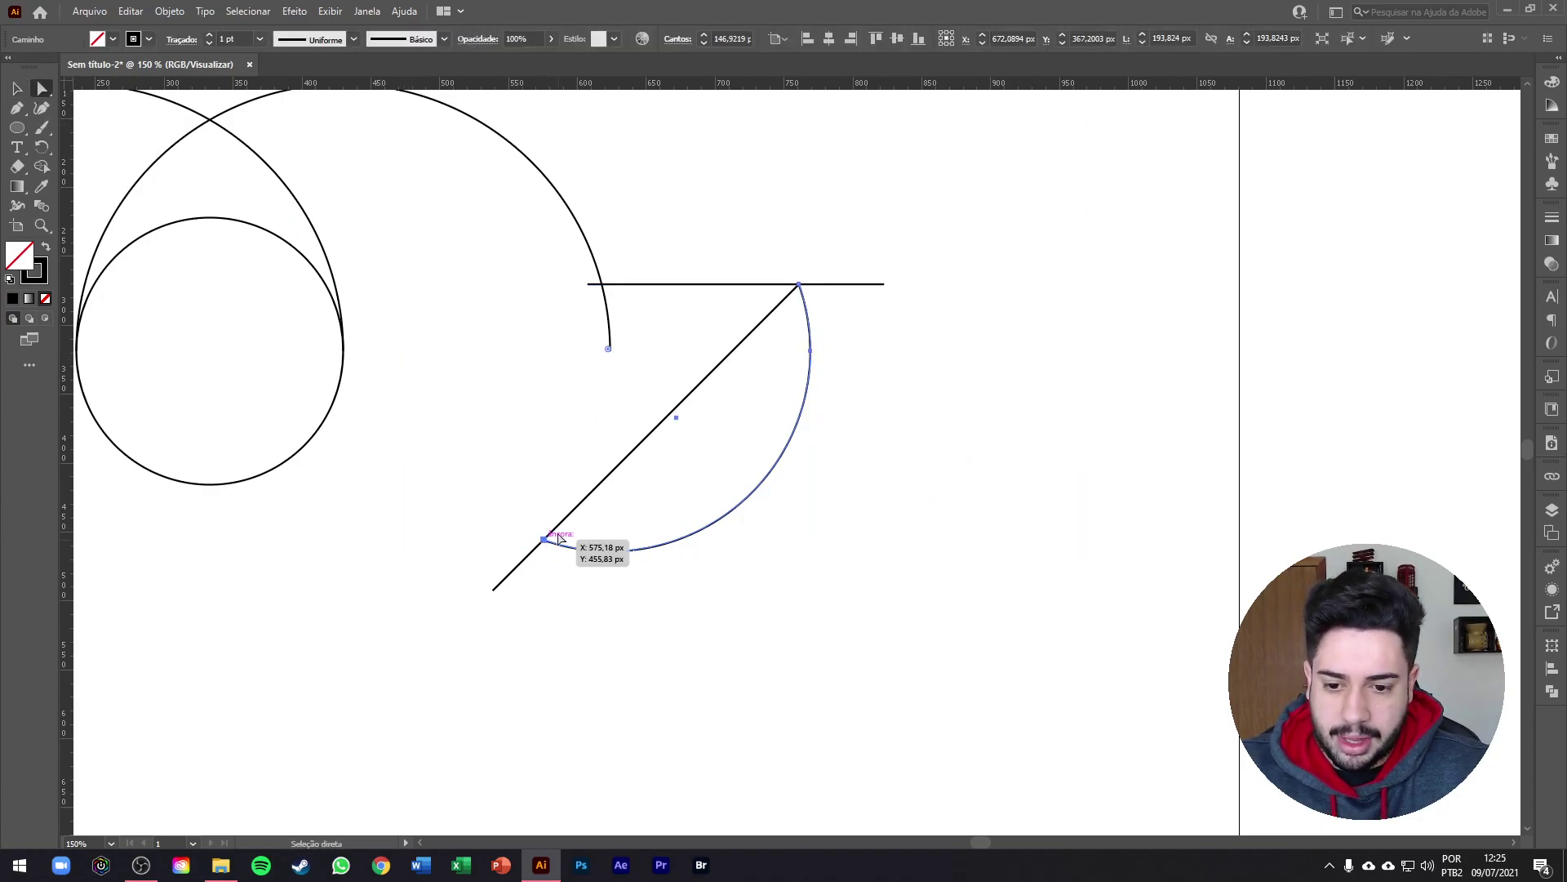
Delete the diagonal helper line, keeping the trimmed muzzle arc.
key("v")
left_click(702, 433)
left_click(659, 428)
key("Delete")
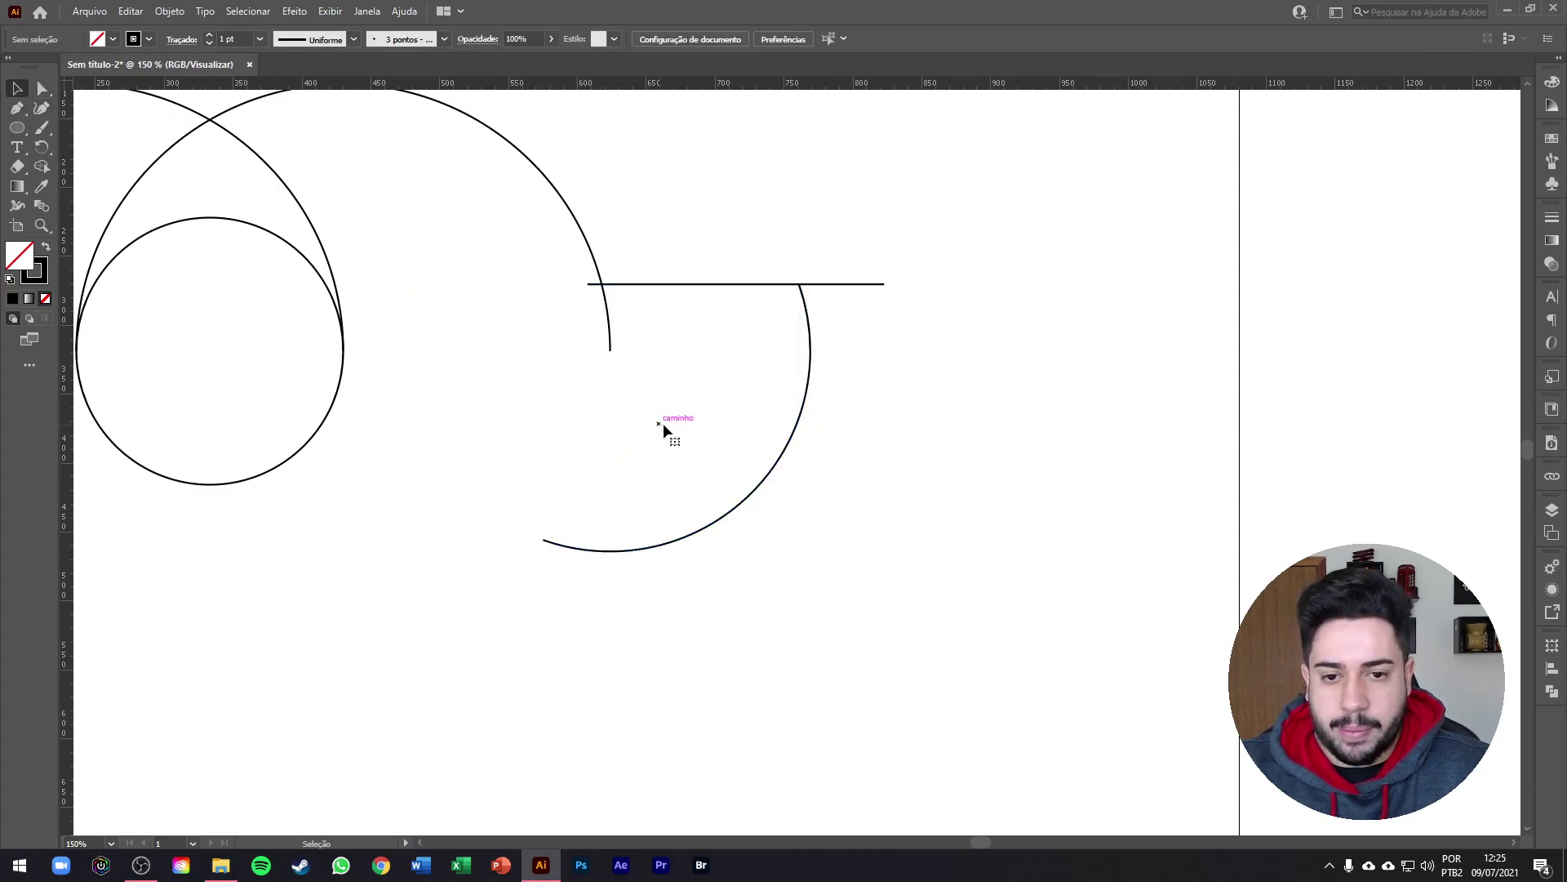
Delete the small ear circle's top anchor point, keeping only its lower half.
key("ctrl+0")
key("ctrl+1")
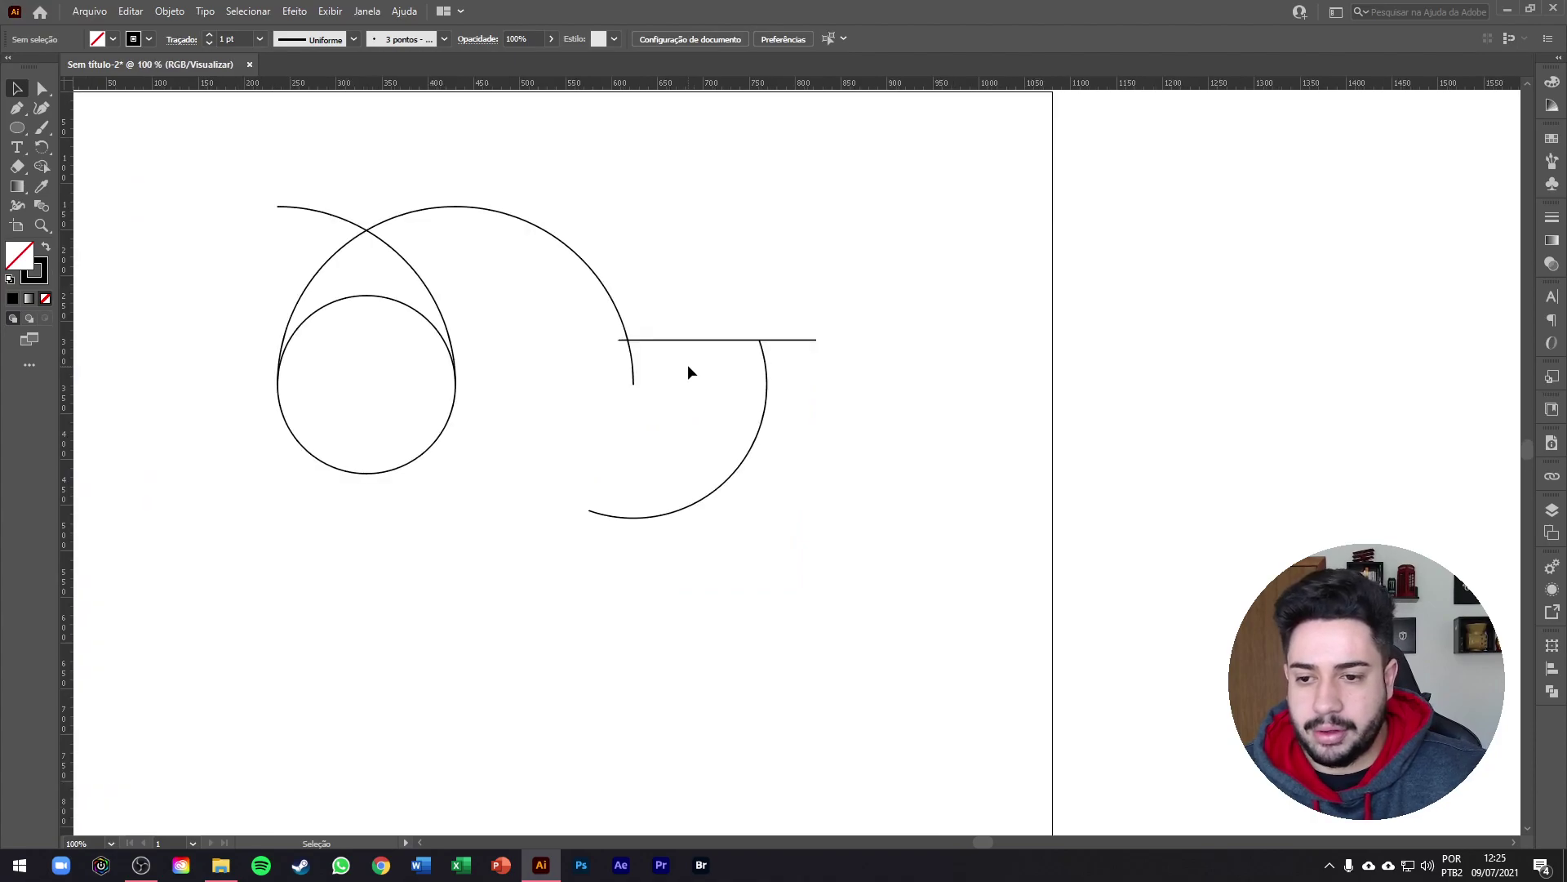
scroll(357, 308, "up", 2)
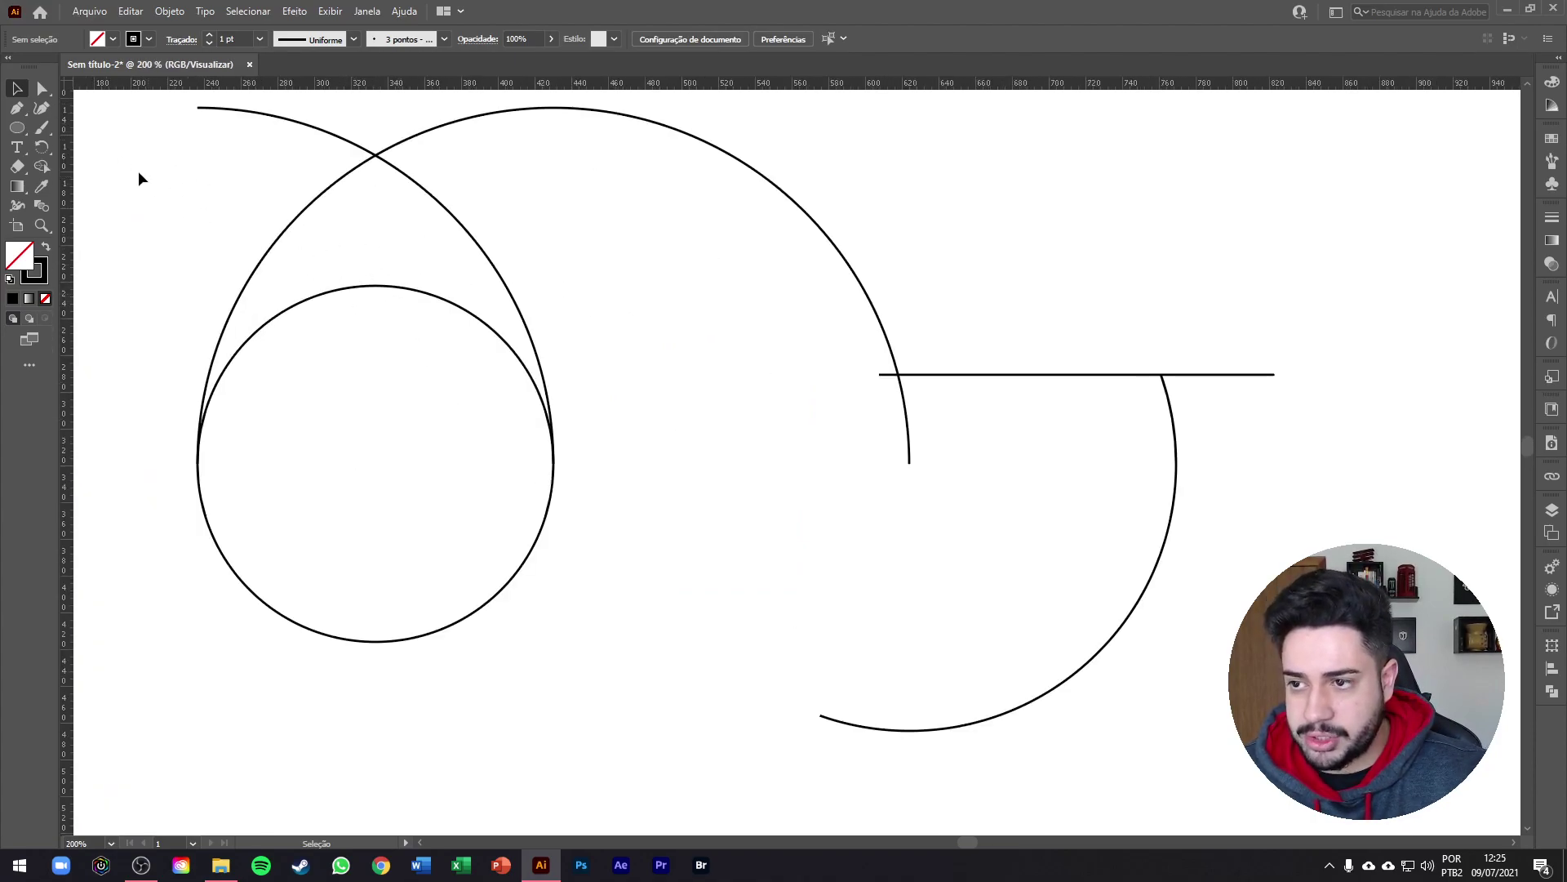
left_click(45, 92)
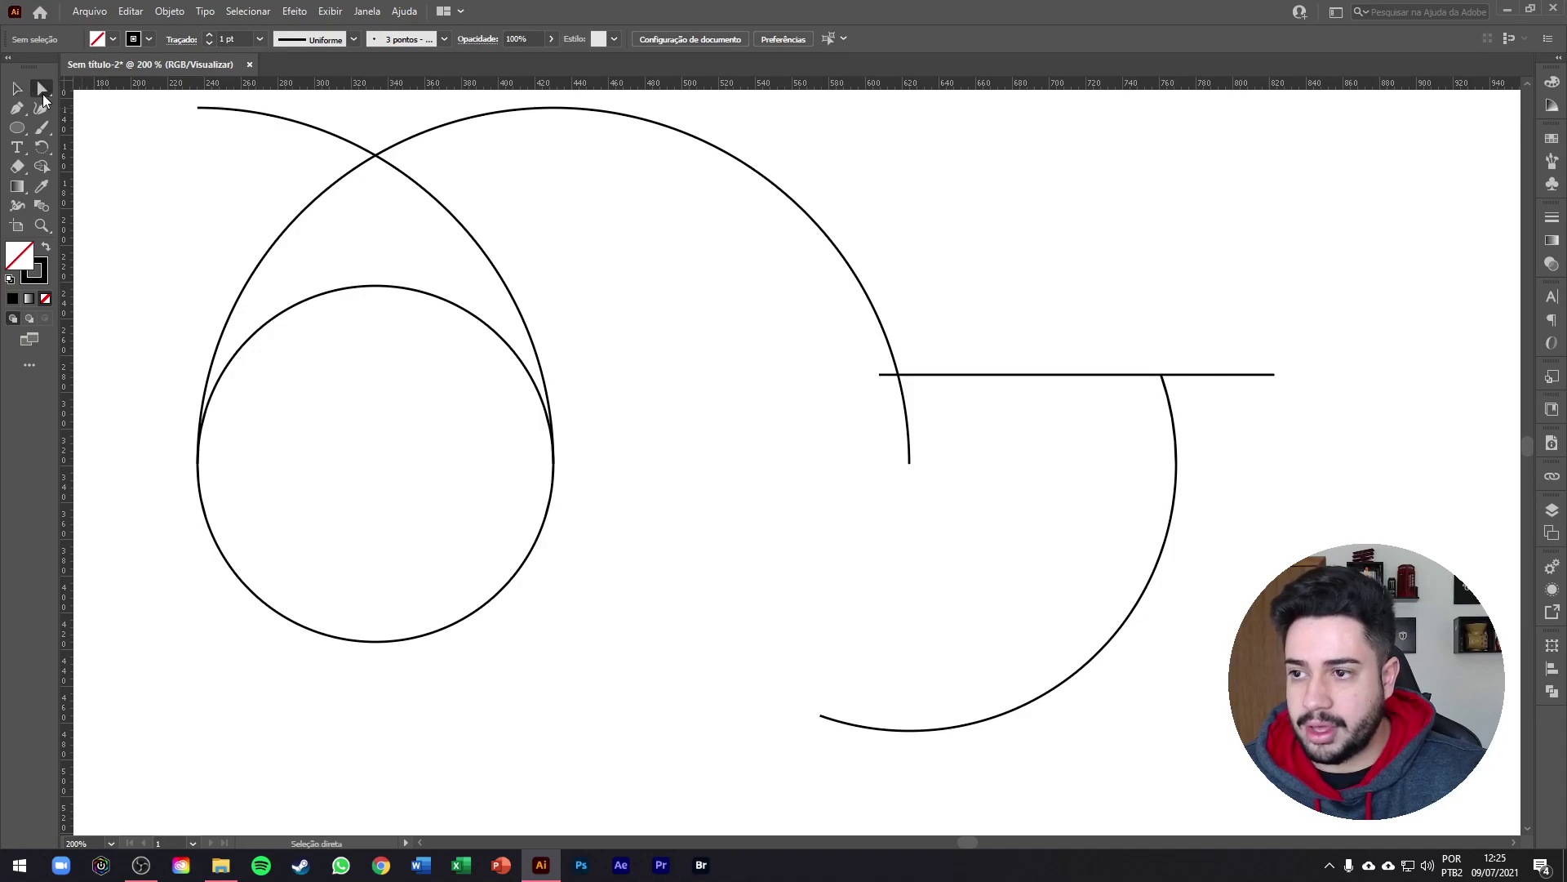
left_click(369, 284)
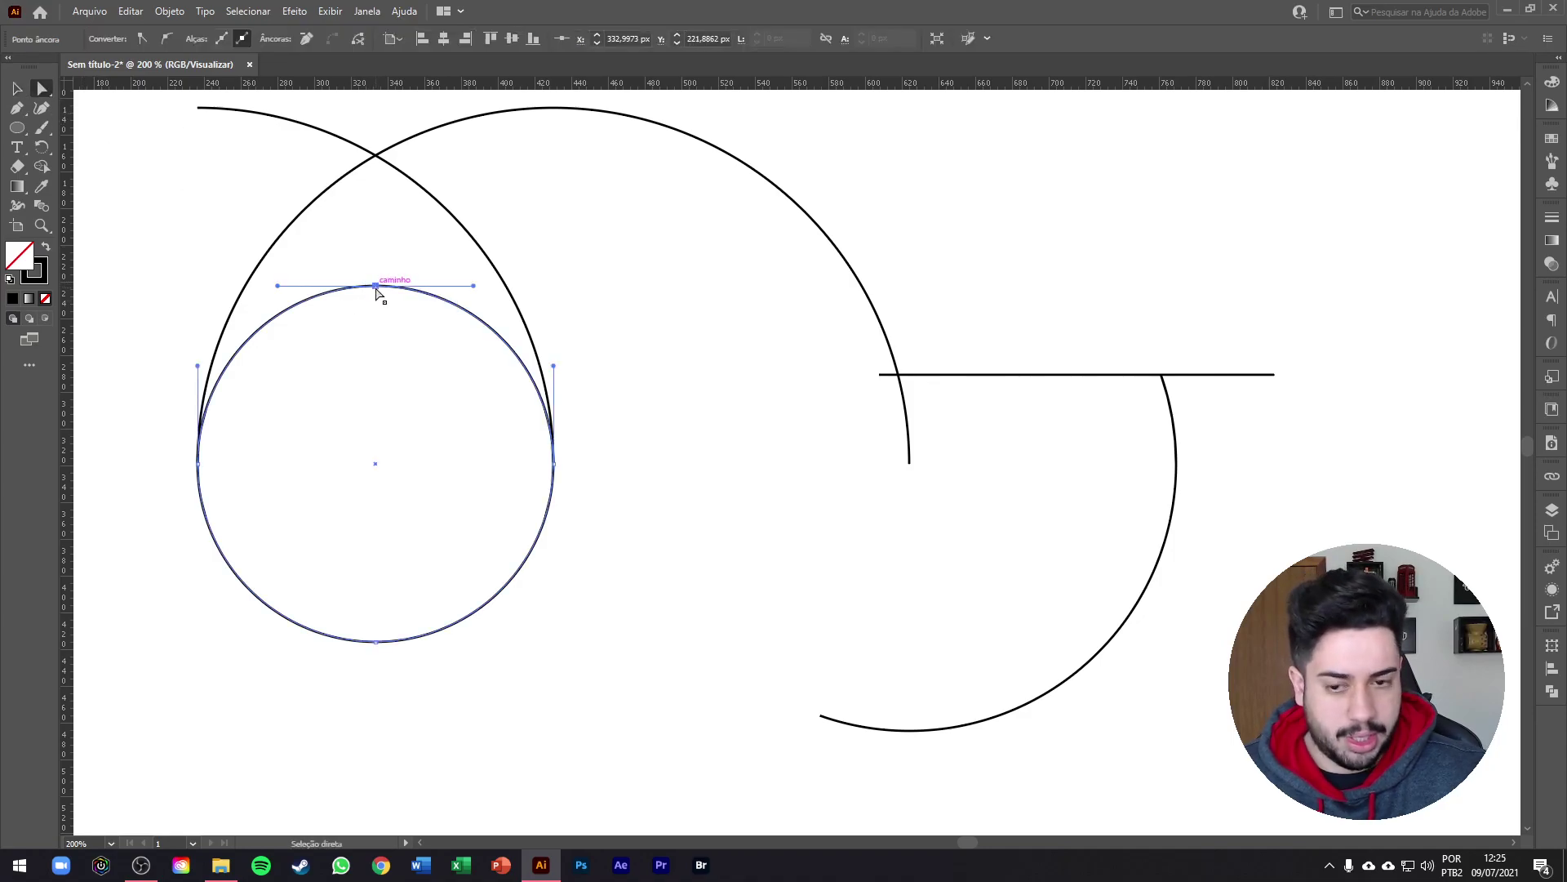
key("Delete")
Add an anchor point to the large head arc at its intersection with the horizontal muzzle line.
scroll(378, 290, "down", 2)
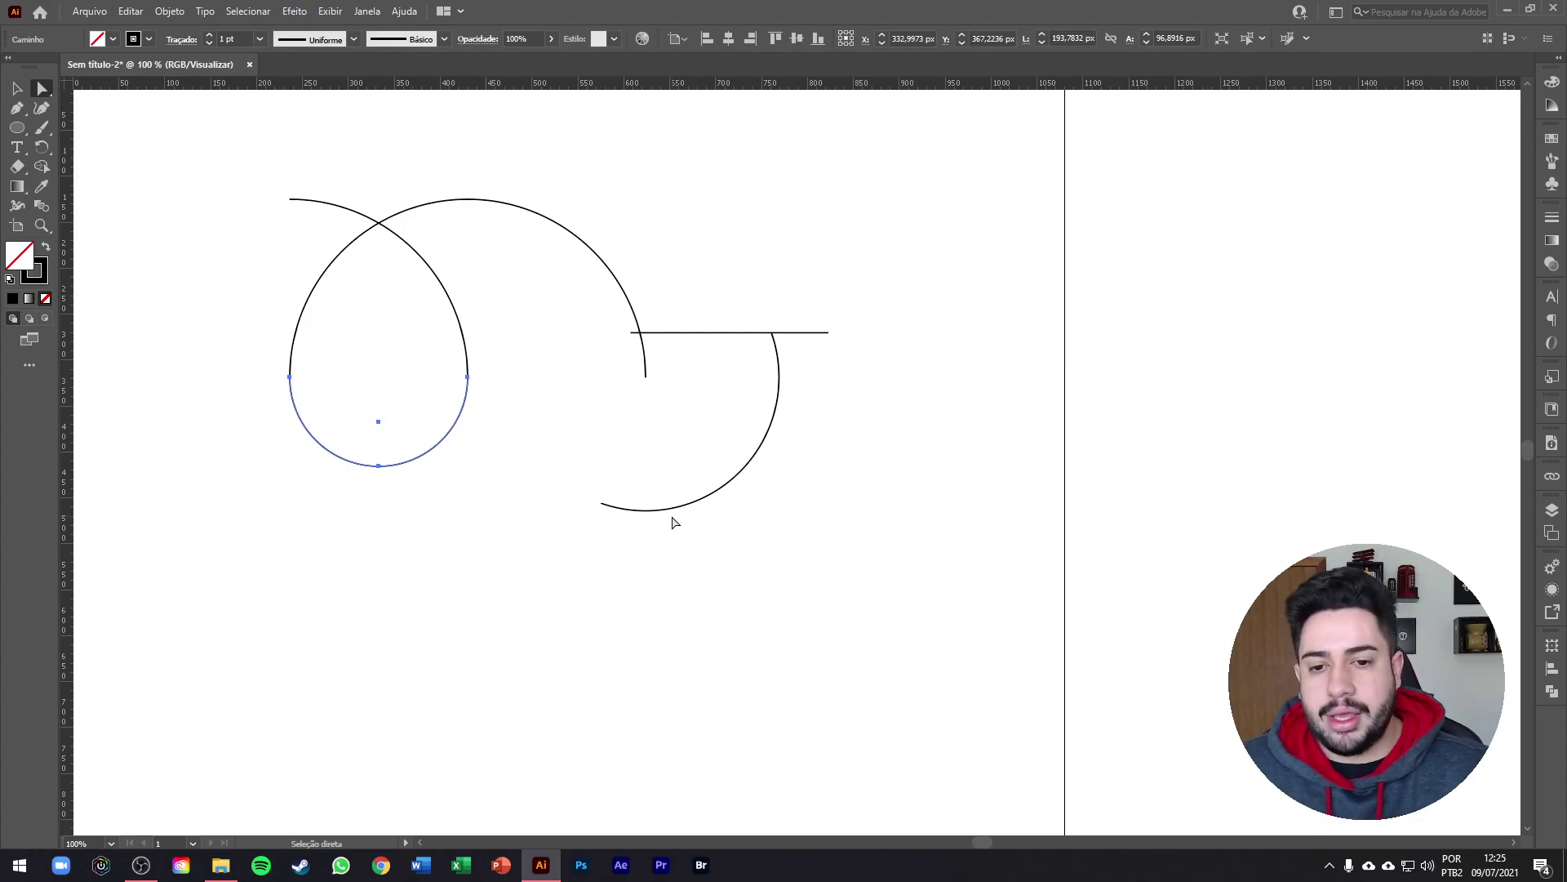
scroll(647, 351, "up", 3)
left_click(640, 335)
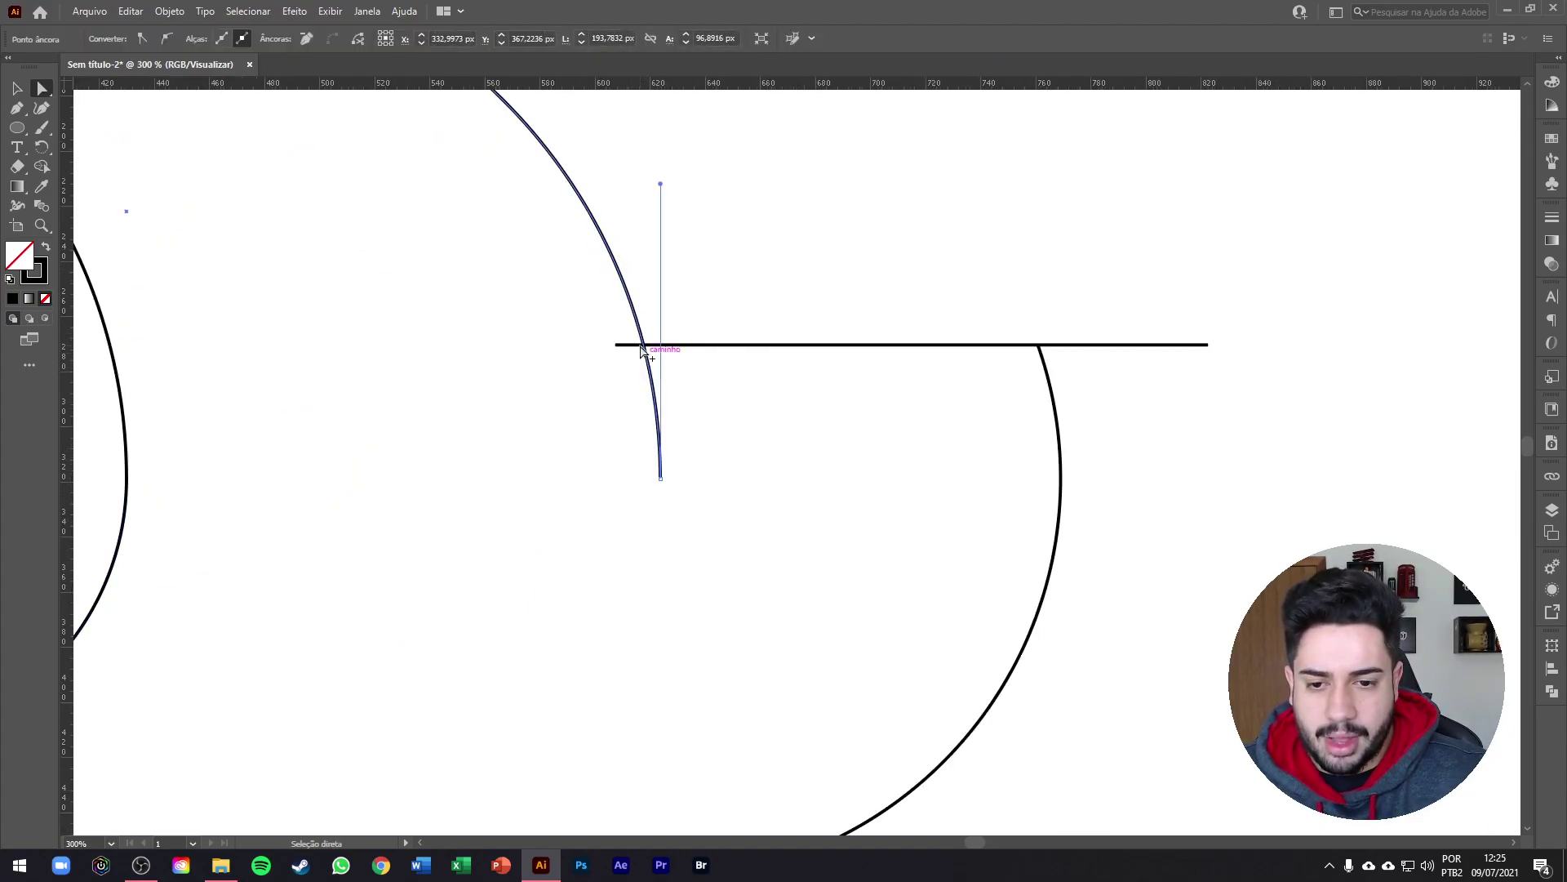
scroll(642, 351, "up", 2)
key("plus")
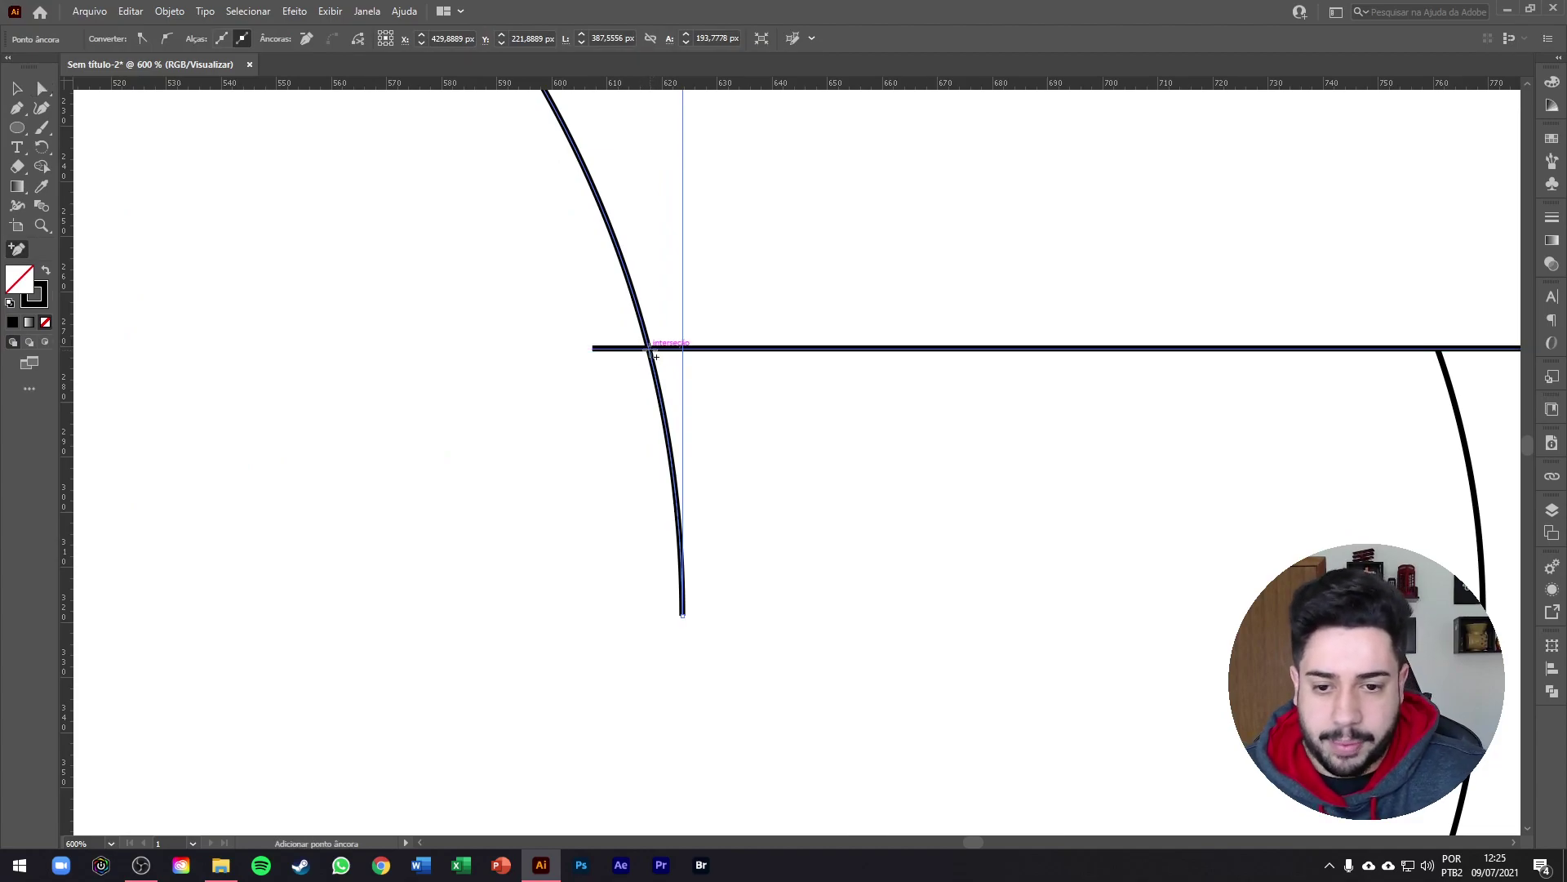
left_click(650, 349)
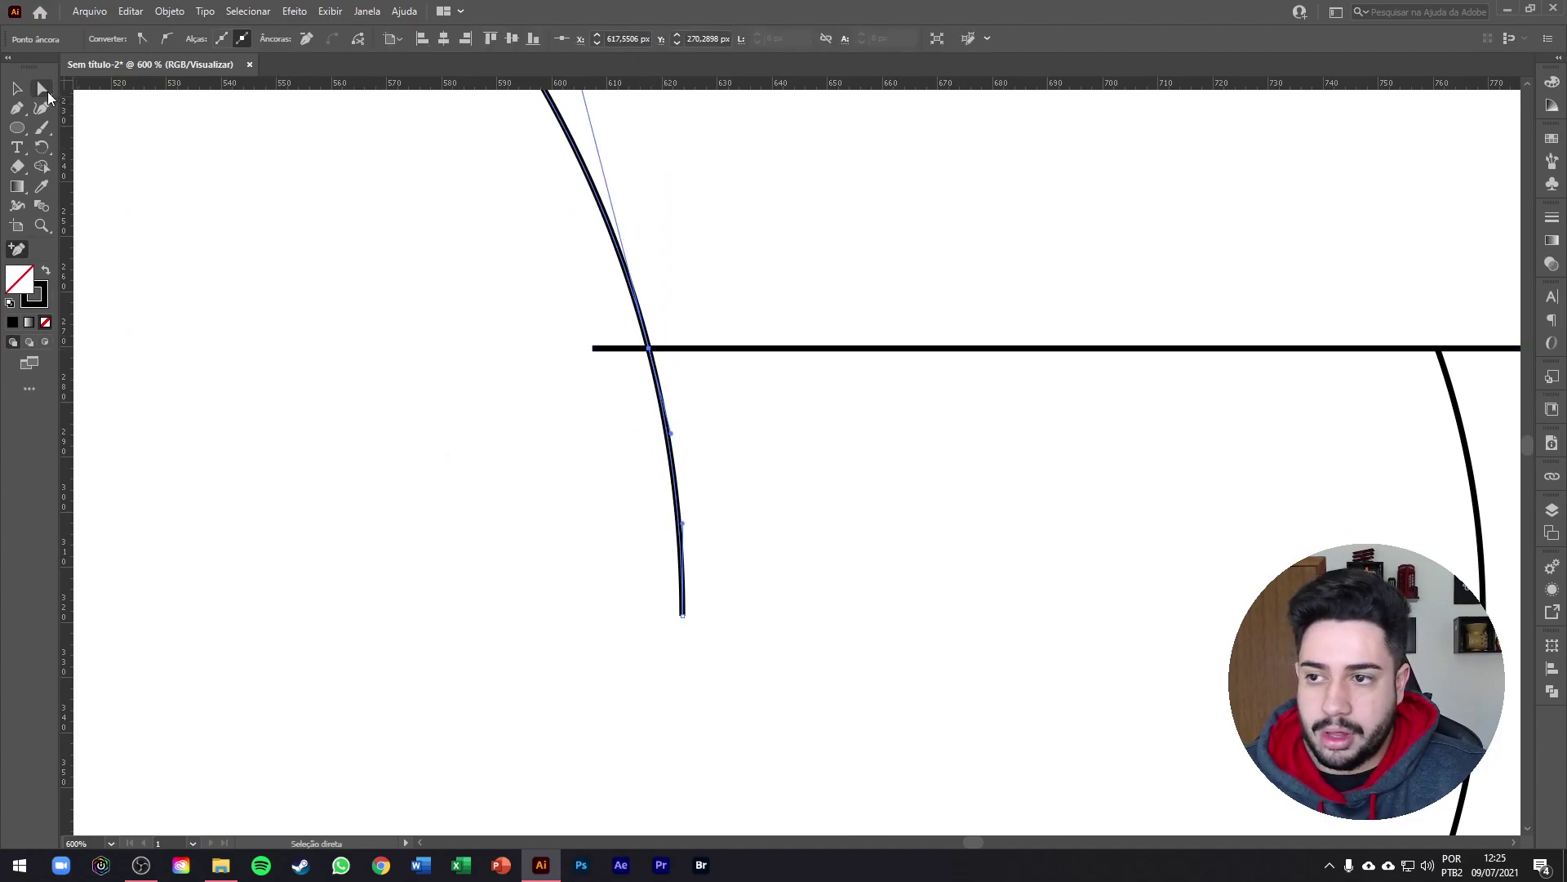
Delete the large head arc's lower end anchor so the arc ends at the horizontal muzzle line.
key("a")
left_click(682, 616)
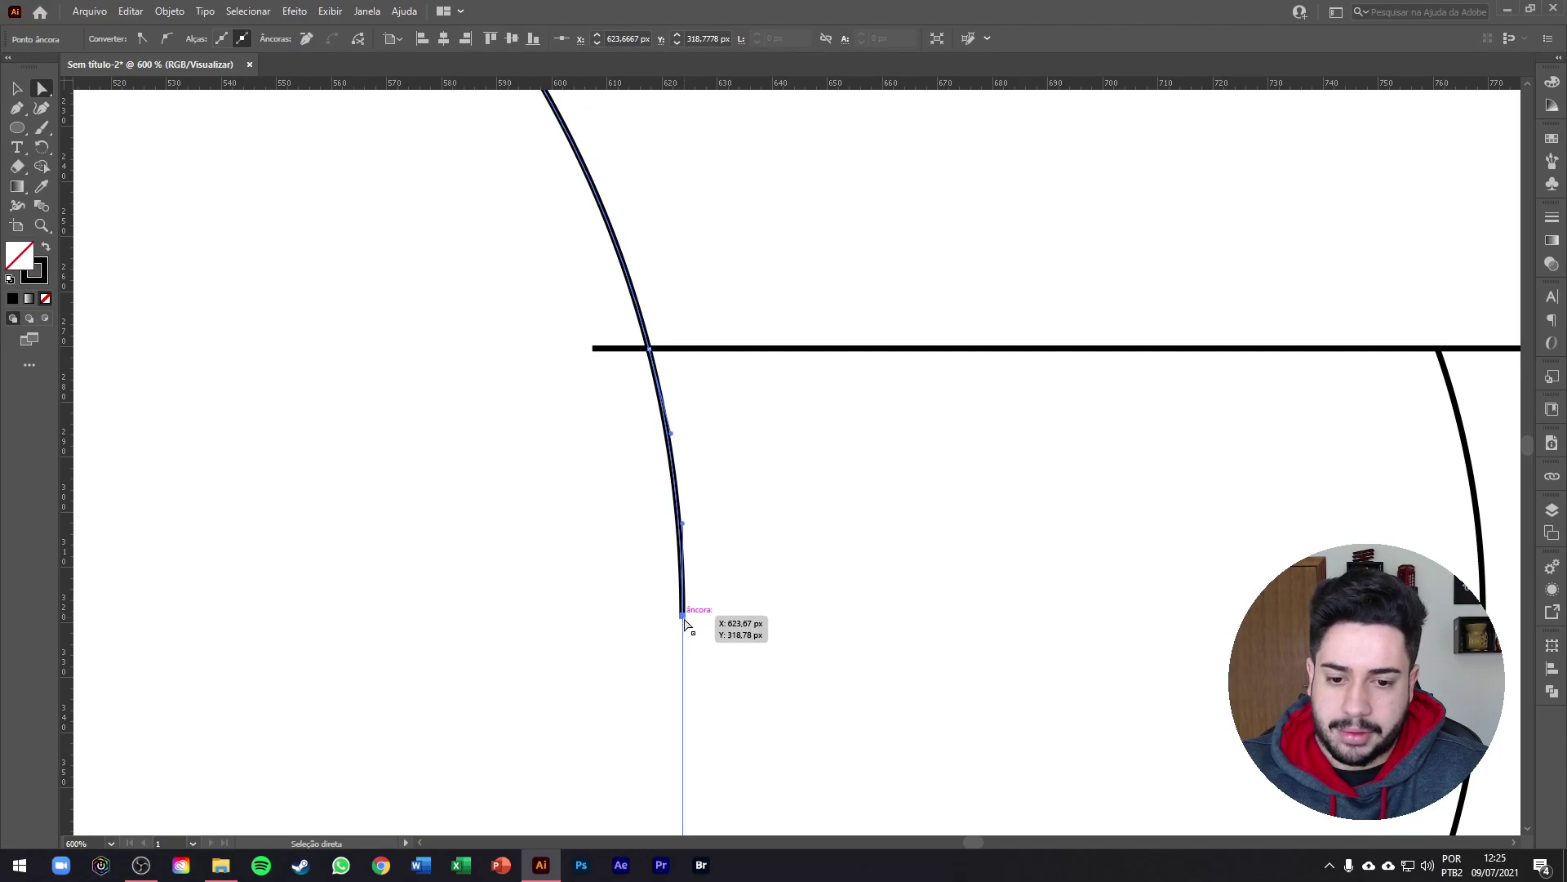
key("Delete")
Snap the horizontal muzzle line's left end to the head arc's end and its right end to the muzzle arc's upper end.
left_click(594, 361)
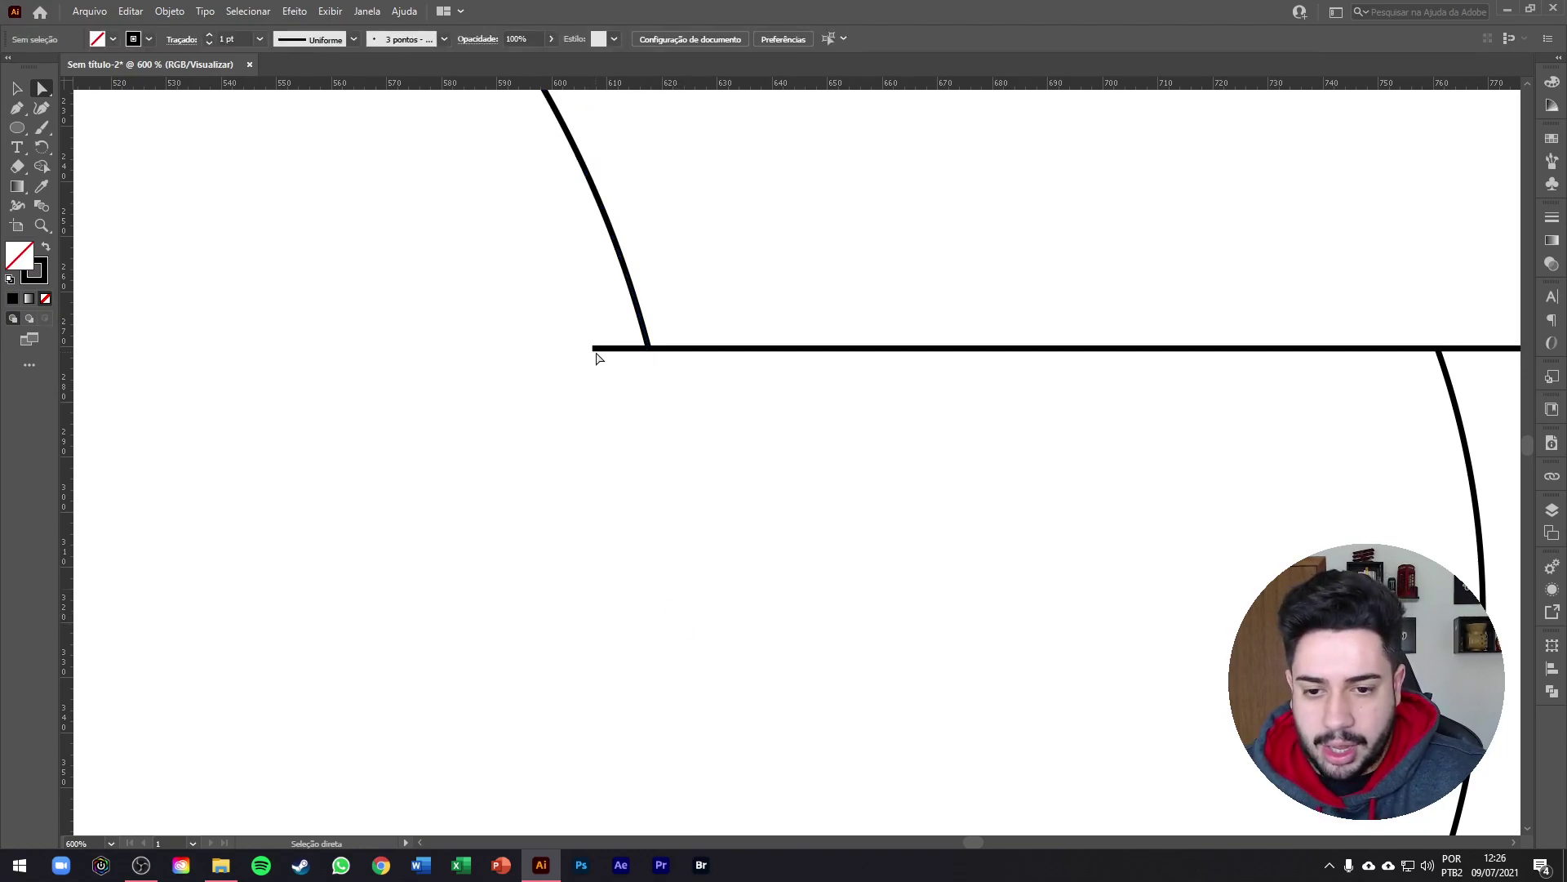
left_click(596, 352)
left_click_drag(595, 352, 647, 348)
scroll(641, 378, "down", 2)
left_click_drag(1197, 363, 1037, 363)
scroll(912, 357, "down", 3)
left_click(16, 87)
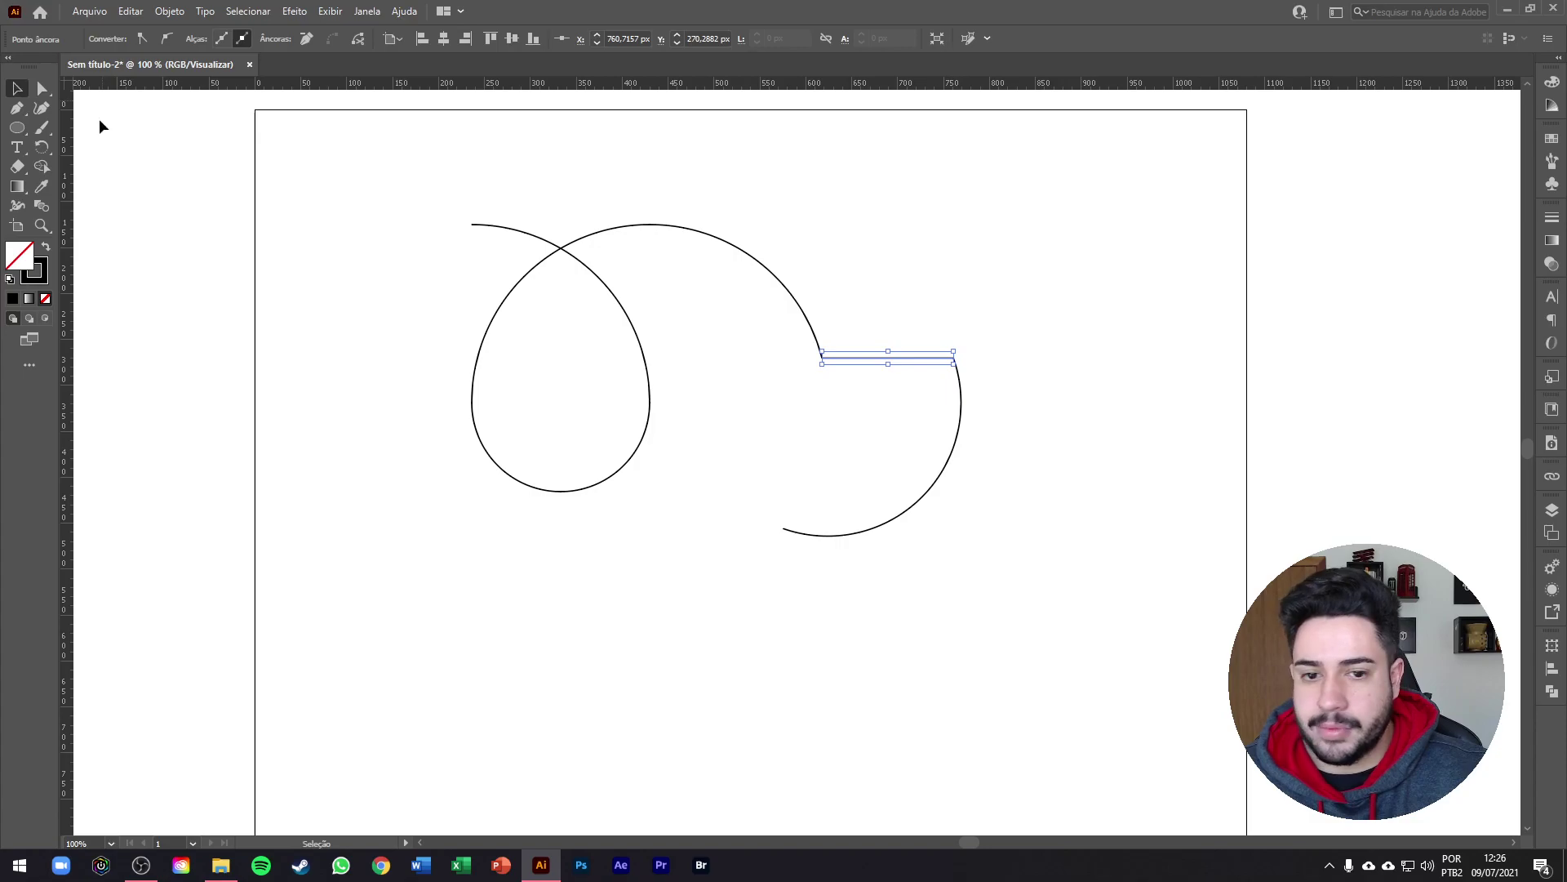
left_click(906, 258)
Select all the dog-head paths and set their stroke weight to 20 pt.
scroll(904, 253, "up", 1)
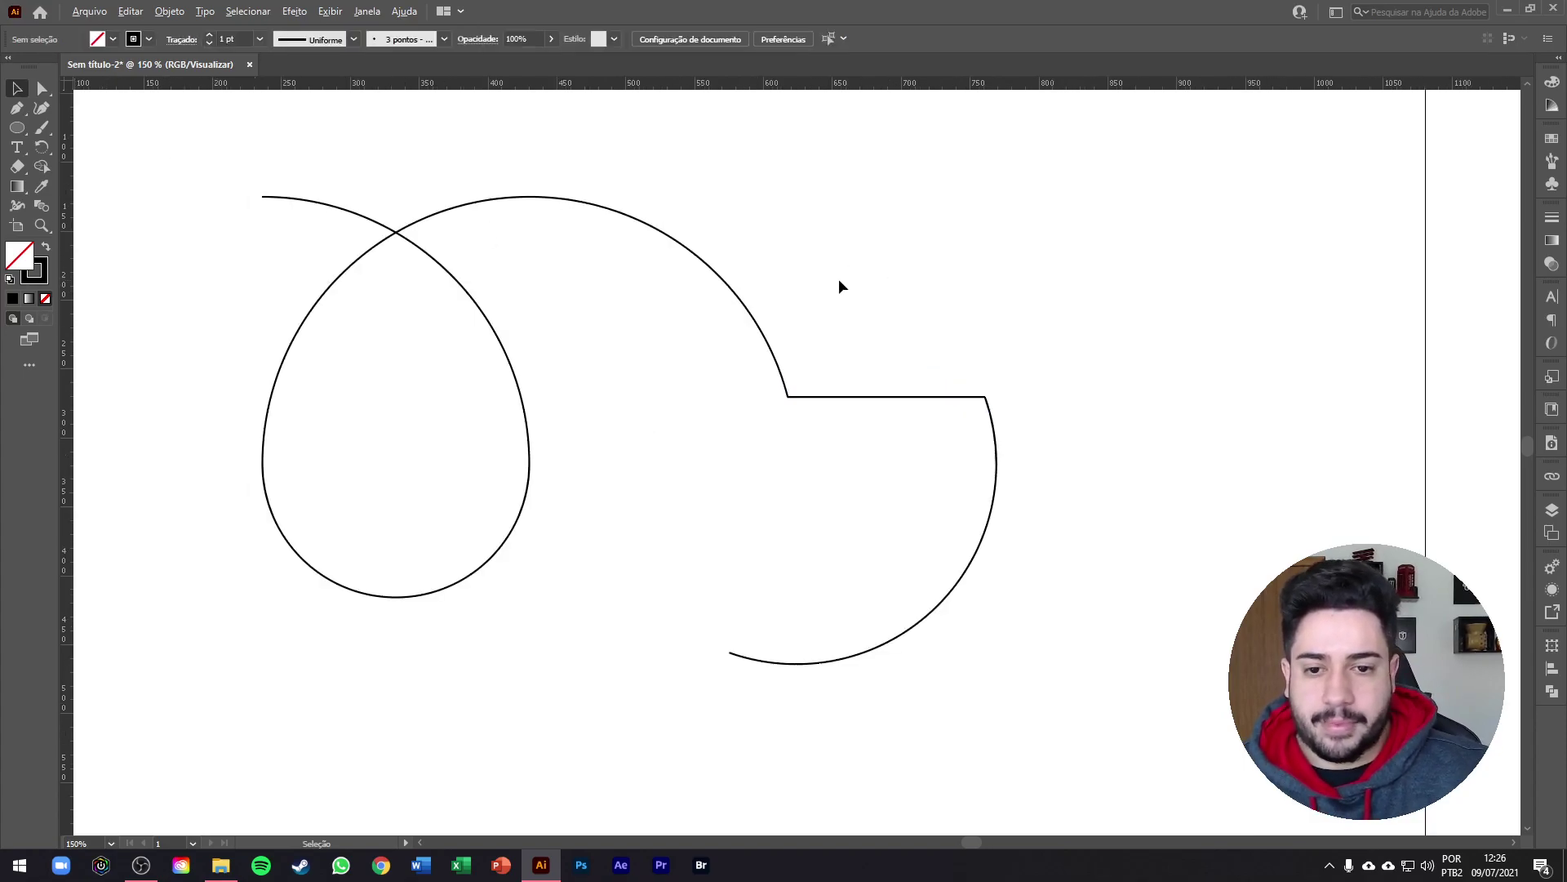
left_click_drag(187, 154, 1075, 718)
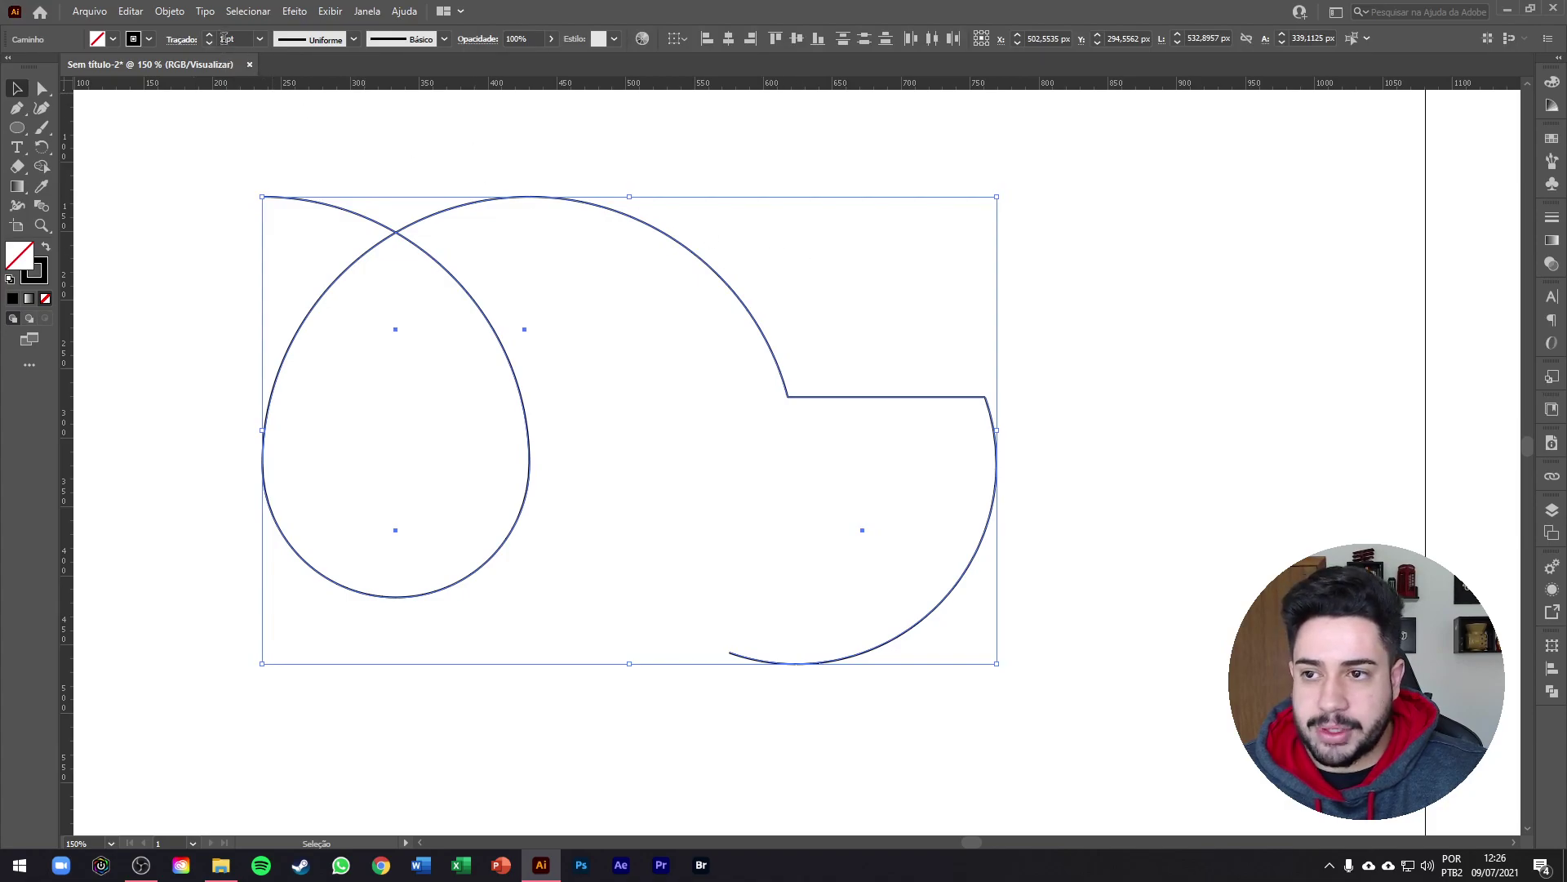
left_click(209, 36)
left_click(209, 36)
left_click(209, 36)
left_click(210, 36)
left_click(210, 36)
left_click(210, 36)
left_click(209, 36)
left_click(210, 36)
left_click(210, 36)
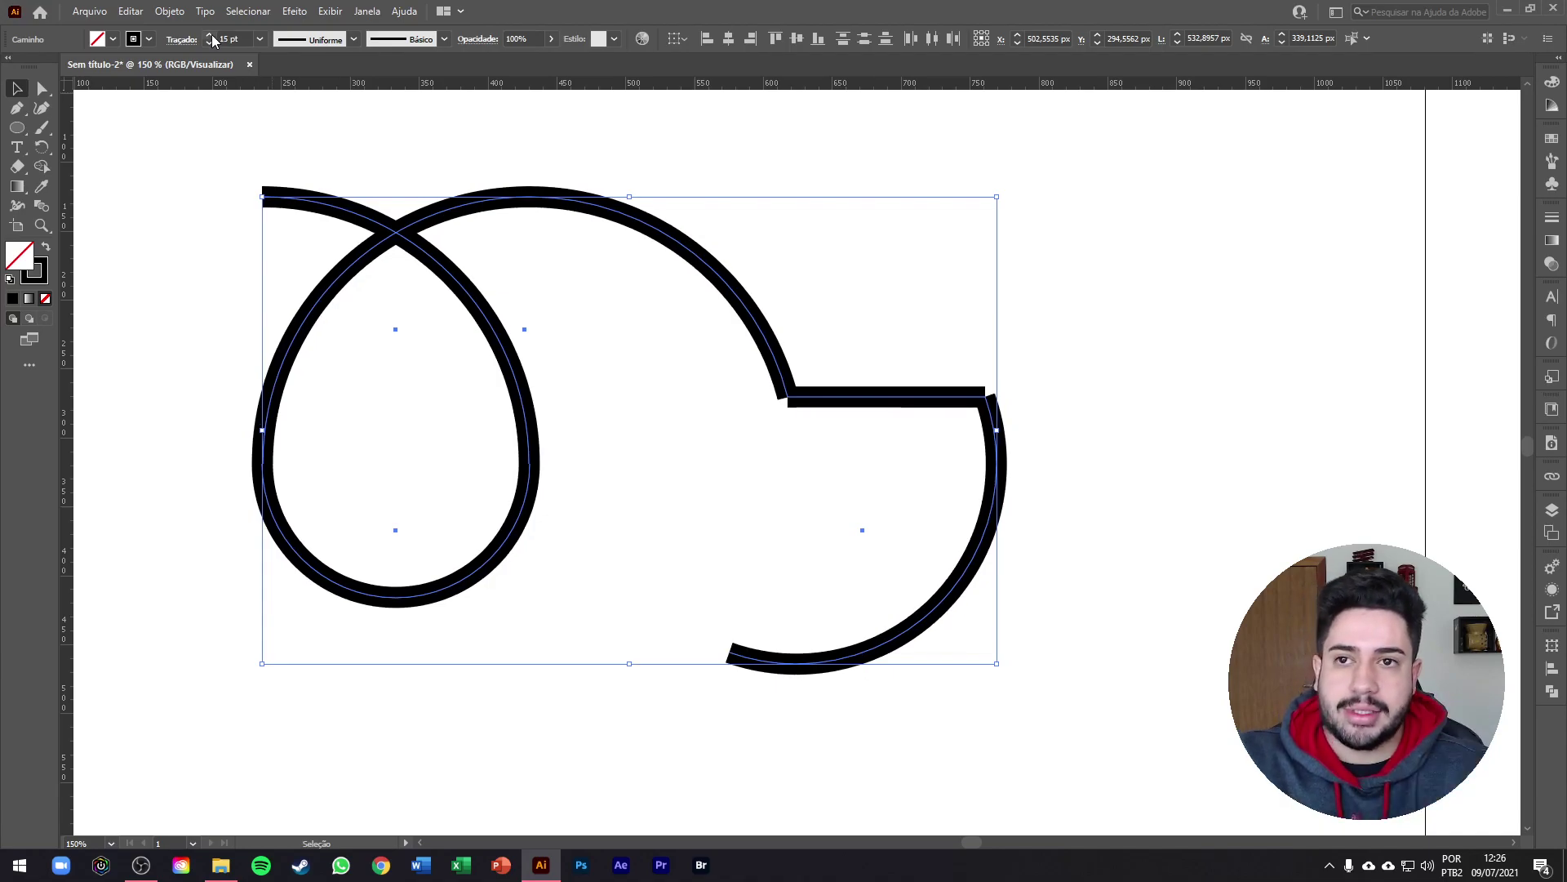
left_click(210, 36)
left_click(209, 36)
left_click(210, 36)
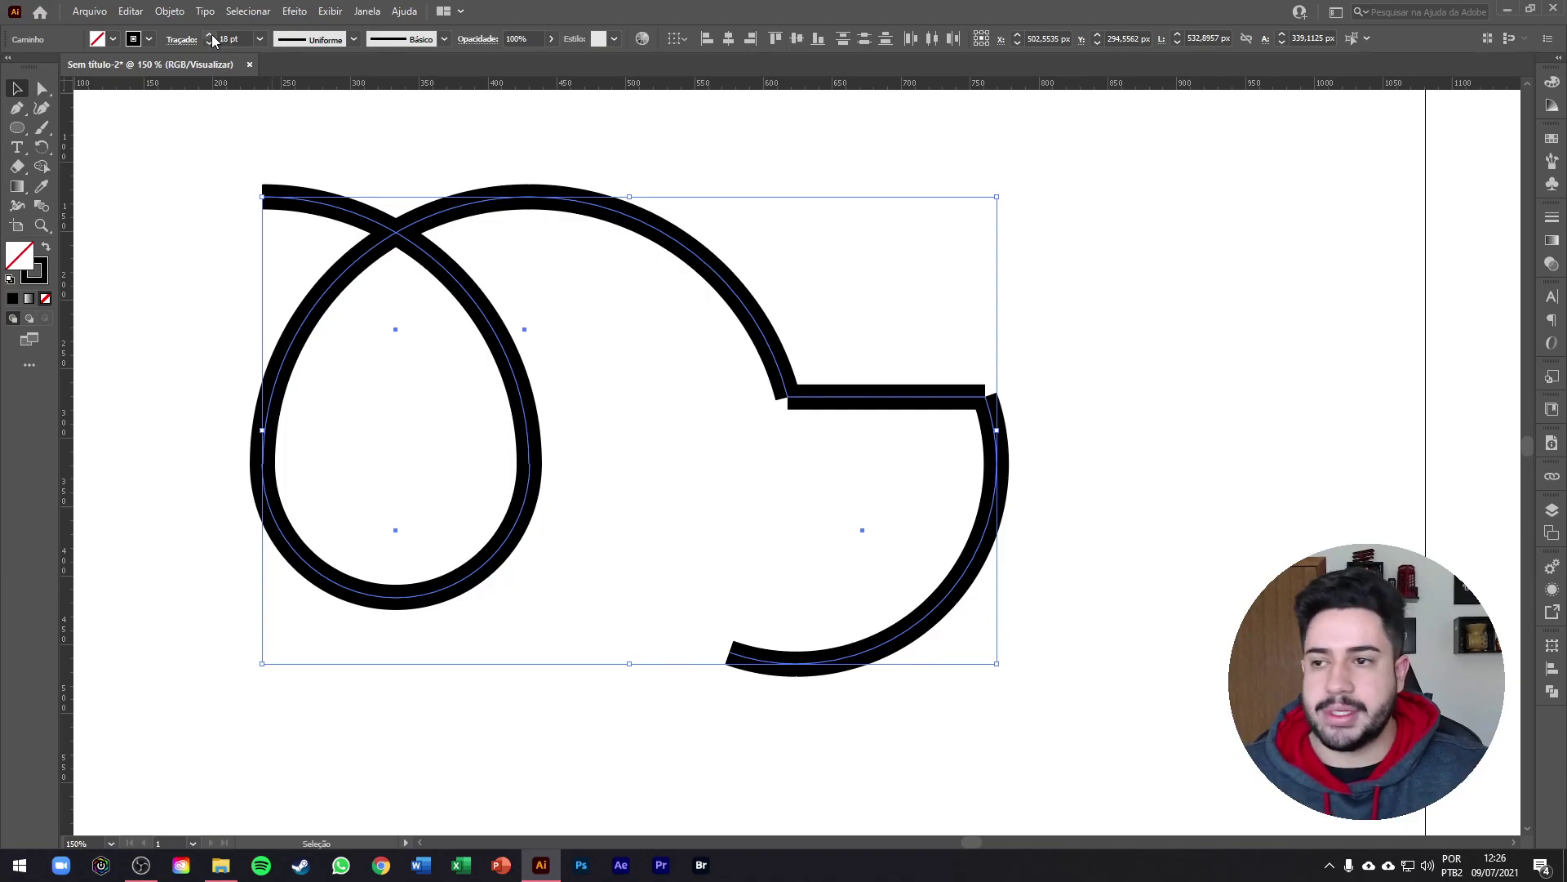
left_click(210, 36)
left_click(209, 36)
left_click(1020, 296)
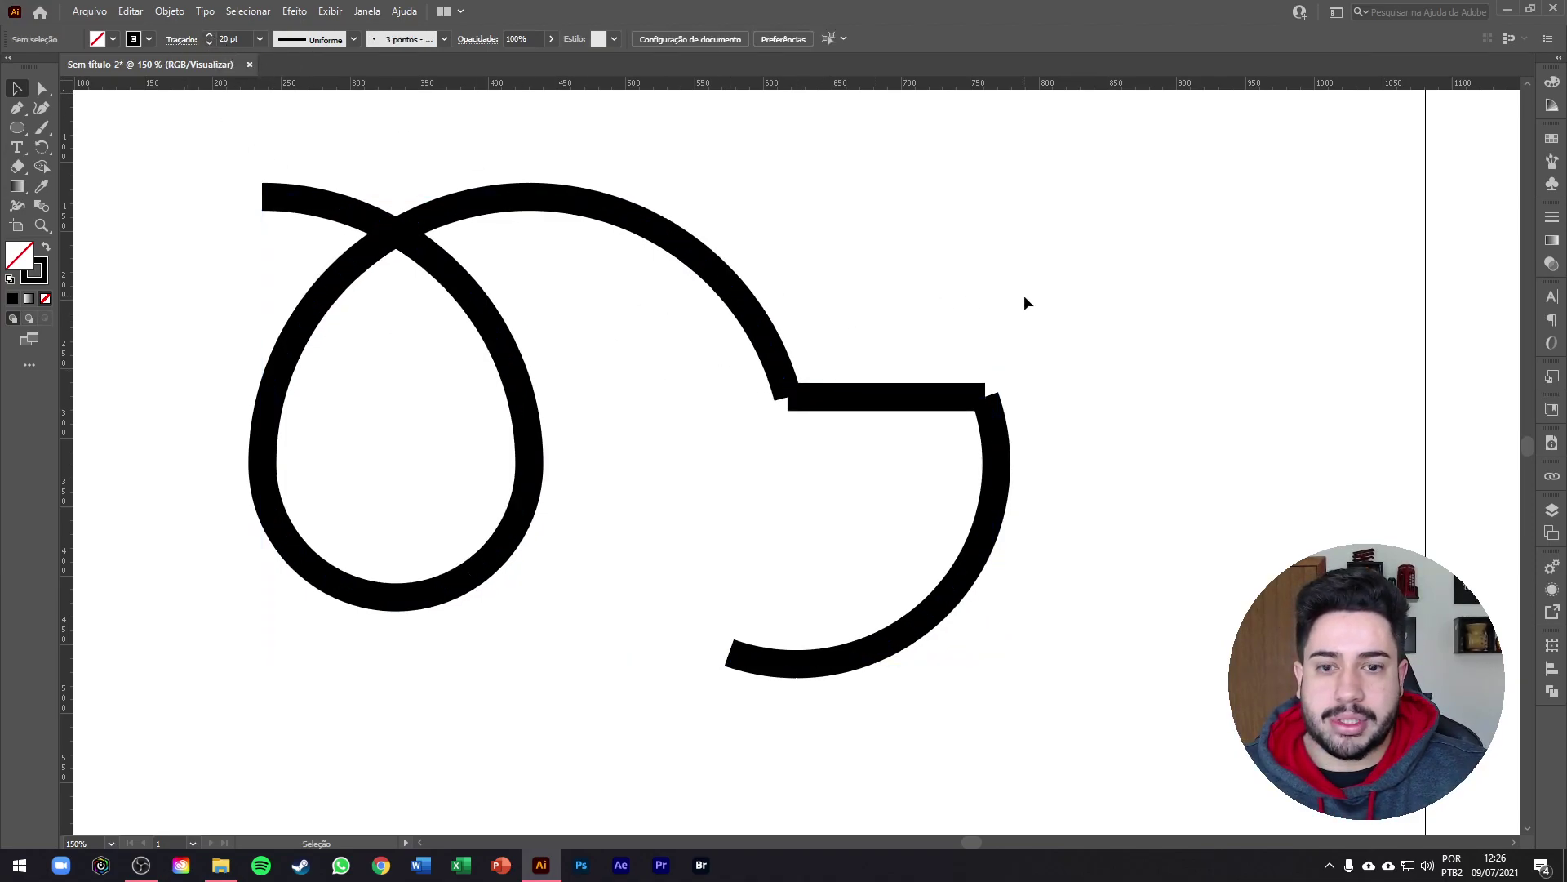
Join the muzzle line's right end and the muzzle arc's upper end into one continuous corner.
scroll(1010, 387, "up", 2)
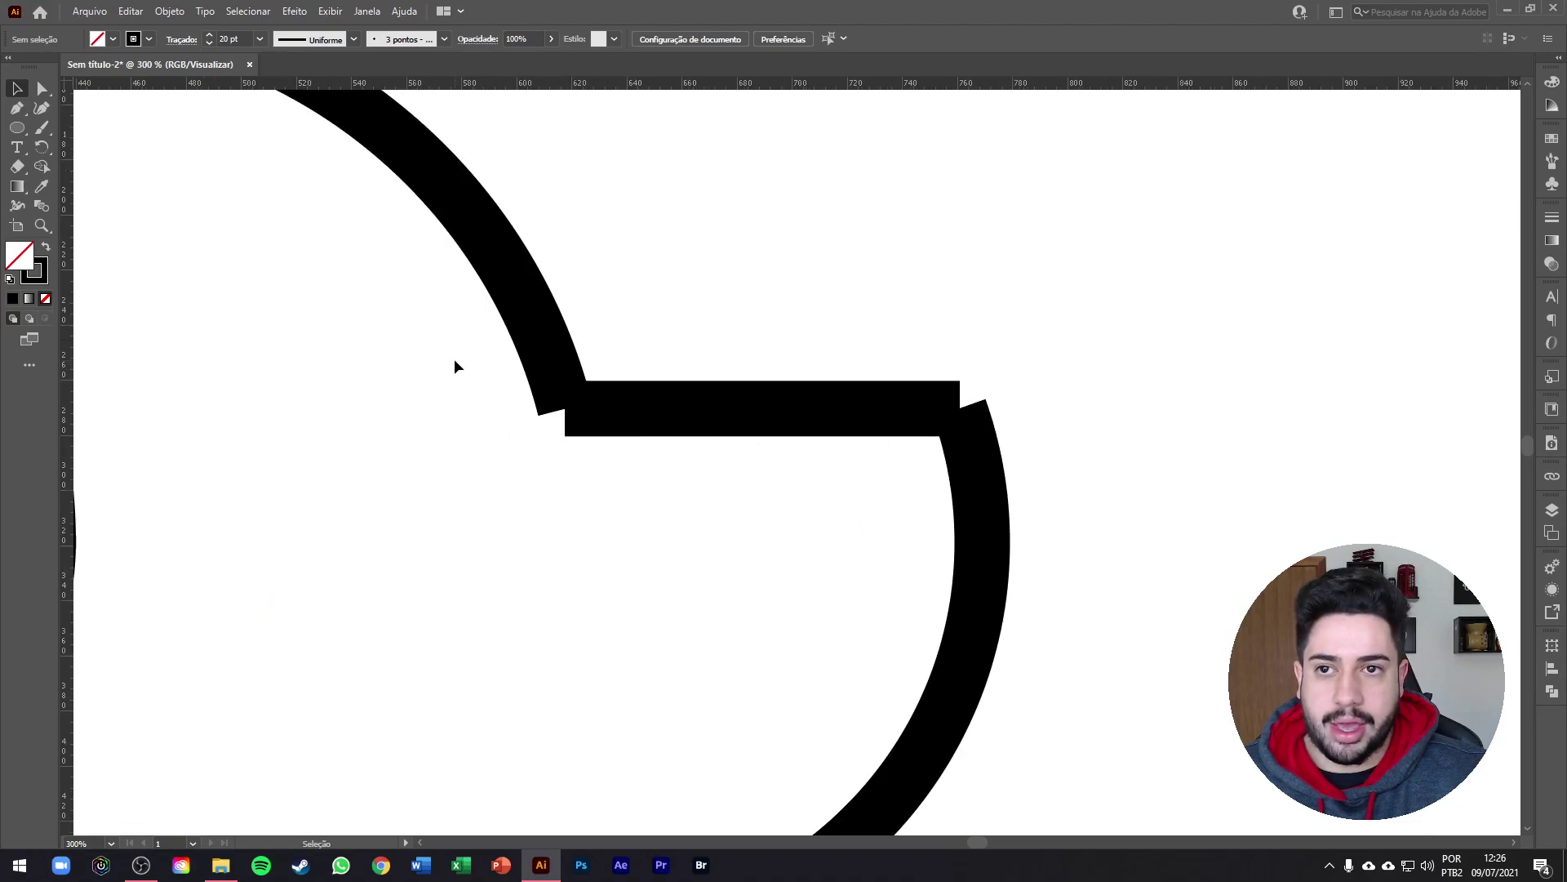
scroll(782, 415, "down", 2)
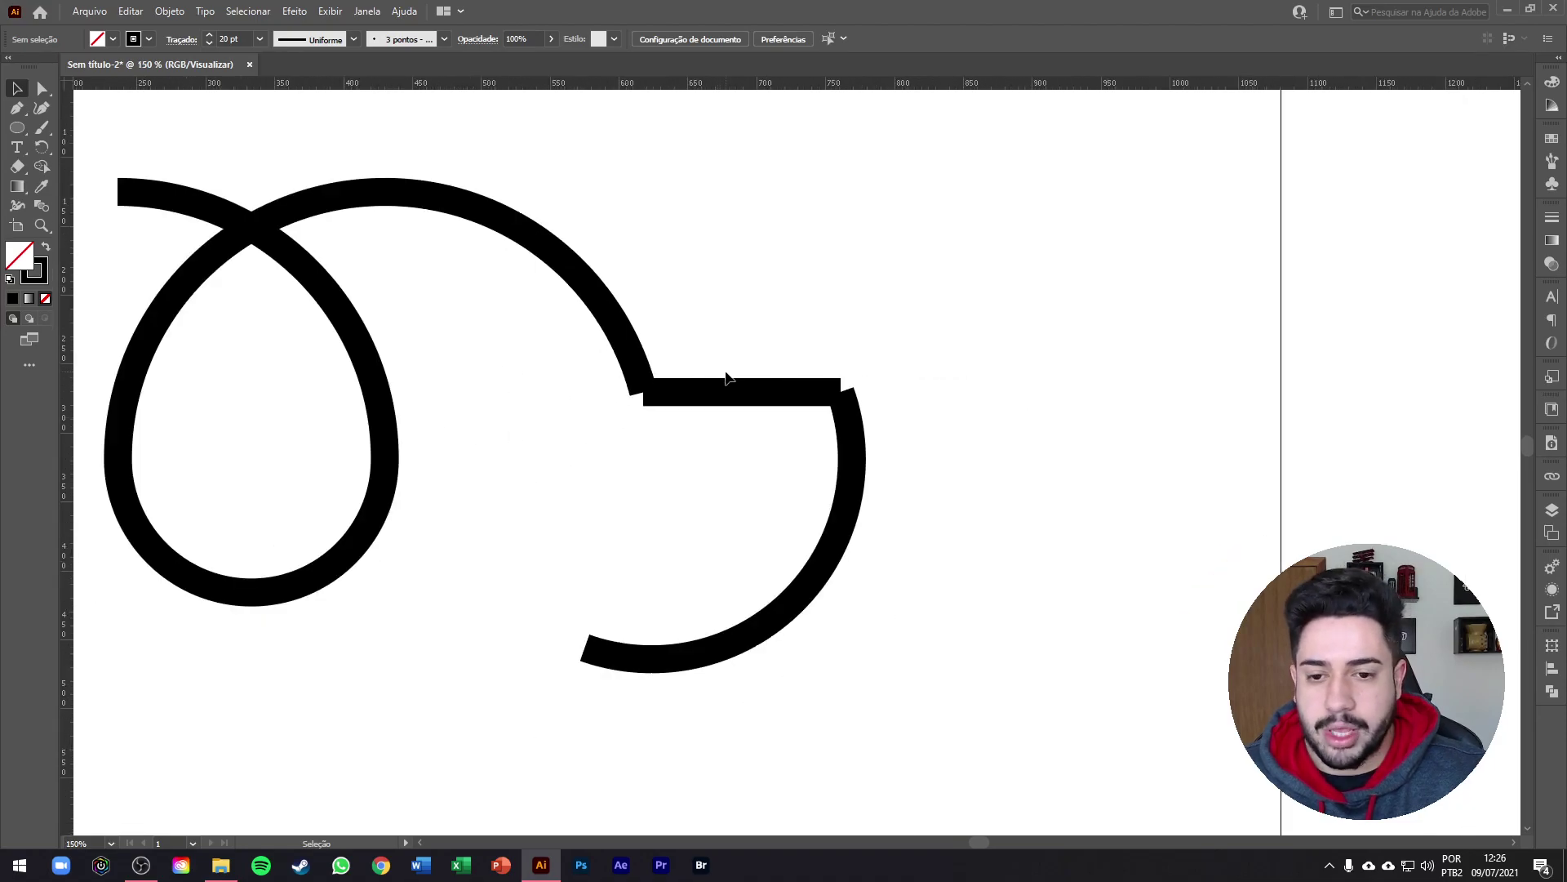
left_click(43, 88)
scroll(840, 374, "up", 1)
left_click_drag(765, 344, 894, 455)
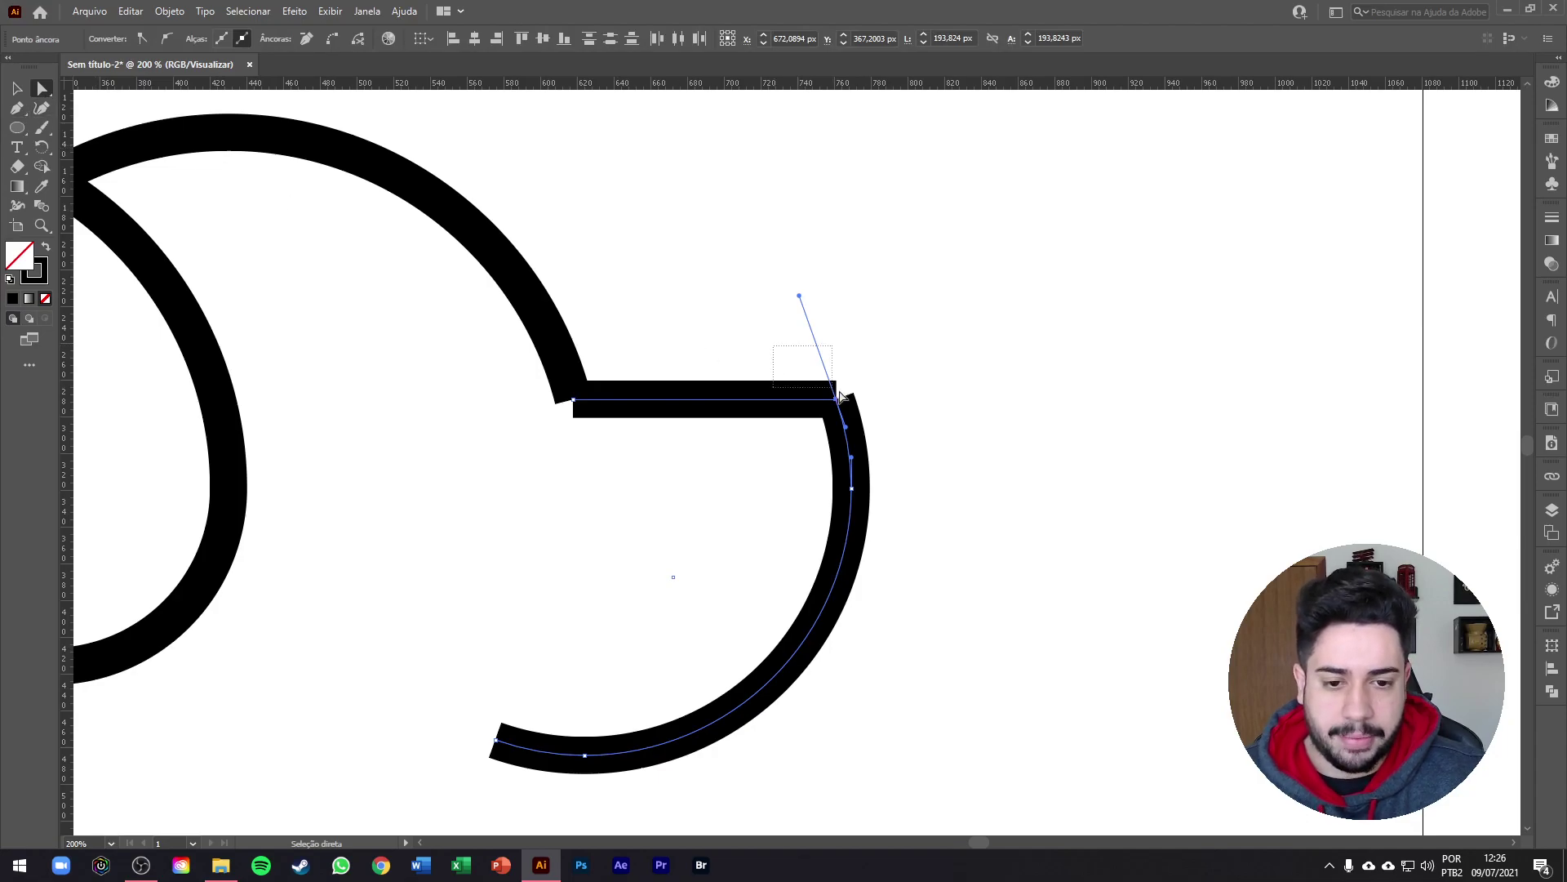
right_click(863, 412)
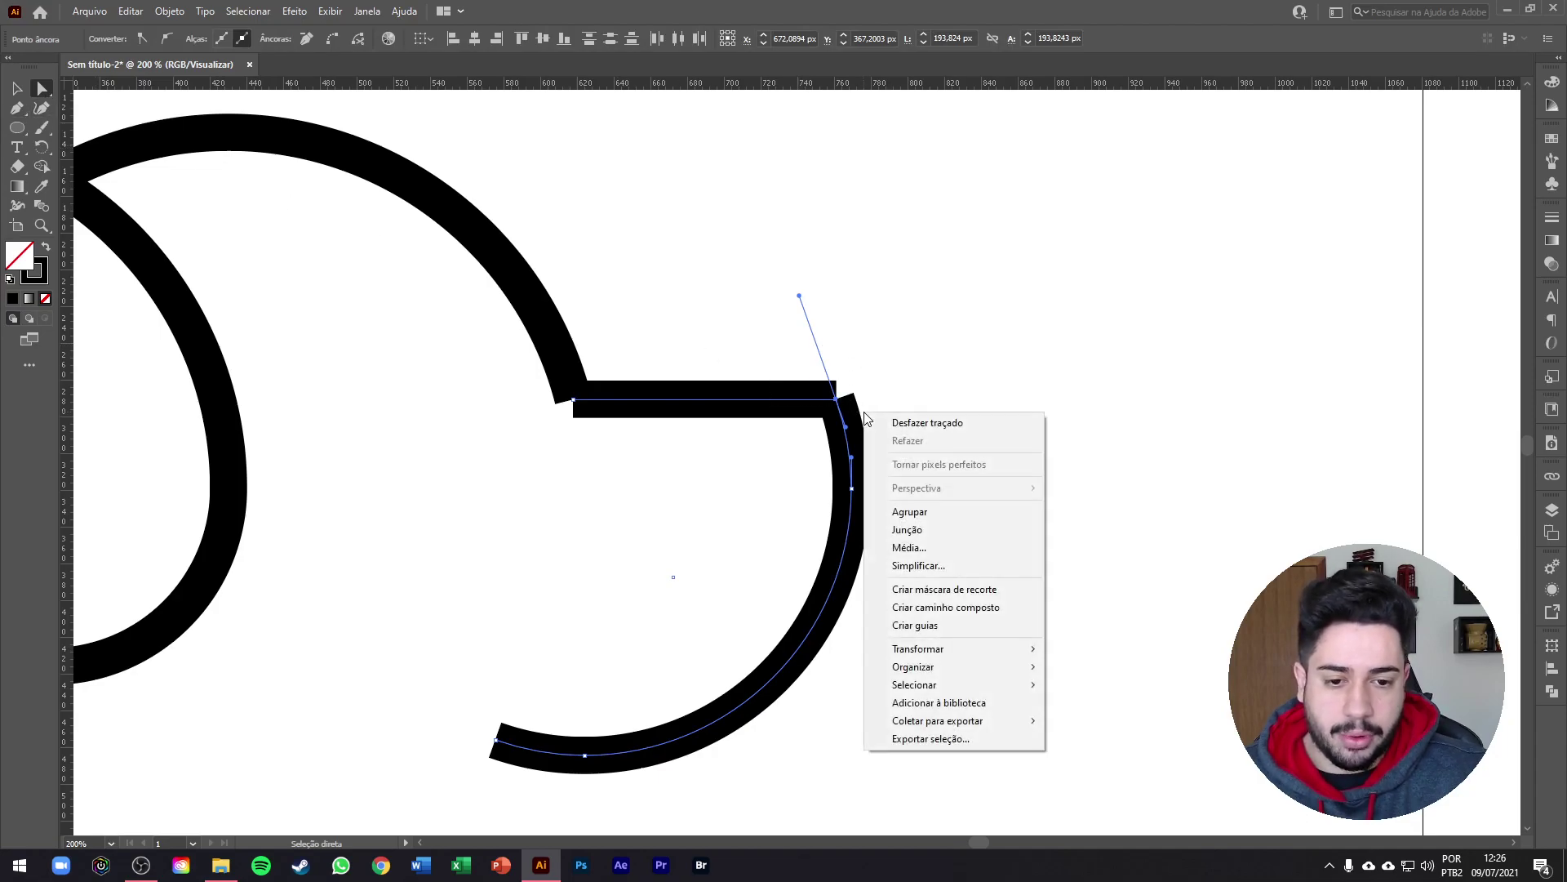
left_click(907, 529)
scroll(844, 408, "up", 3)
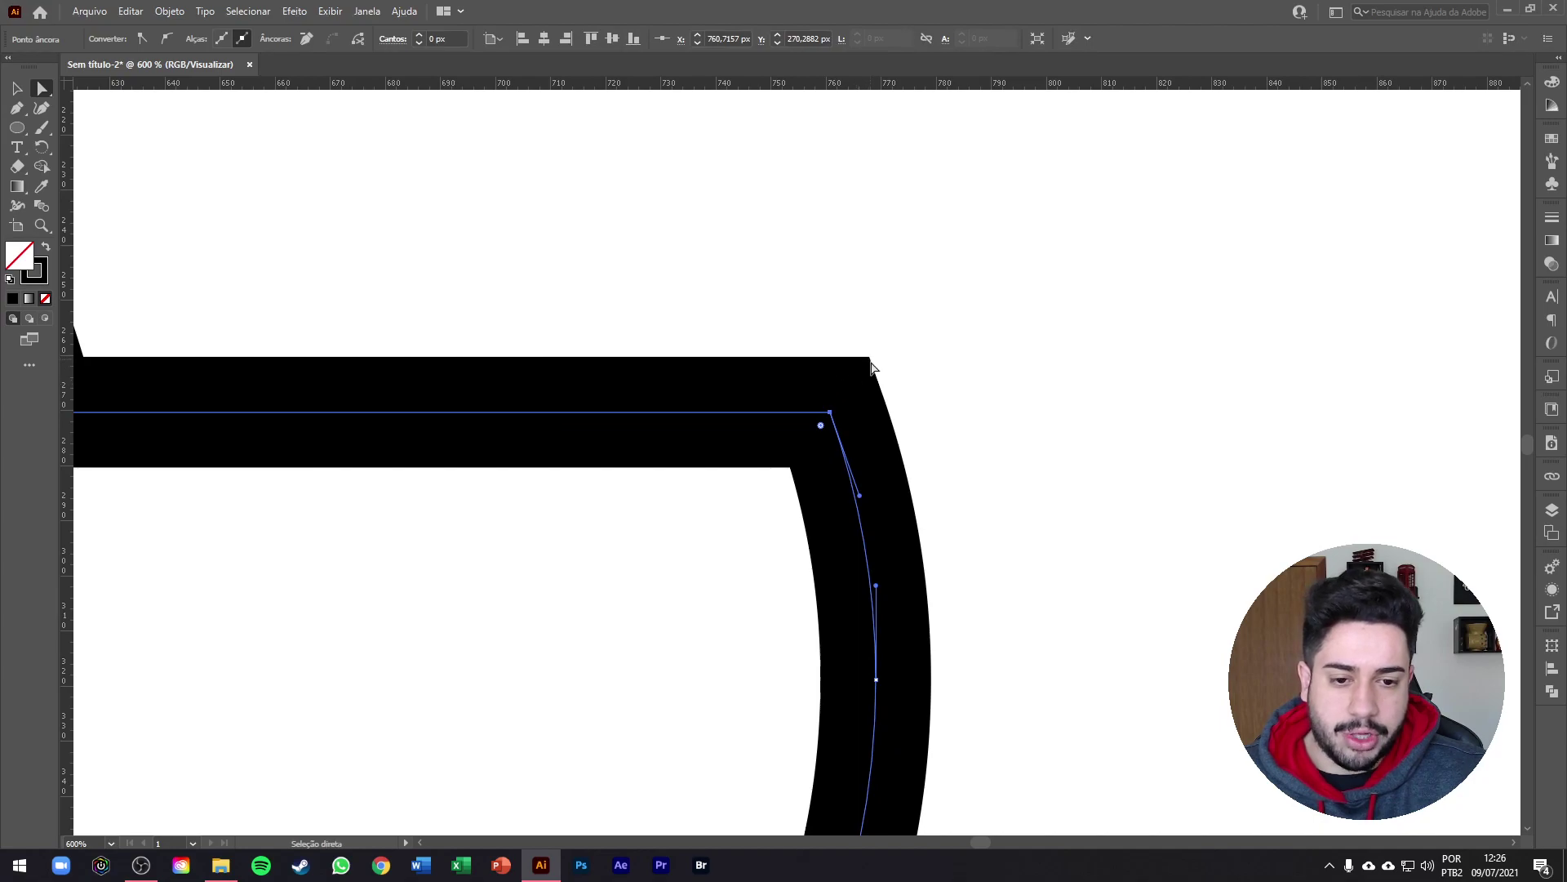
scroll(888, 418, "down", 3)
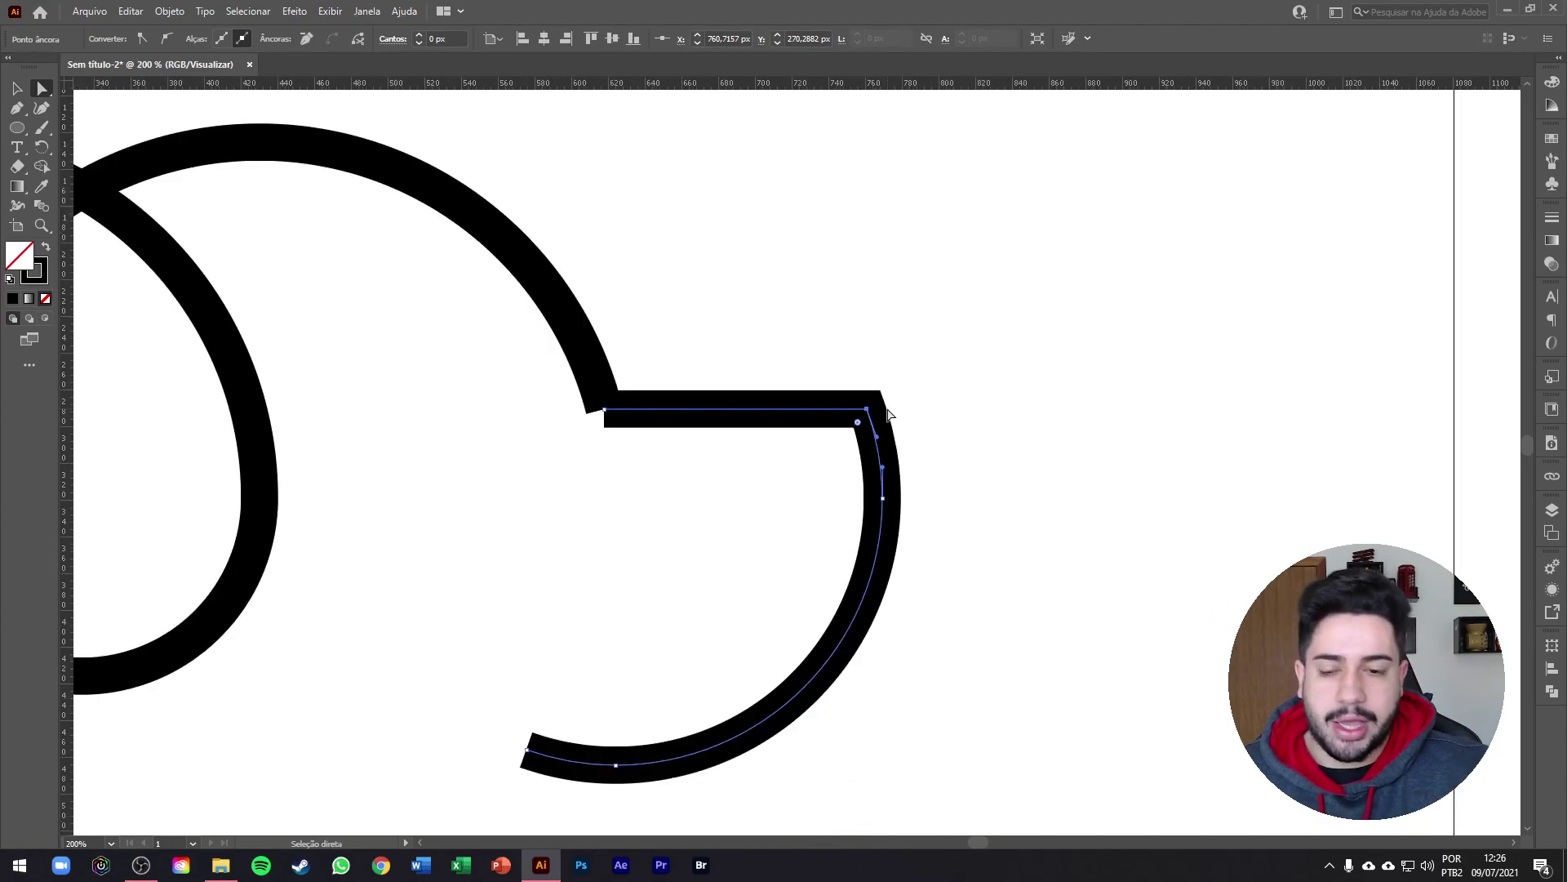
Join the head arc's lower end with the muzzle line's left end.
left_click_drag(567, 454, 685, 357)
right_click(613, 382)
left_click(653, 496)
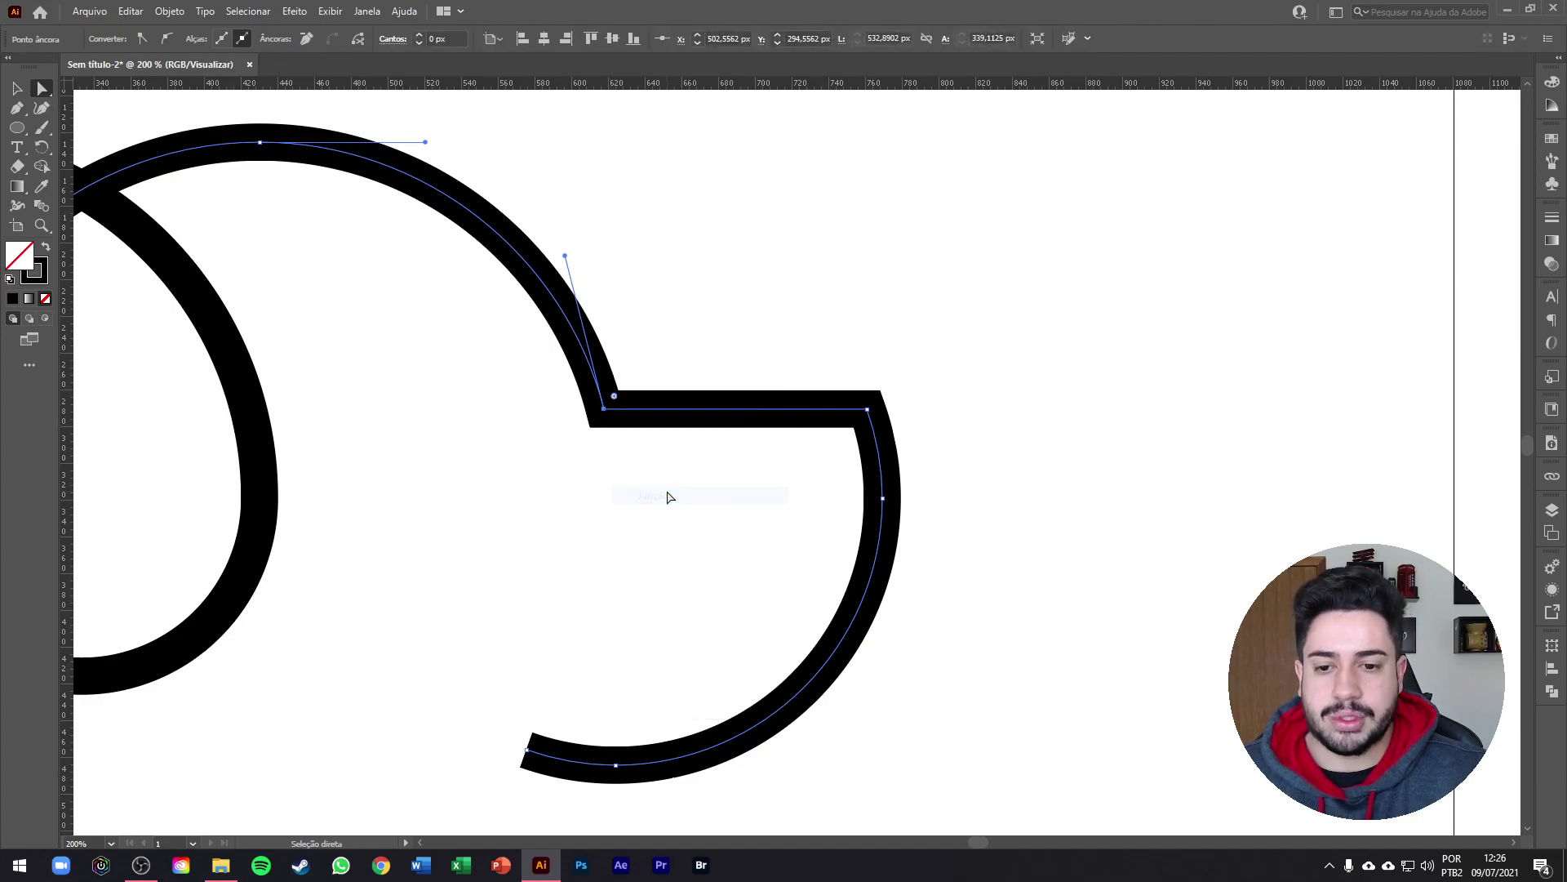
Join the lower ear curve's left end to the head arc and its right end to the upper ear arc.
scroll(534, 420, "down", 2)
scroll(245, 418, "up", 1)
left_click_drag(180, 440, 251, 483)
right_click(251, 483)
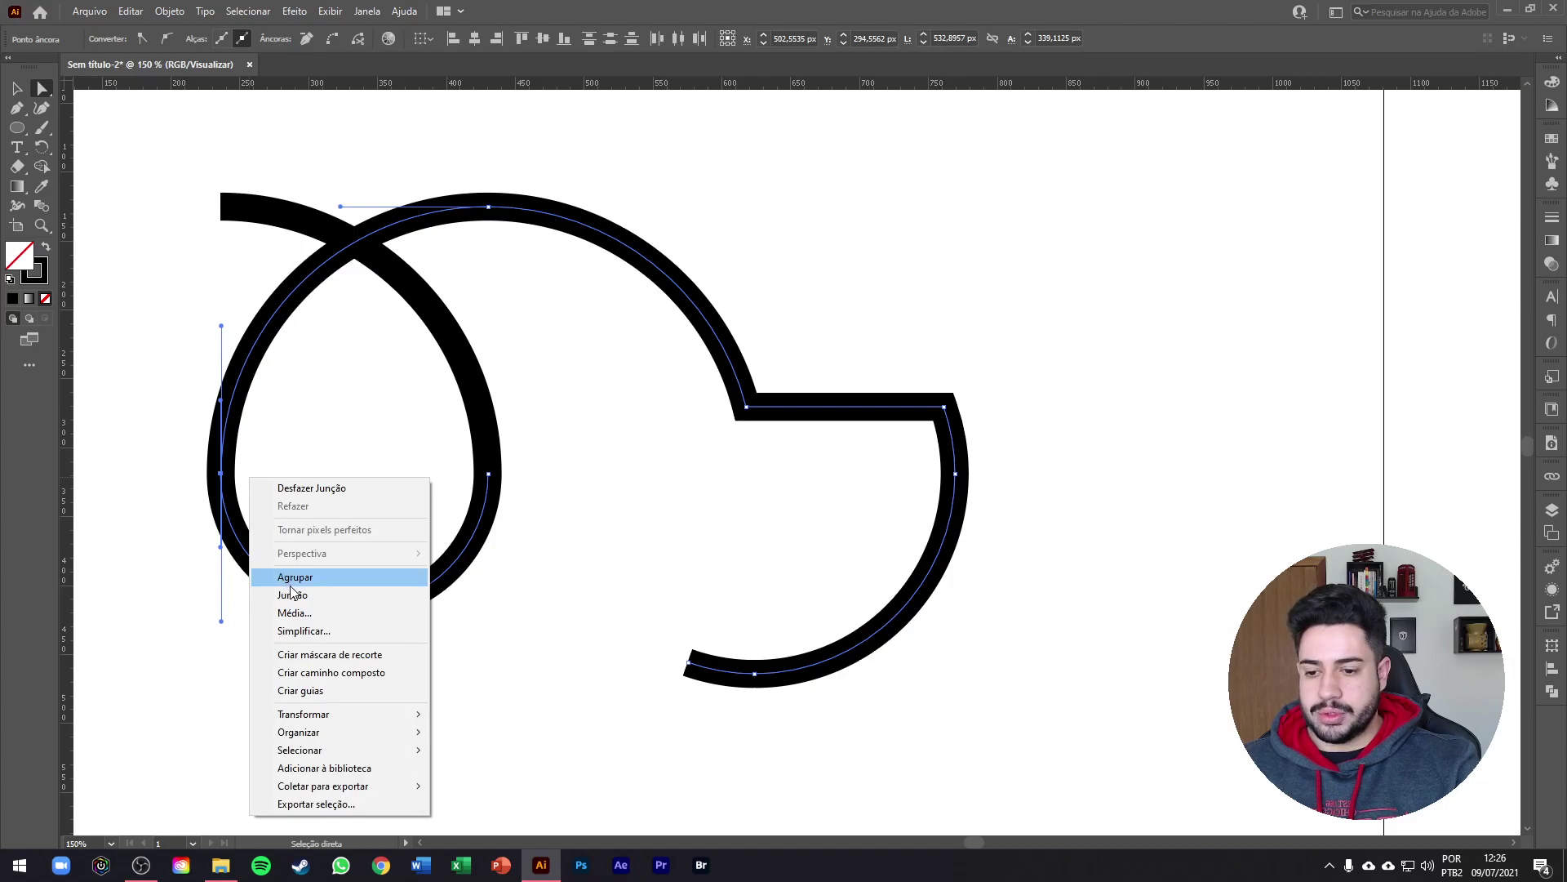
left_click(334, 581)
left_click_drag(445, 447, 490, 484)
right_click(455, 482)
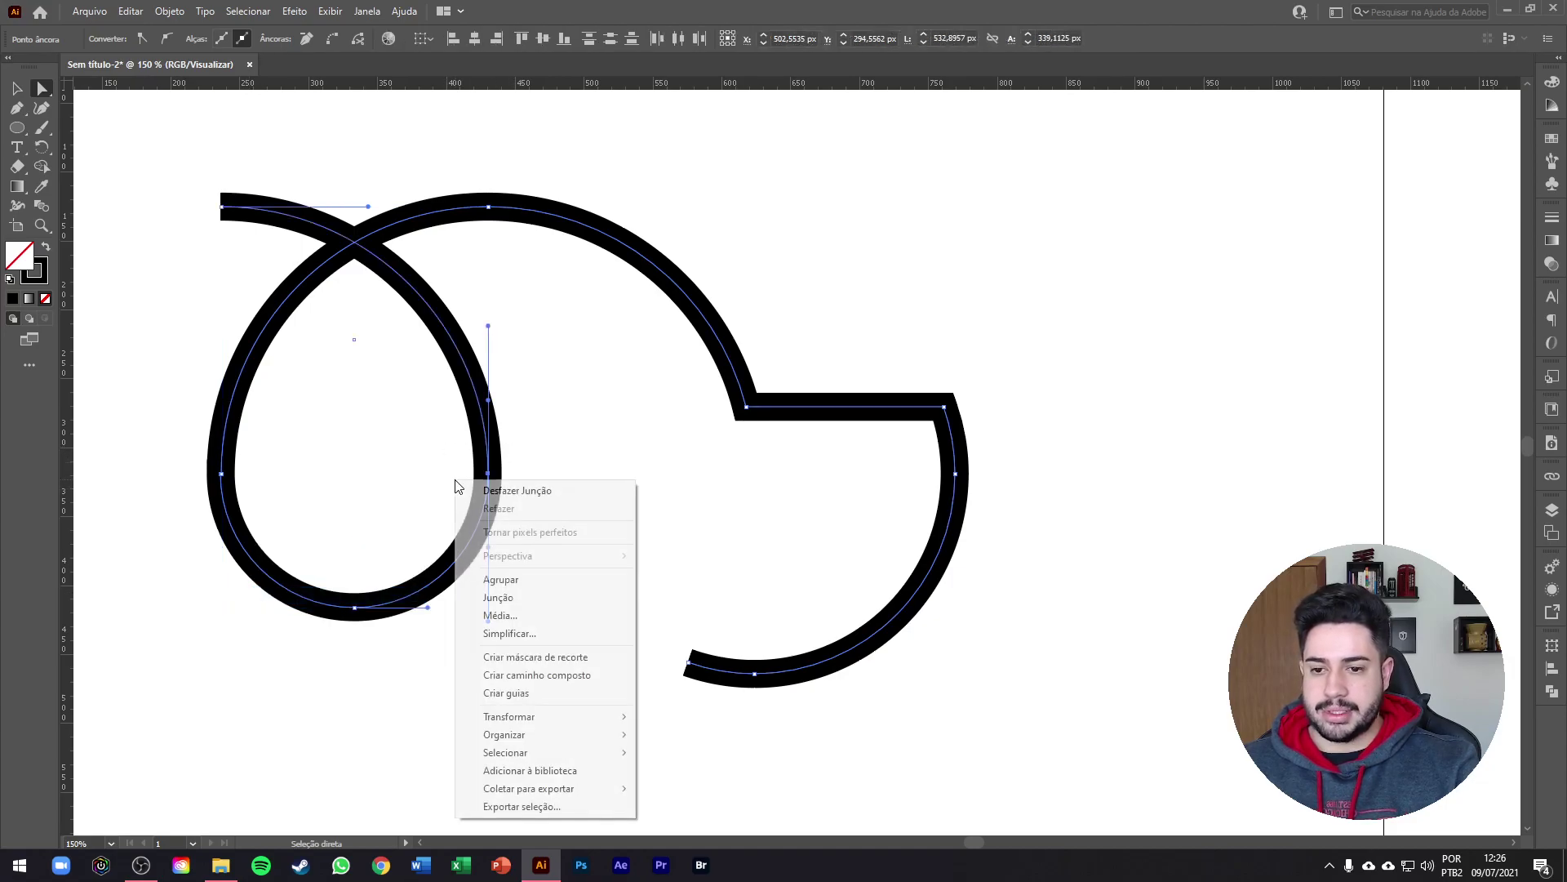
left_click(522, 603)
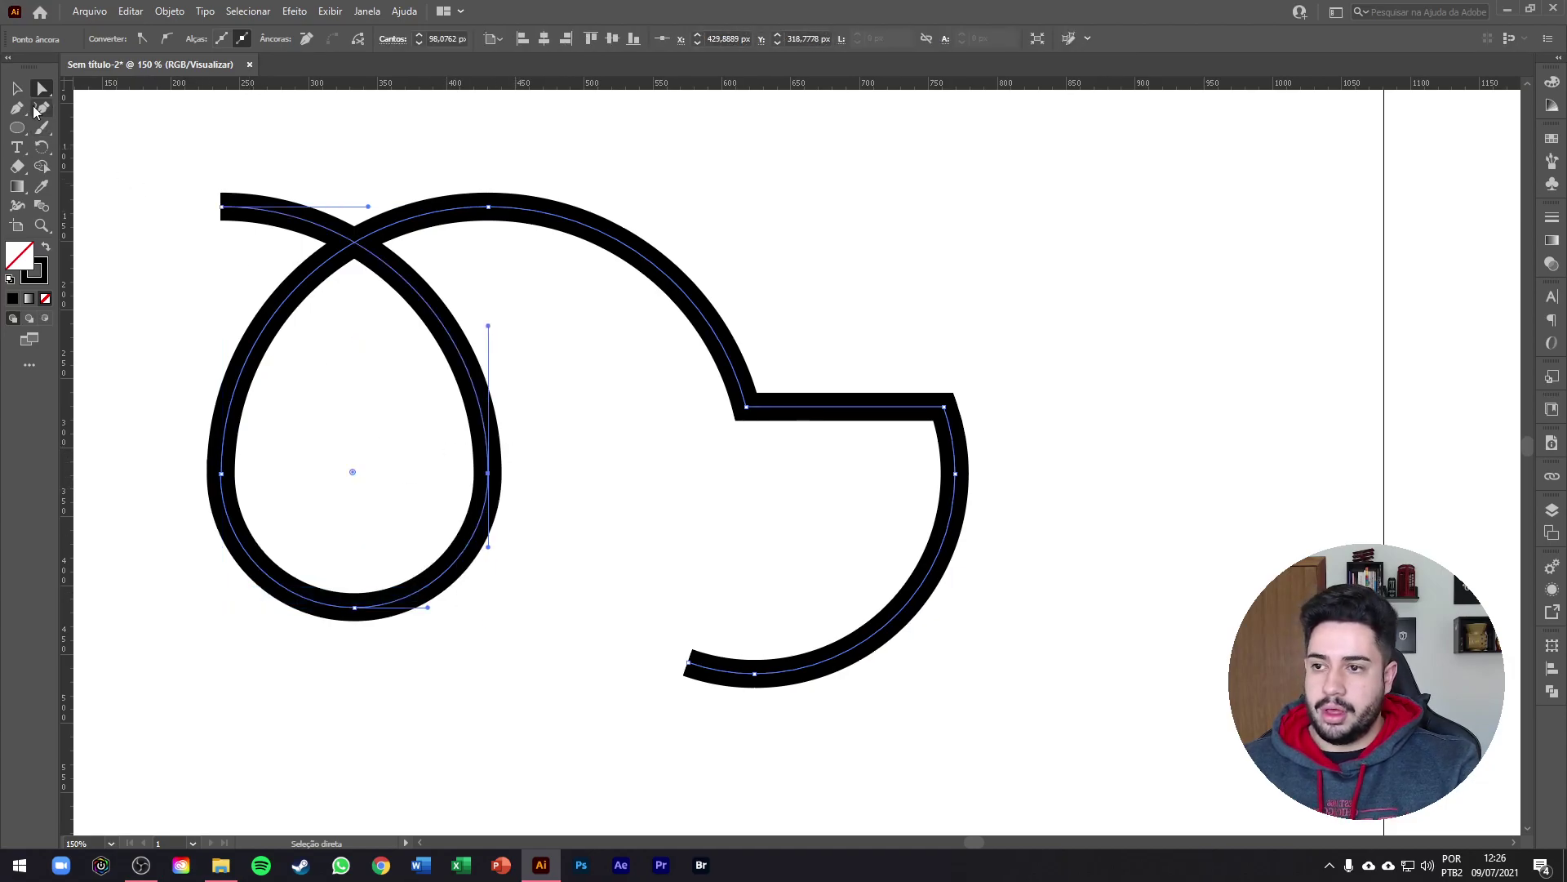
key("v")
key("ctrl+minus")
left_click(898, 577)
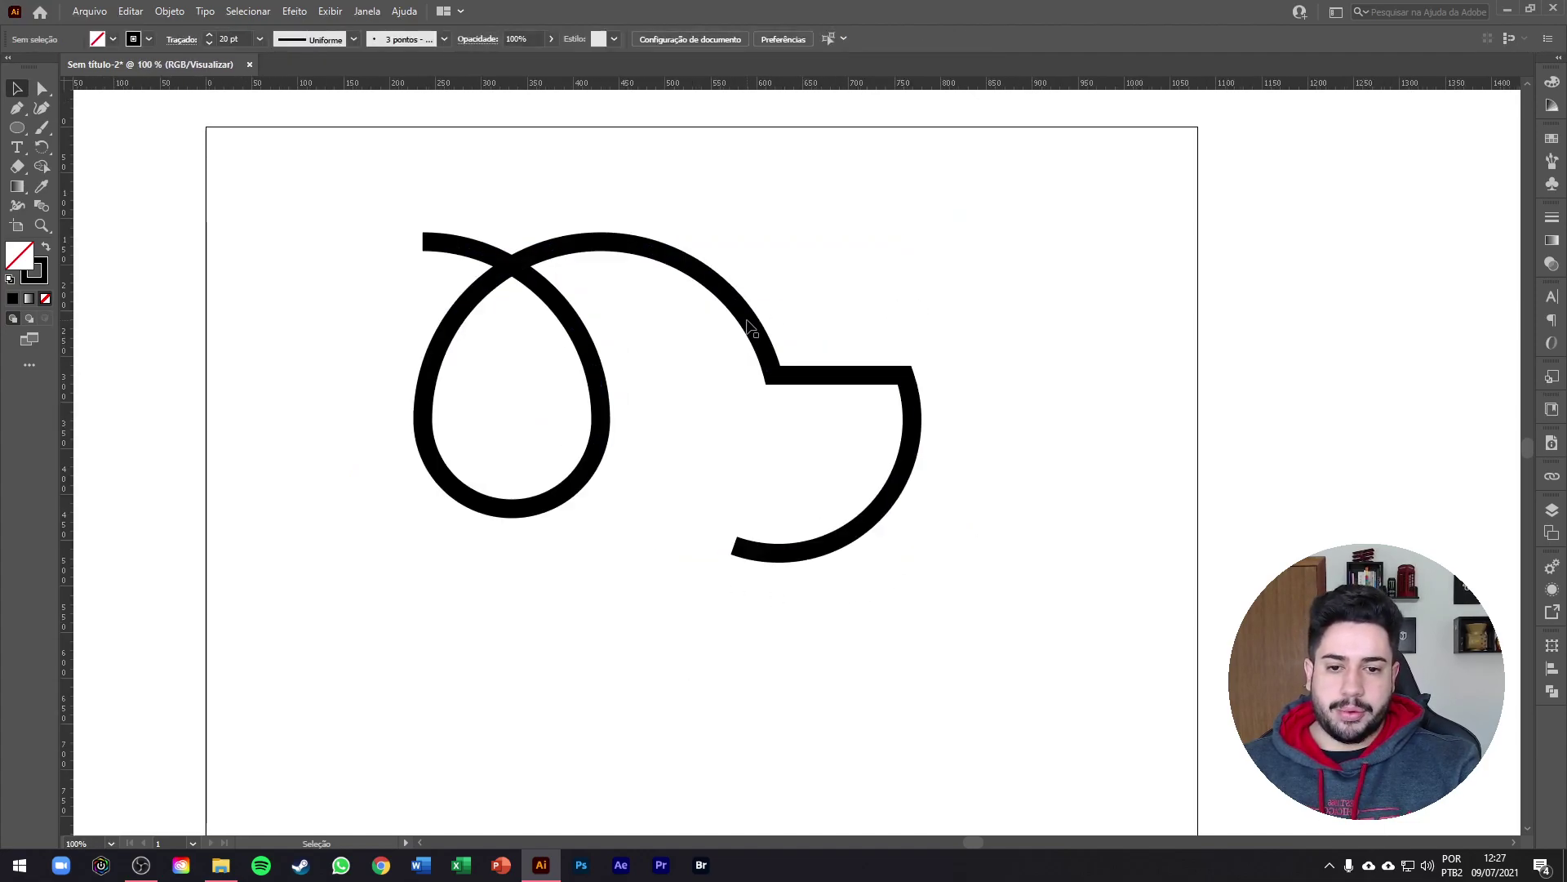
Set the joined dog-head path's stroke weight to 30 pt.
left_click(745, 295)
left_click(234, 36)
type("30")
key("Return")
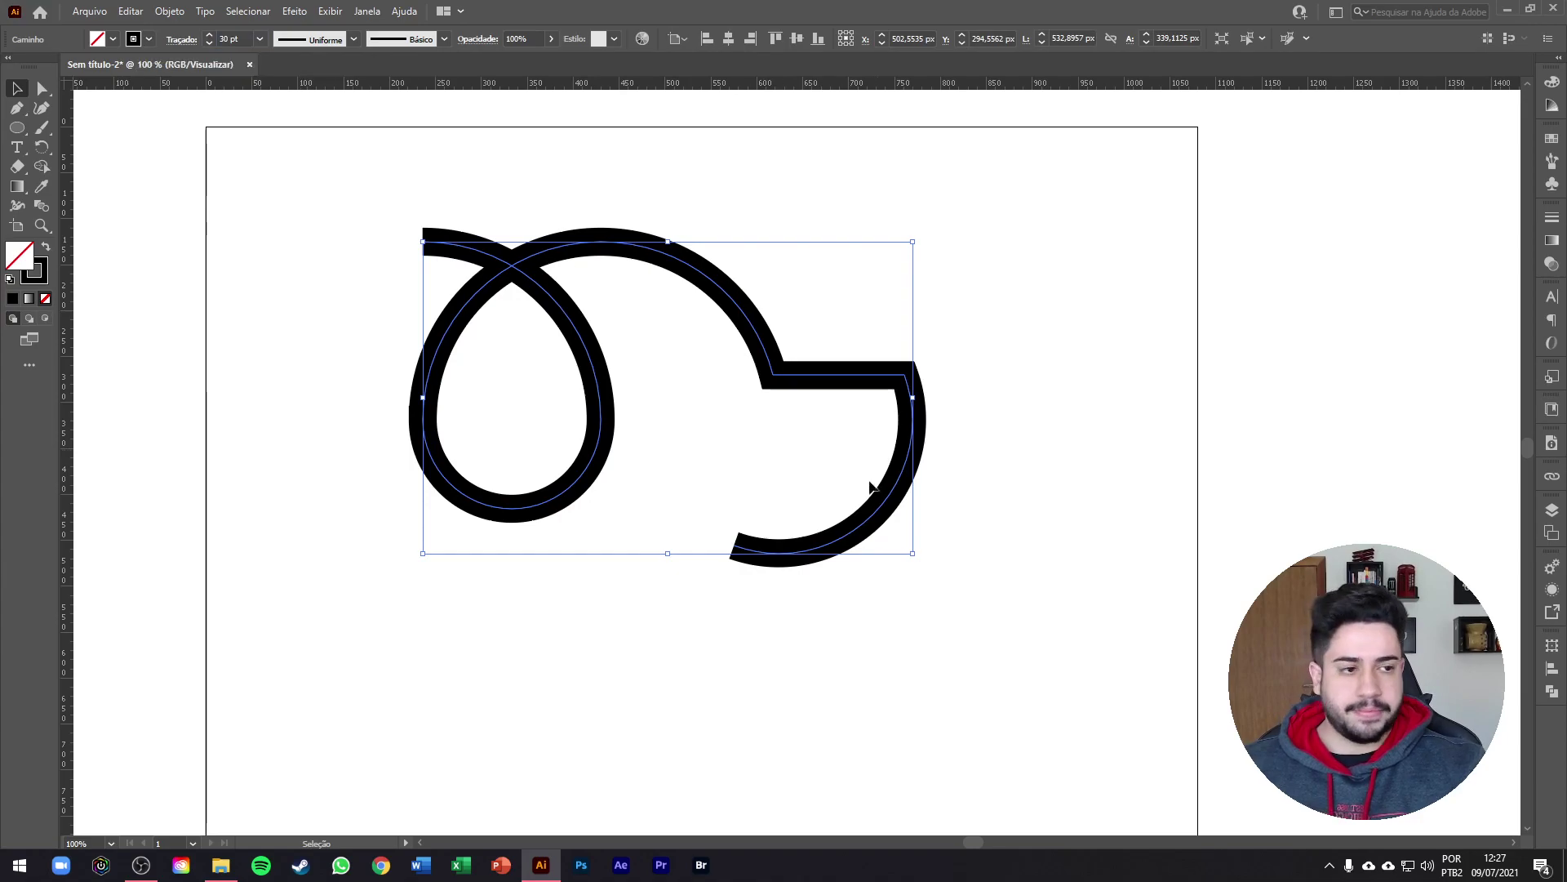
Give the dog-head path's stroke round caps and round corner joins.
left_click(1552, 219)
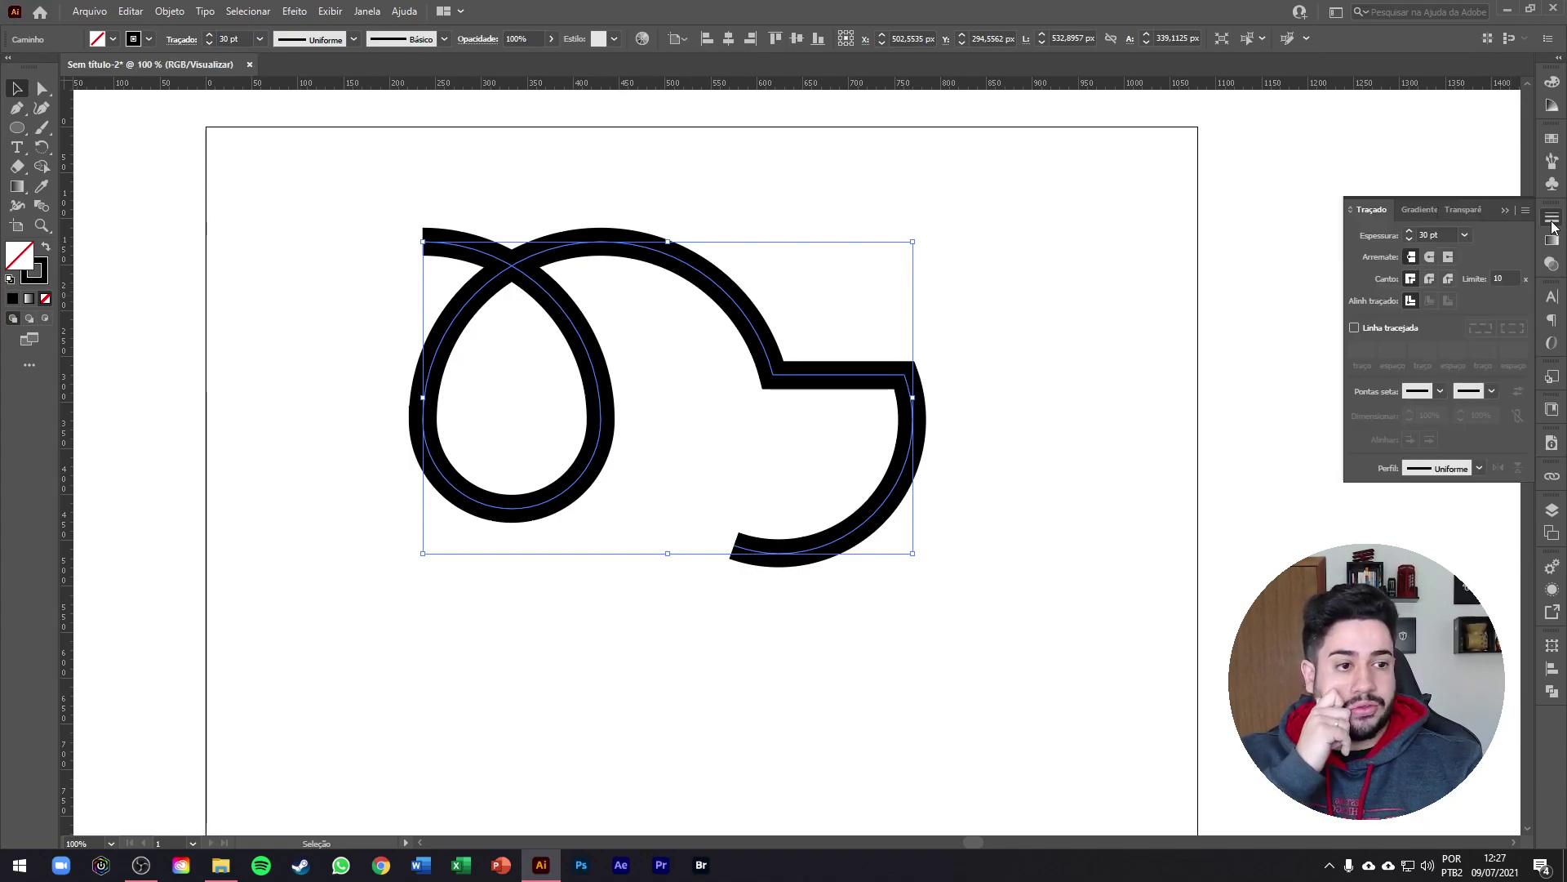
left_click(1428, 258)
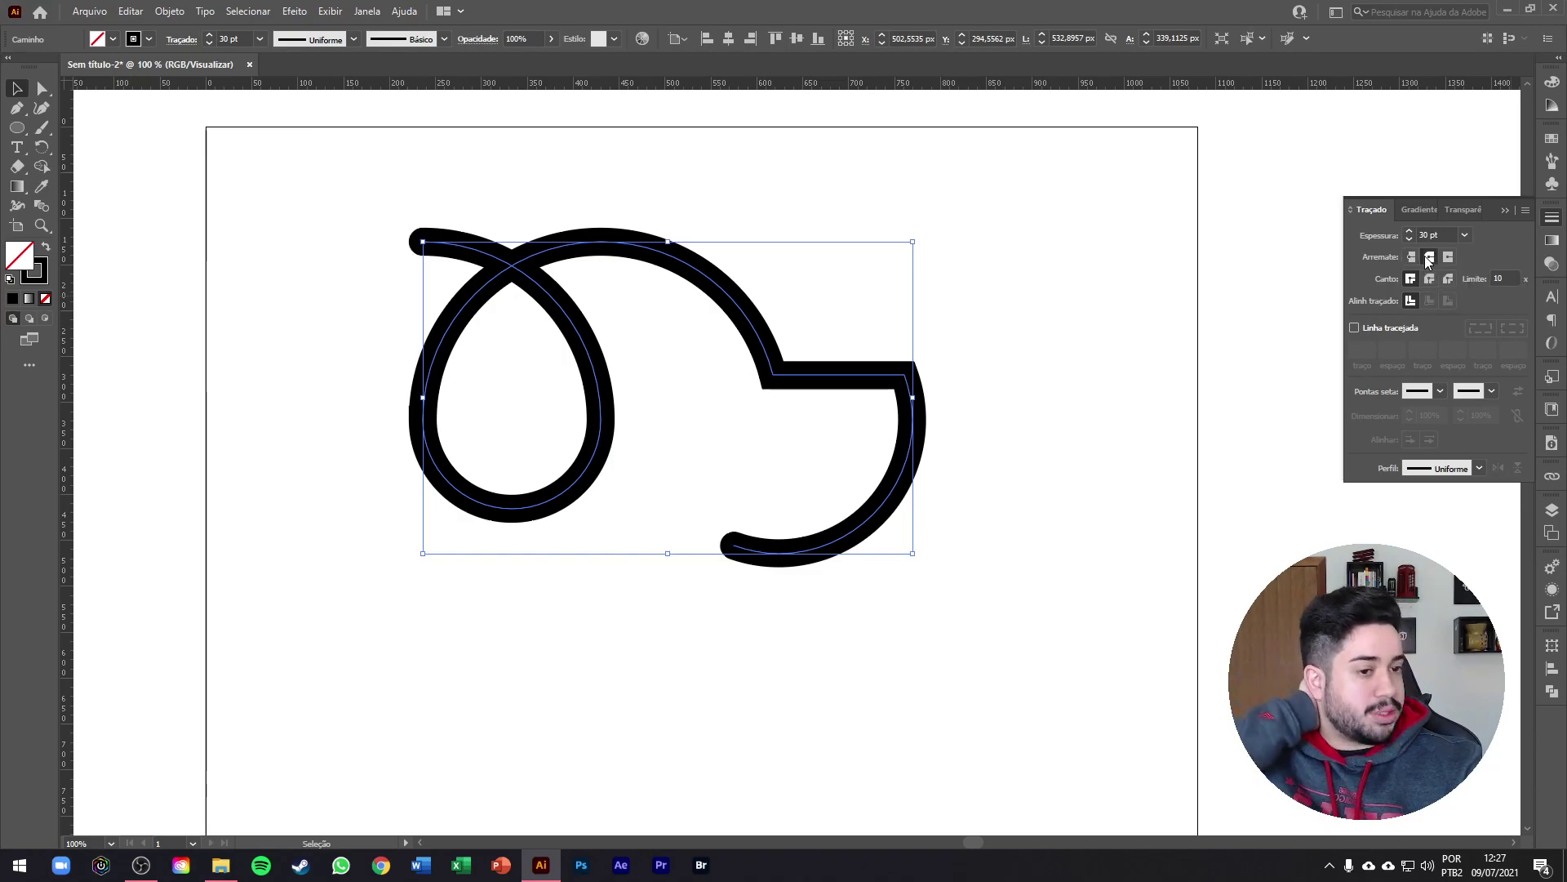
left_click(1430, 280)
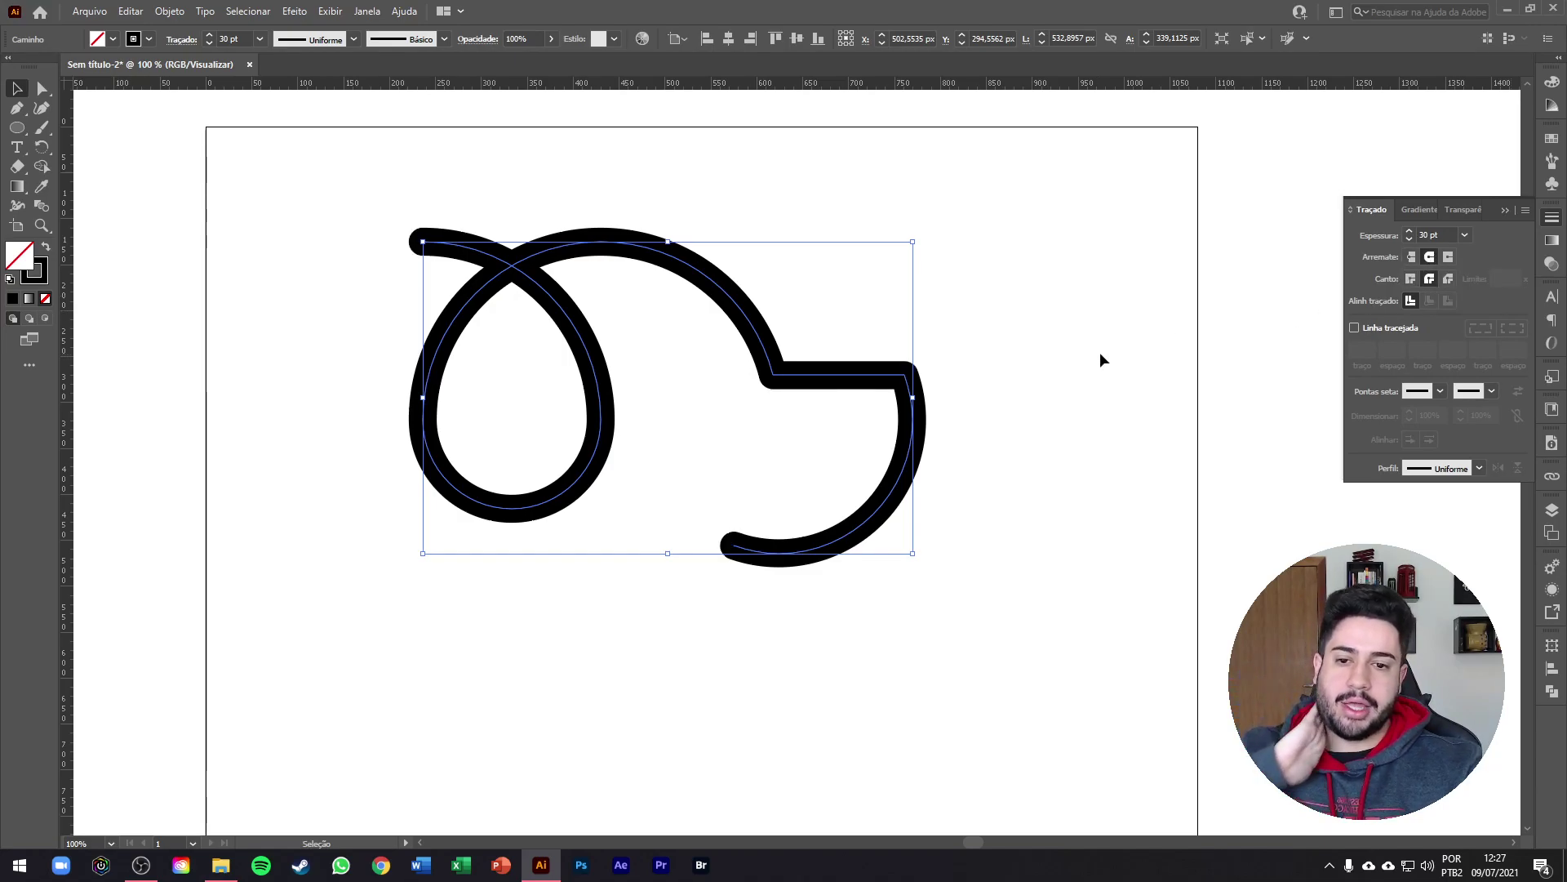
left_click(1194, 371)
Place a horizontal guide at the lower edge of the ear loop, crossing the muzzle arc.
scroll(715, 297, "down", 2)
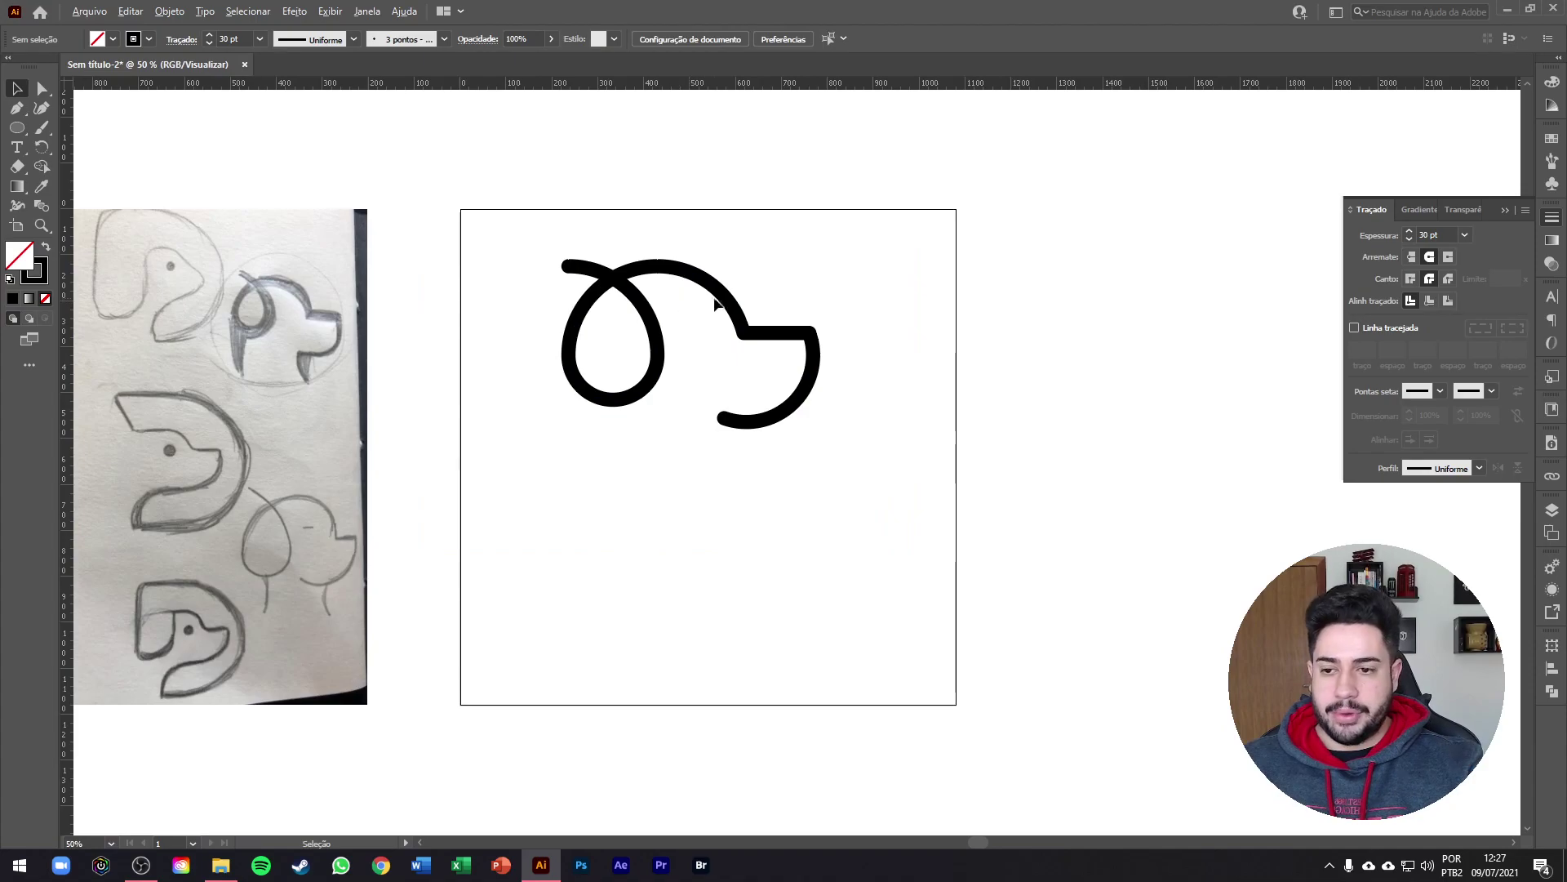
scroll(718, 302, "up", 3)
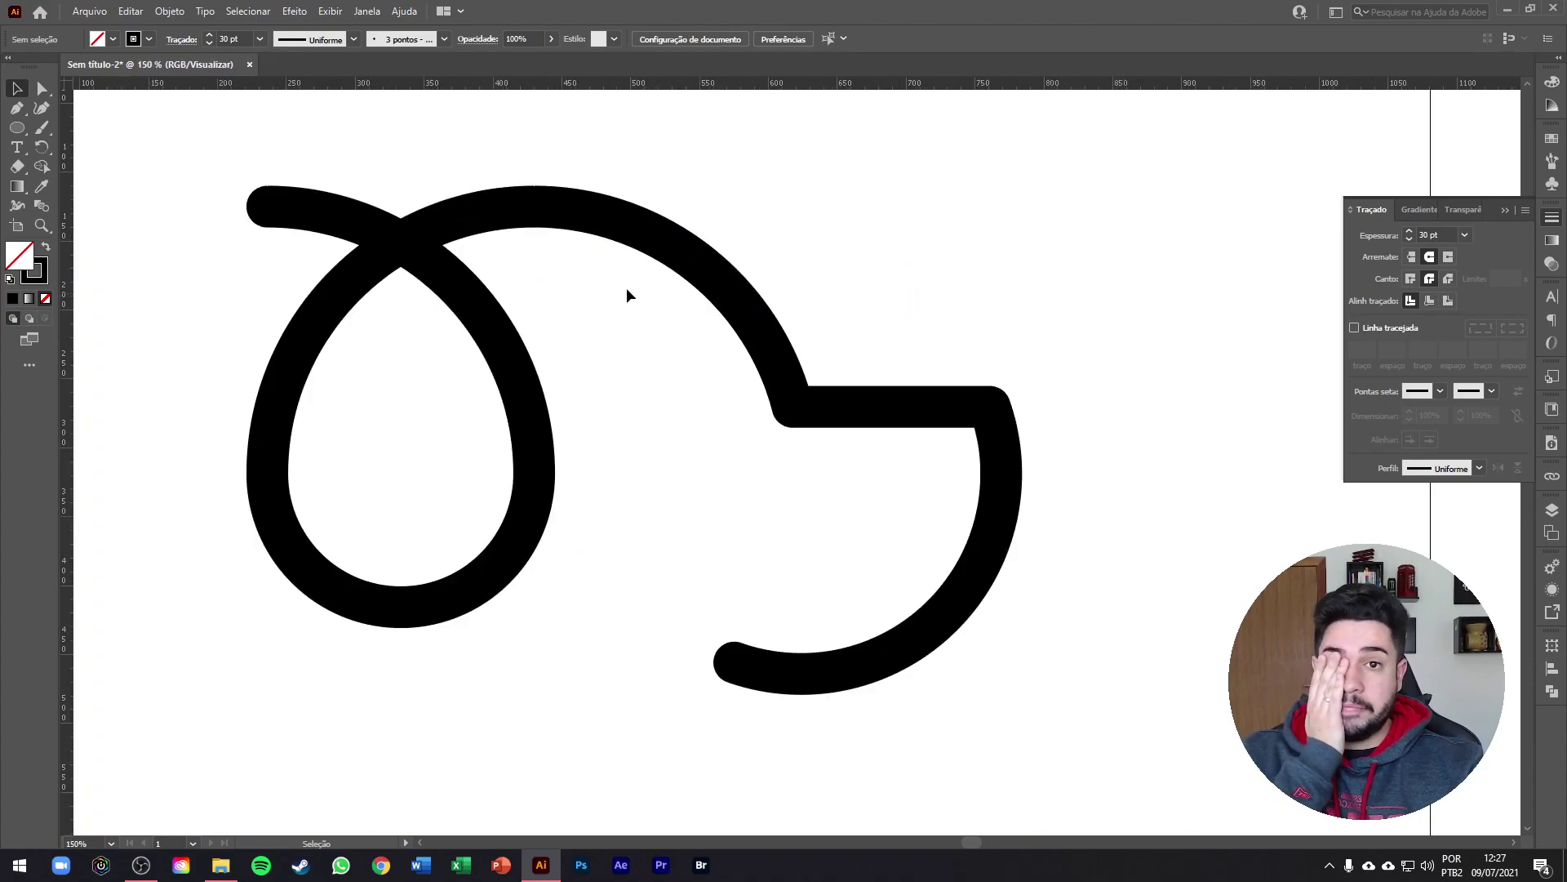
scroll(745, 284, "down", 2)
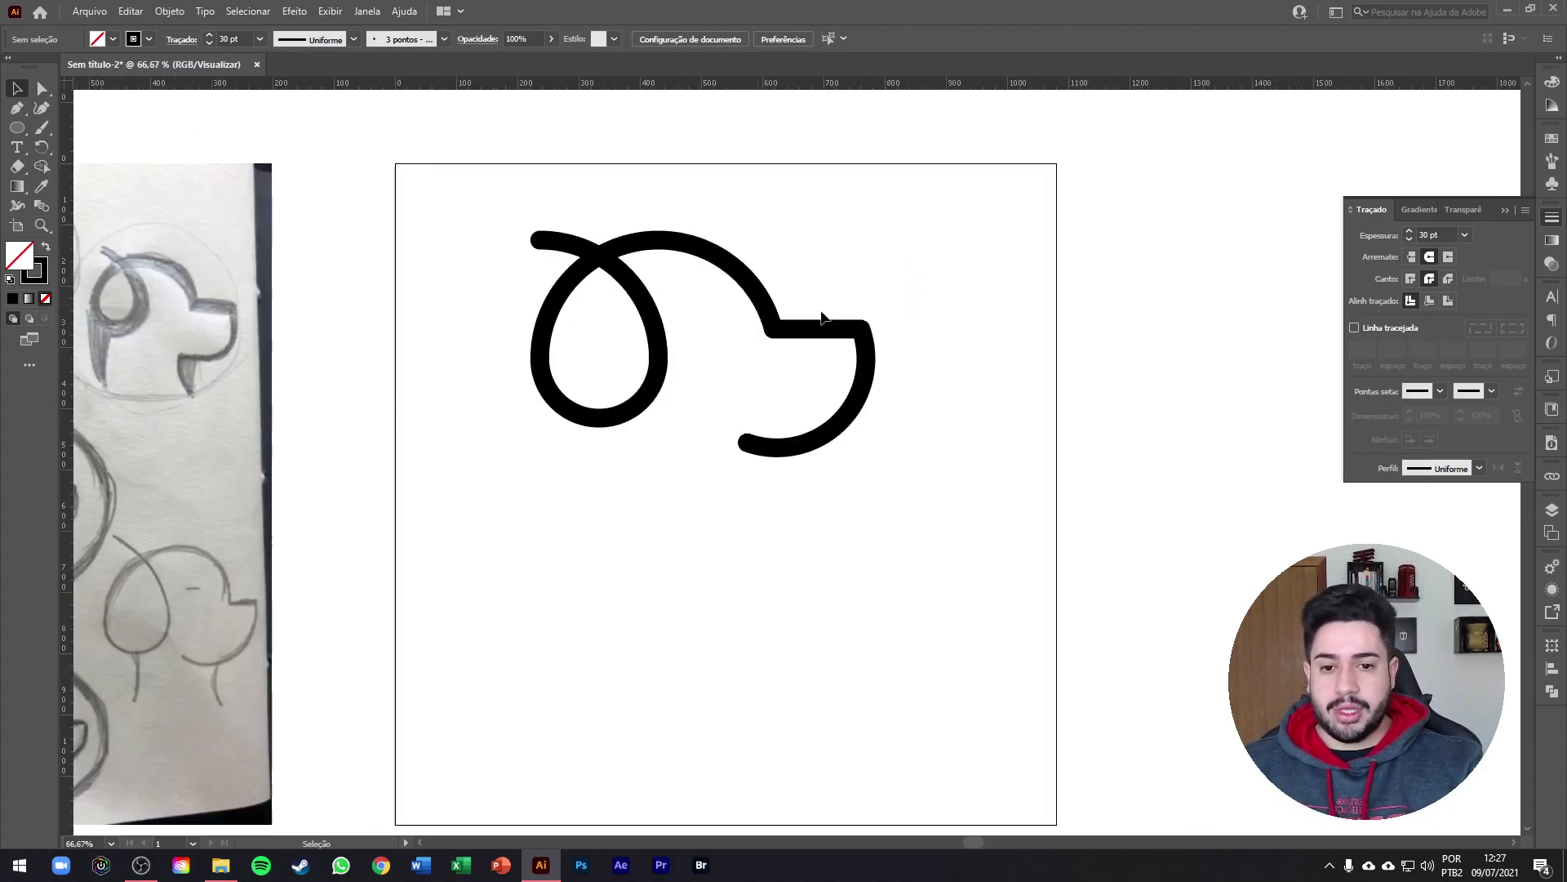
scroll(720, 235, "up", 1)
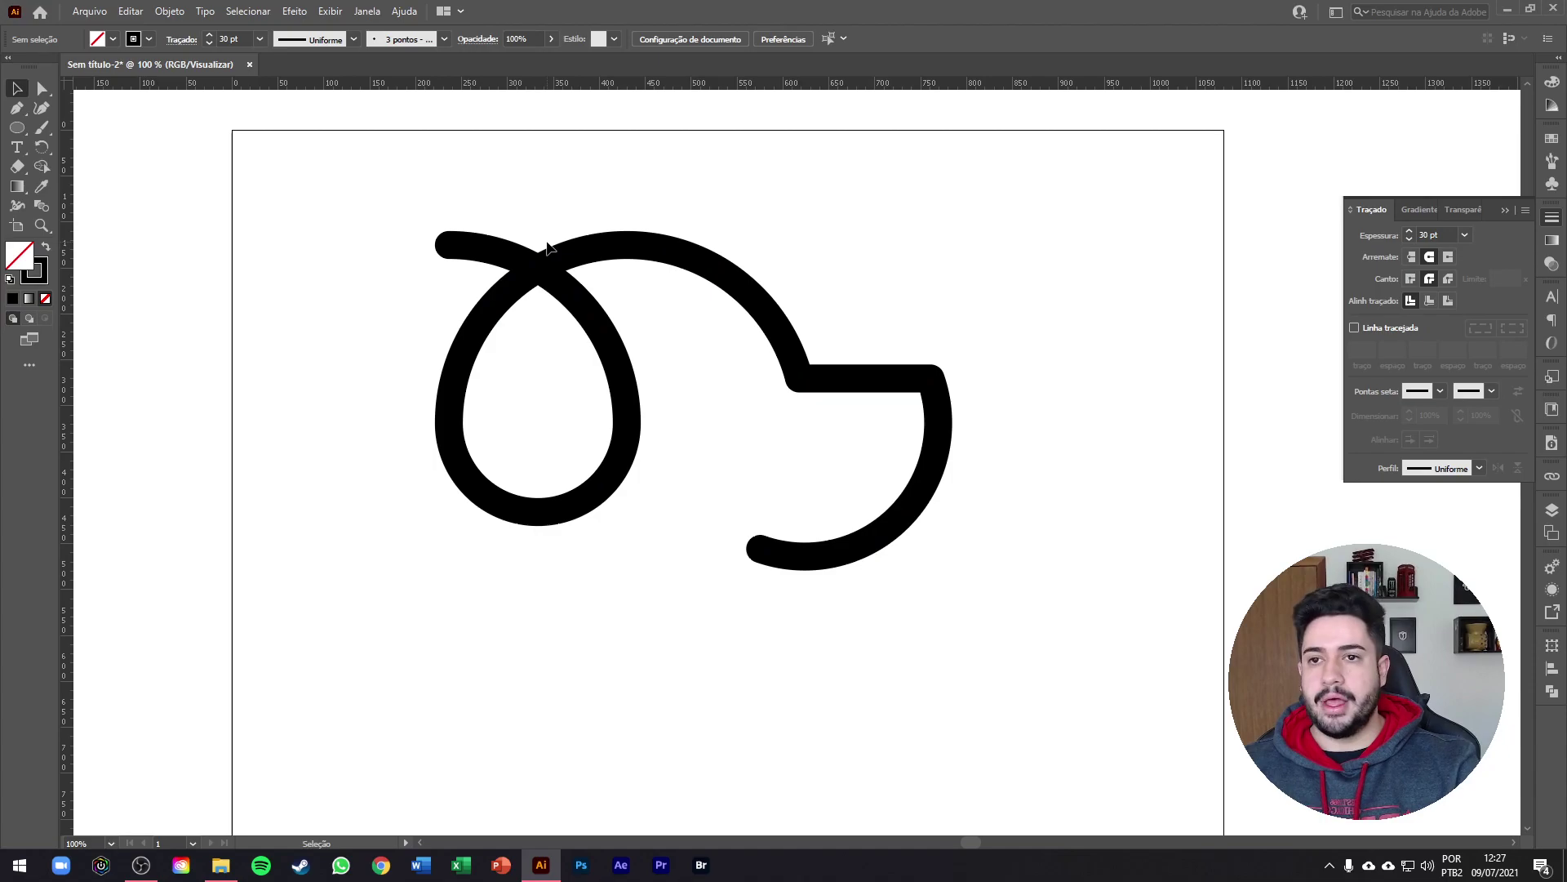
left_click_drag(551, 85, 539, 527)
left_click(902, 508)
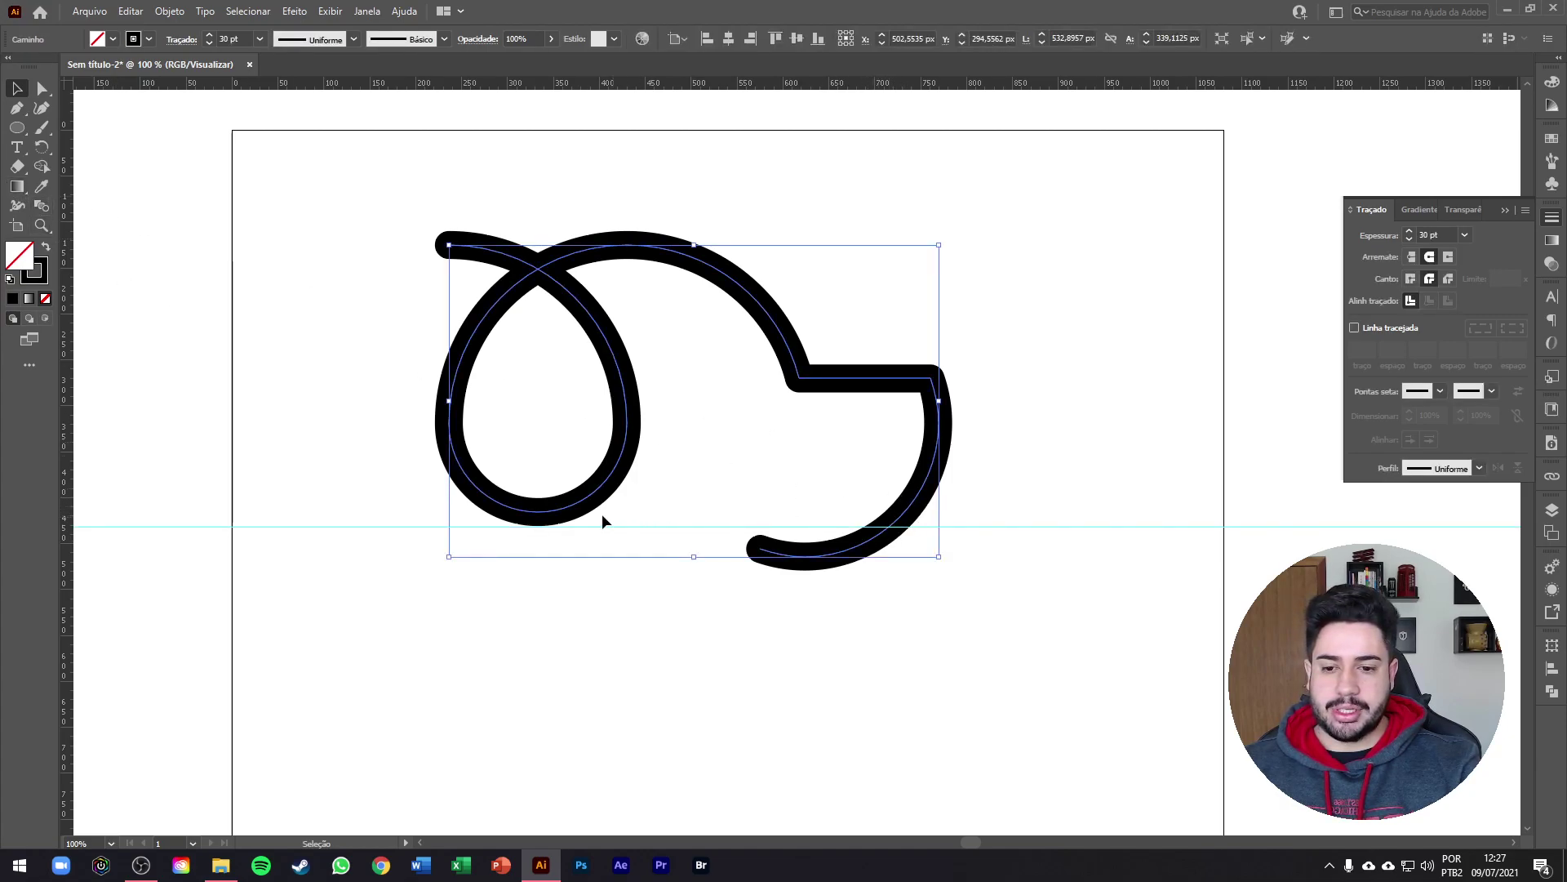
scroll(570, 520, "up", 1)
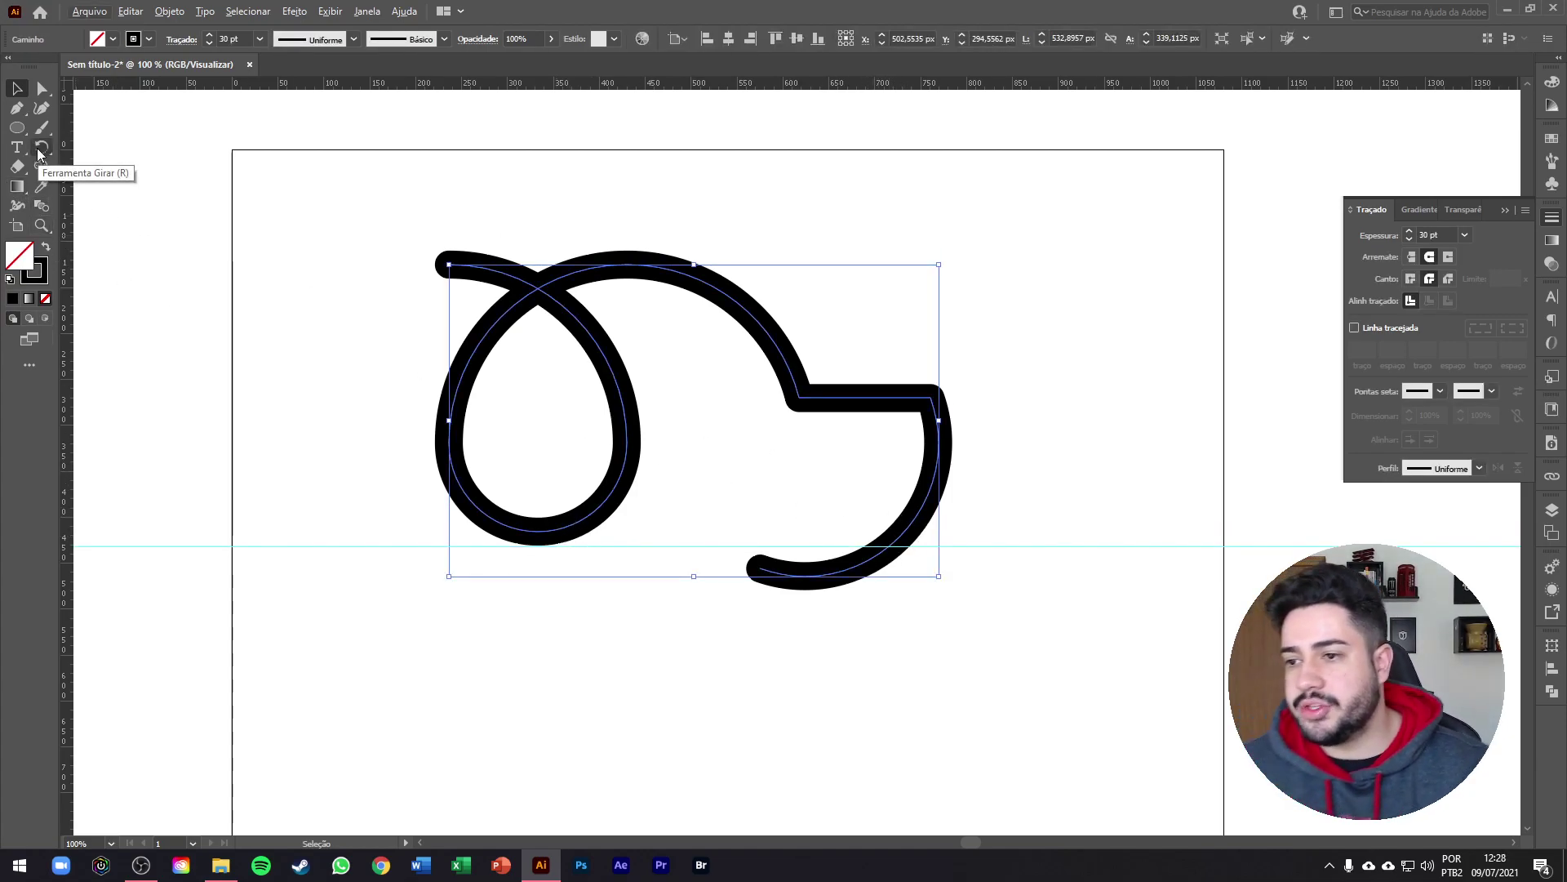
left_click(40, 150)
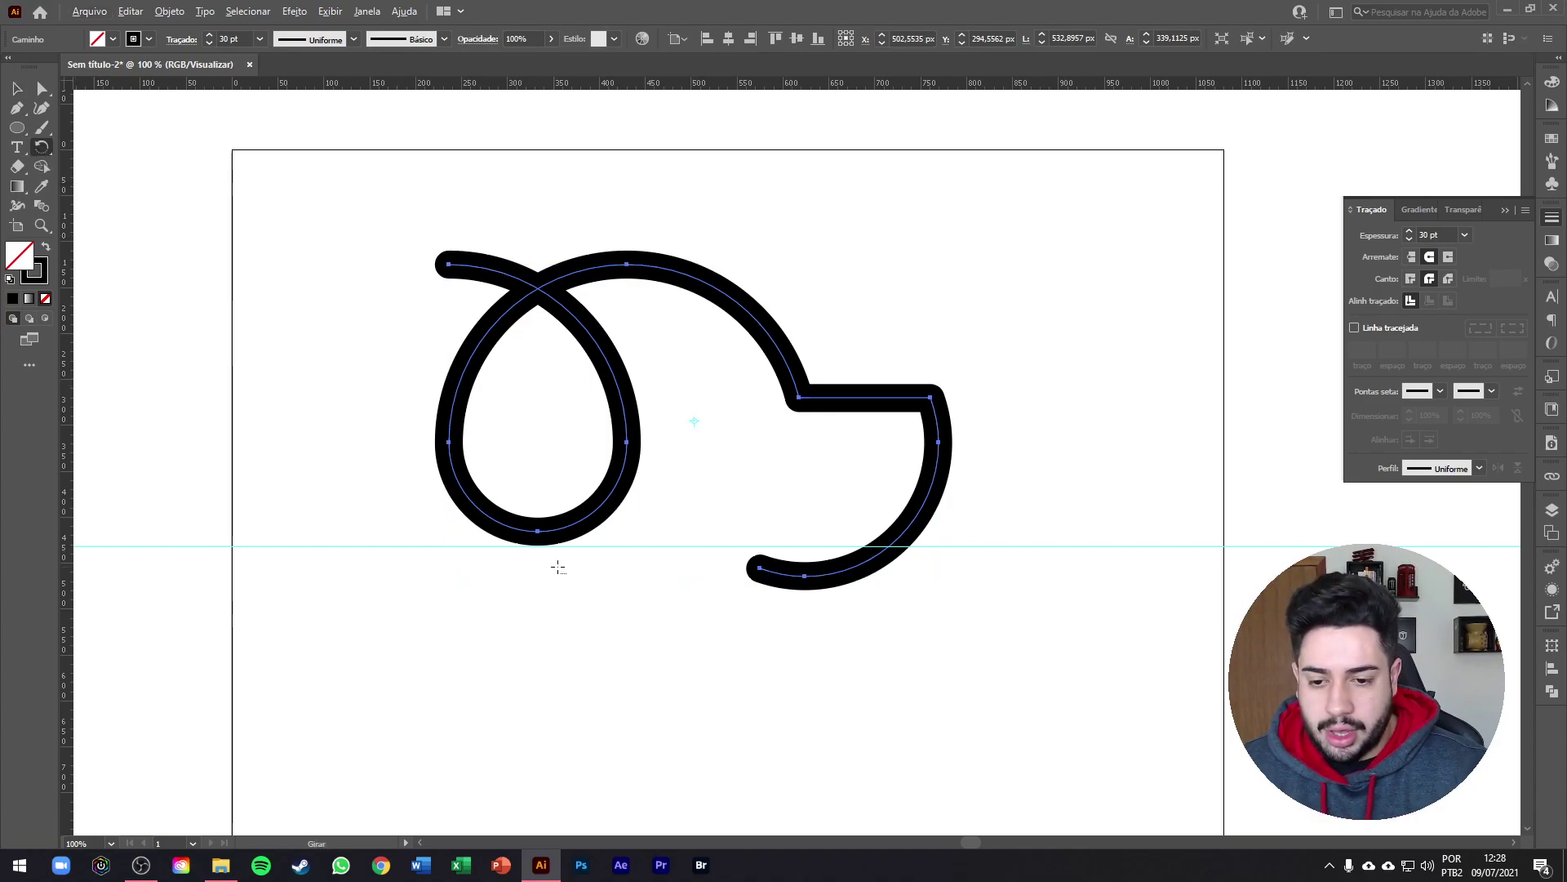
scroll(556, 564, "up", 2)
key("v")
Nudge the horizontal guide up so it touches the outer bottom edge of the ear loop's stroke.
scroll(588, 547, "up", 1)
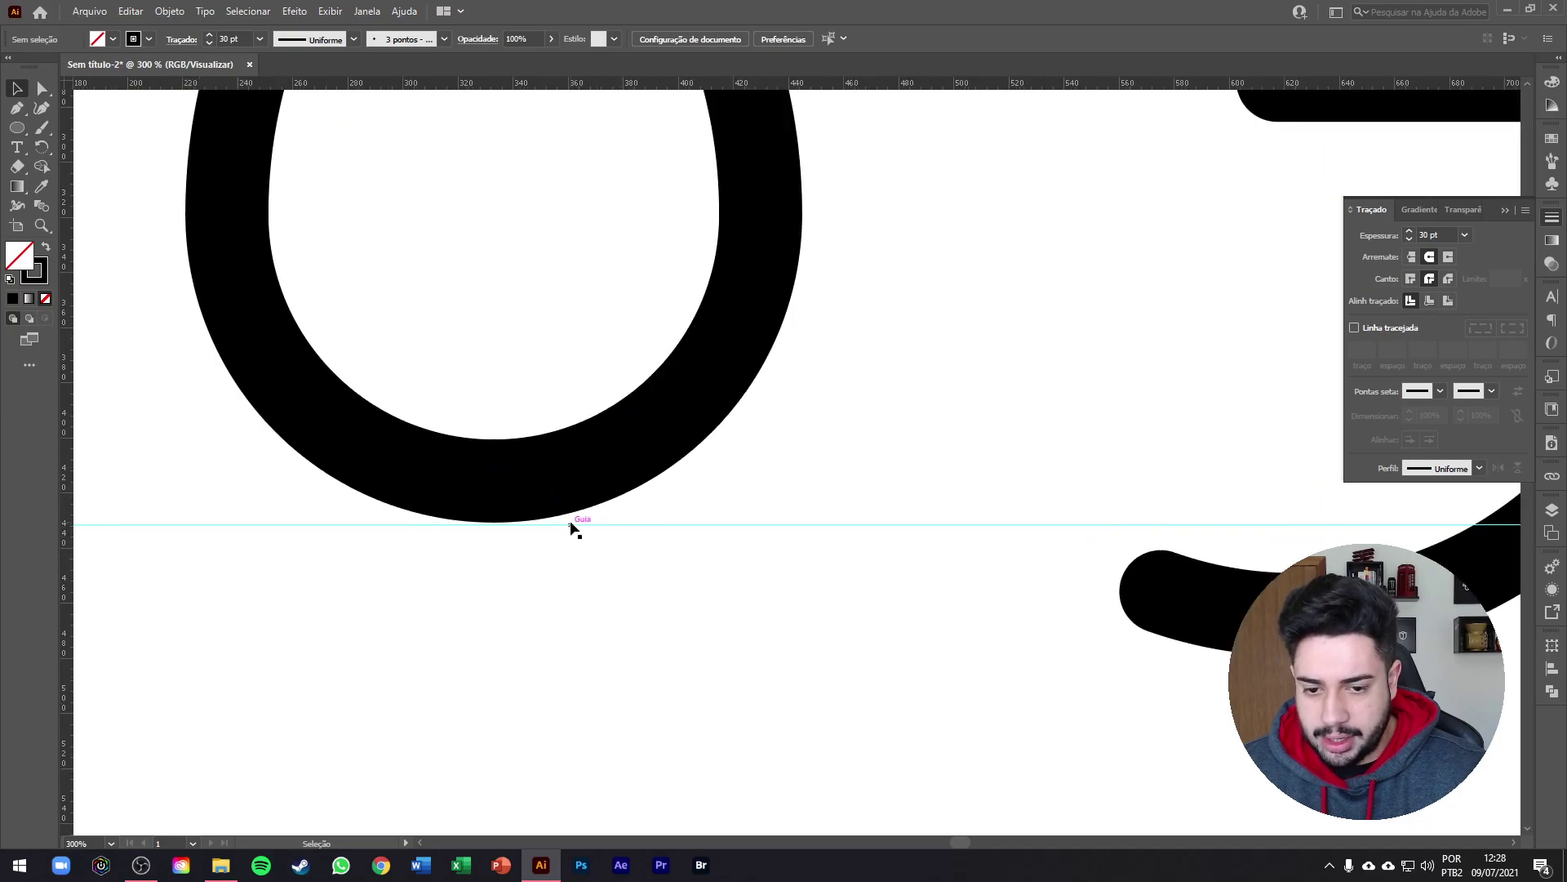
left_click(564, 524)
scroll(495, 541, "up", 4)
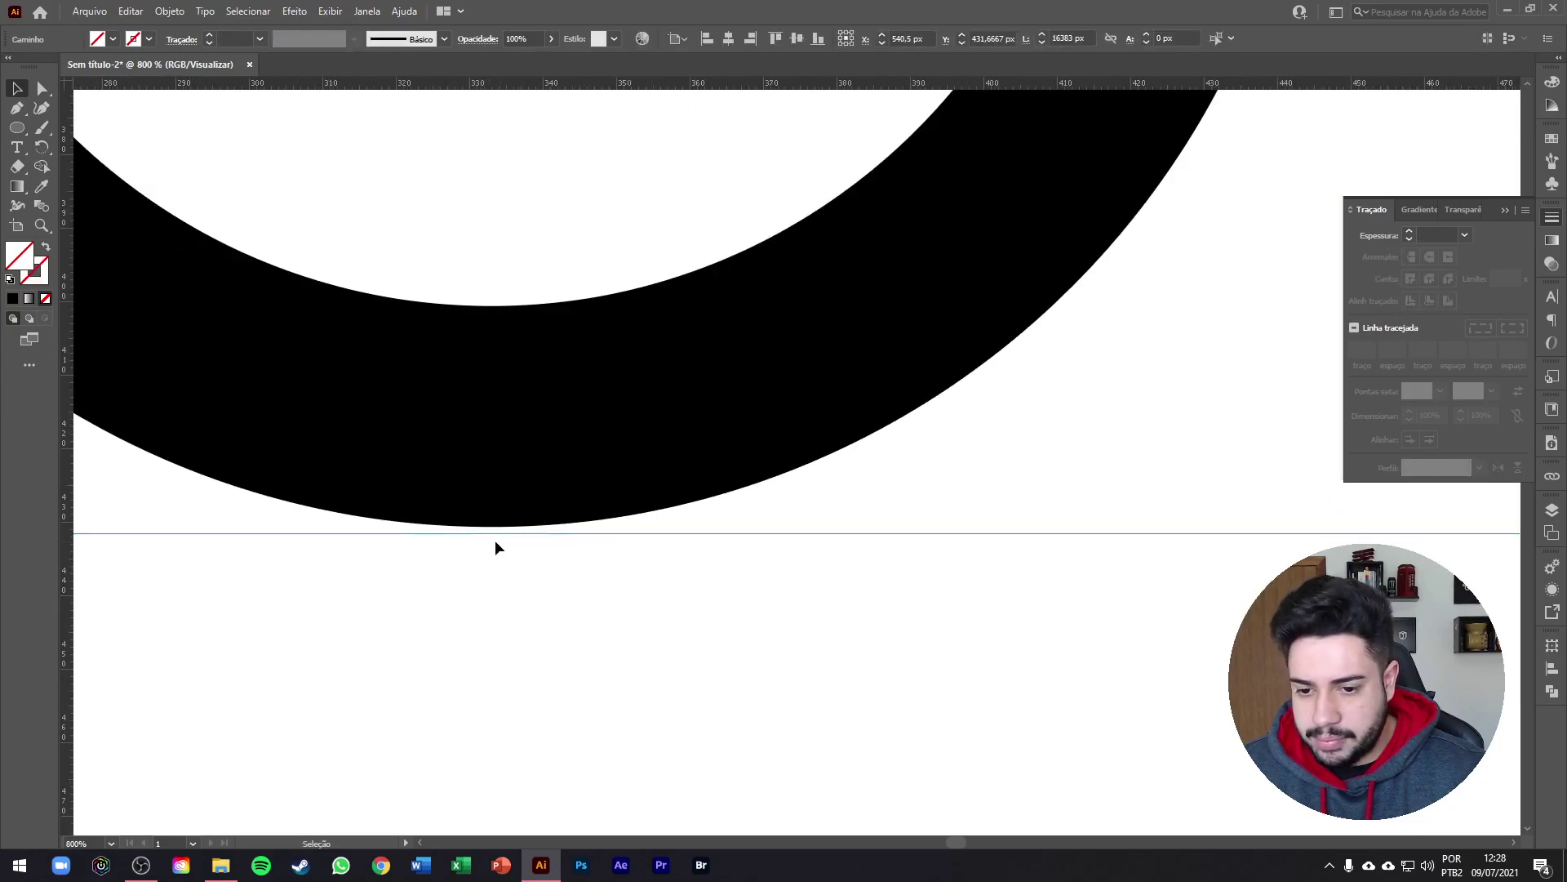
left_click_drag(497, 542, 498, 527)
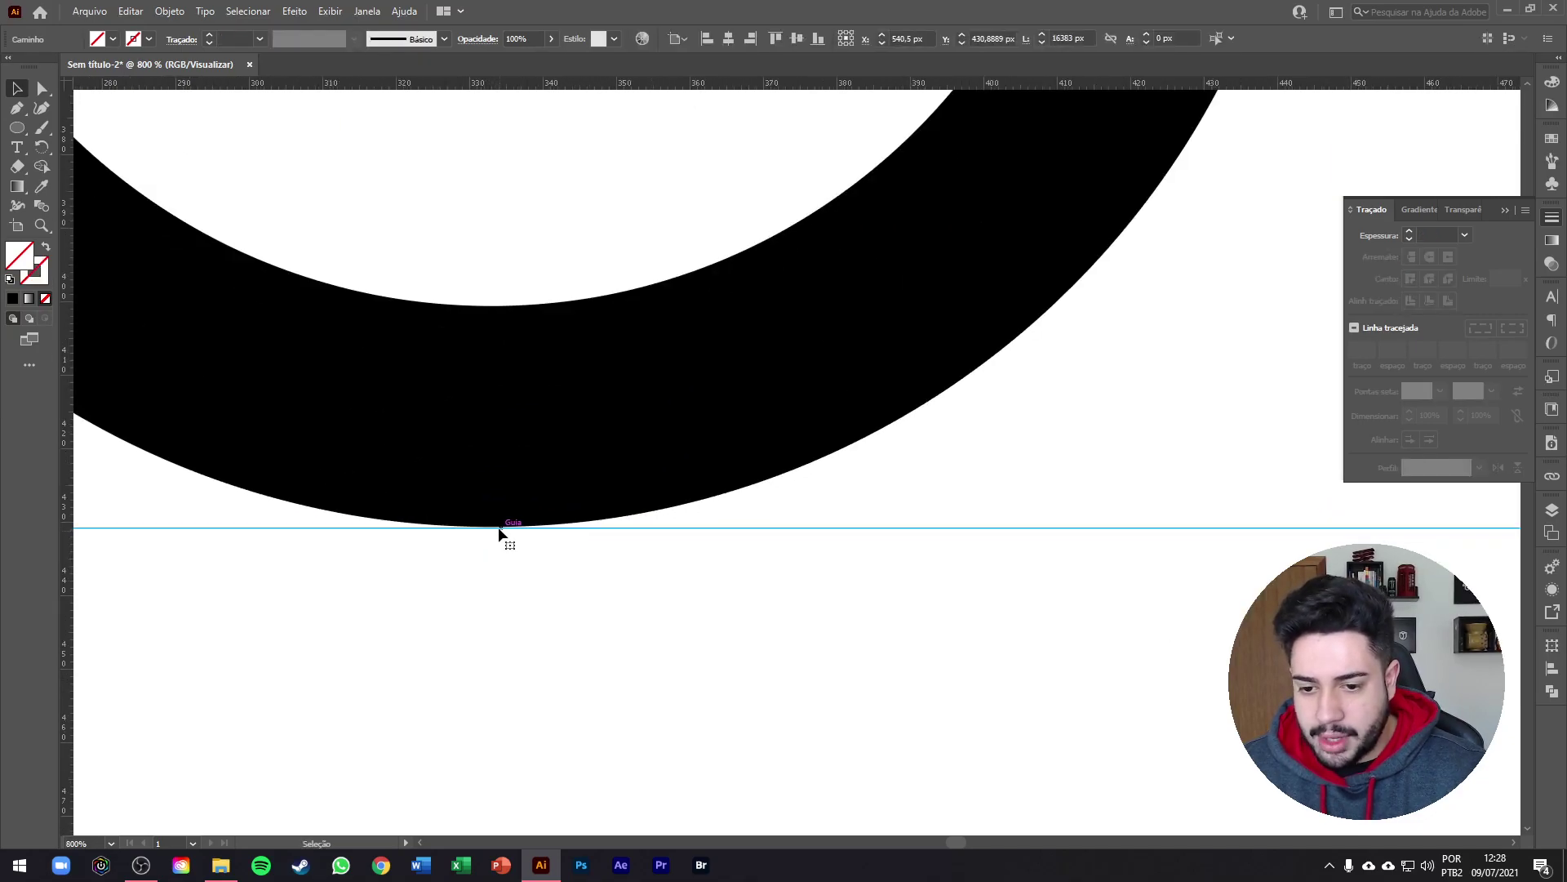
scroll(500, 522, "down", 3)
Expand the dog-head path's fill and stroke into filled outline shapes.
left_click(507, 503)
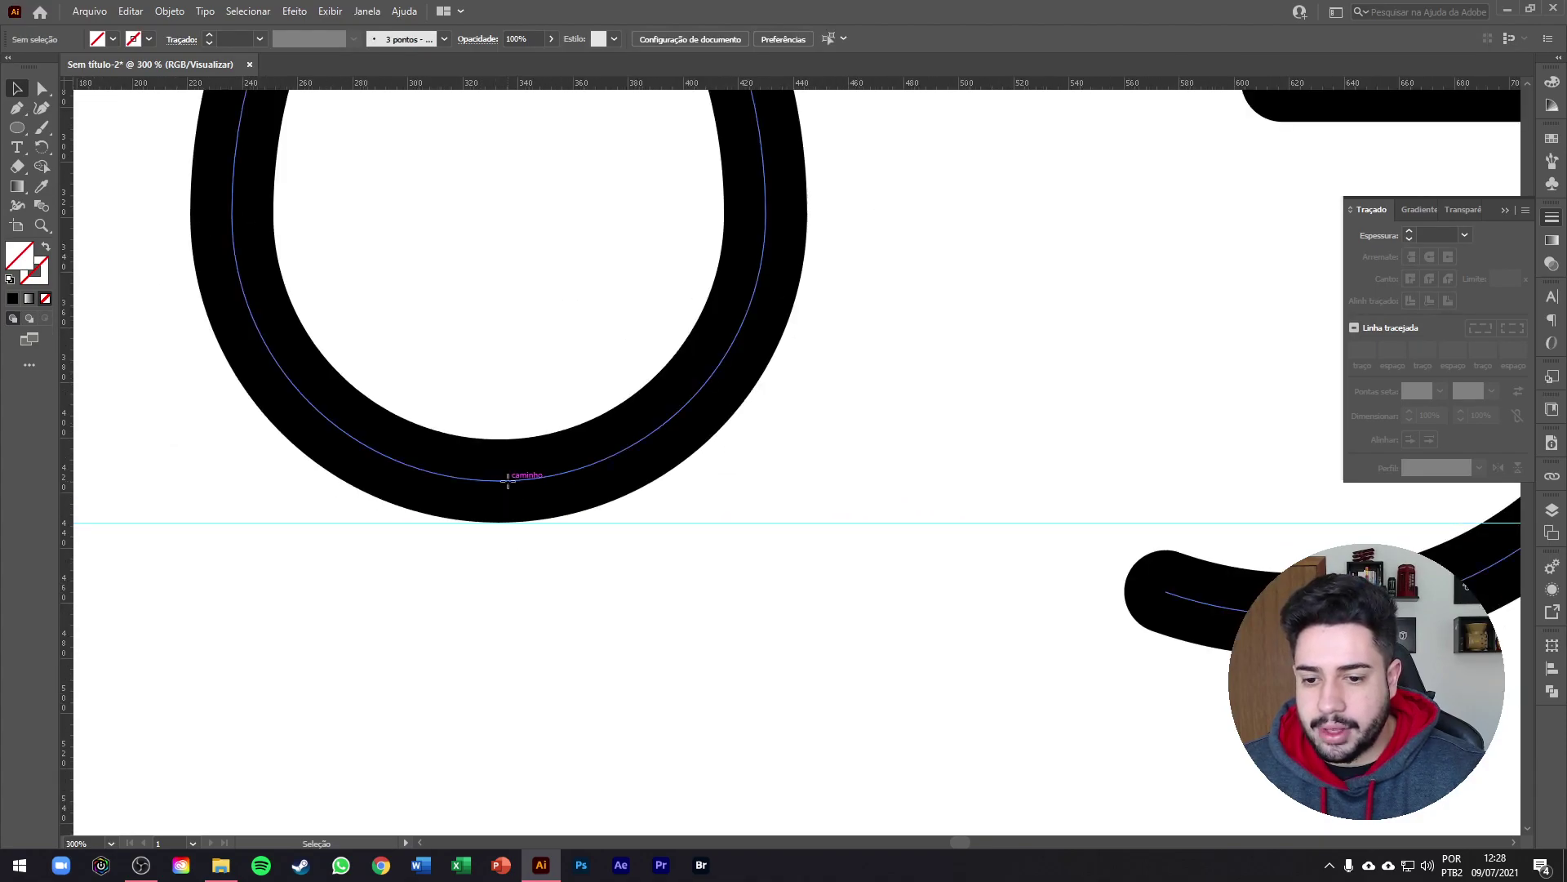
left_click(140, 17)
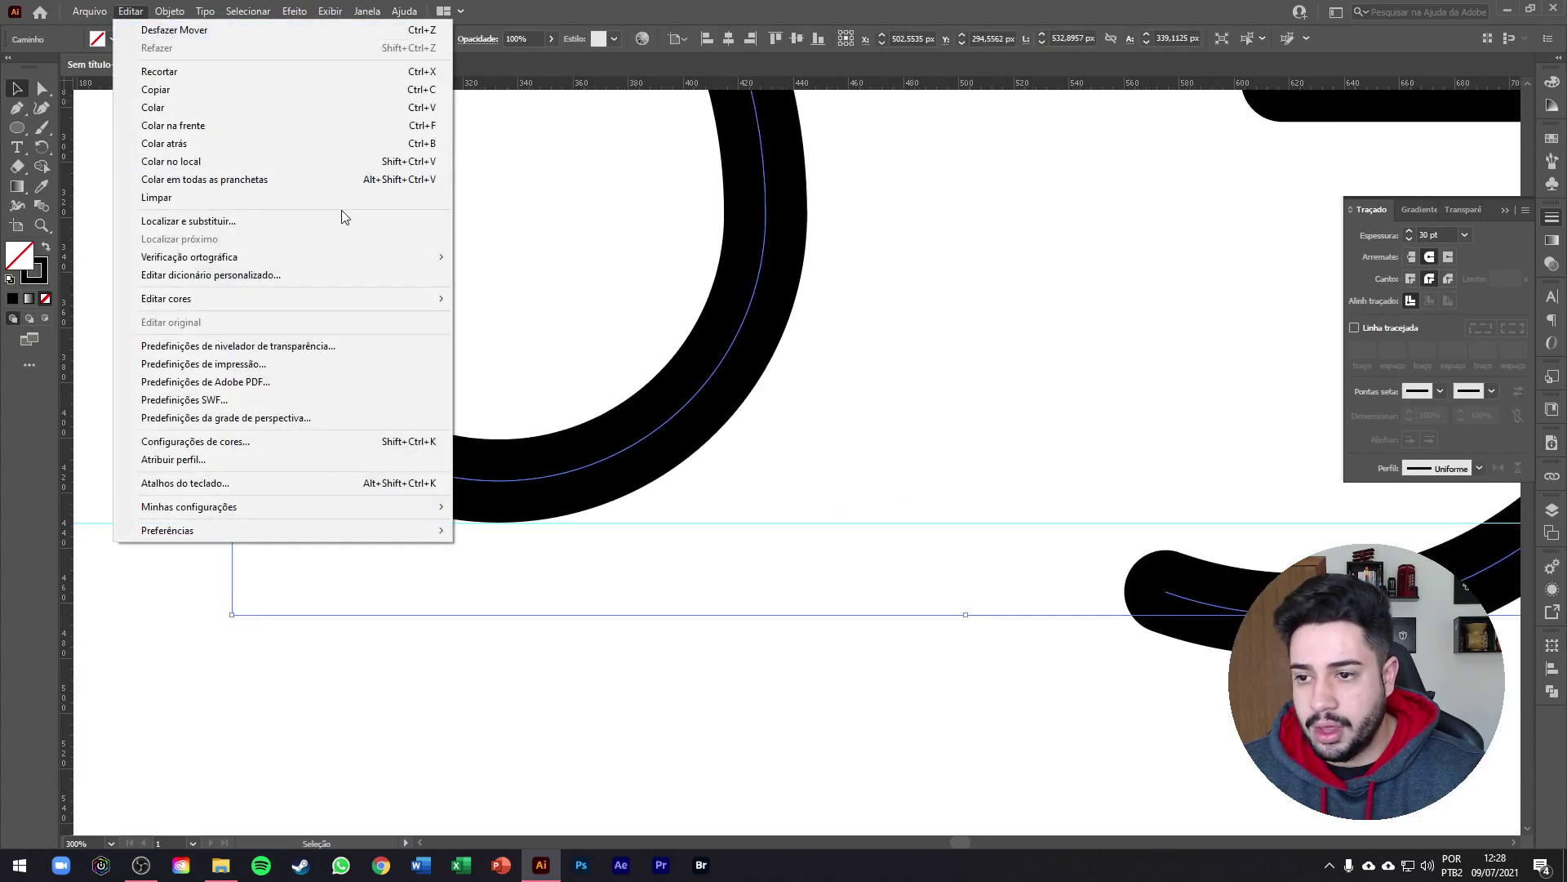
left_click(131, 11)
left_click(170, 11)
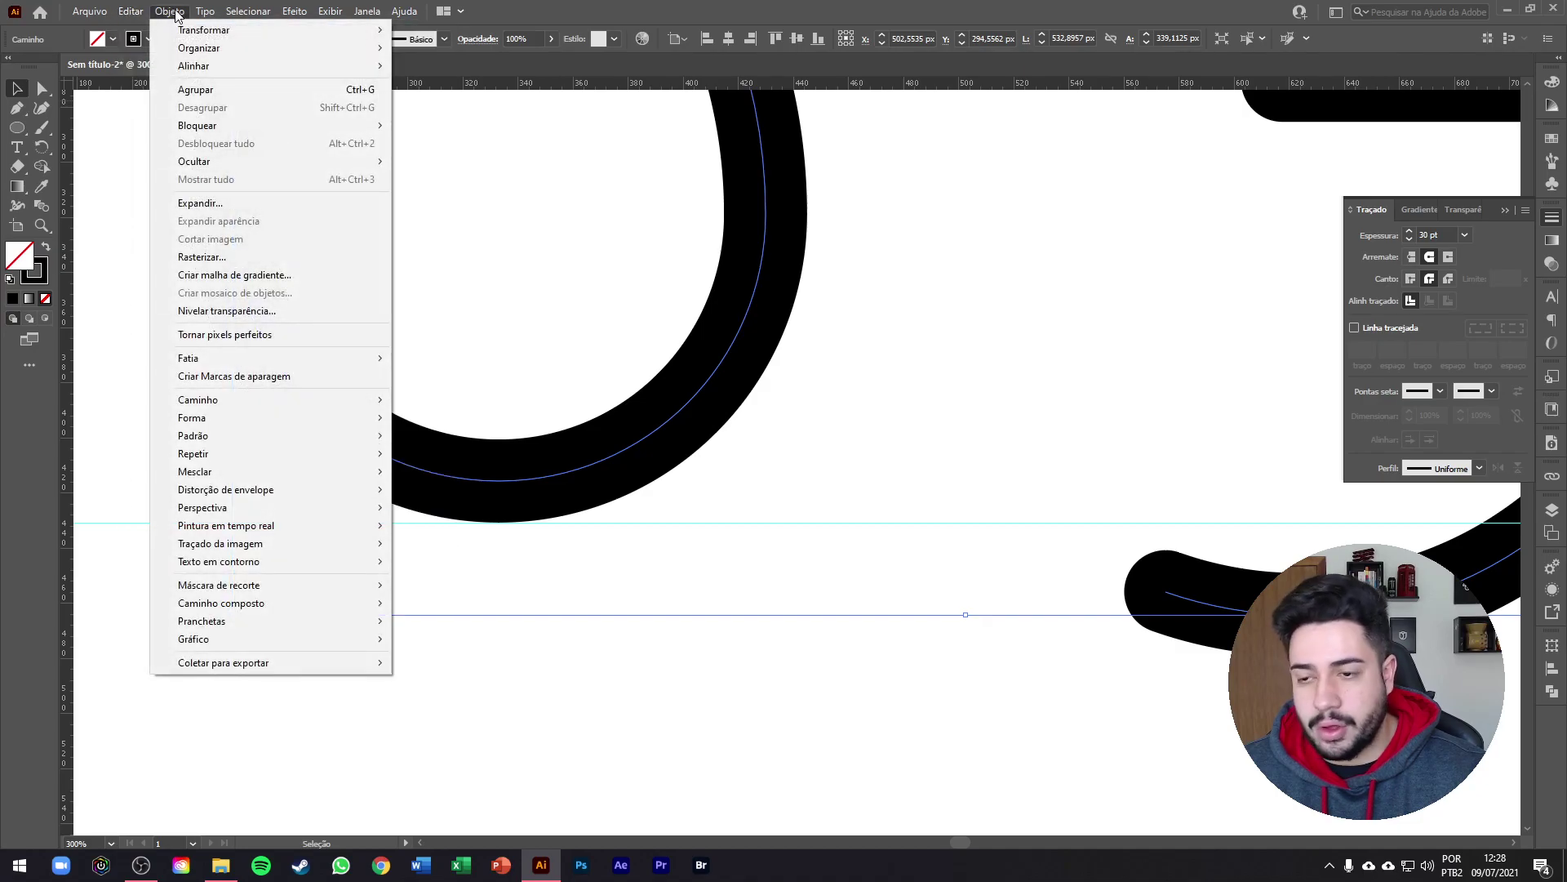
left_click(198, 204)
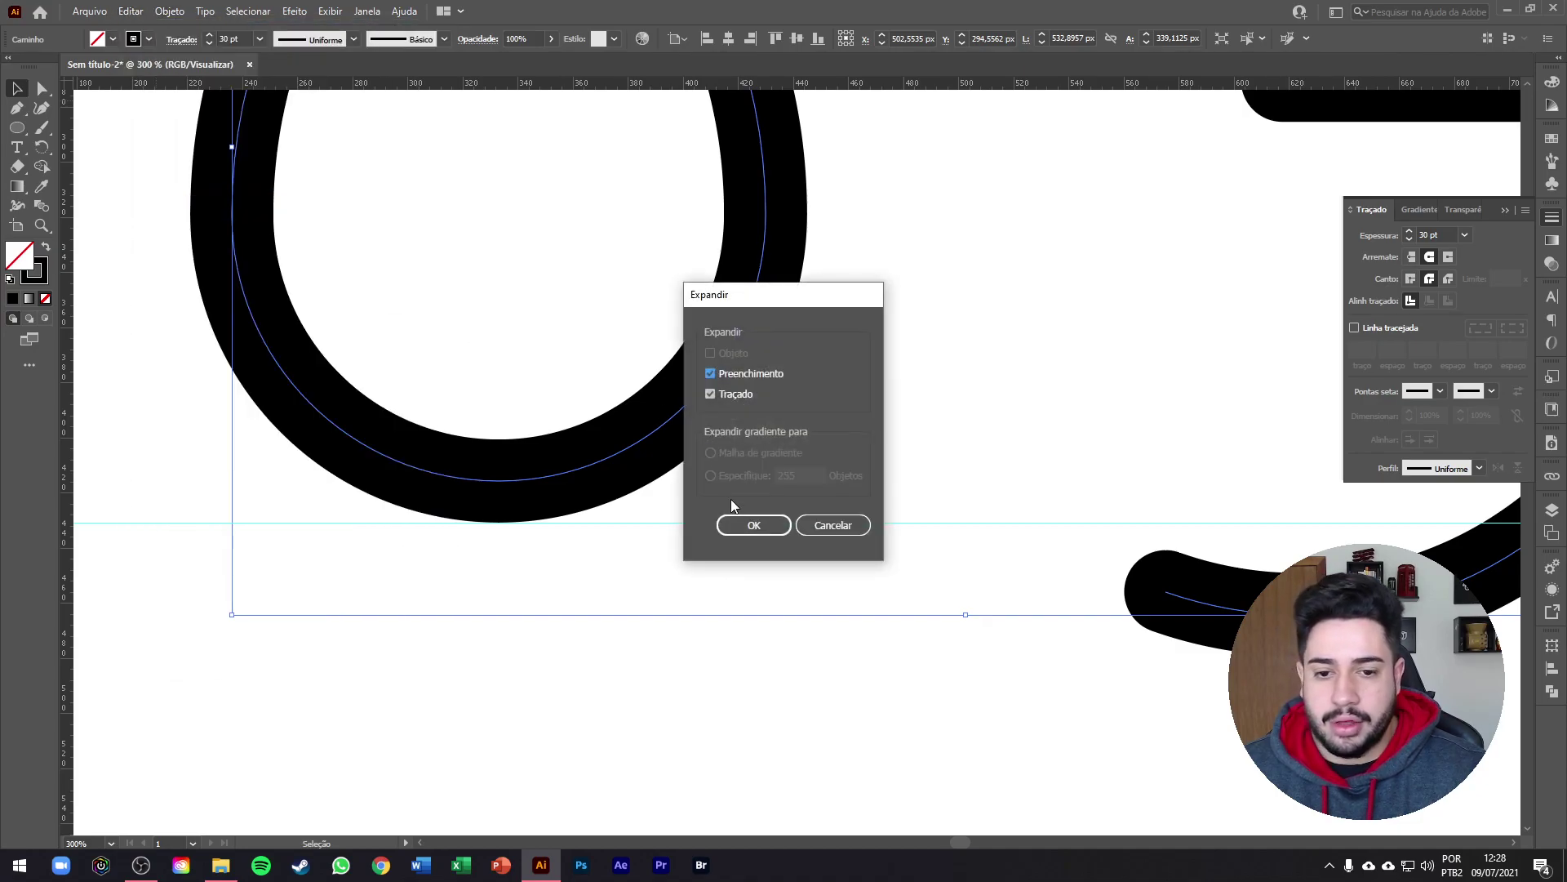
left_click(752, 525)
Replace the horizontal guide with one aligned exactly to the bottom edge of the expanded ear loop.
key("ctrl+1")
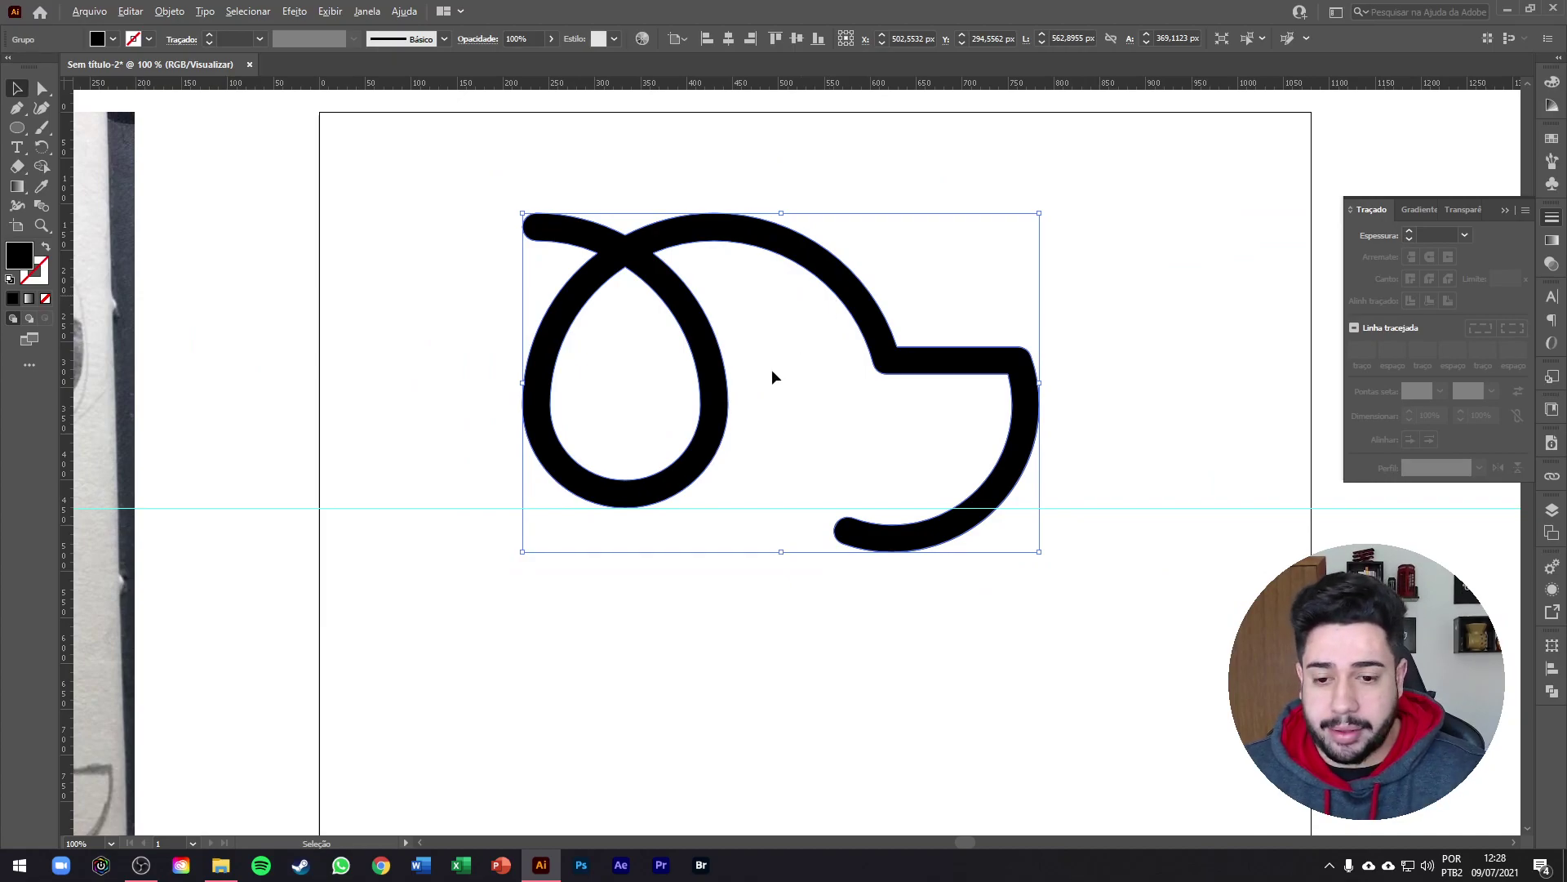
scroll(614, 525, "up", 2)
scroll(640, 495, "up", 4)
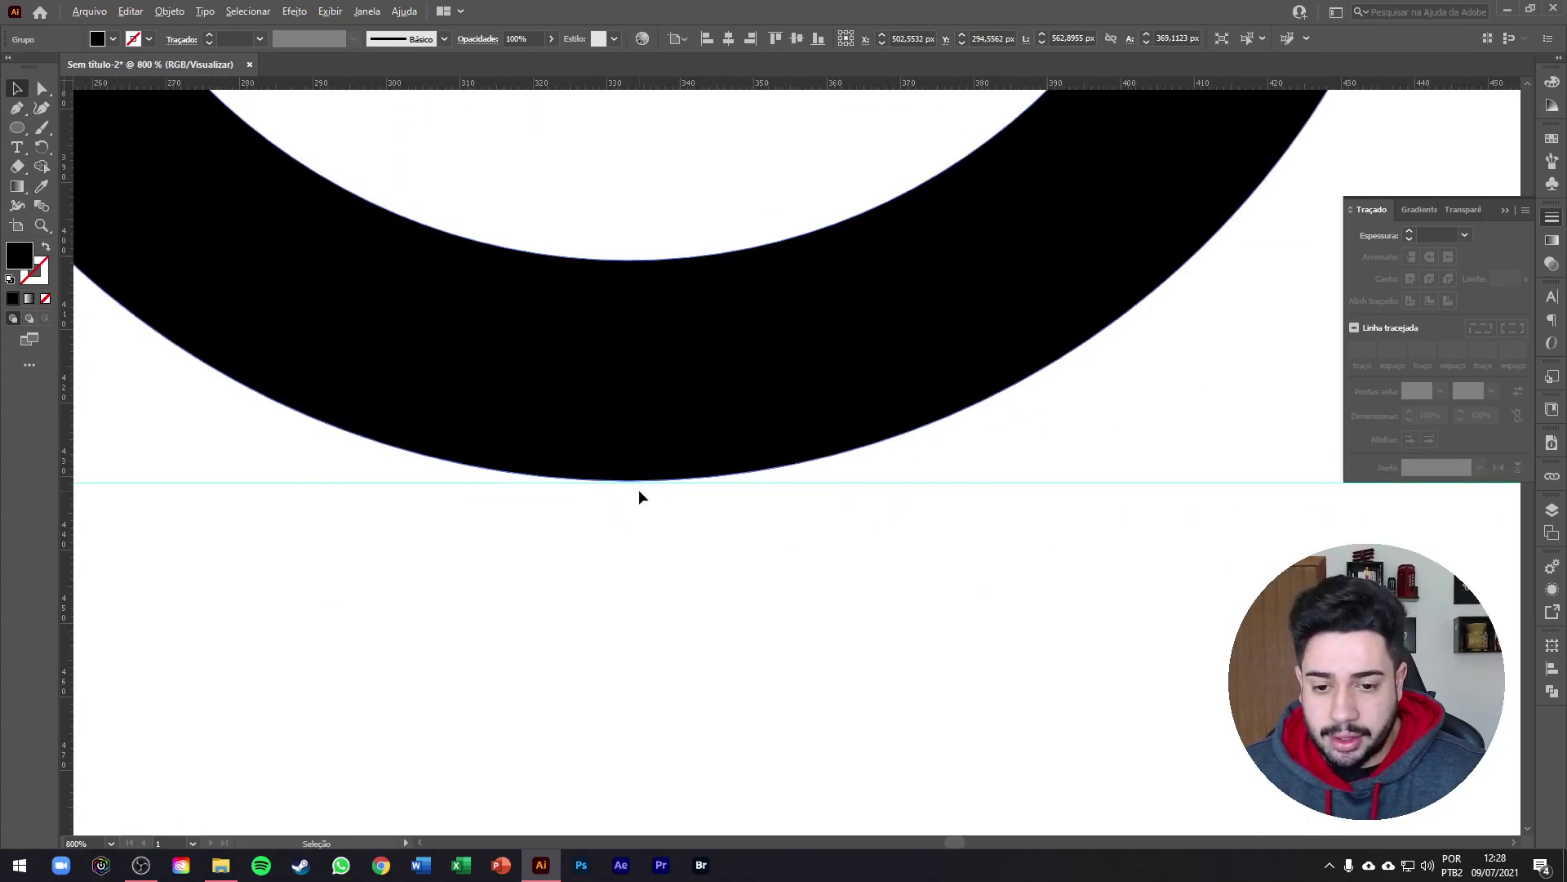
scroll(629, 493, "up", 2)
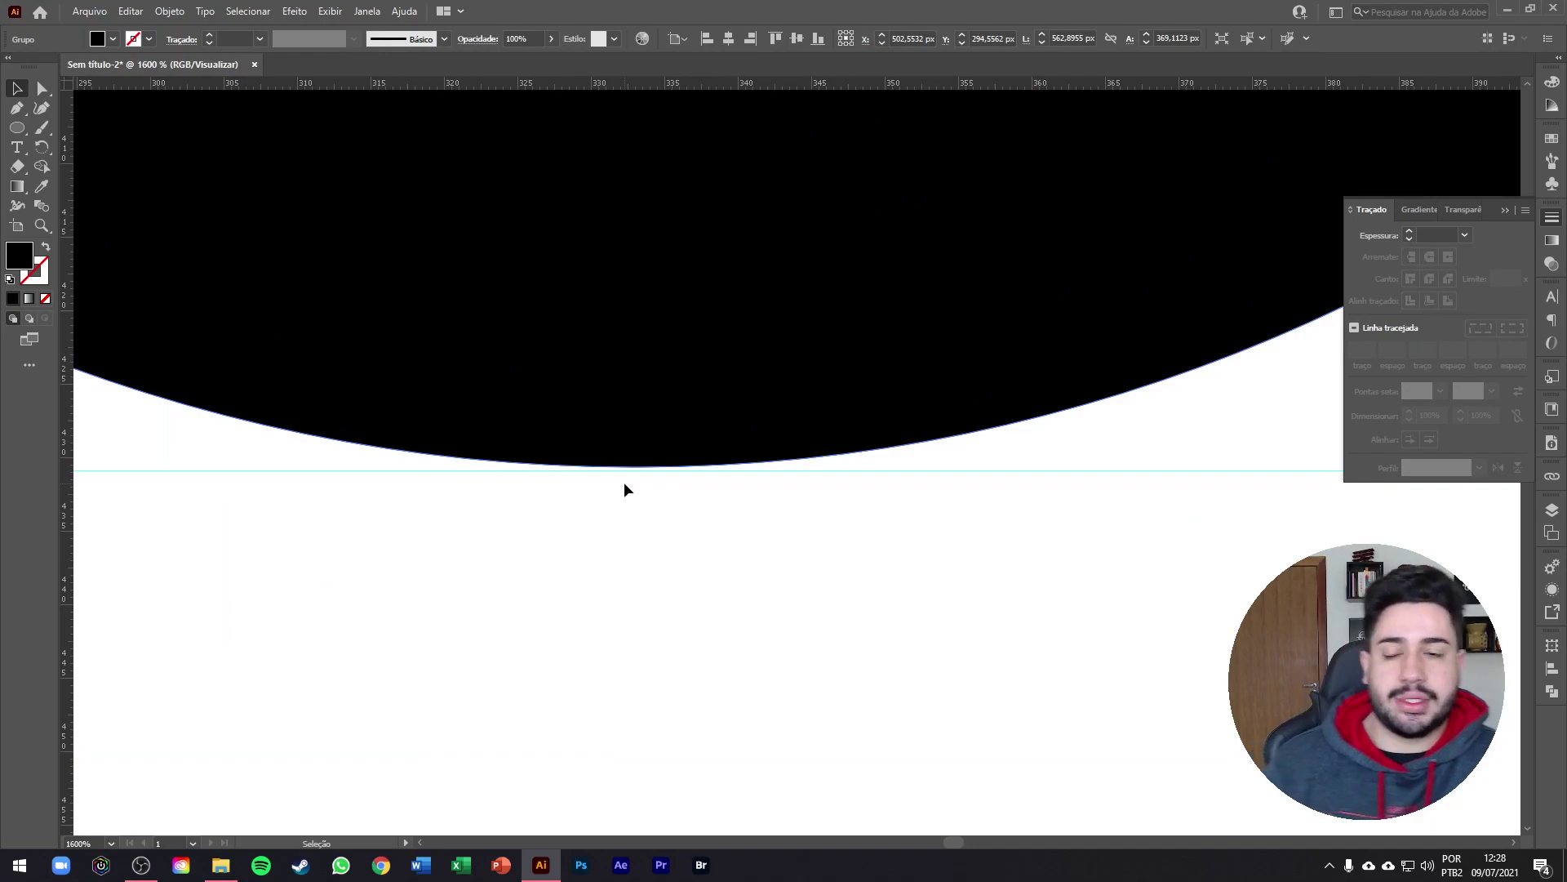
scroll(626, 487, "up", 2)
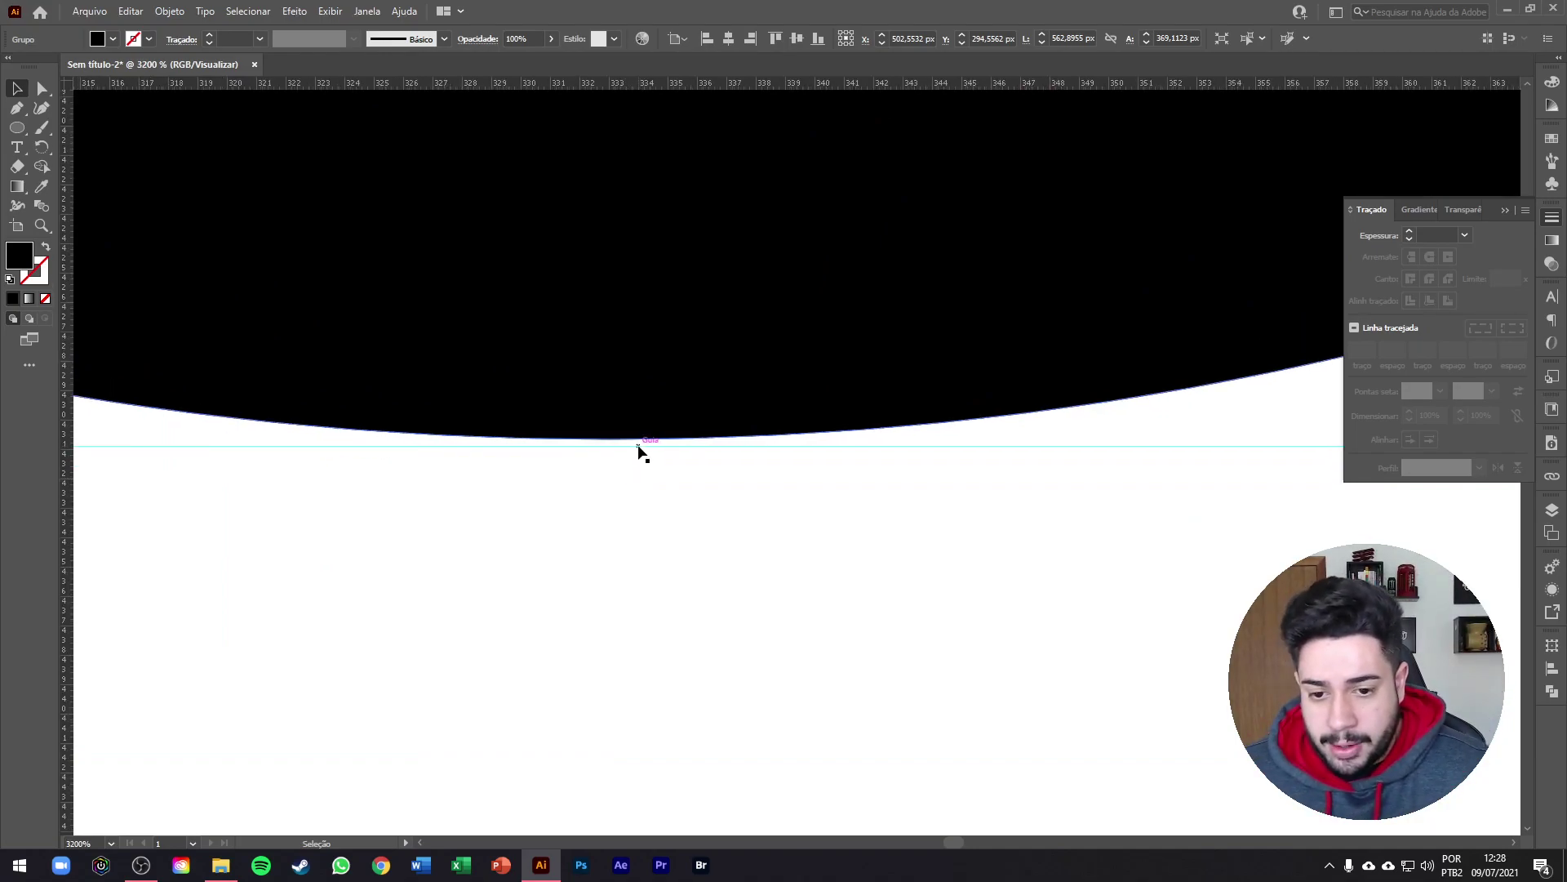
left_click_drag(640, 448, 639, 531)
left_click(668, 563)
left_click_drag(609, 84, 599, 441)
Rotate the dog-head shape about the ear loop's bottom anchor until the muzzle arc's lower edge touches the guide.
scroll(525, 427, "down", 9)
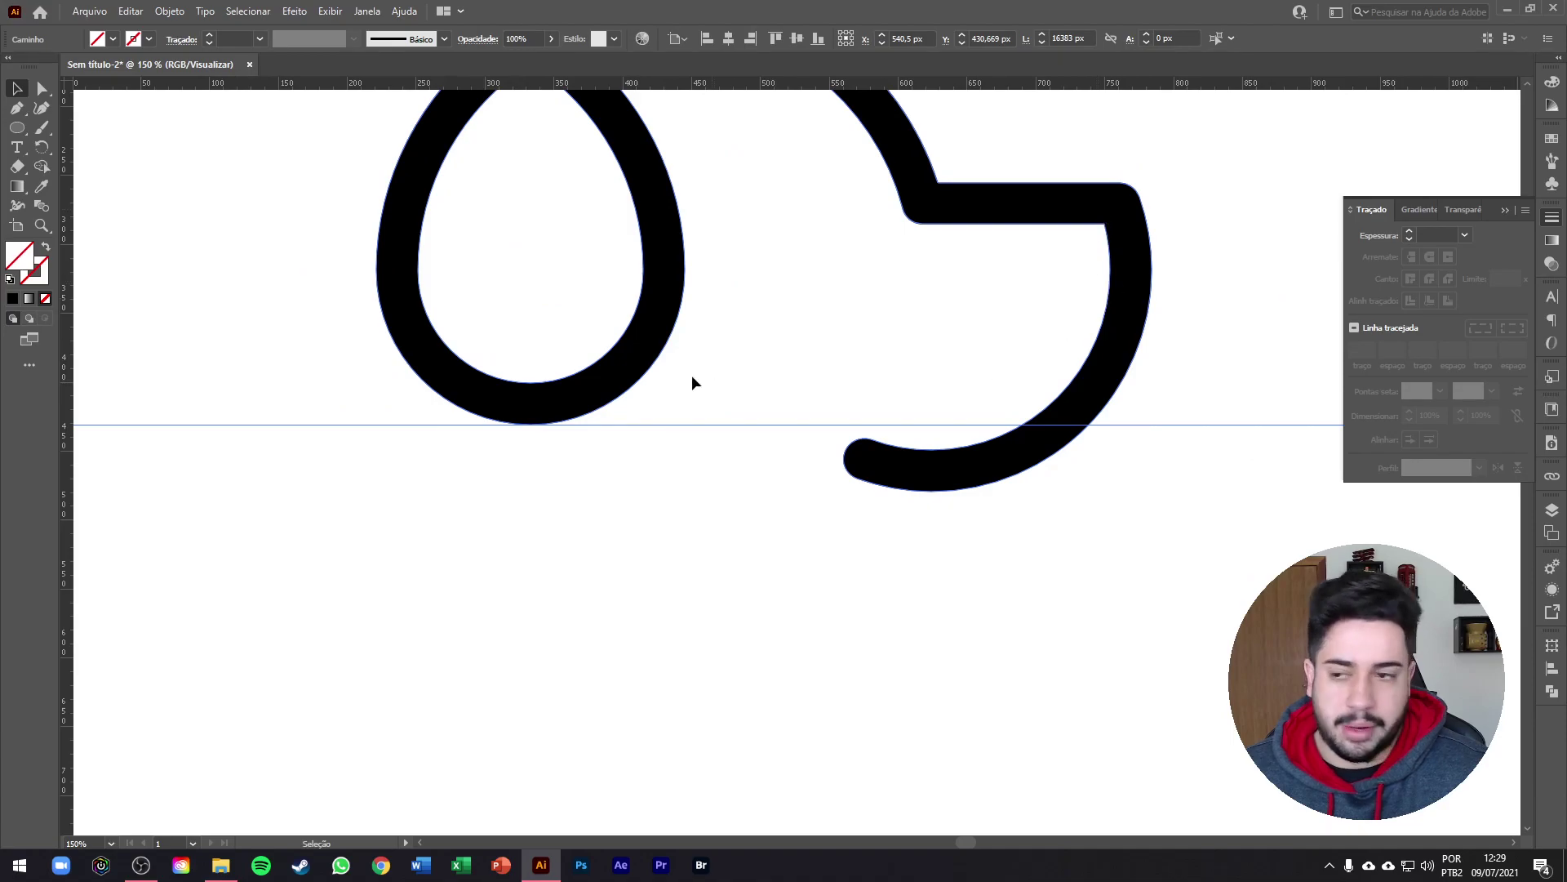
left_click(622, 377)
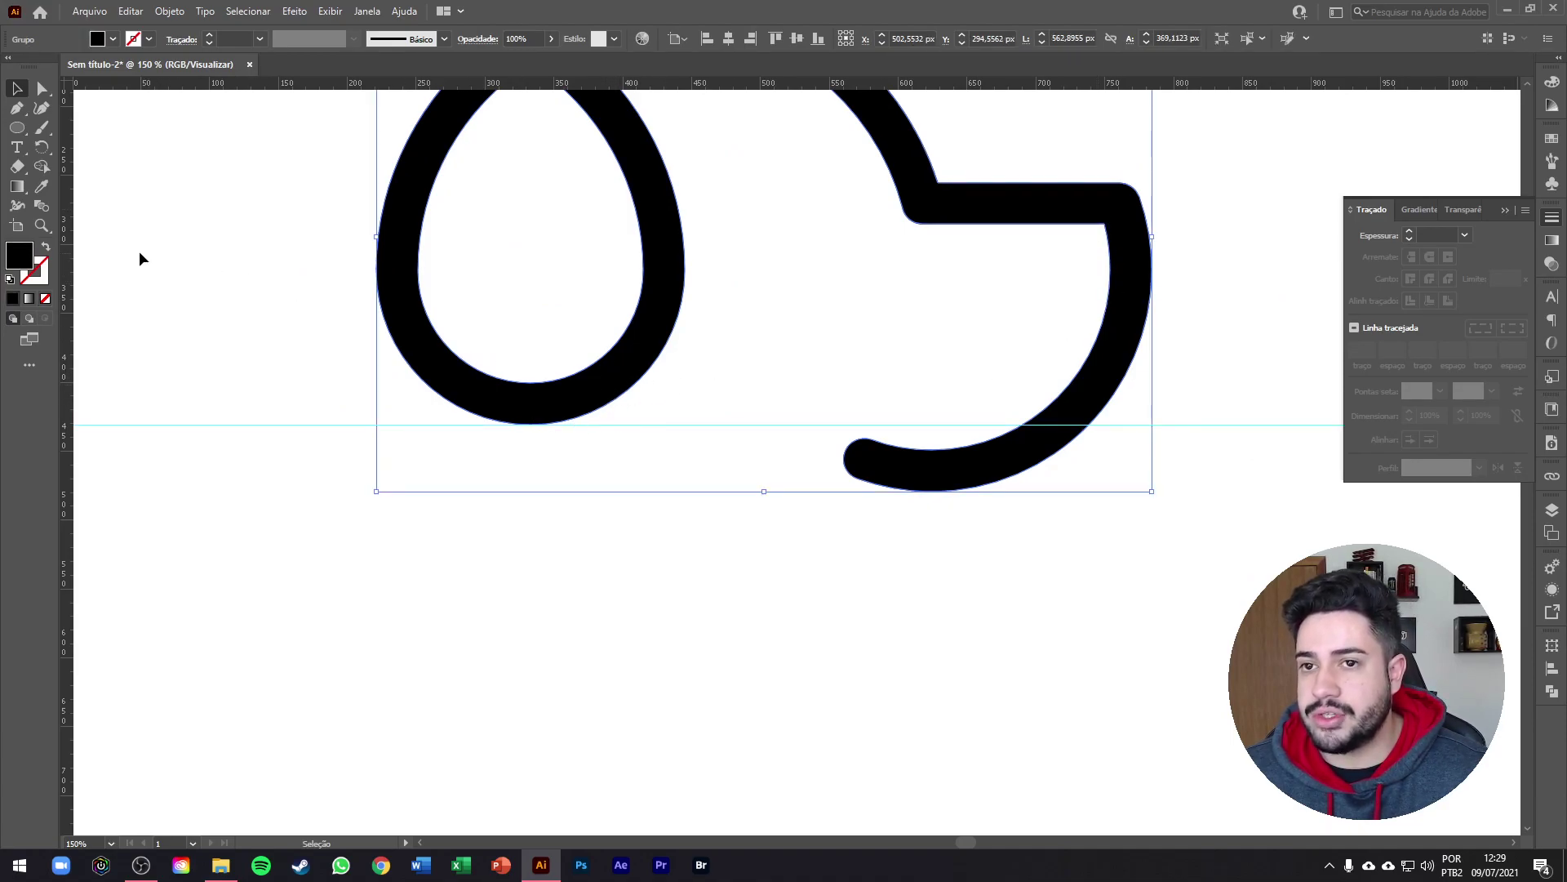
left_click(43, 155)
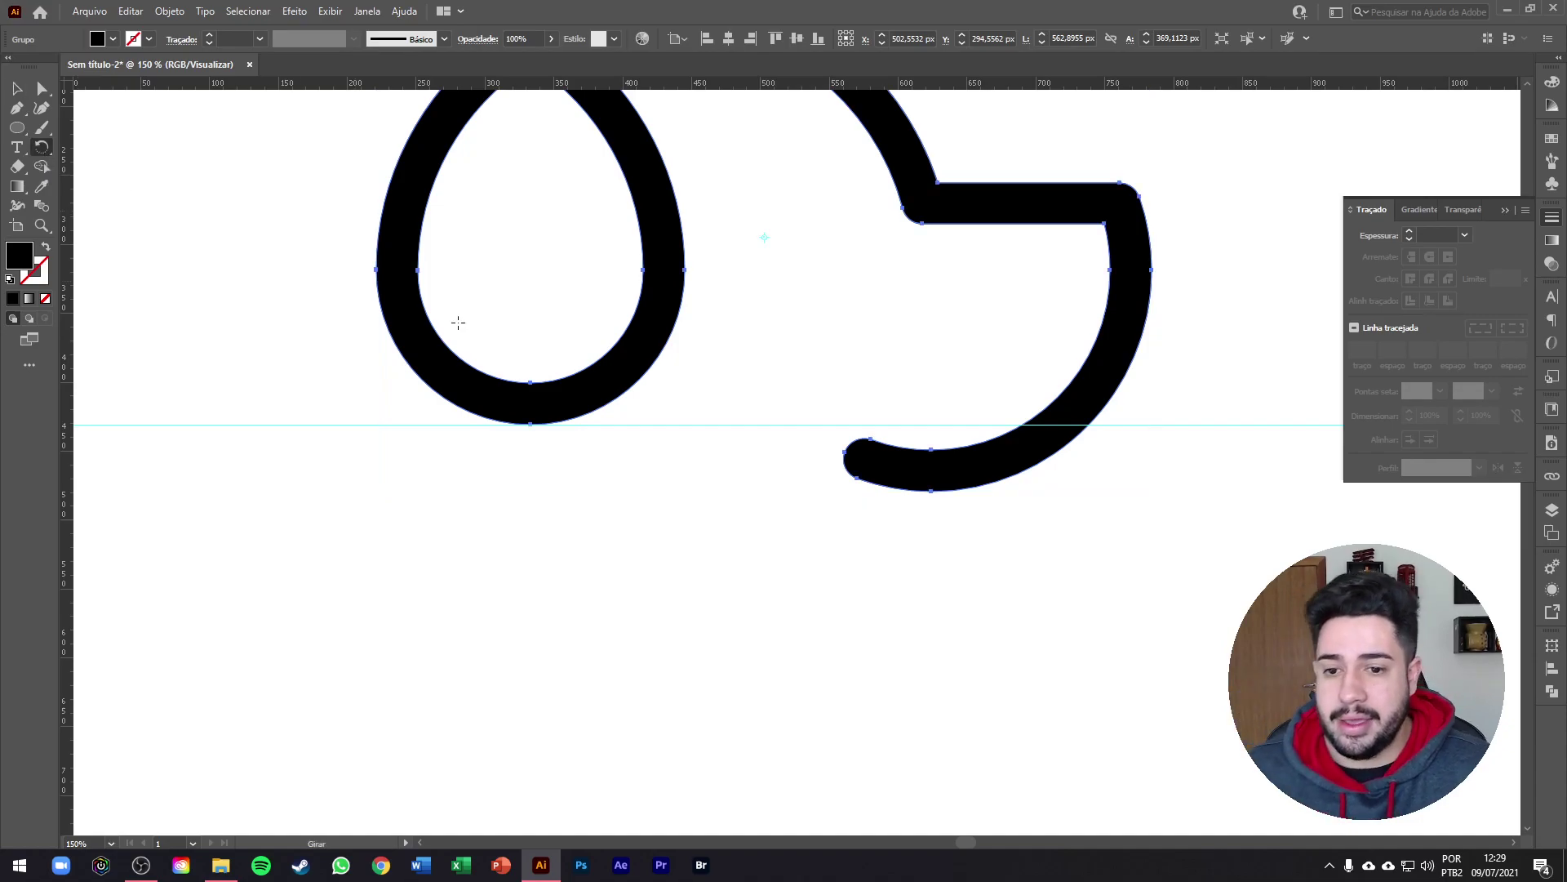
scroll(528, 423, "up", 2)
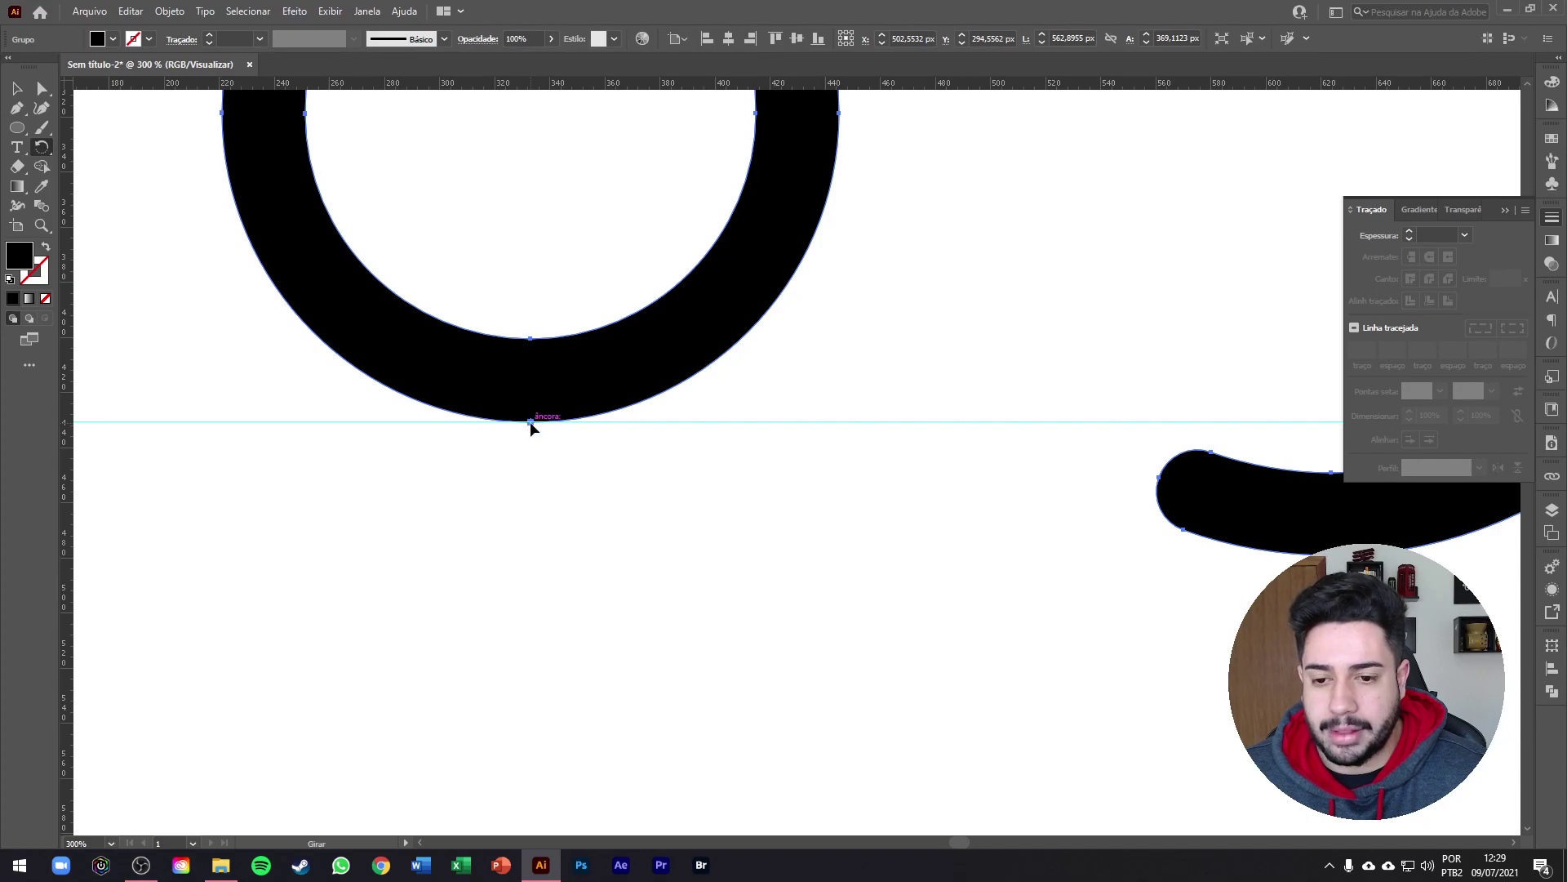
scroll(522, 441, "down", 3)
scroll(867, 350, "up", 1)
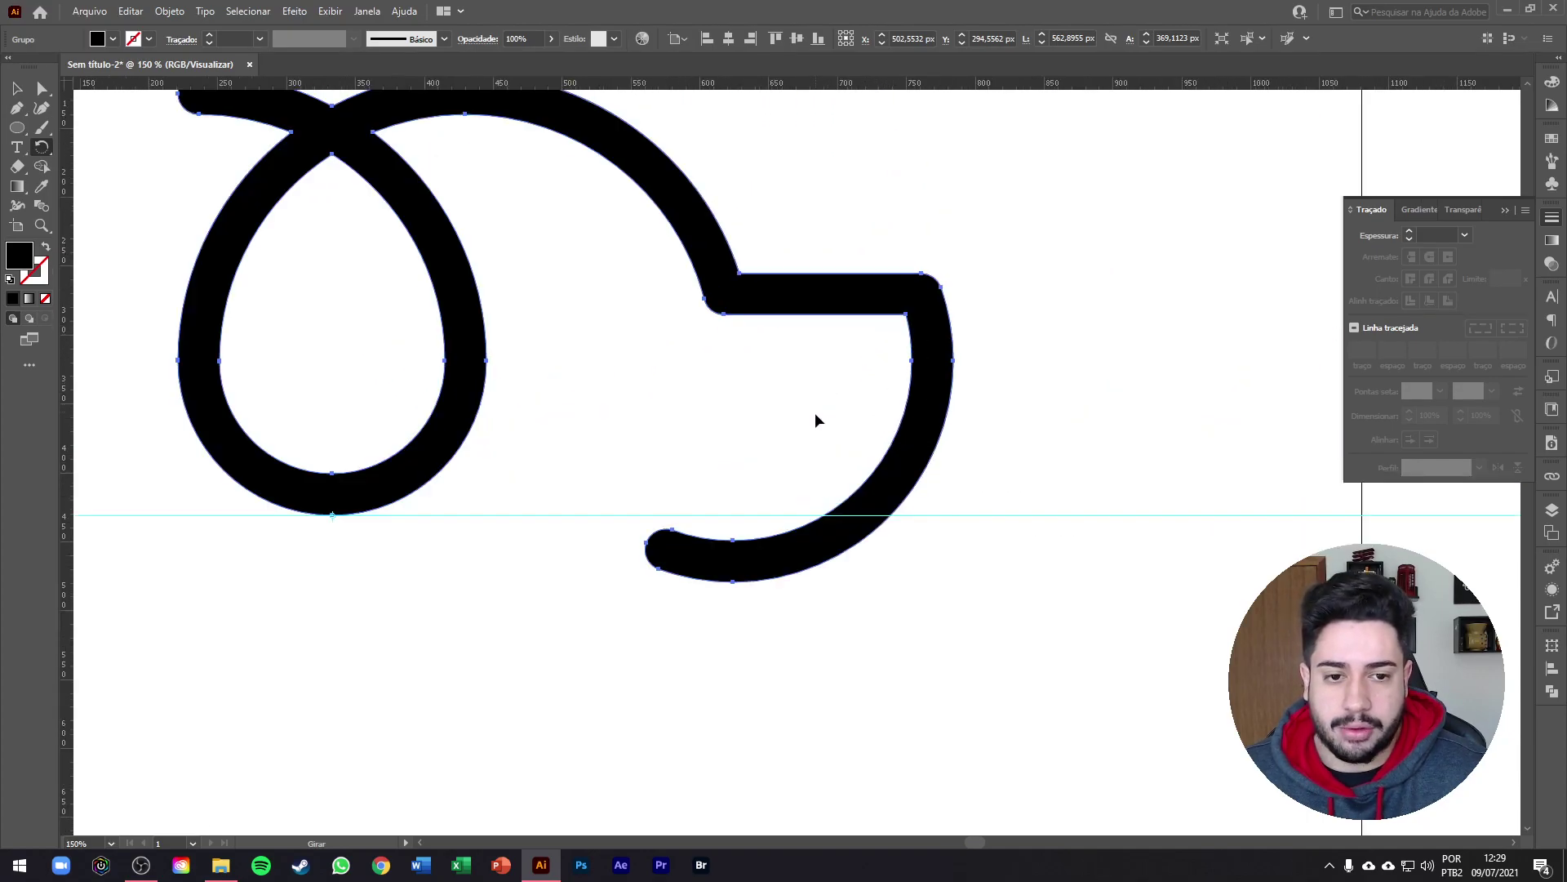
left_click_drag(820, 433, 797, 351)
scroll(797, 351, "up", 6)
mouse_move(798, 455)
left_mouse_down()
mouse_move(801, 507)
mouse_move(800, 421)
mouse_move(806, 433)
left_mouse_up()
scroll(800, 459, "up", 4)
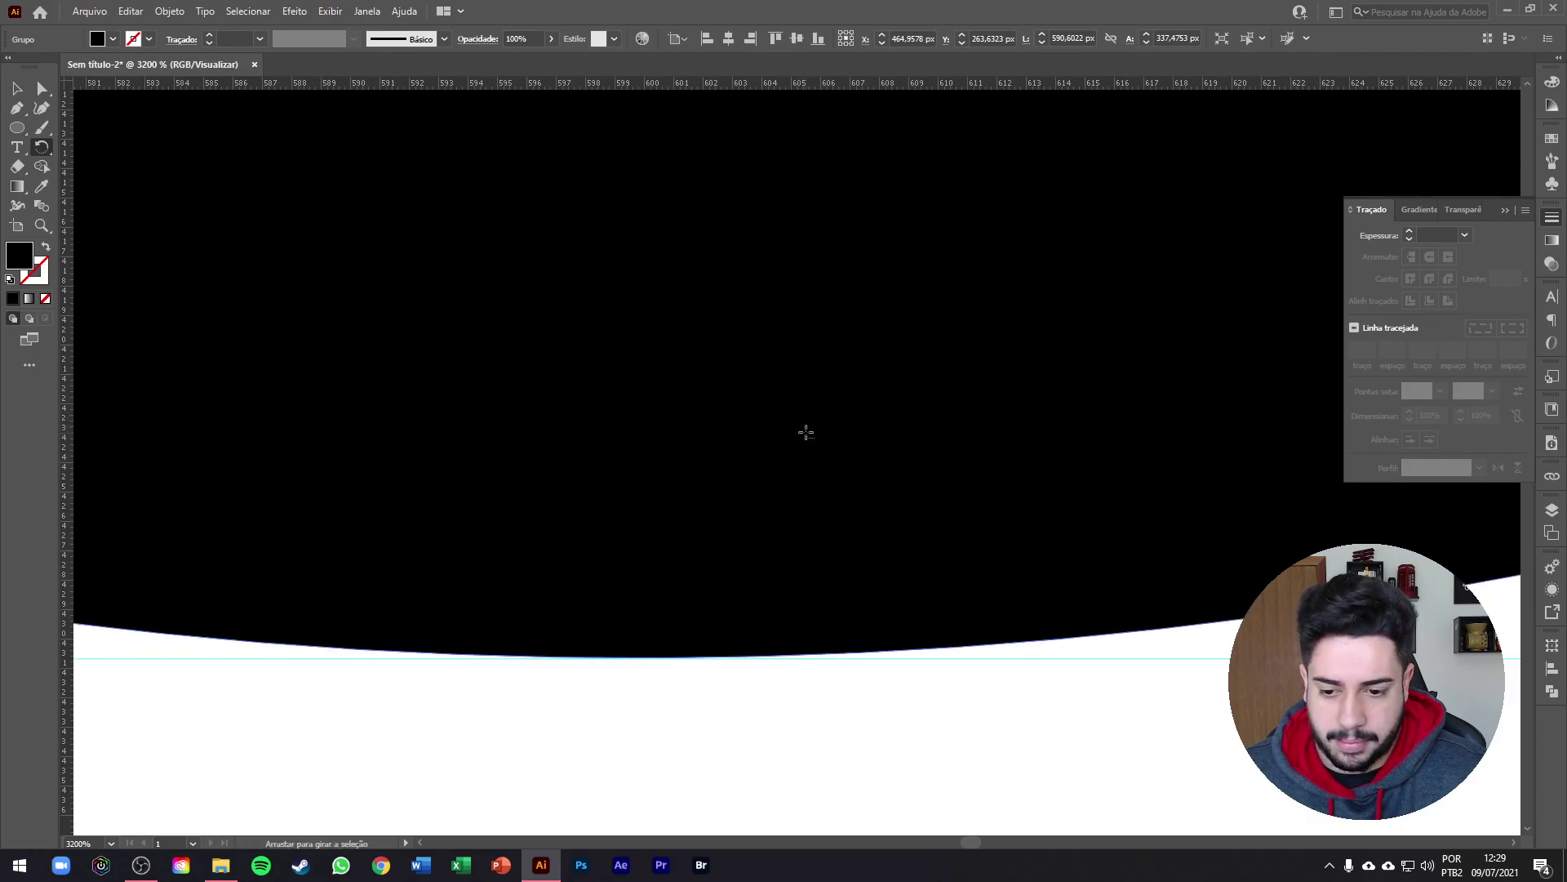
Remove the horizontal guide beneath the rotated dog-head shape.
scroll(806, 432, "down", 10)
scroll(829, 430, "up", 1)
left_click(17, 88)
left_click_drag(1050, 351, 1166, 560)
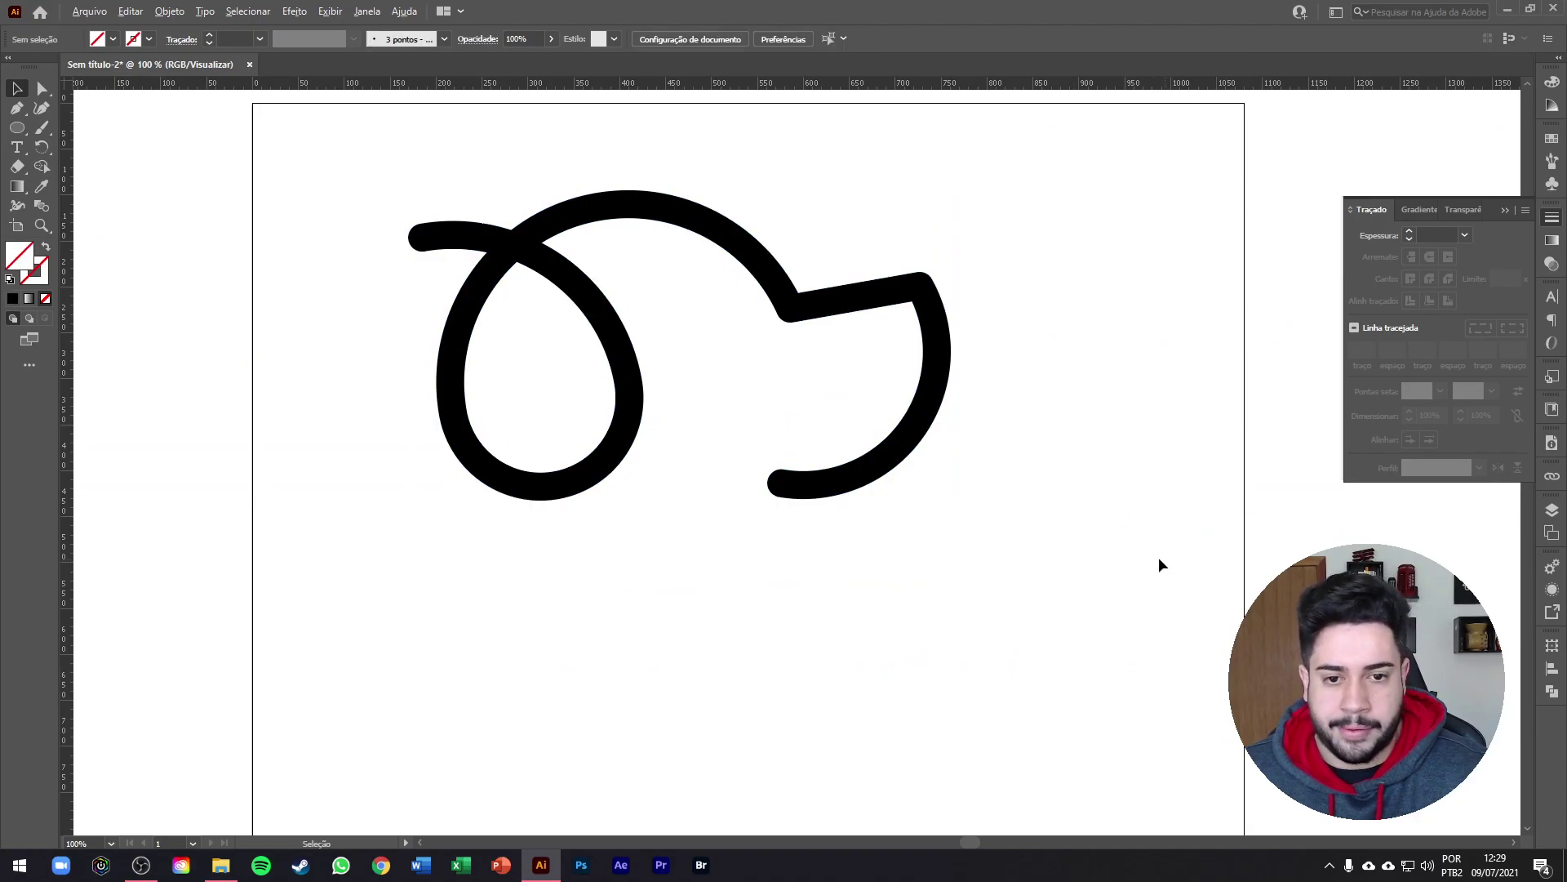
Center the dog-head shape horizontally and vertically on the artboard.
scroll(1068, 542, "down", 1)
left_click_drag(1020, 547, 673, 316)
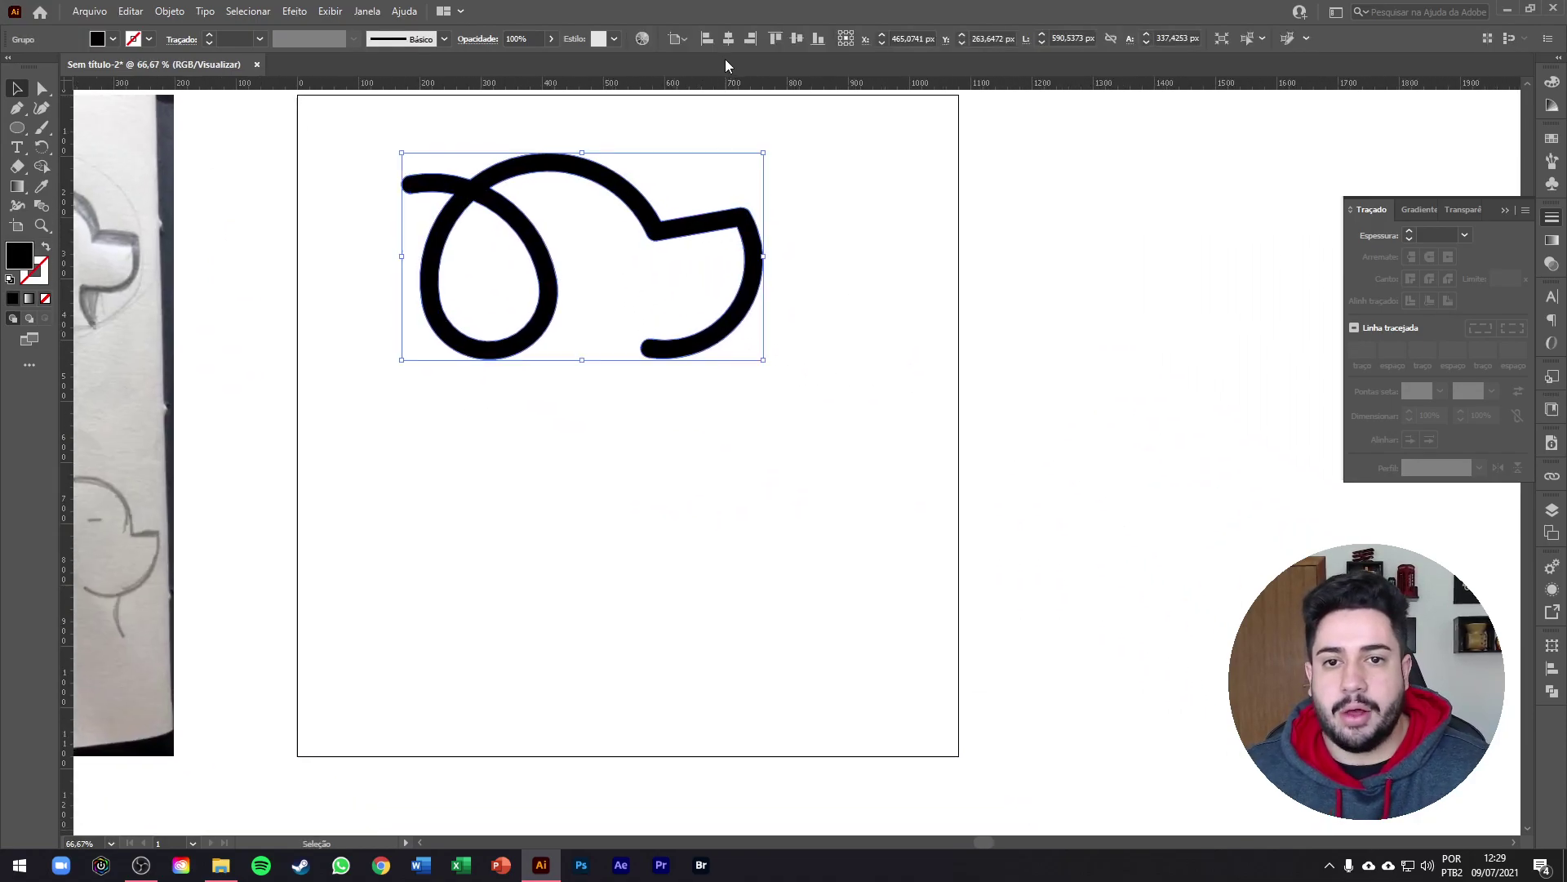
left_click(728, 38)
left_click(798, 39)
left_click(953, 374)
scroll(626, 455, "up", 1)
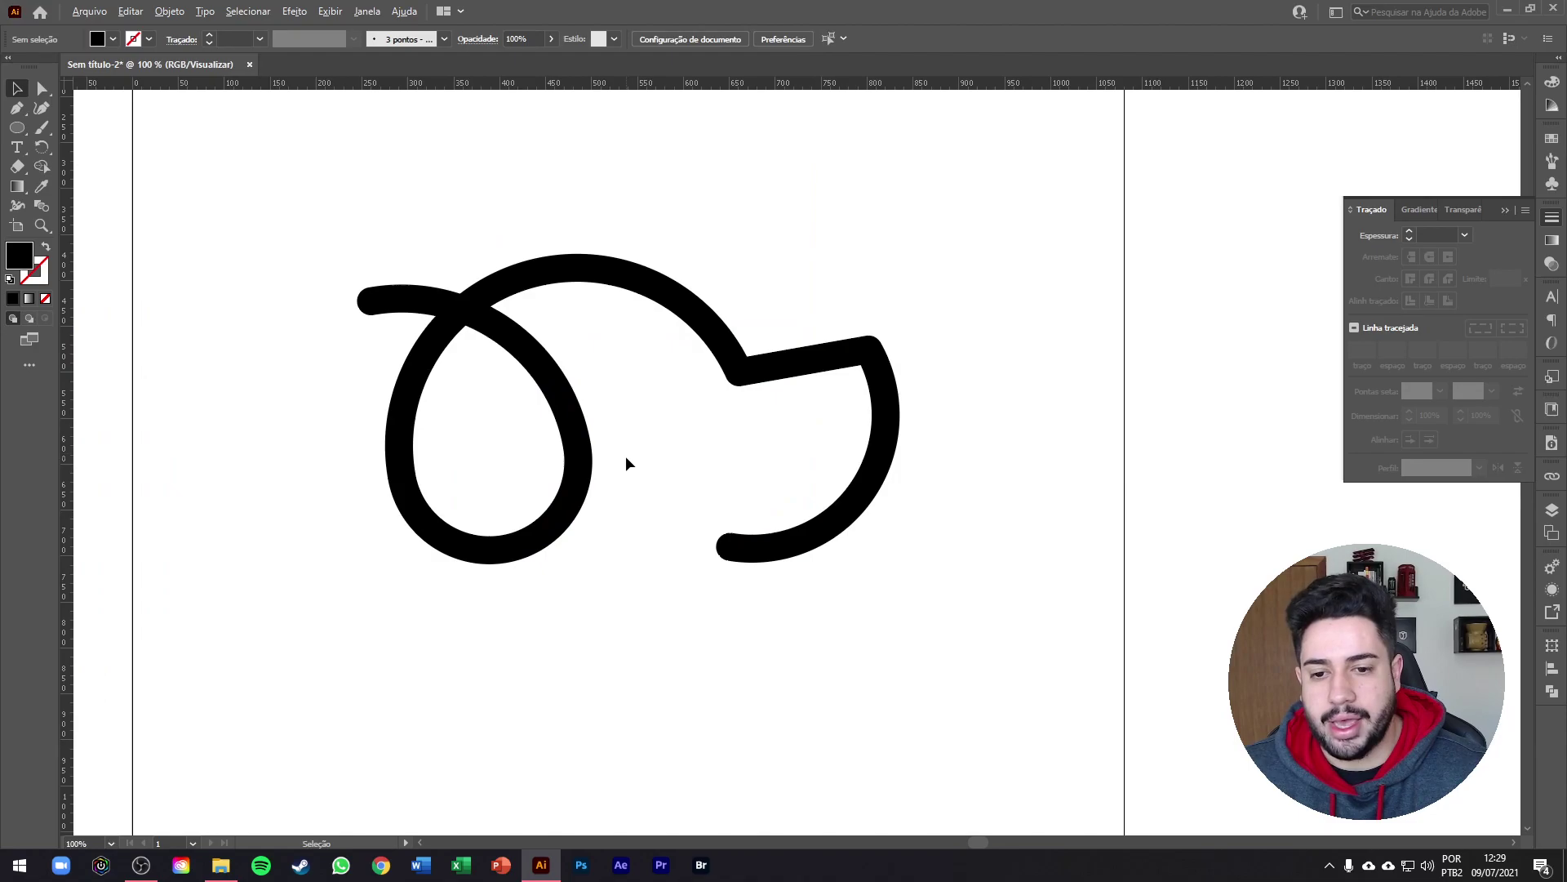
scroll(737, 412, "down", 2)
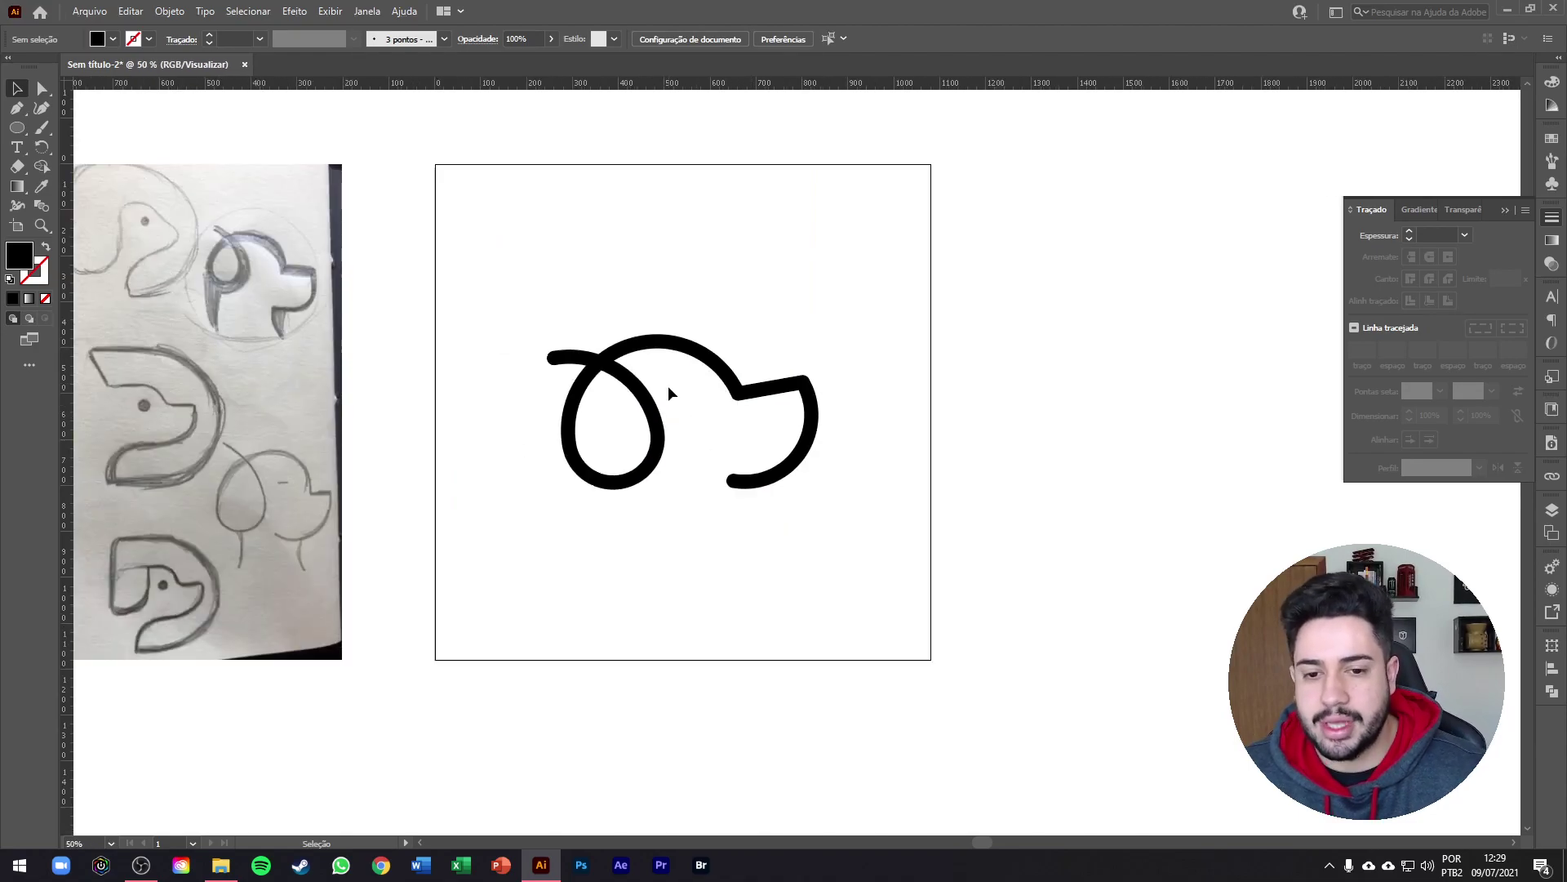
scroll(668, 395, "up", 1)
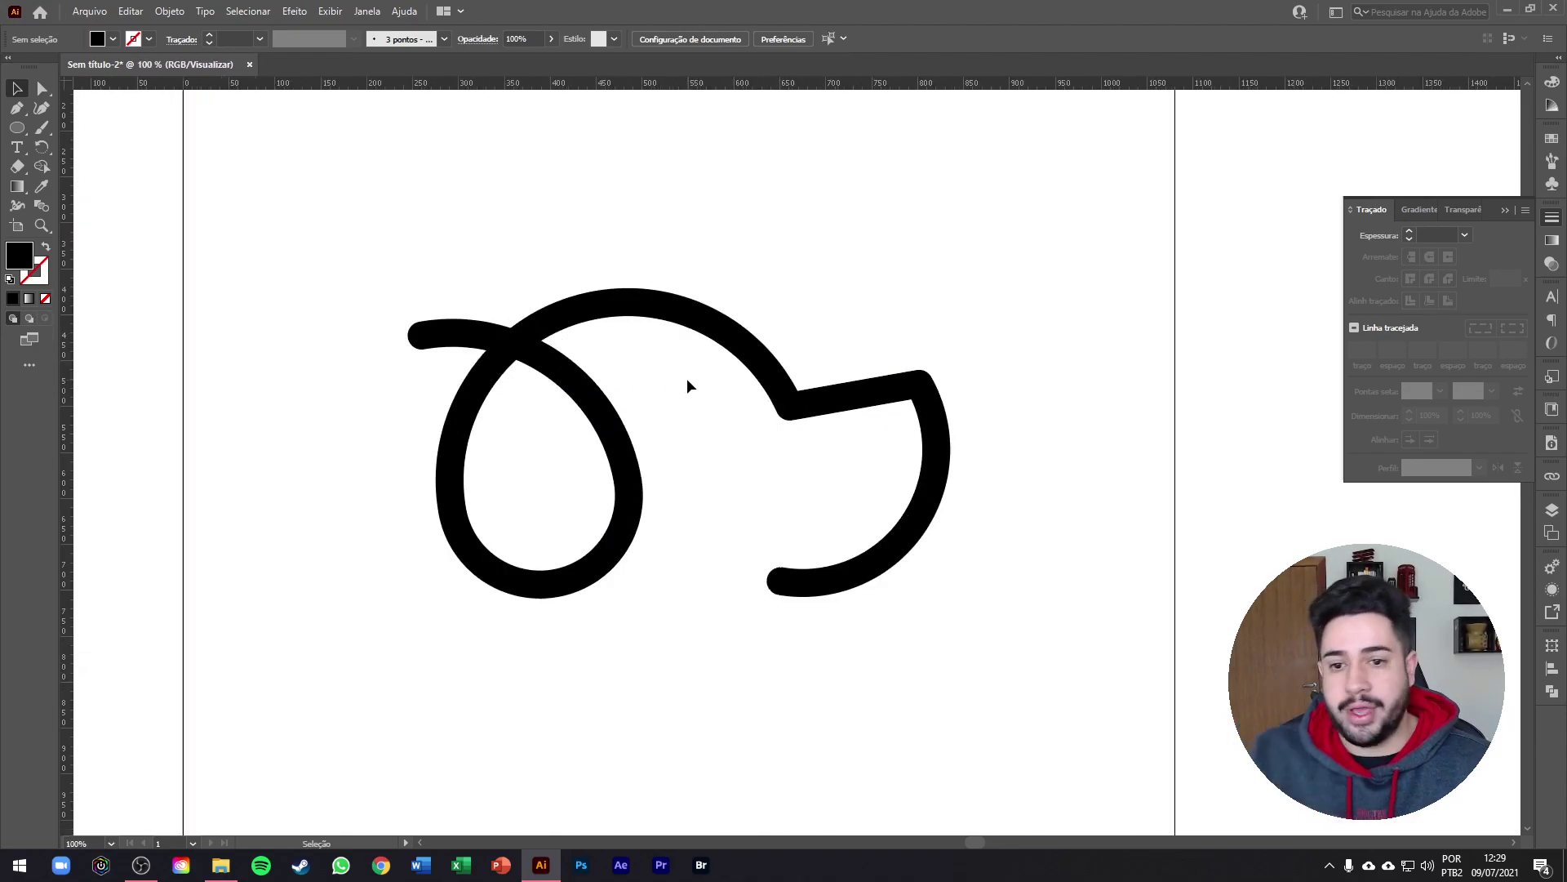